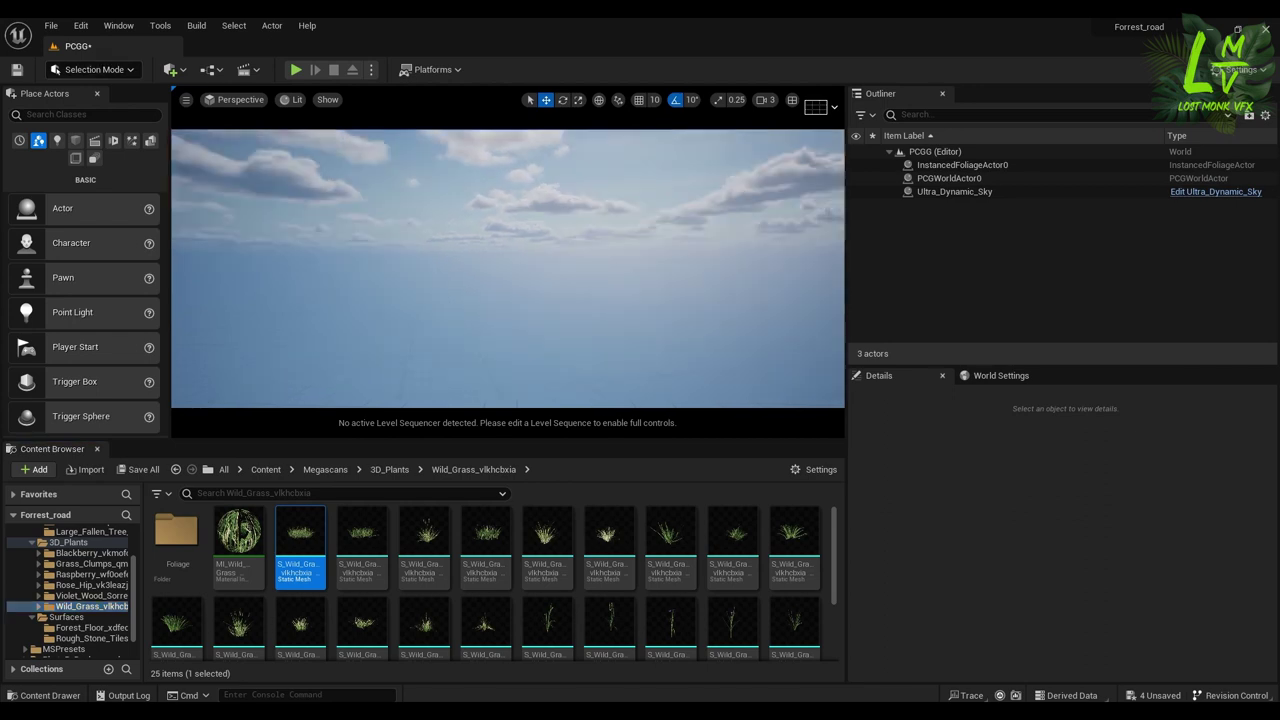
- Create a new landscape with a 63×63 quad section size and 1×1 components, and return to Selection mode
left_click(95, 69)
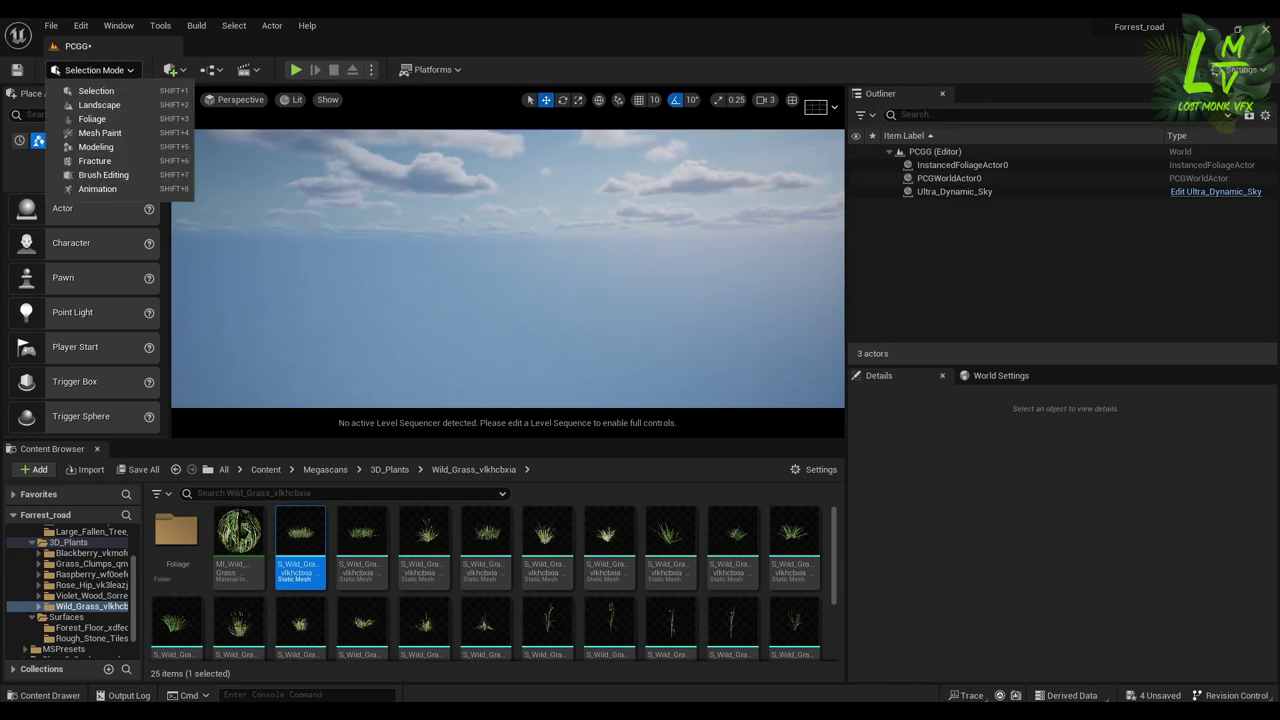
left_click(99, 104)
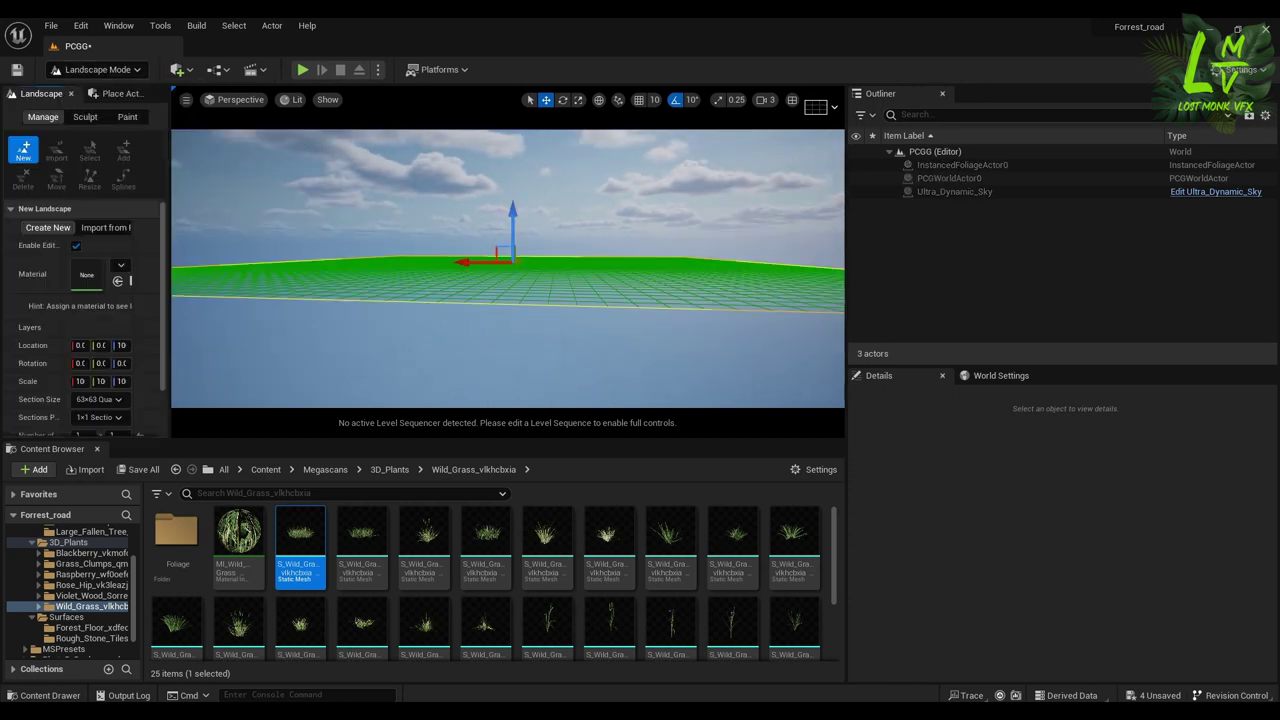
scroll(85, 320, "down", 1)
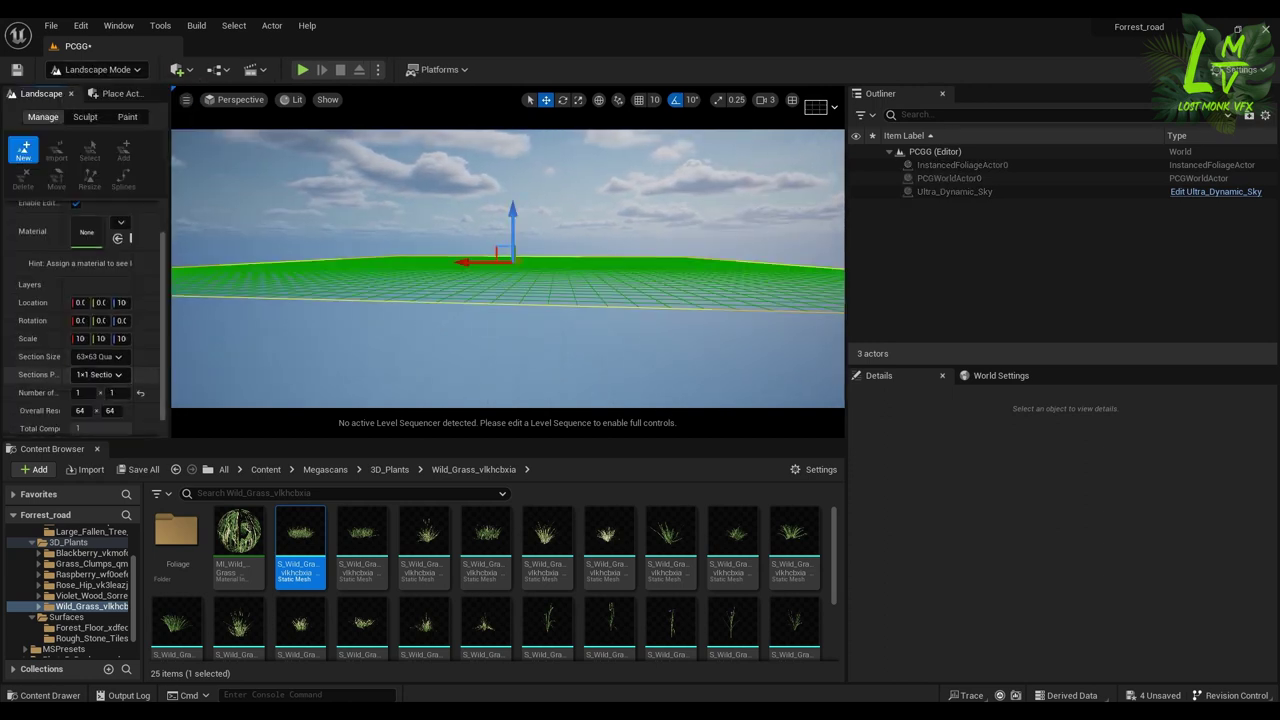
scroll(87, 318, "down", 1)
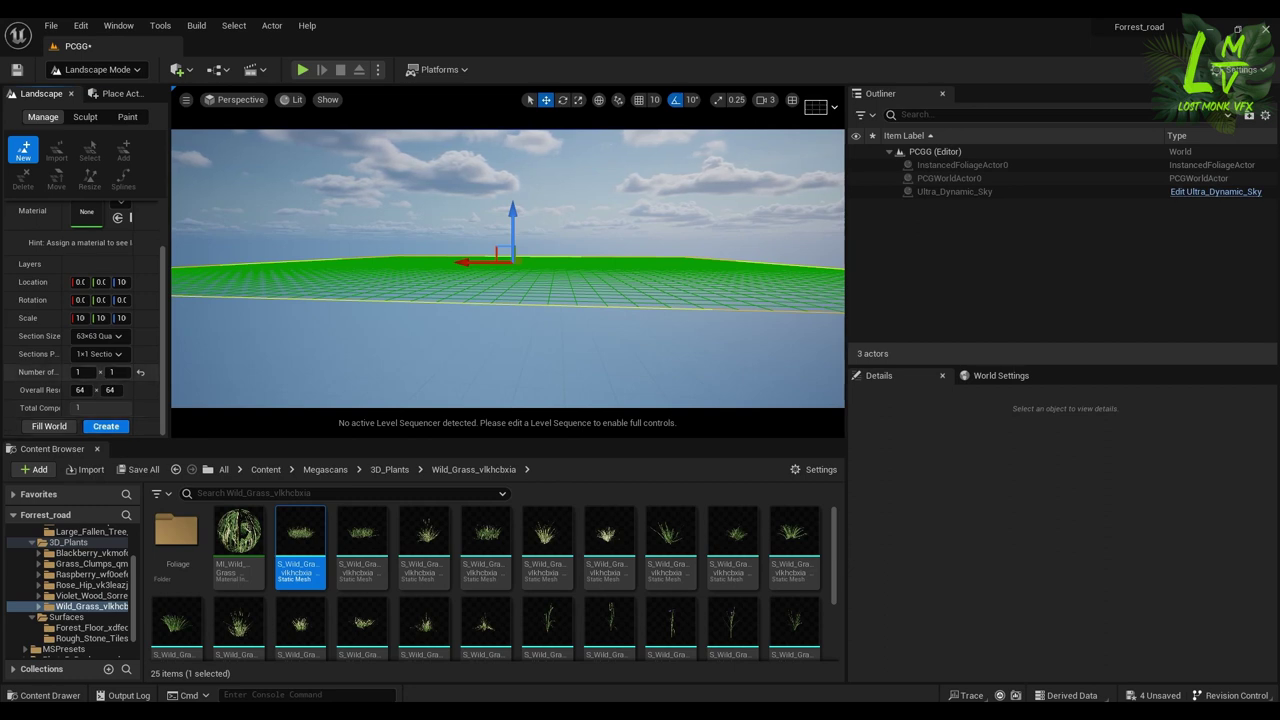
left_click(105, 426)
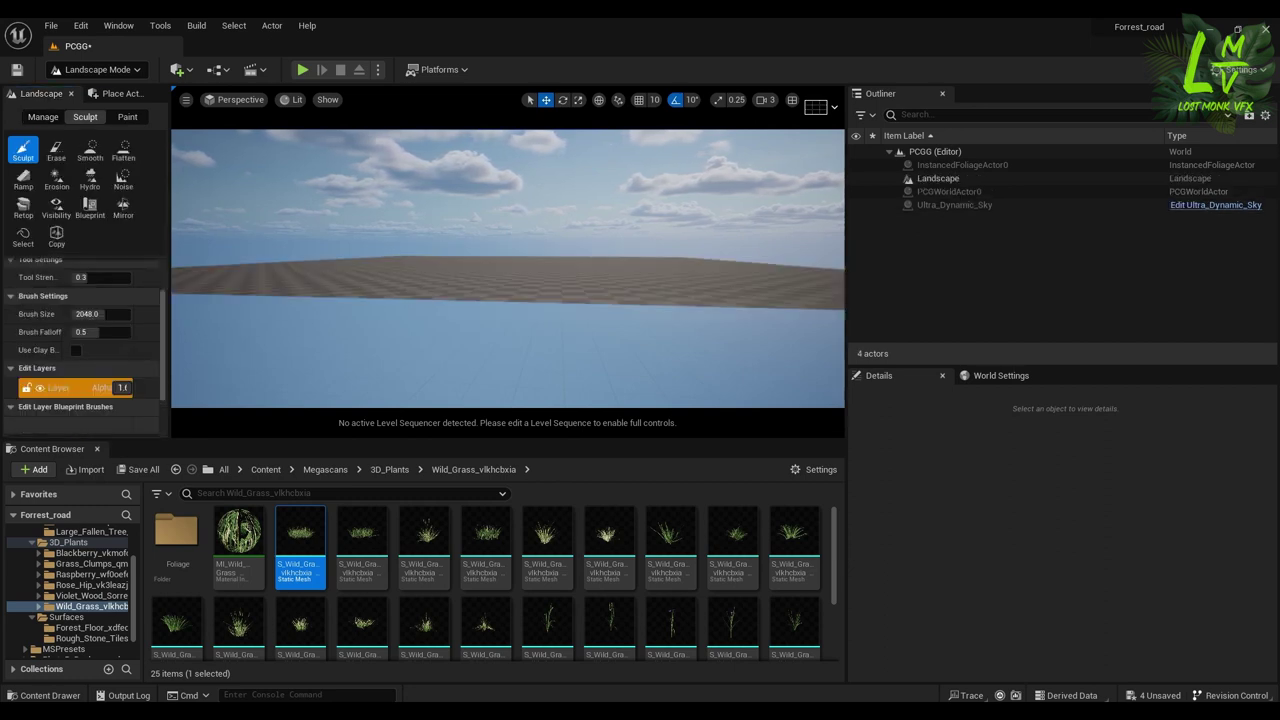
left_click(95, 69)
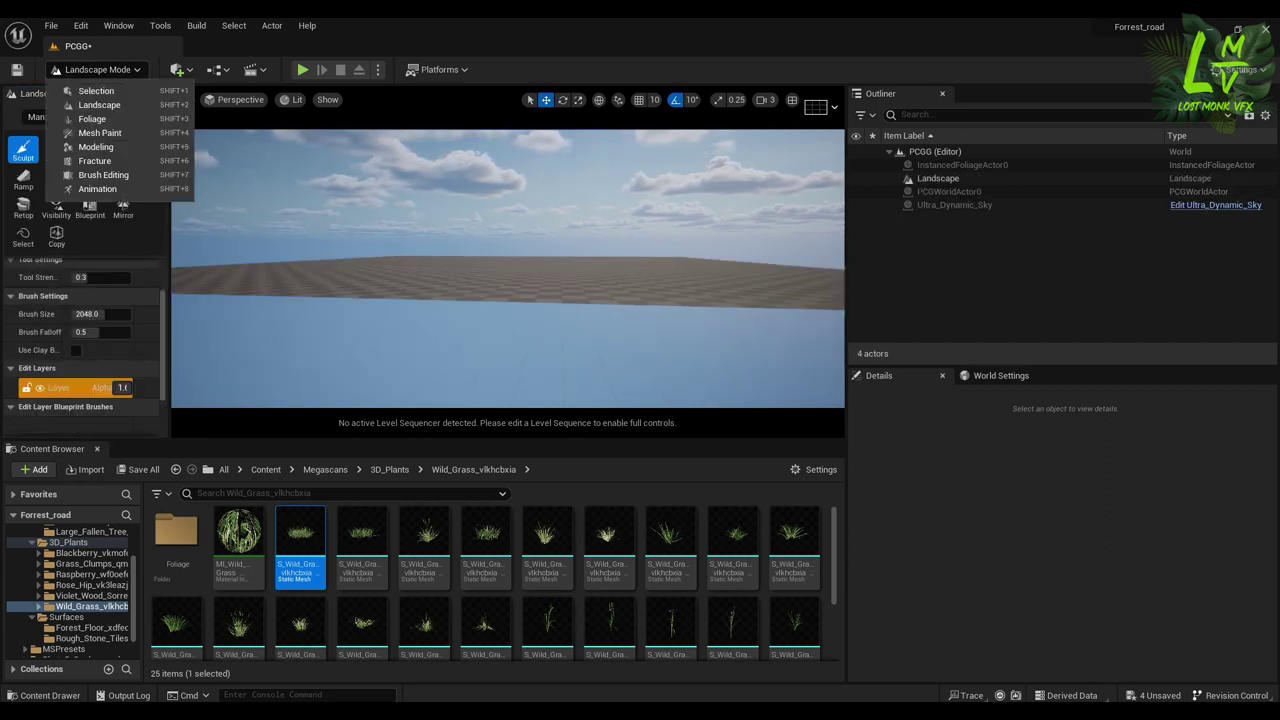
left_click(120, 90)
- Assign the MI_Forest_Floor_xdfedbe_8K material instance from the Forest_Floor surface folder as the landscape's material
right_click_drag(508, 268, 512, 334)
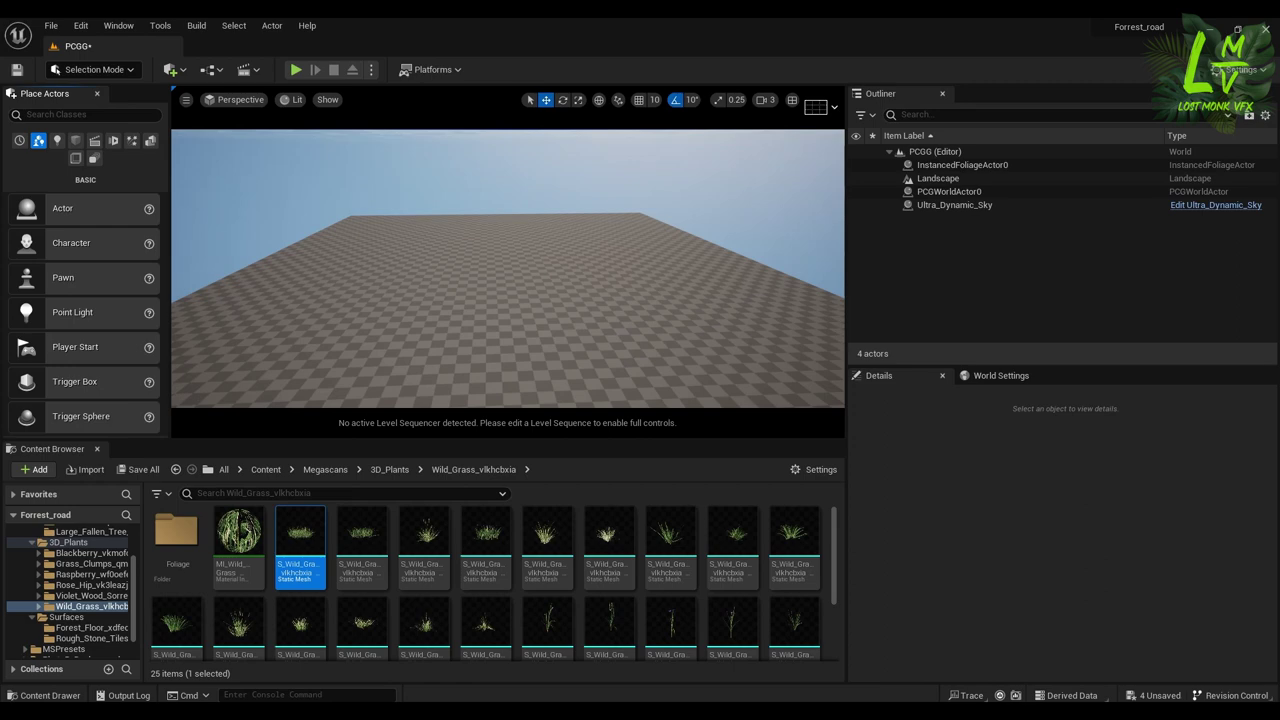
left_click(90, 627)
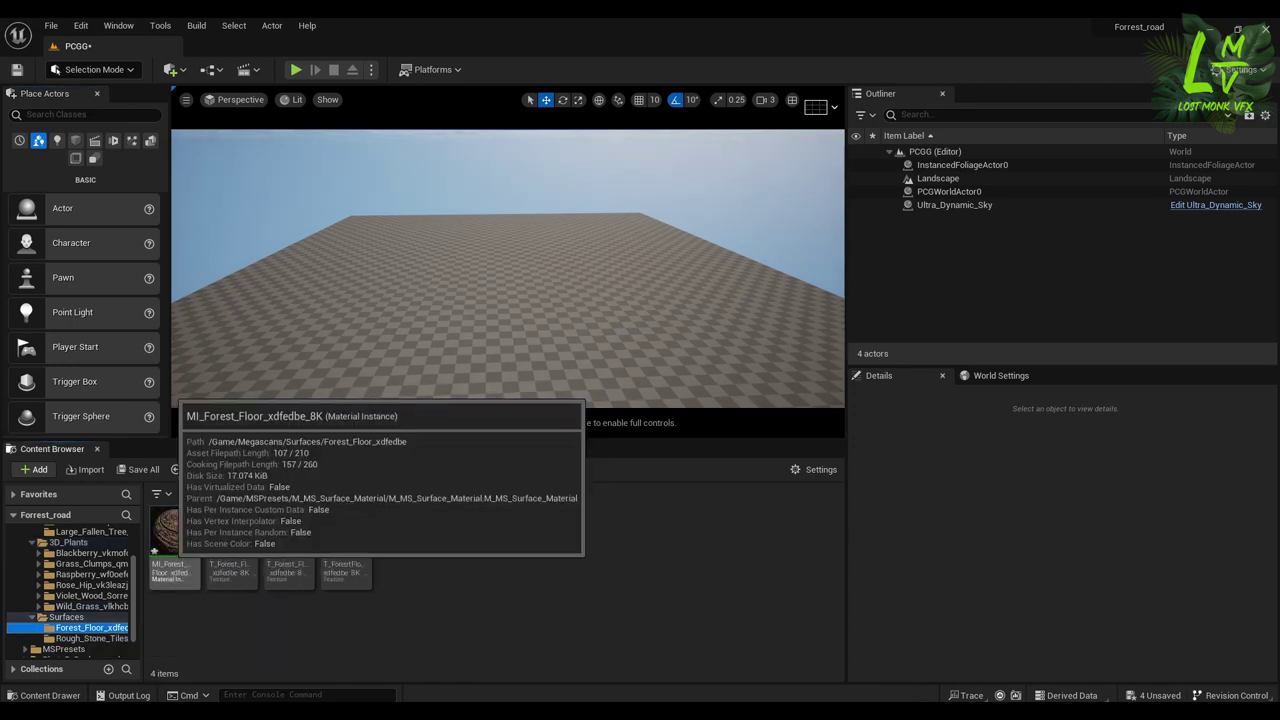
left_click(508, 318)
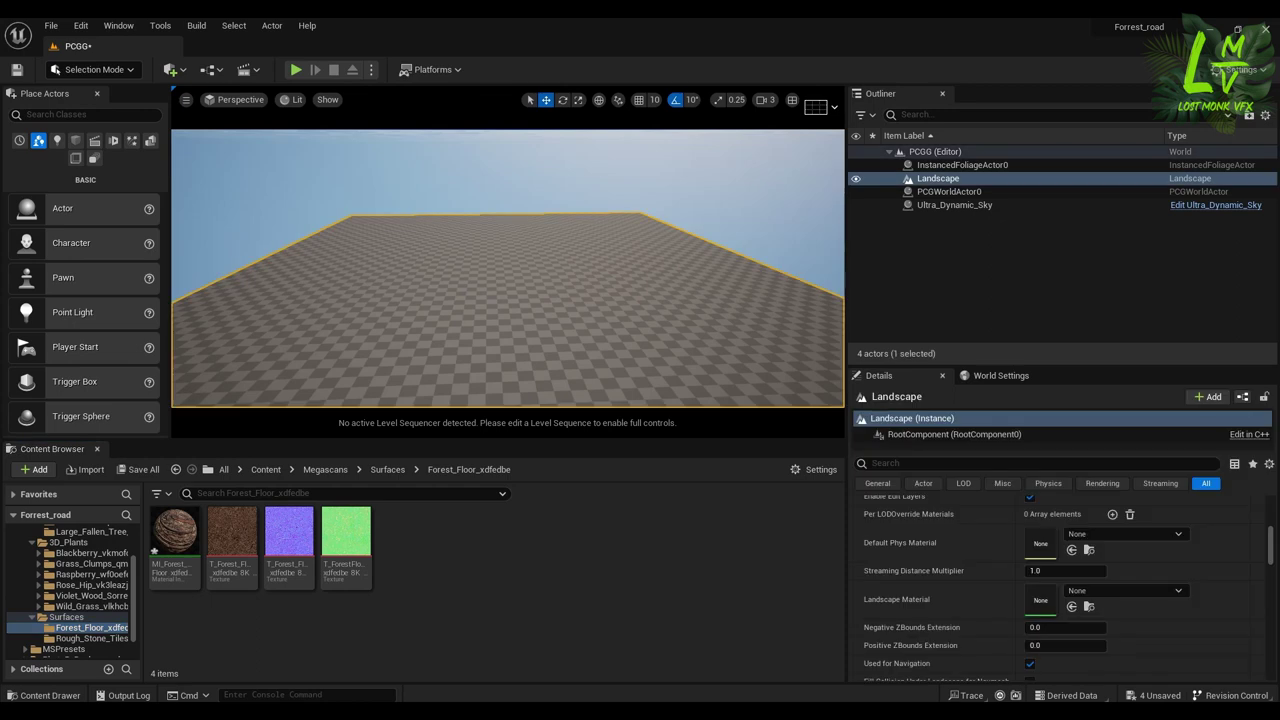
left_click(175, 540)
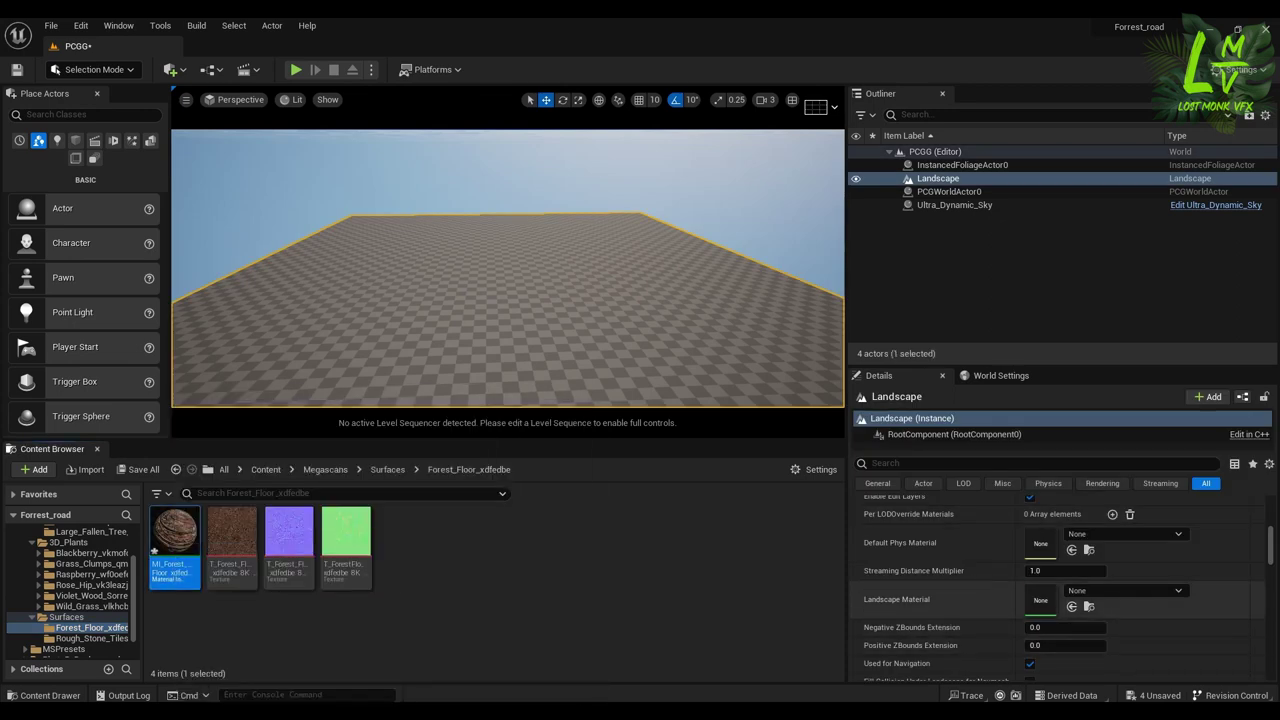
left_click(1071, 607)
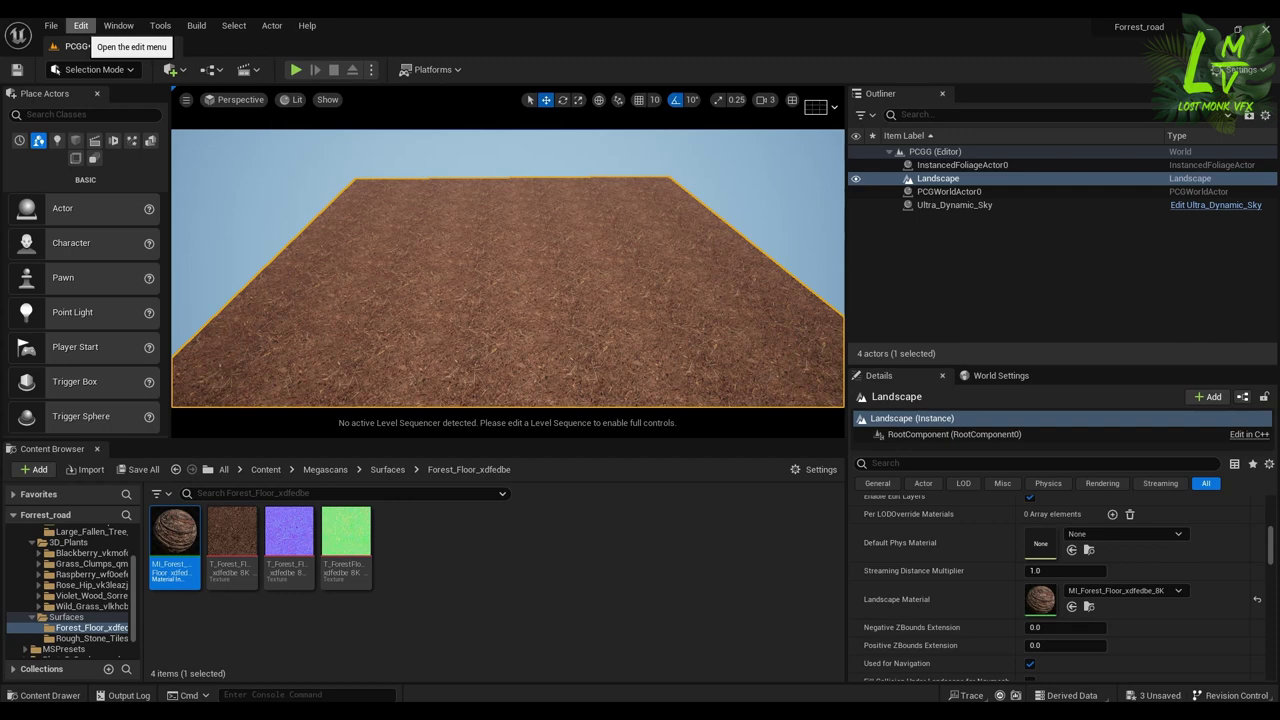
- Search the project plugins for "proced" to check whether the Procedural Content Generation plugins are enabled, and close the plugin list
left_click(80, 26)
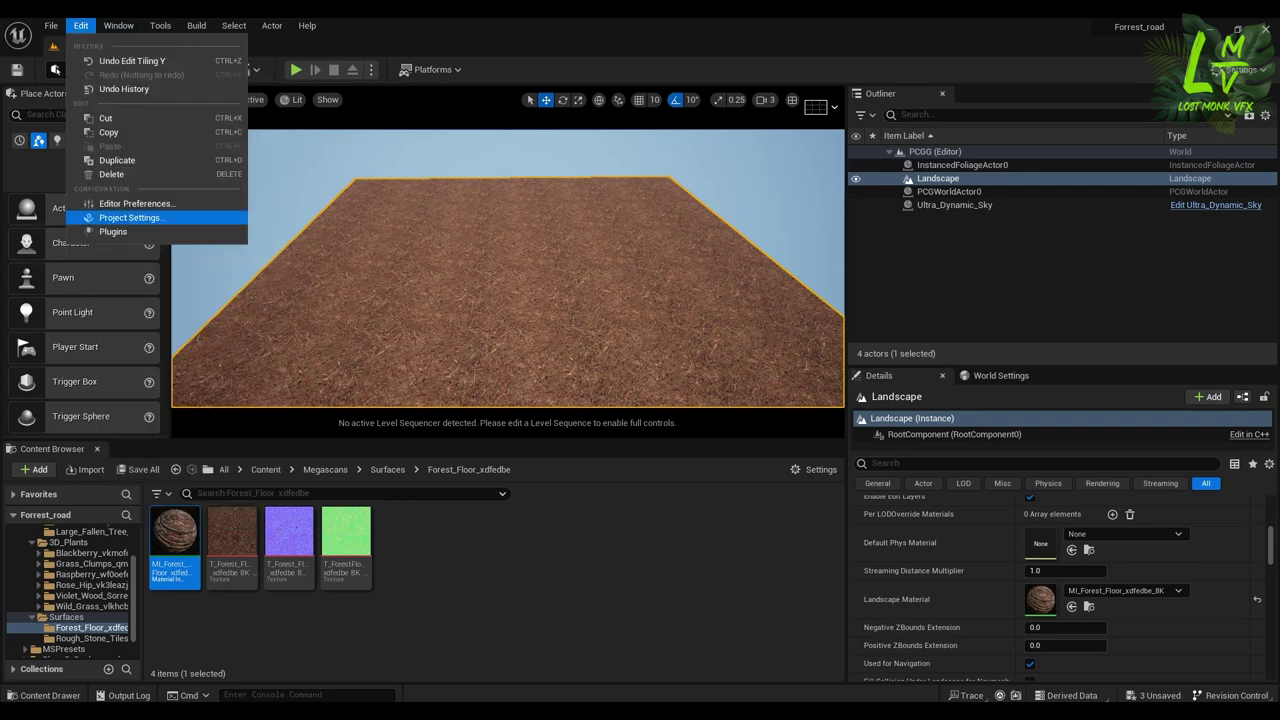
left_click(113, 231)
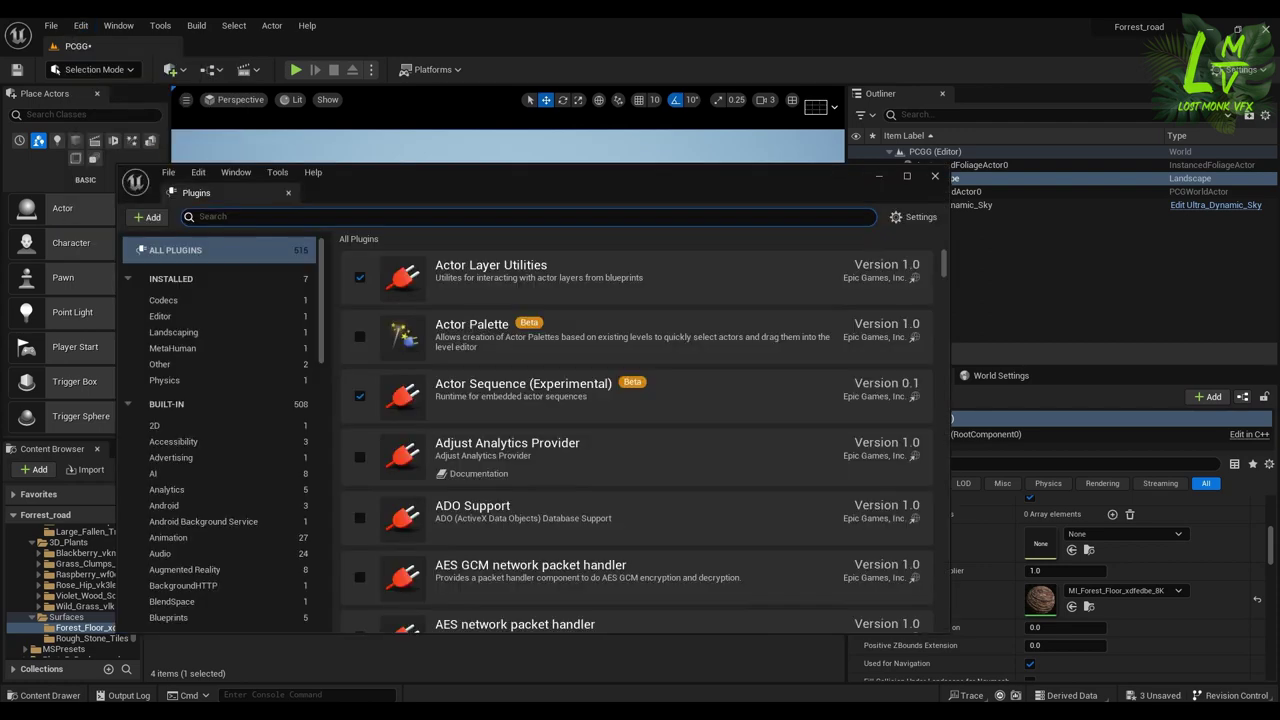
type("proce")
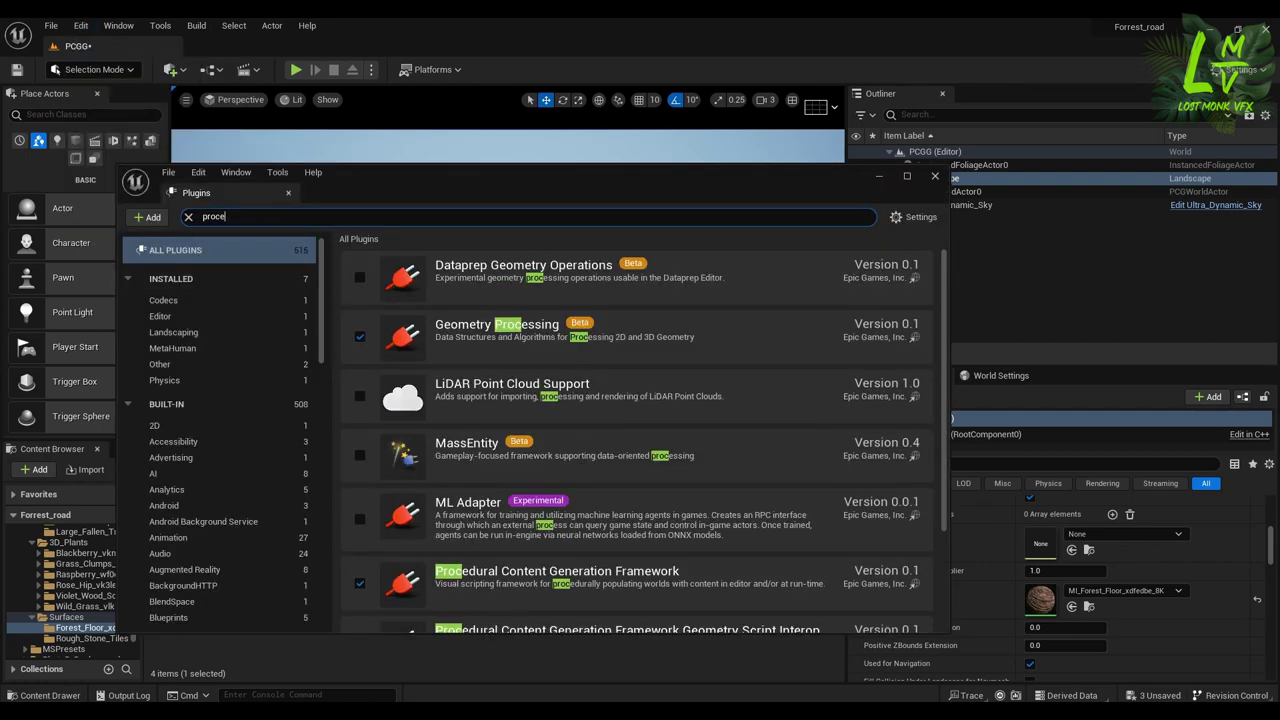
type("d")
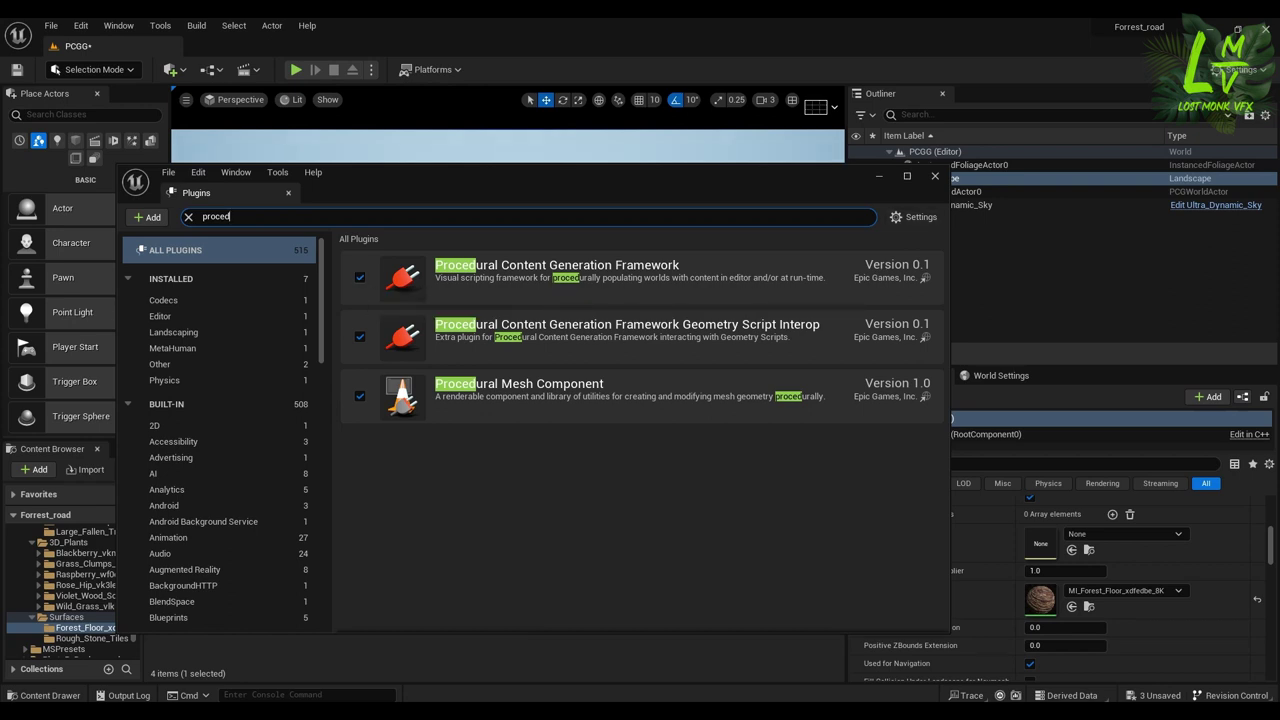
left_click(934, 176)
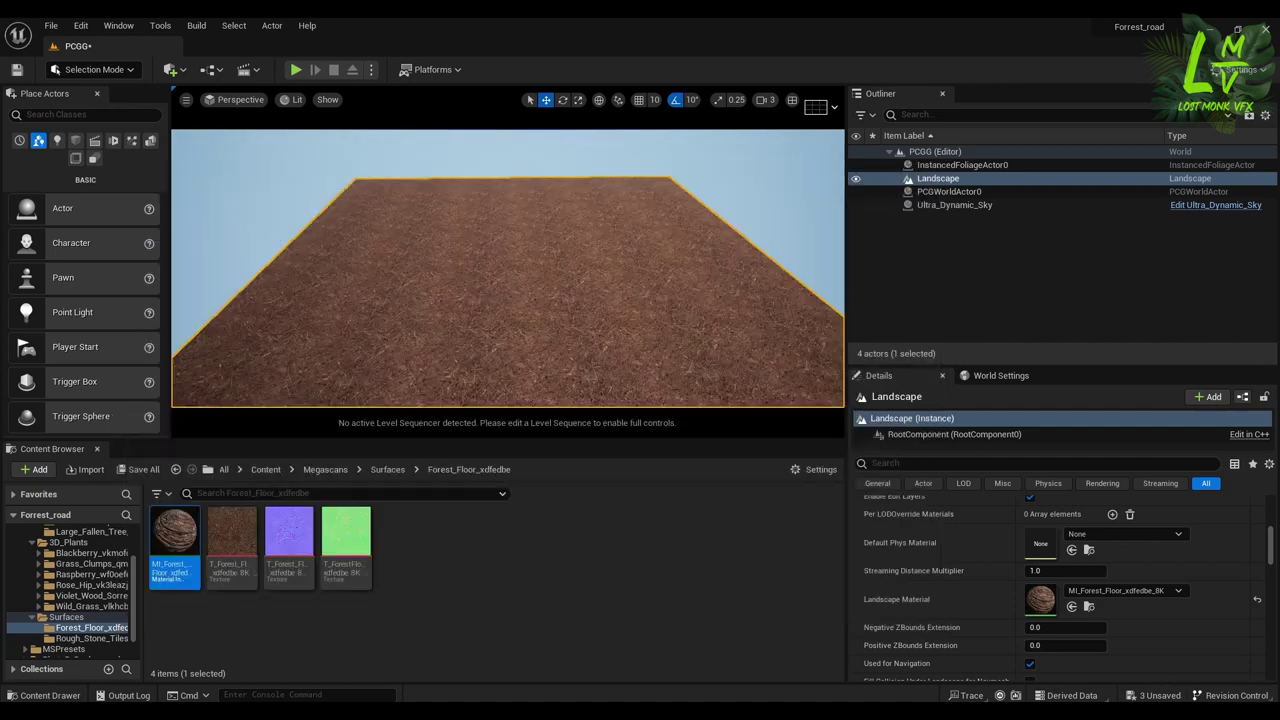
- Create a PCG Graph asset named Grass2 in the Content folder
scroll(68, 580, "up", 3)
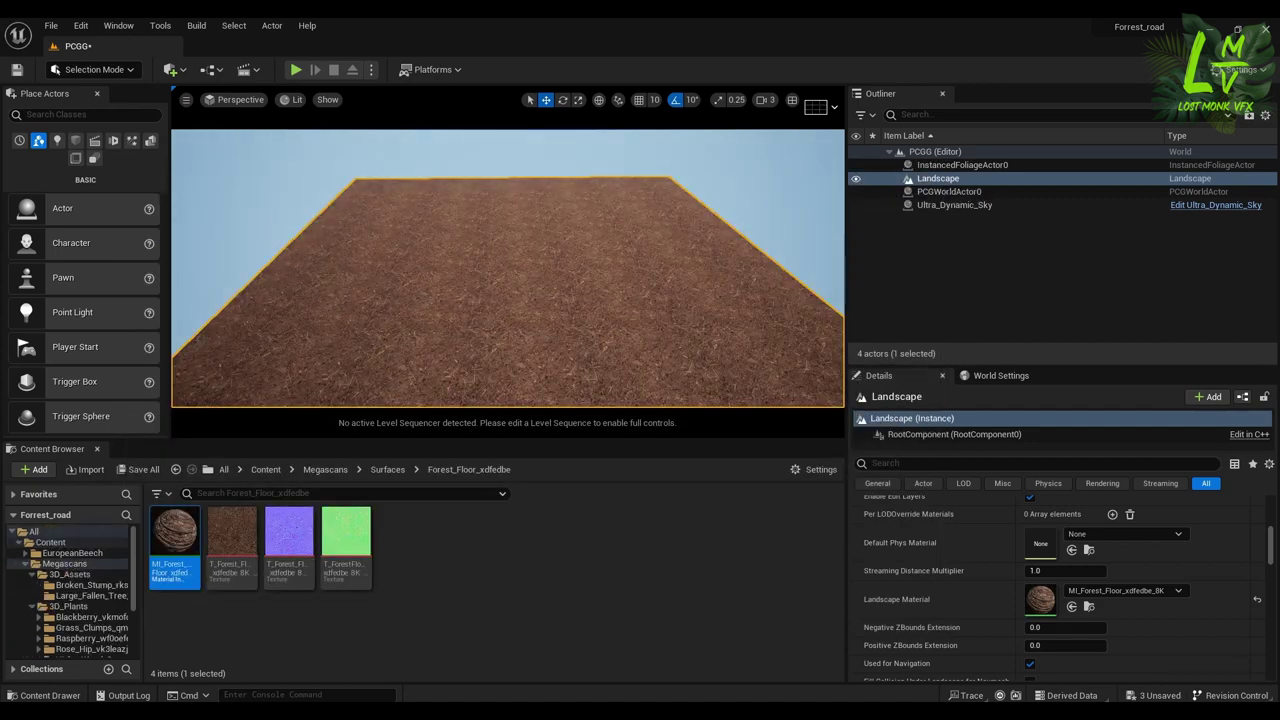
left_click(51, 542)
right_click(611, 591)
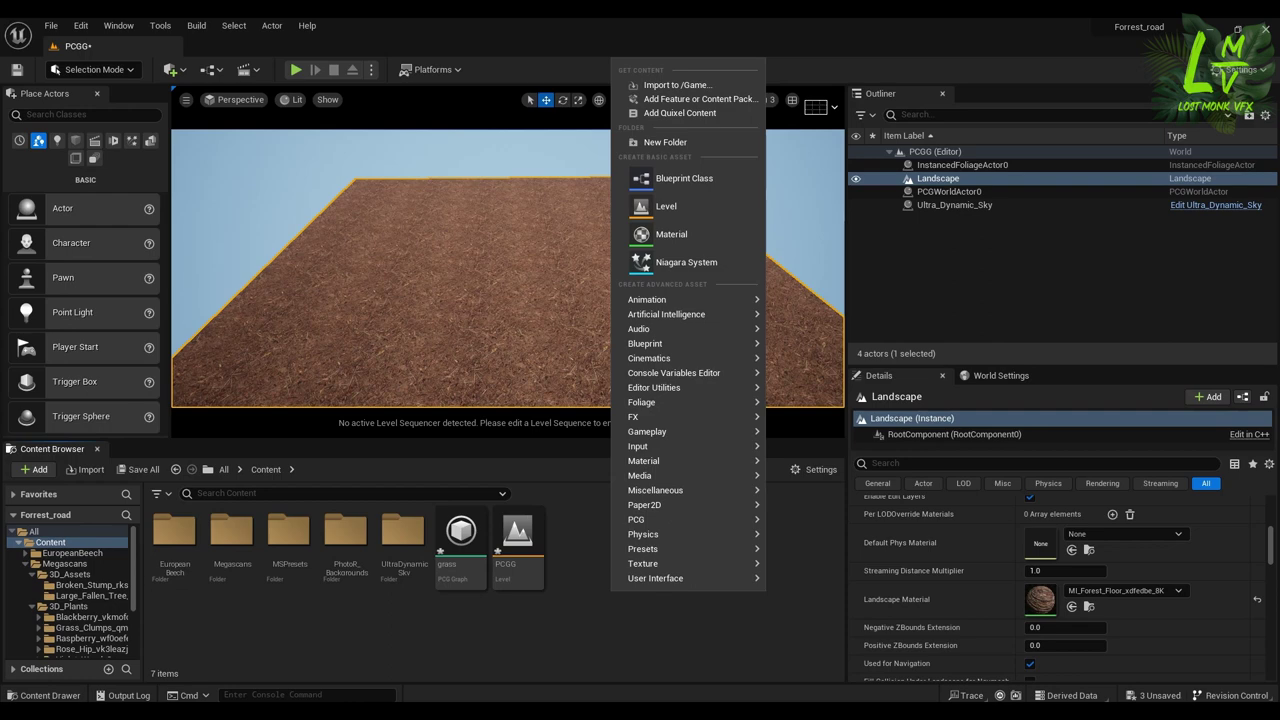
left_click(802, 522)
type("Grass2")
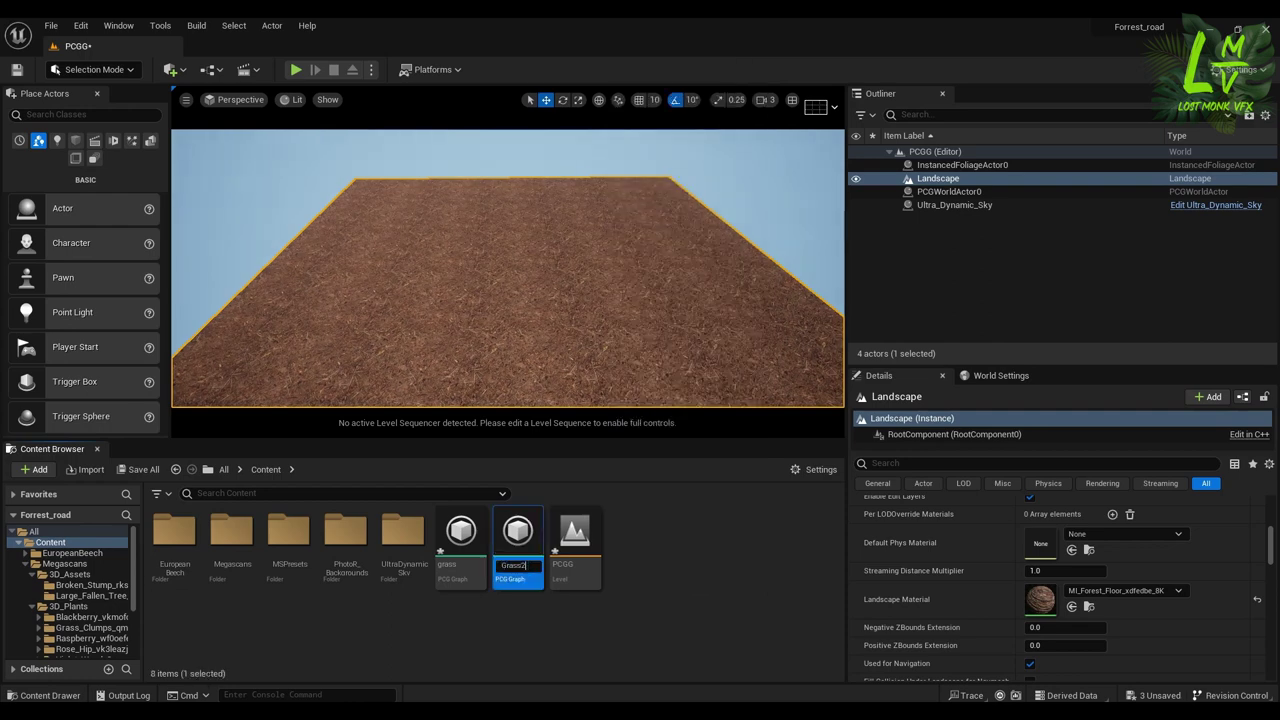
key("Return")
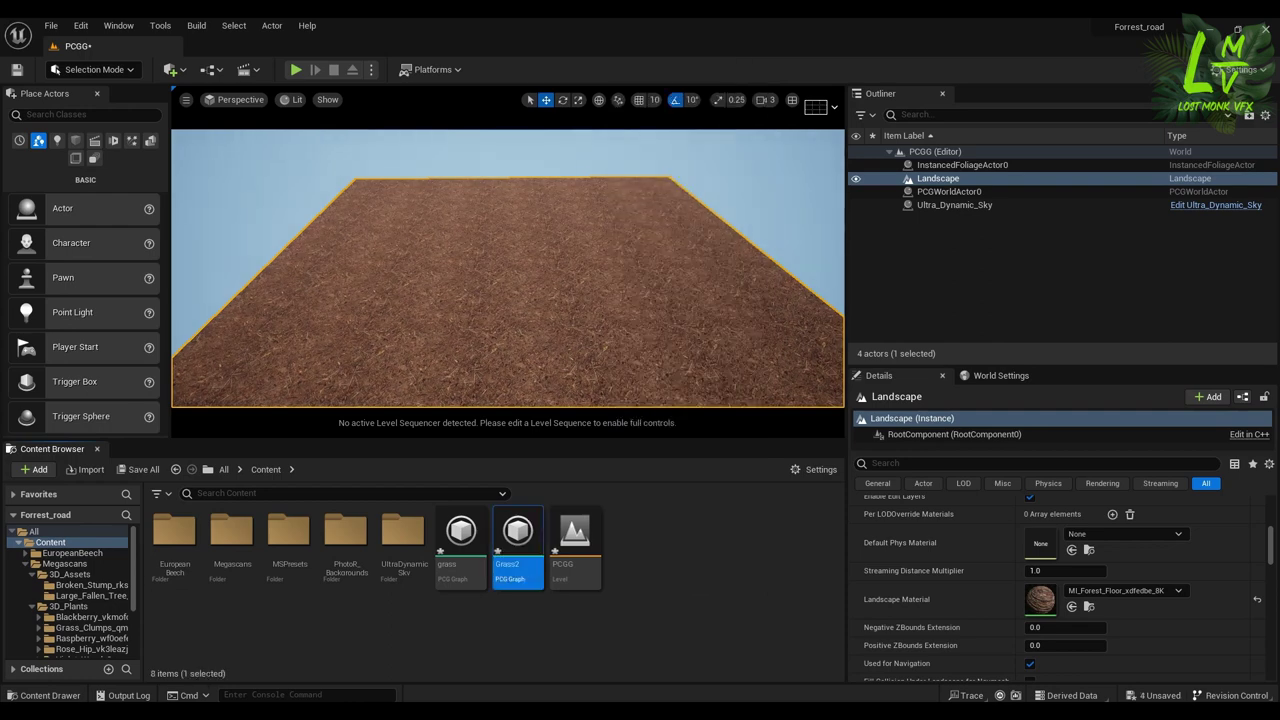
- Place the Grass2 graph in the level as a PCG volume, scale it up over the landscape and adjust its height
left_click_drag(517, 545, 457, 253)
key("r")
left_click_drag(506, 252, 350, 286)
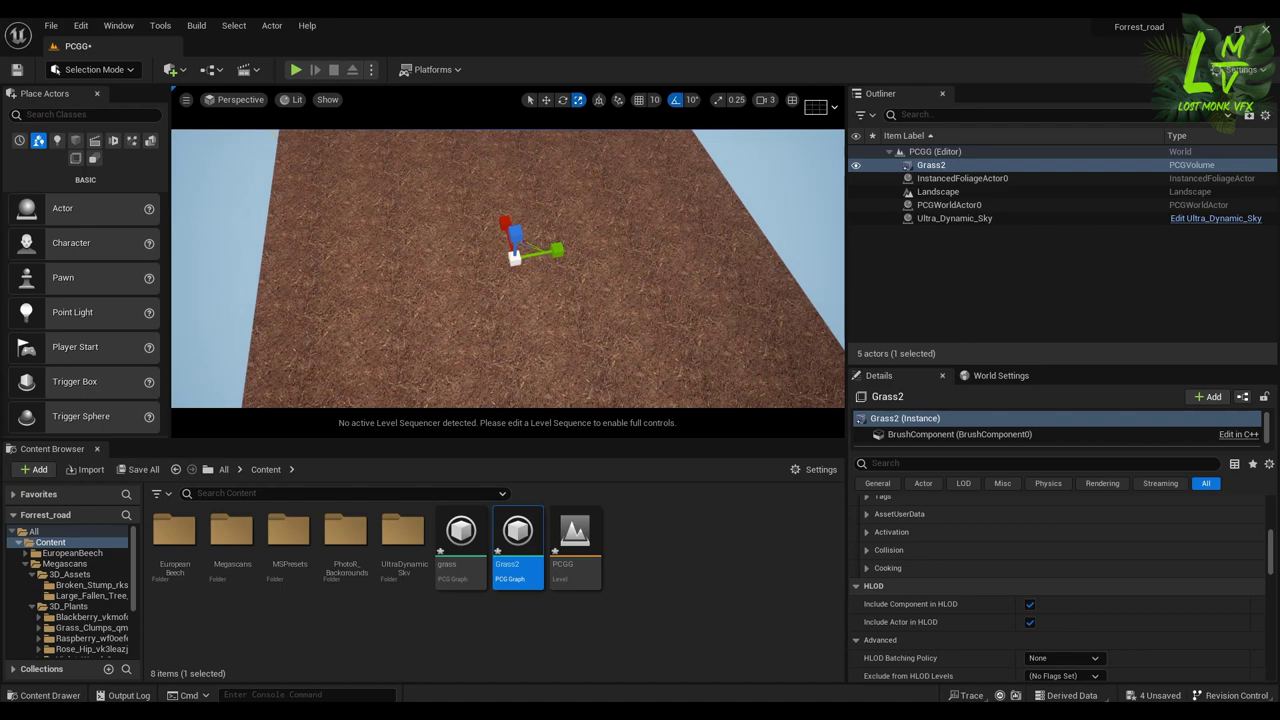
left_click_drag(470, 285, 640, 250, "alt")
key("w")
left_click_drag(509, 207, 510, 190)
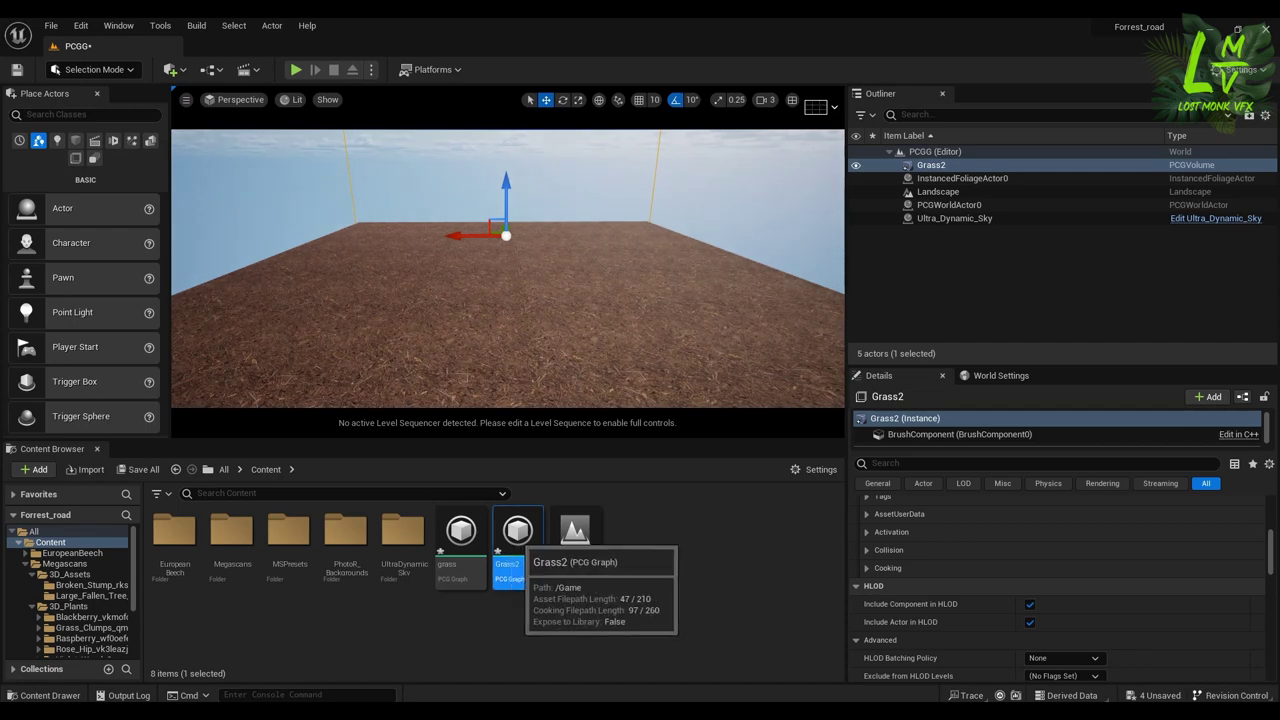
- Open the Grass2 graph for editing, space the Input and Output nodes apart, and expand the Input node's hidden pins
double_click(517, 540)
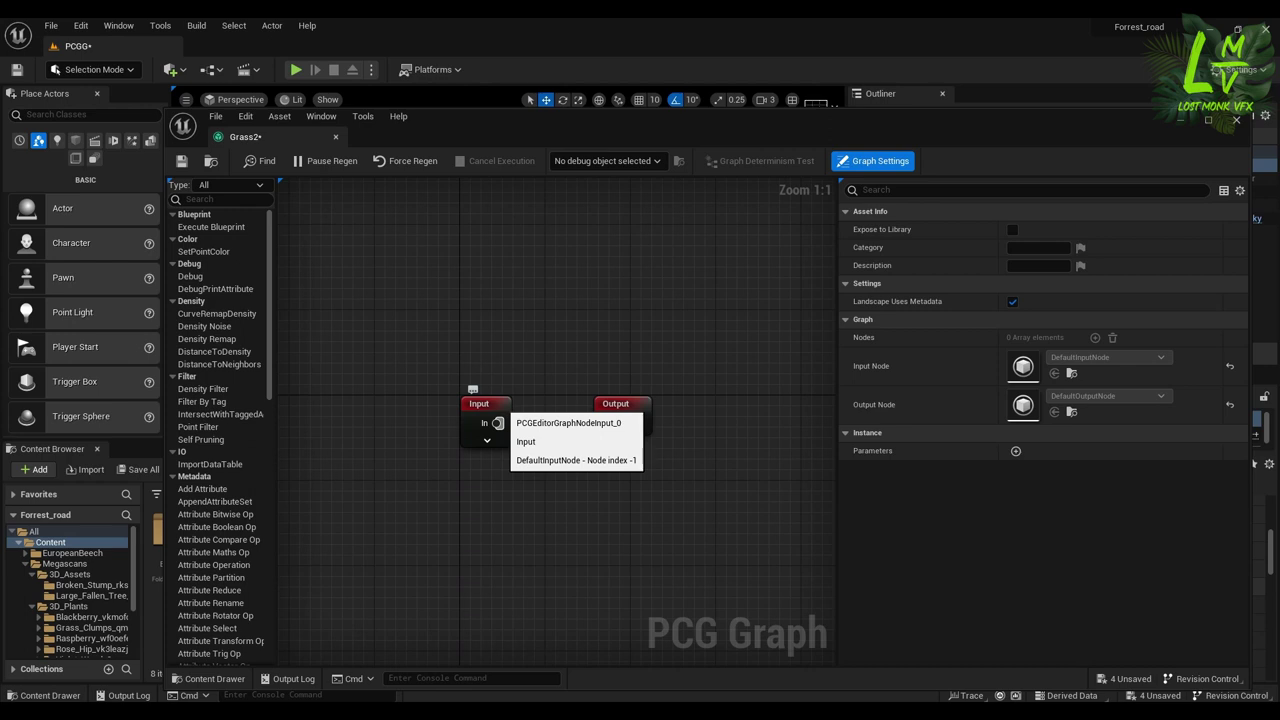
left_click_drag(498, 423, 351, 423)
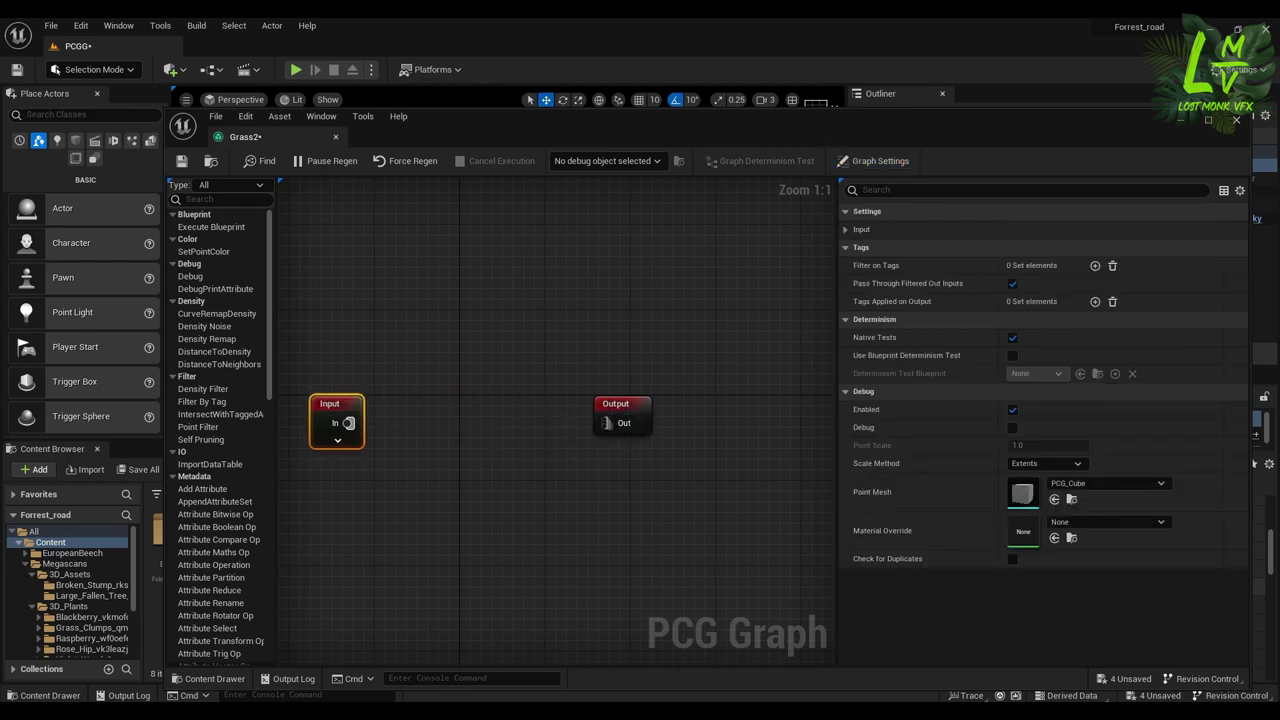
left_click_drag(626, 420, 801, 404)
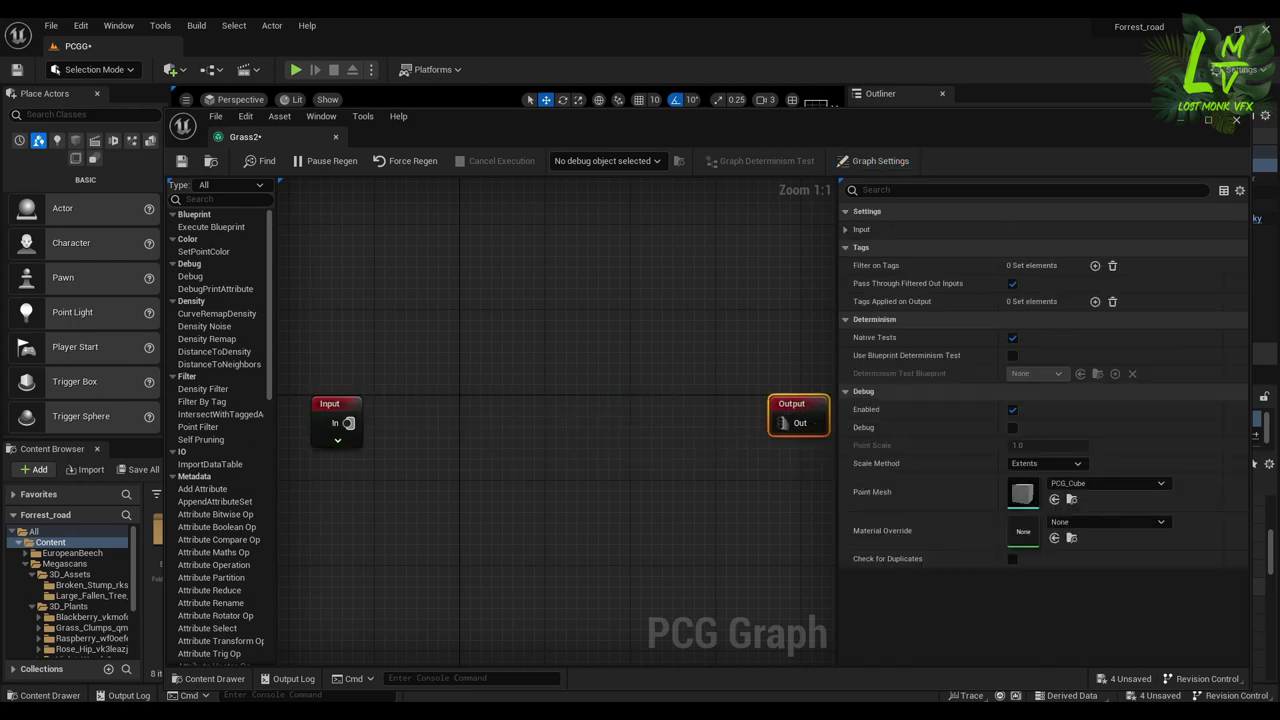
left_click(337, 440)
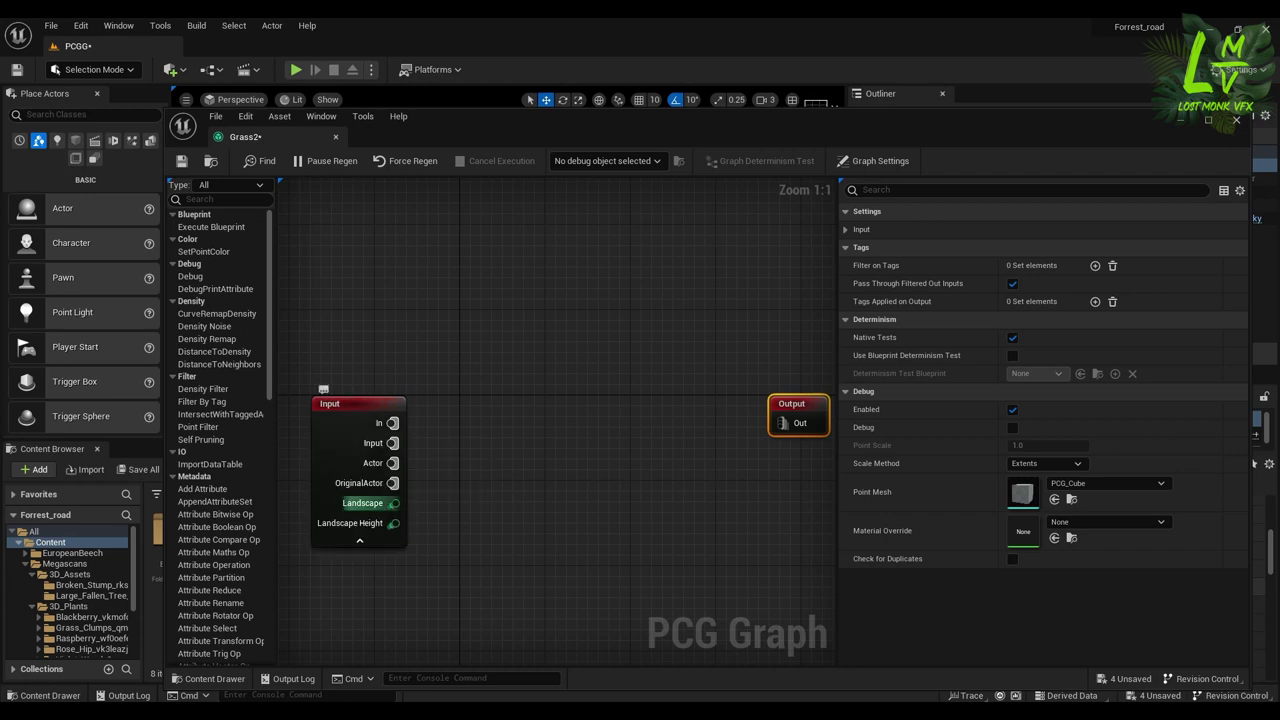
- Add a Surface Sampler node fed by the Input node's Landscape pin and position it beside the Input node
left_click_drag(393, 503, 562, 485)
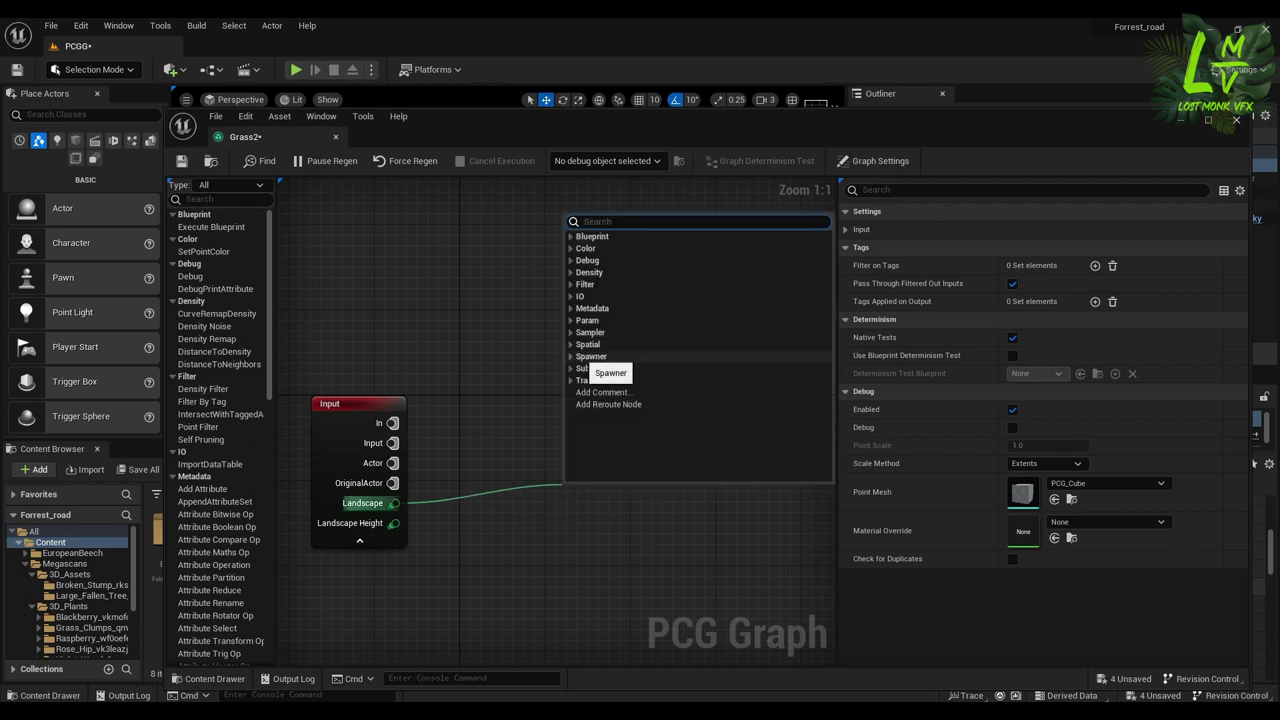
left_click(590, 332)
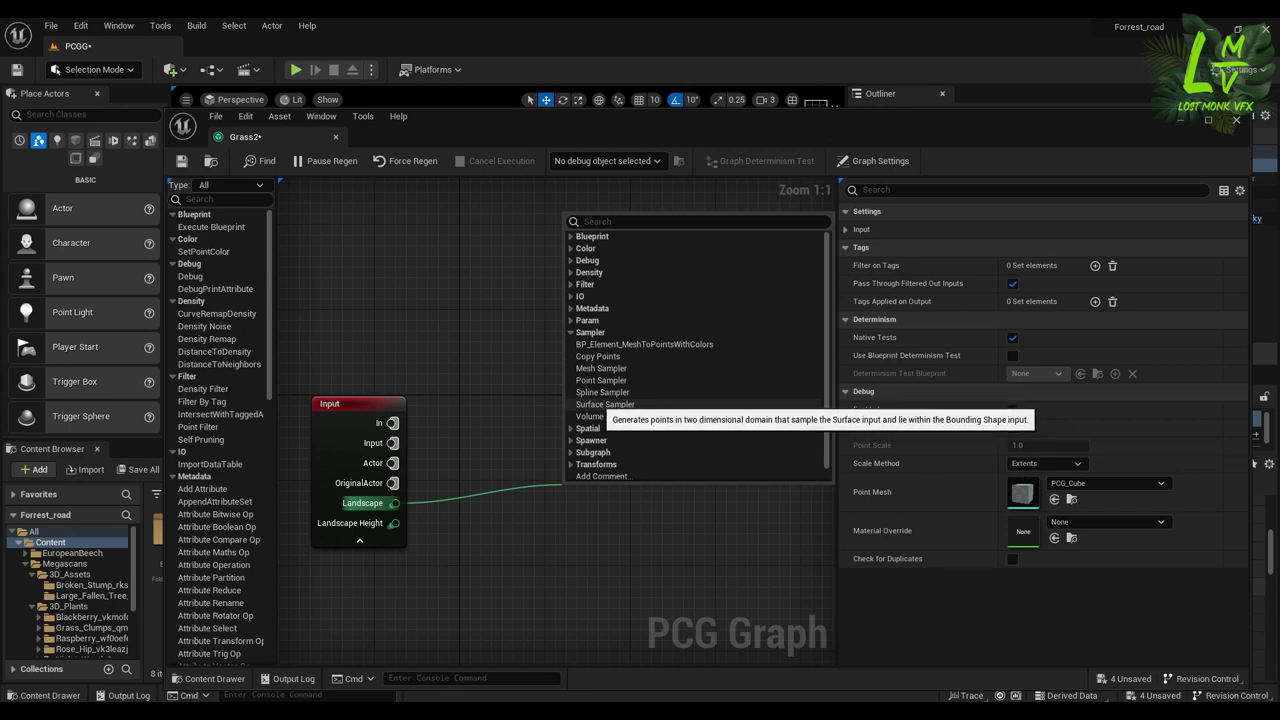
left_click(603, 405)
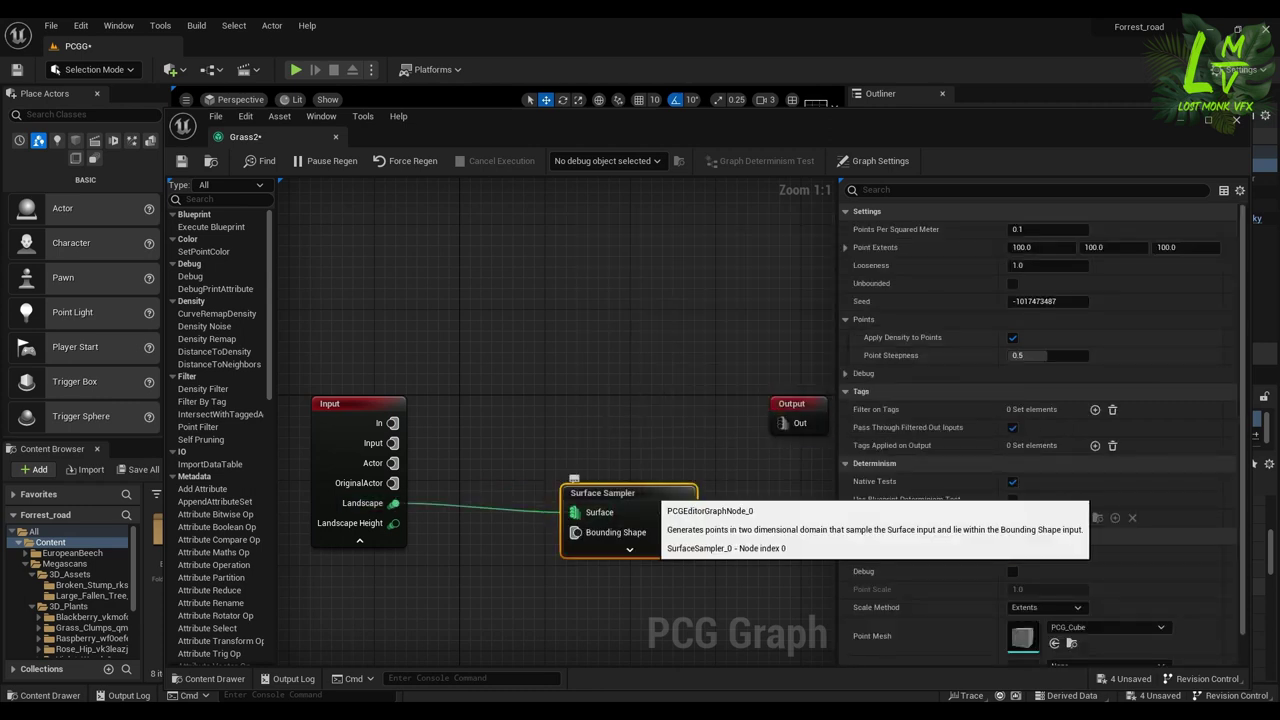
mouse_move(558, 483)
left_mouse_down()
mouse_move(545, 481)
mouse_move(556, 481)
left_mouse_up()
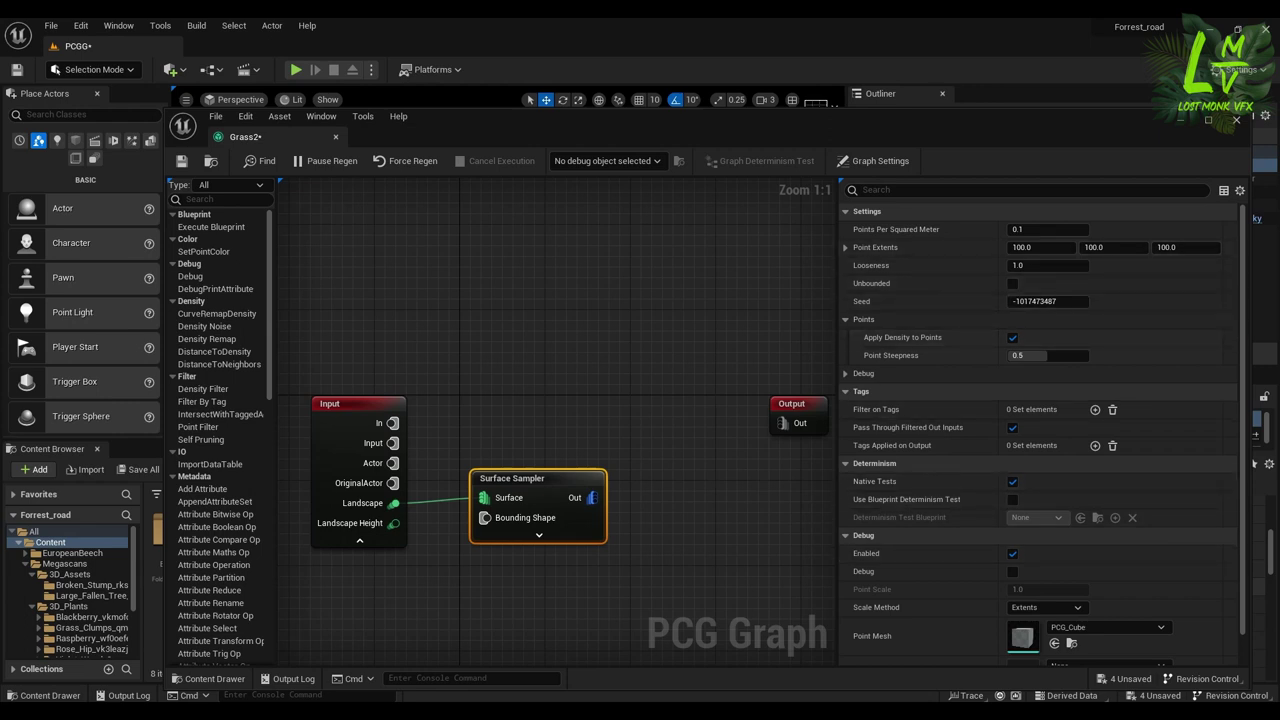
- Turn on debug display for the Surface Sampler node and examine the sampled points across the landscape in the viewport
scroll(680, 430, "down", 3)
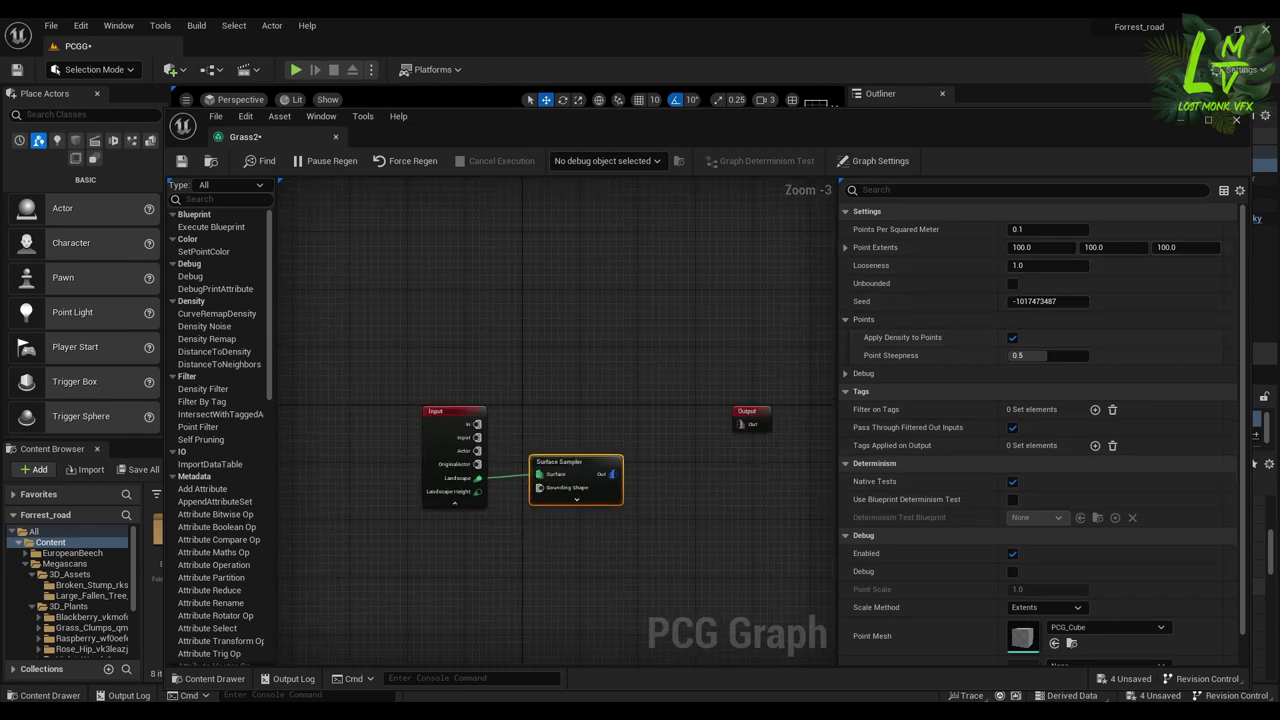
left_click_drag(717, 130, 958, 248)
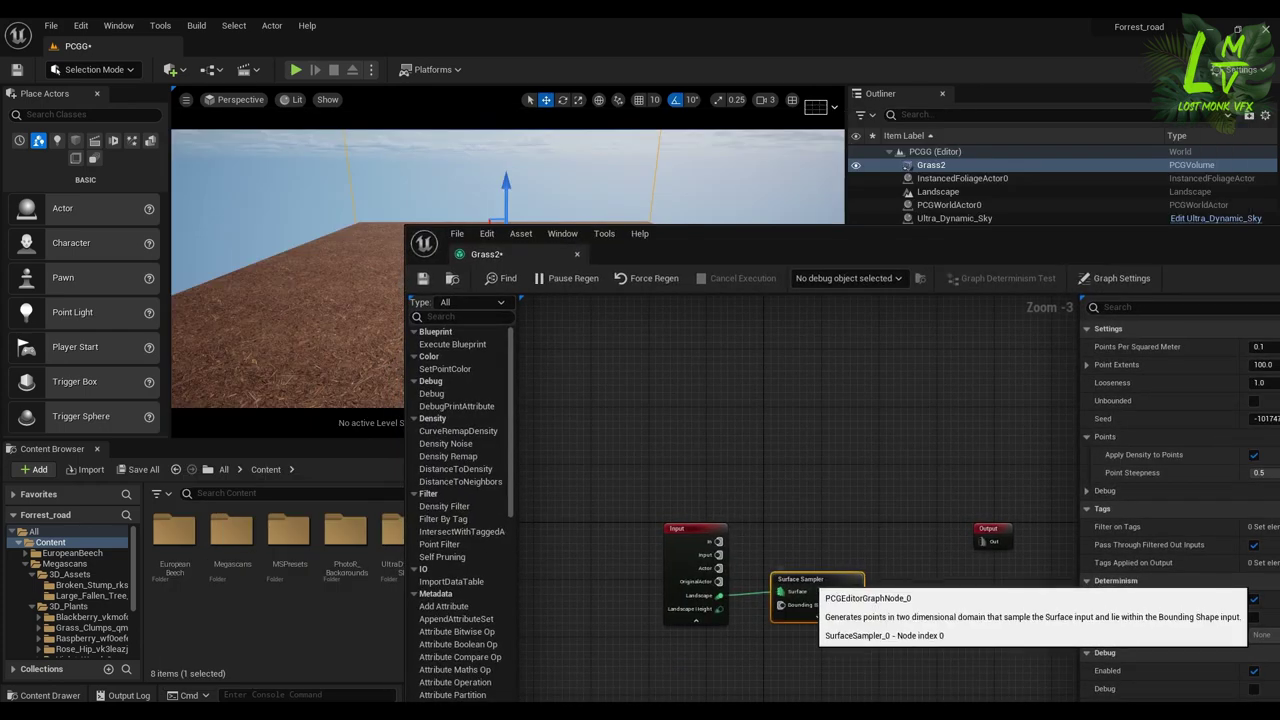
key("d")
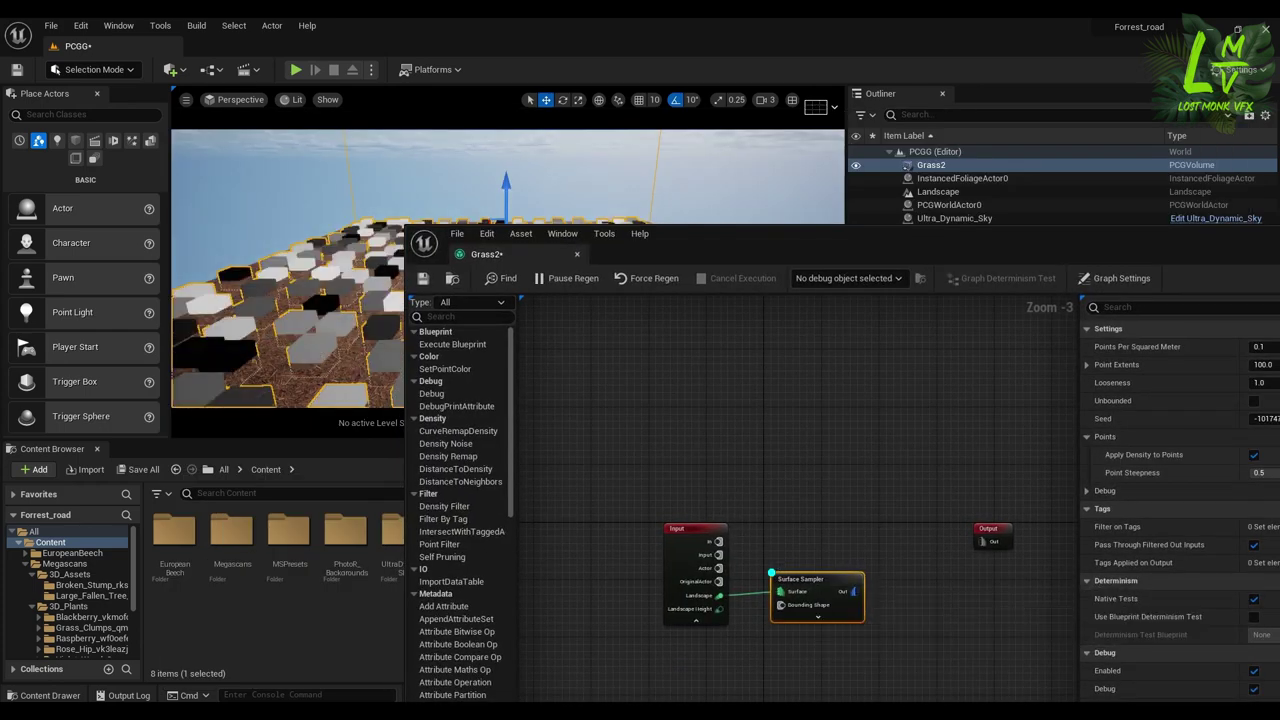
left_click_drag(734, 240, 734, 531)
left_click_drag(506, 290, 680, 350, "alt")
left_click_drag(620, 280, 665, 286, "alt")
left_click_drag(508, 270, 630, 270, "alt")
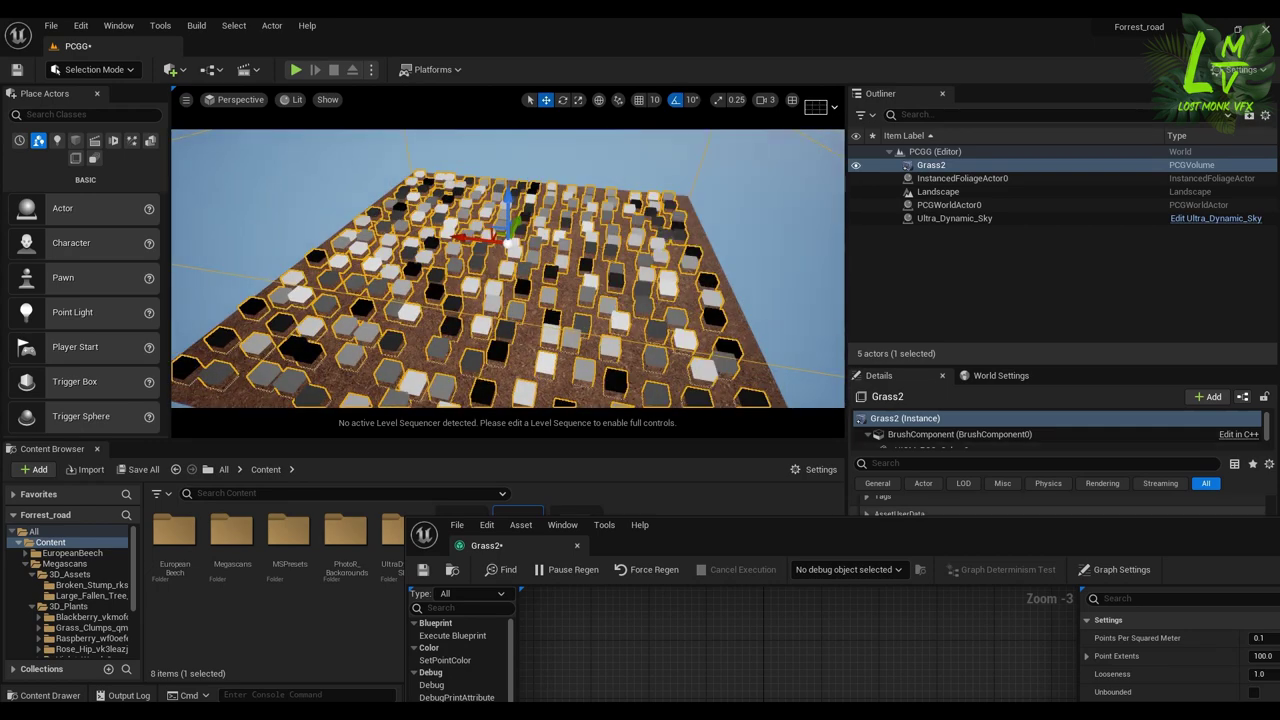
left_click_drag(508, 250, 546, 342, "alt")
left_click_drag(500, 280, 411, 238, "alt")
- Add a Transform Points node fed by the Surface Sampler's output and position it beside the sampler
left_click_drag(824, 540, 604, 108)
left_click_drag(628, 451, 712, 456)
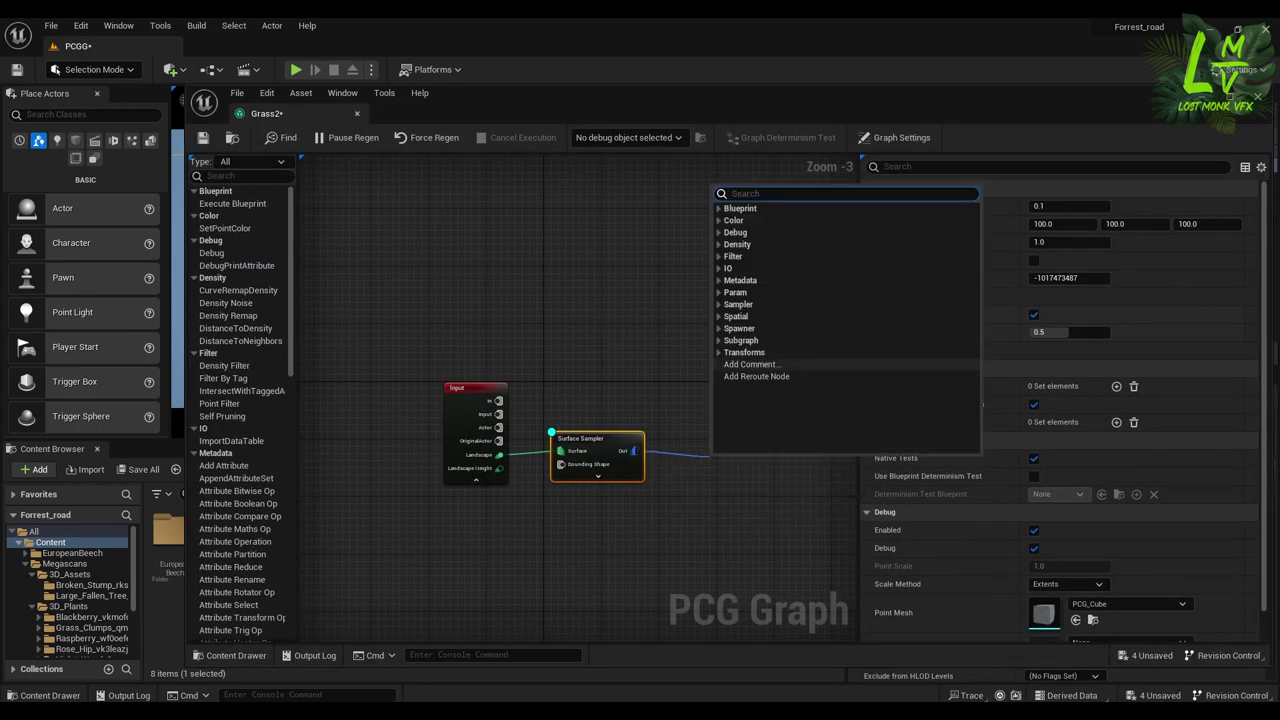
type("tra")
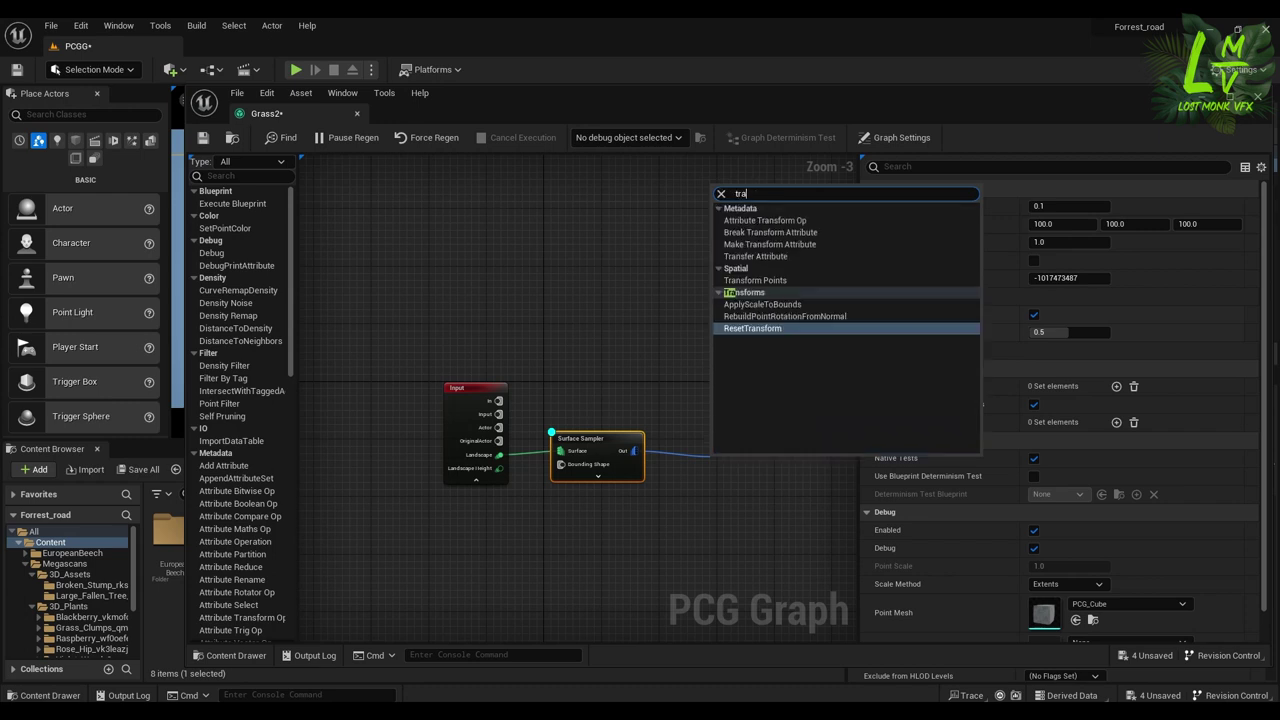
type("ns")
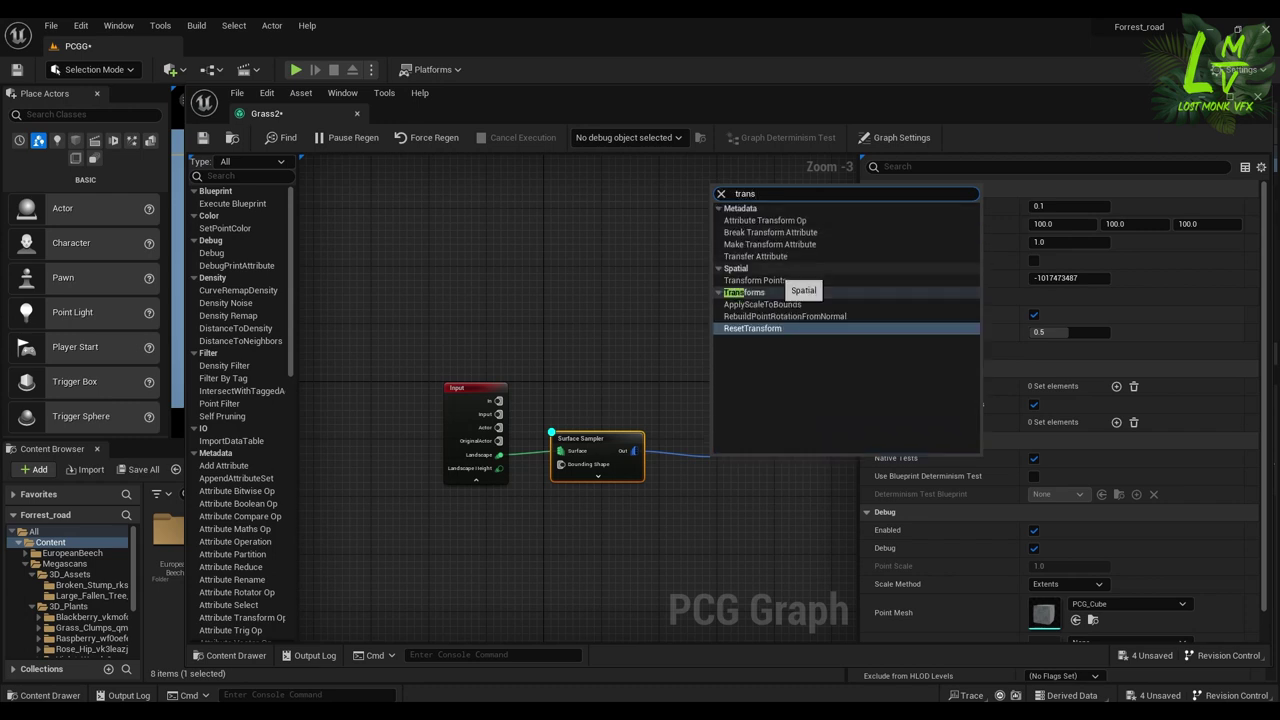
left_click(755, 280)
left_click_drag(735, 462, 691, 444)
- Move the Output node farther out, then collapse the Input node's extra pins and line up the Surface Sampler and Transform Points nodes
left_click(620, 441)
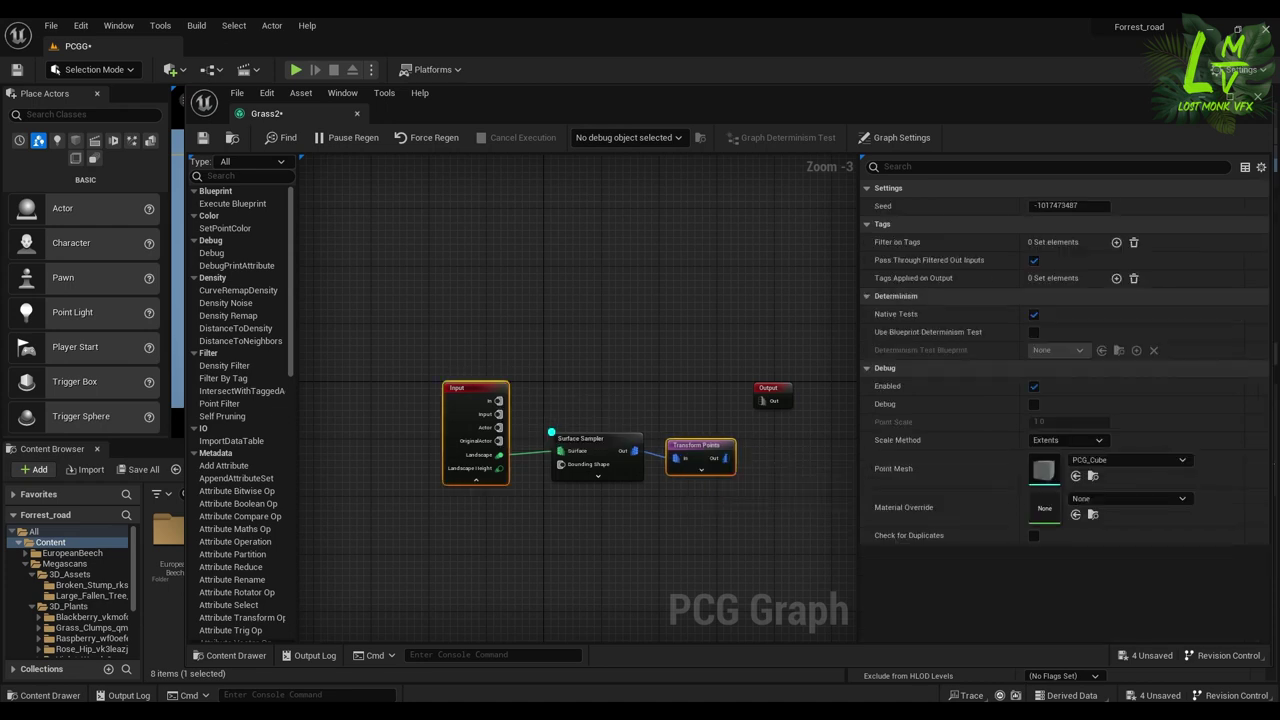
scroll(620, 450, "down", 1)
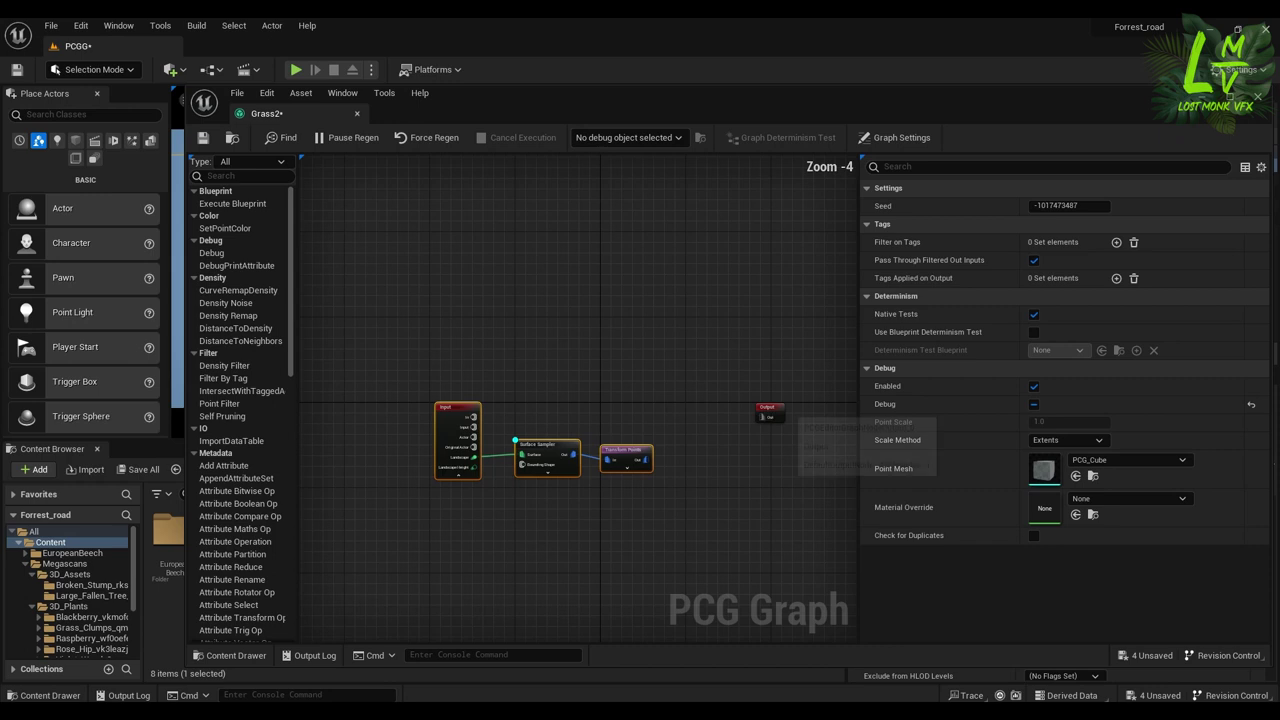
left_click_drag(767, 414, 823, 461)
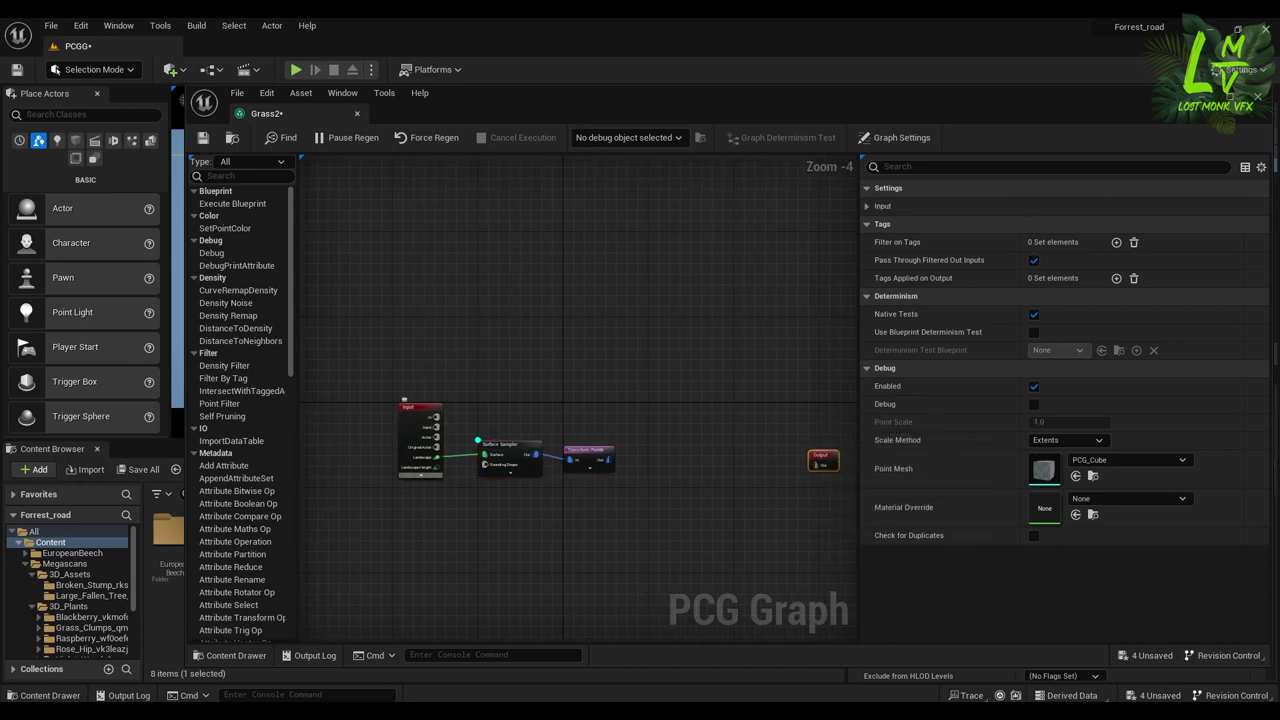
left_click(421, 475)
left_click_drag(478, 440, 483, 414)
left_click_drag(590, 452, 620, 428)
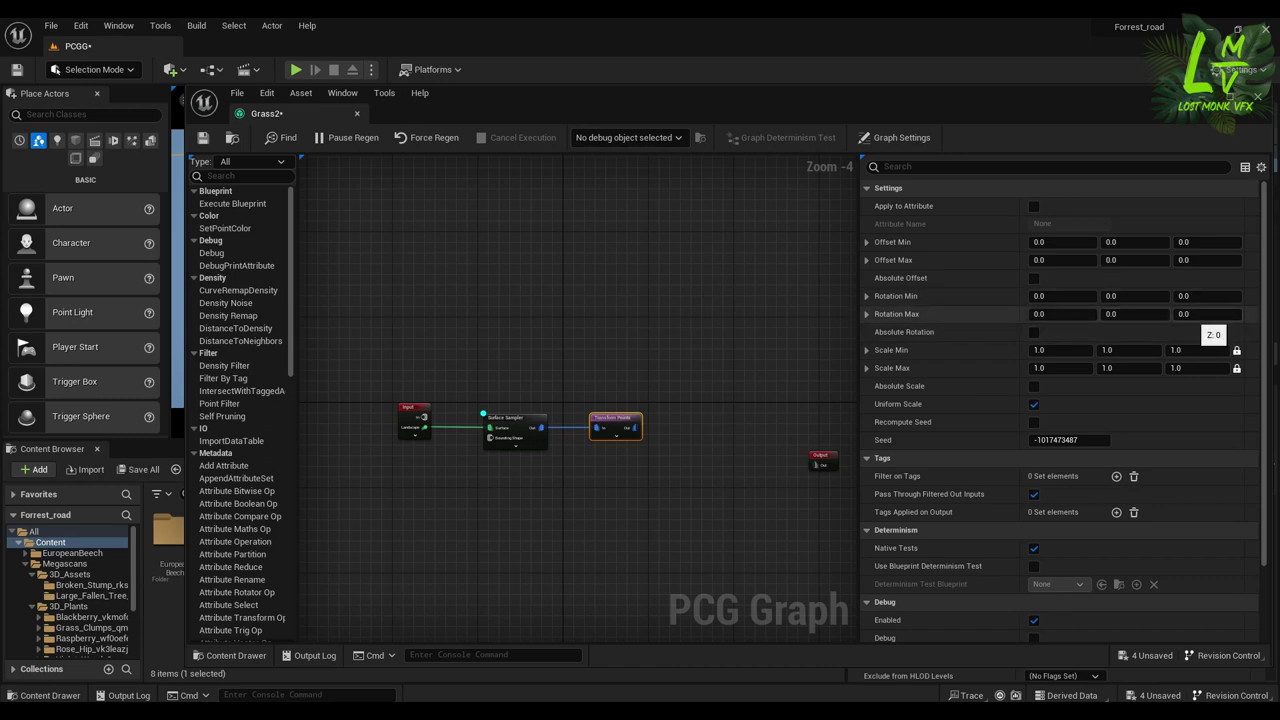
- Set the Transform Points node's Rotation Max to 0.7, 0.7 and 360
left_click(1194, 314)
type("360")
left_click(1088, 314)
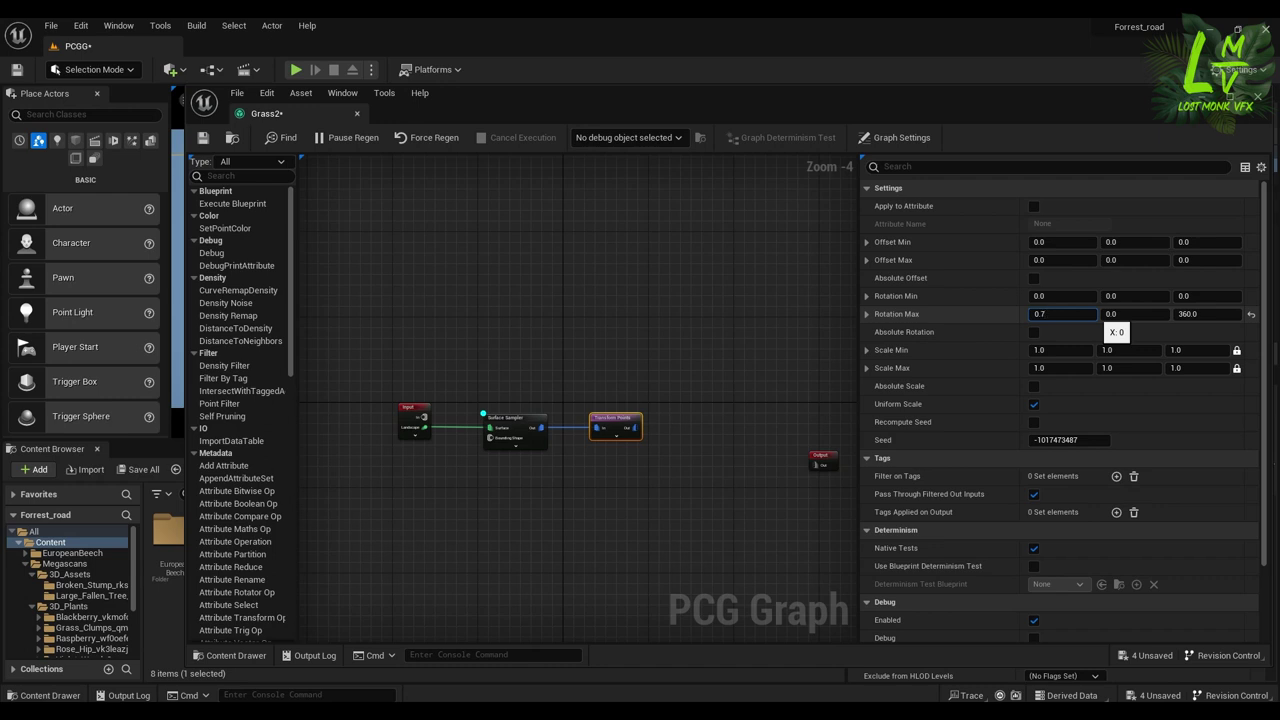
key("Return")
left_click(1128, 315)
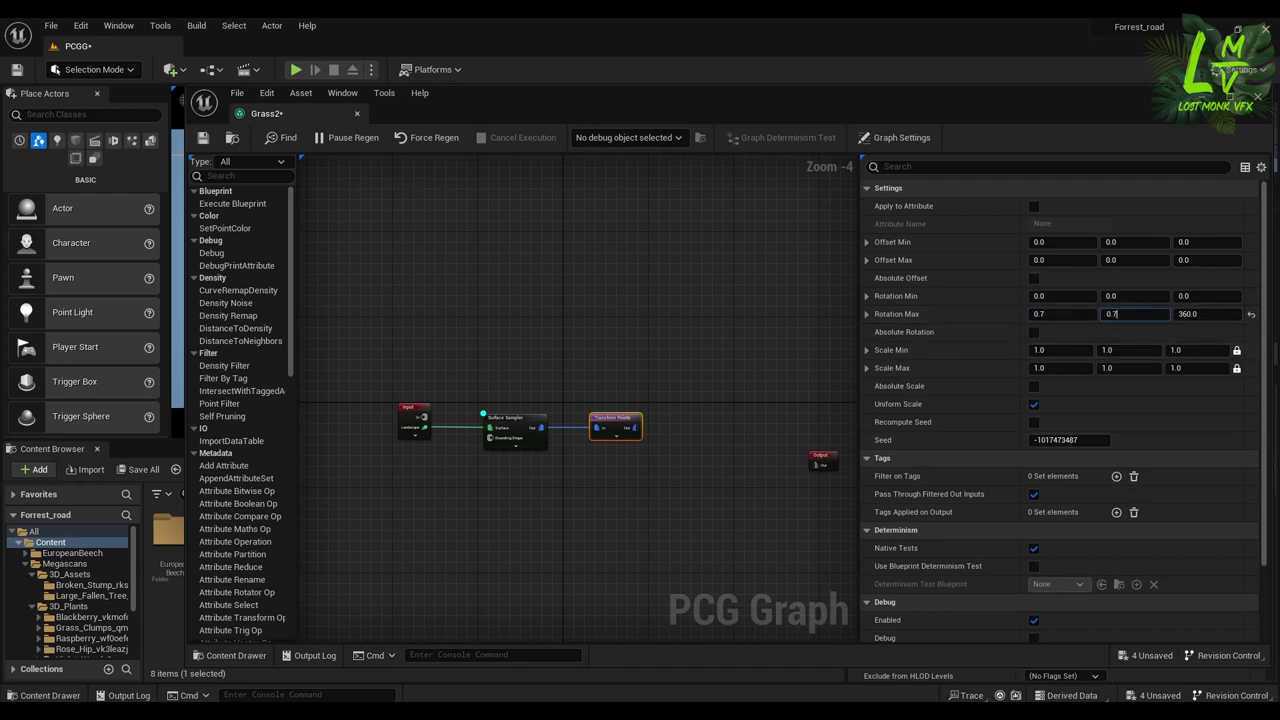
- Switch the debug display from the Surface Sampler to the Transform Points node and examine the rotated points in the viewport
left_click_drag(640, 104, 913, 151)
left_click(790, 465)
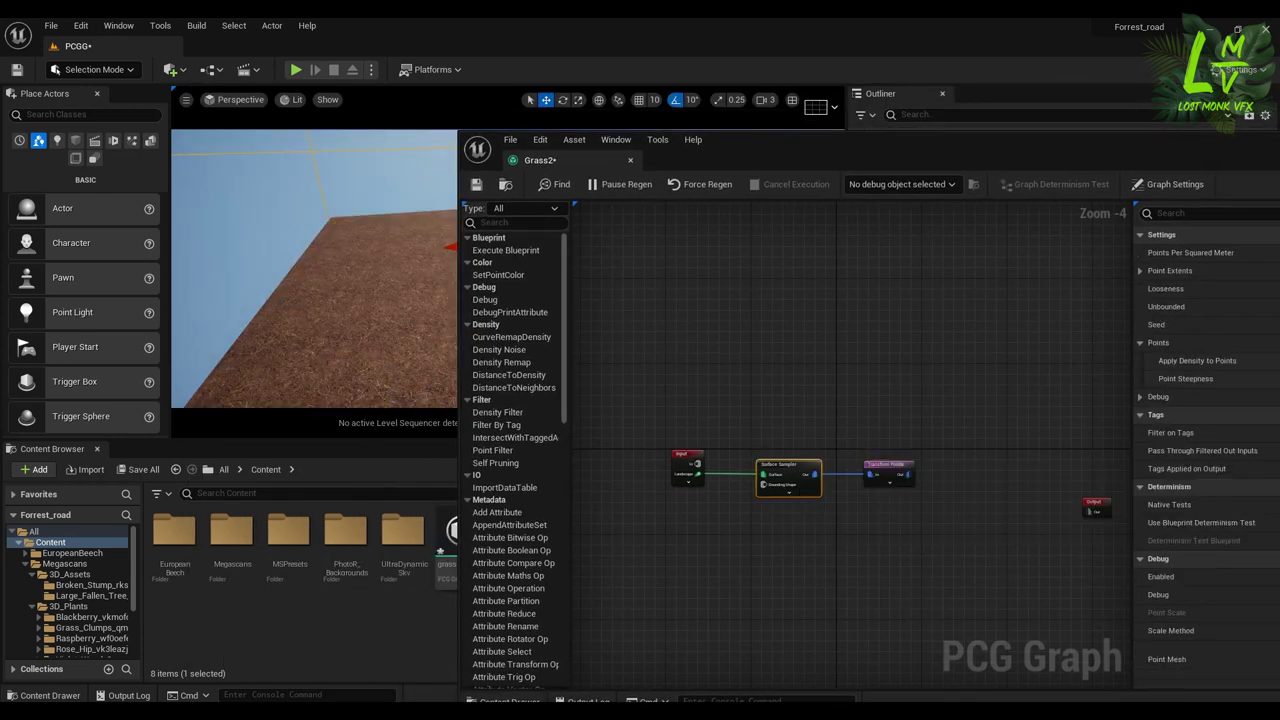
left_click(878, 466)
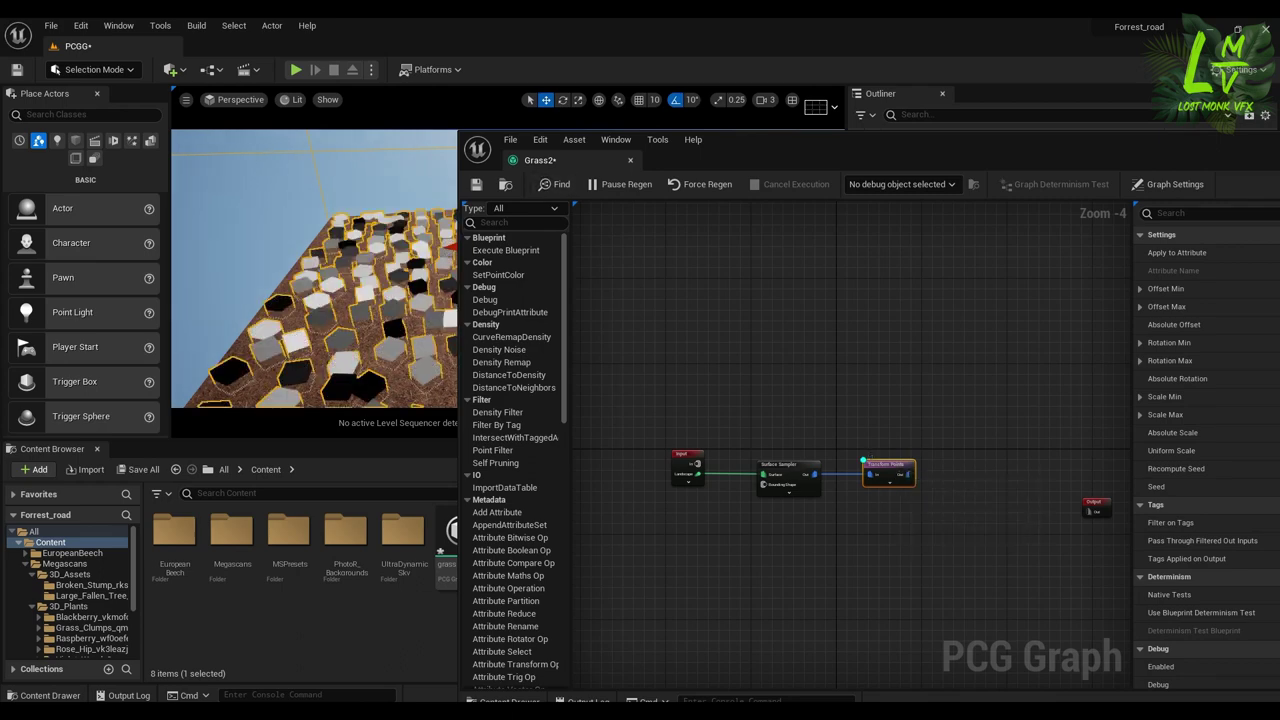
left_click_drag(840, 150, 787, 526)
left_click_drag(508, 280, 425, 318, "alt")
left_click_drag(592, 335, 594, 310, "alt")
- Add a Static Mesh Spawner node fed by the Transform Points output and align it with the chain
left_click_drag(829, 531, 547, 104)
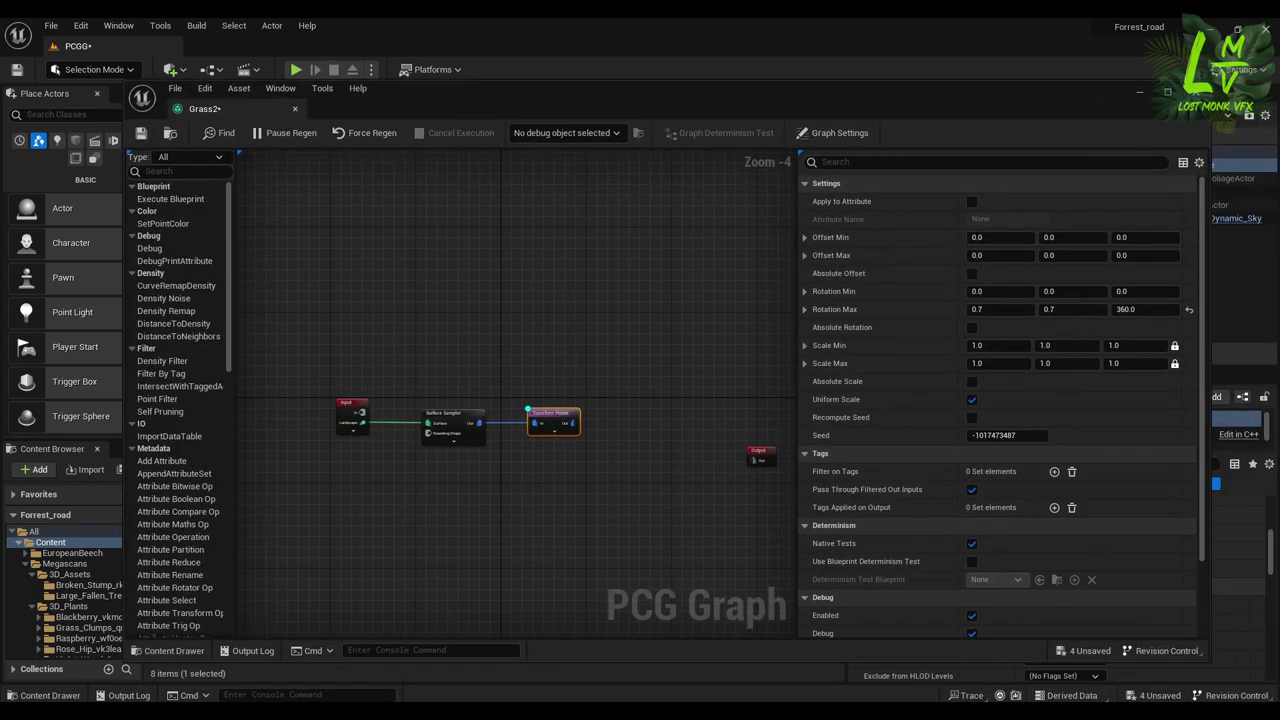
scroll(566, 423, "up", 4)
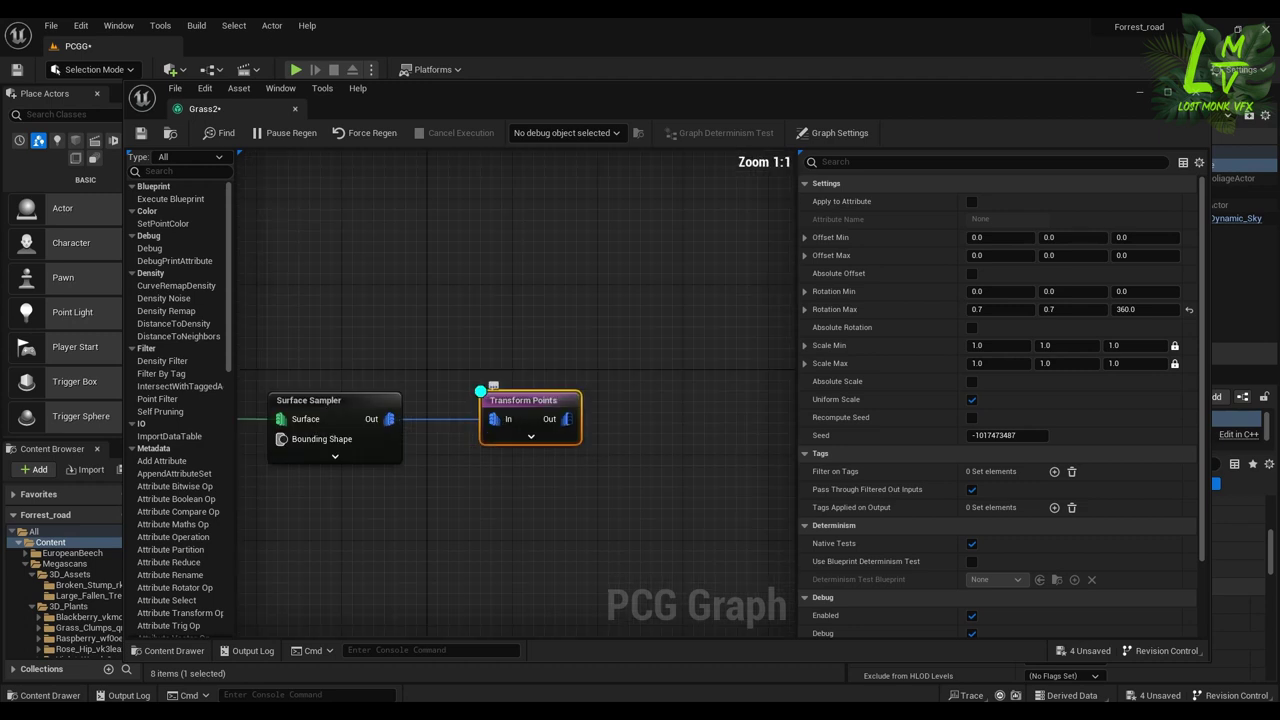
scroll(563, 422, "down", 1)
left_click_drag(563, 422, 645, 421)
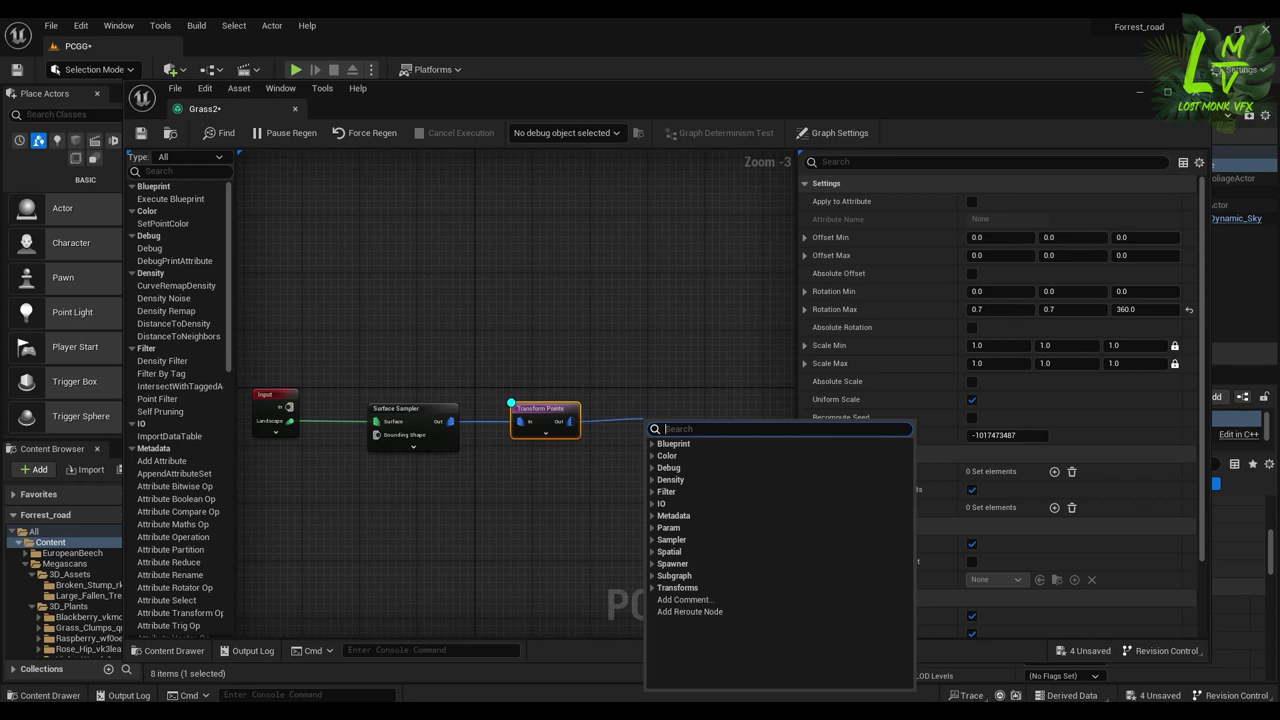
left_click(673, 564)
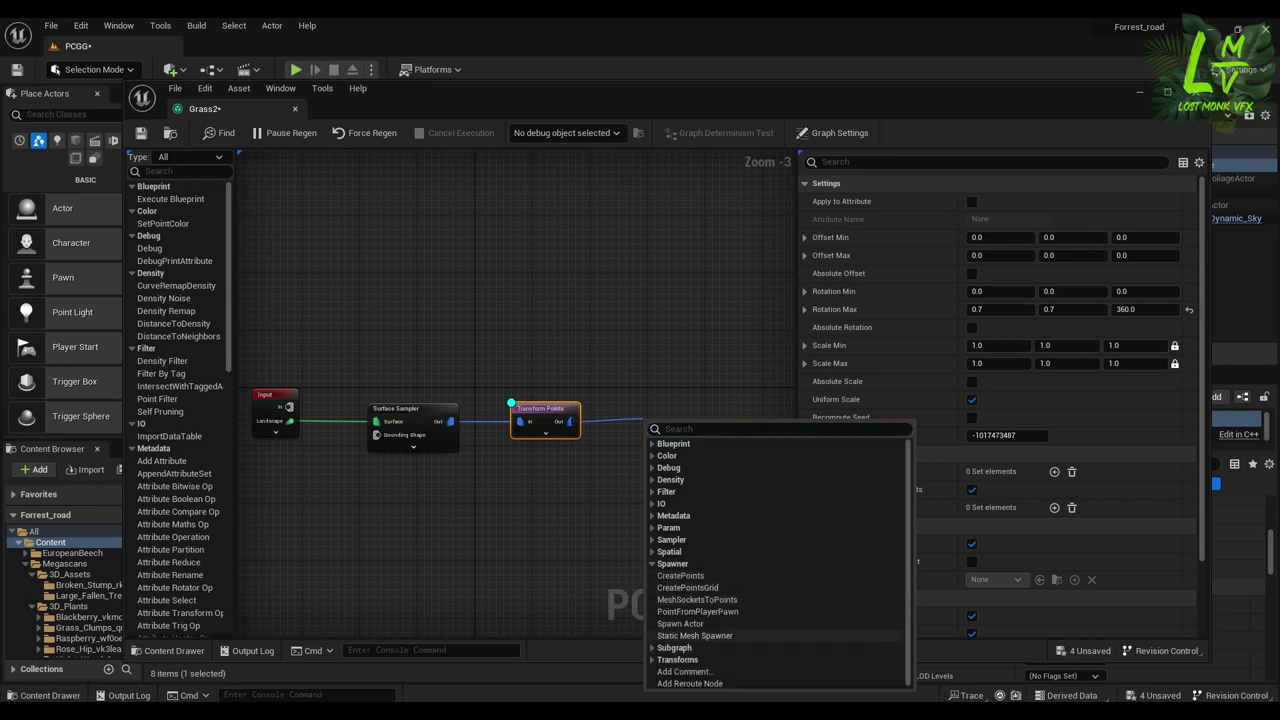
left_click(694, 635)
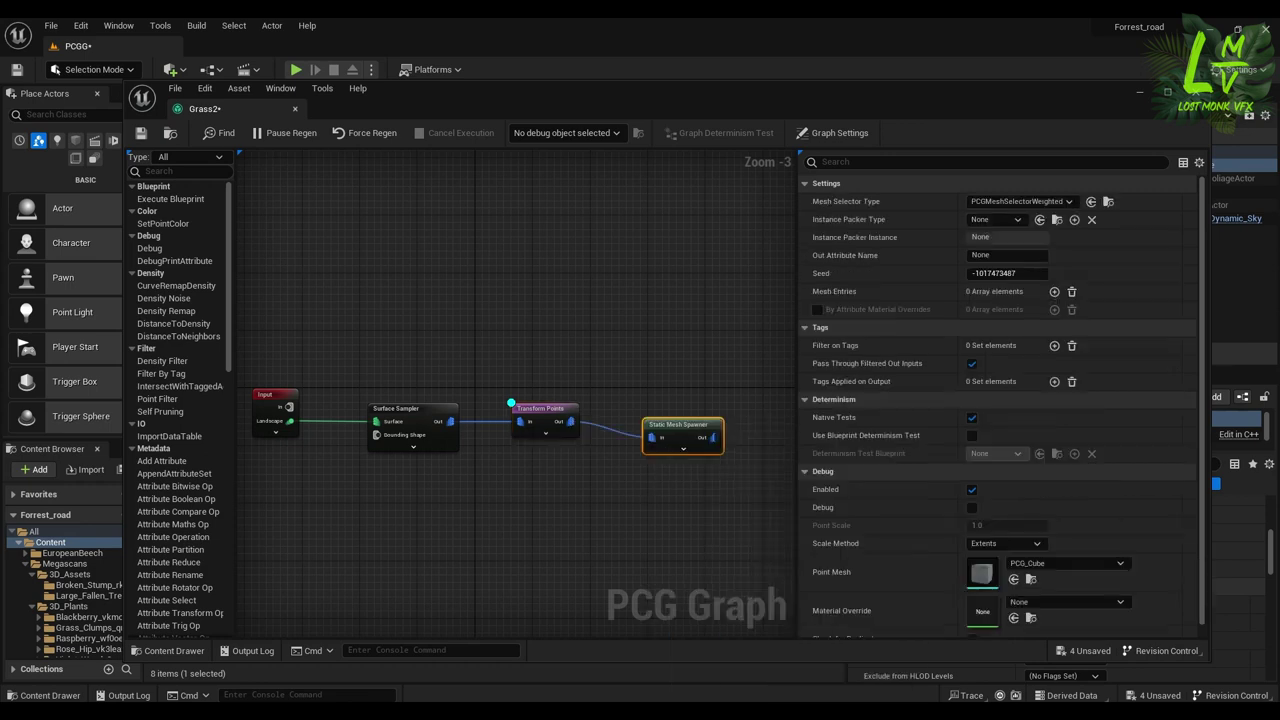
left_click_drag(682, 423, 658, 409)
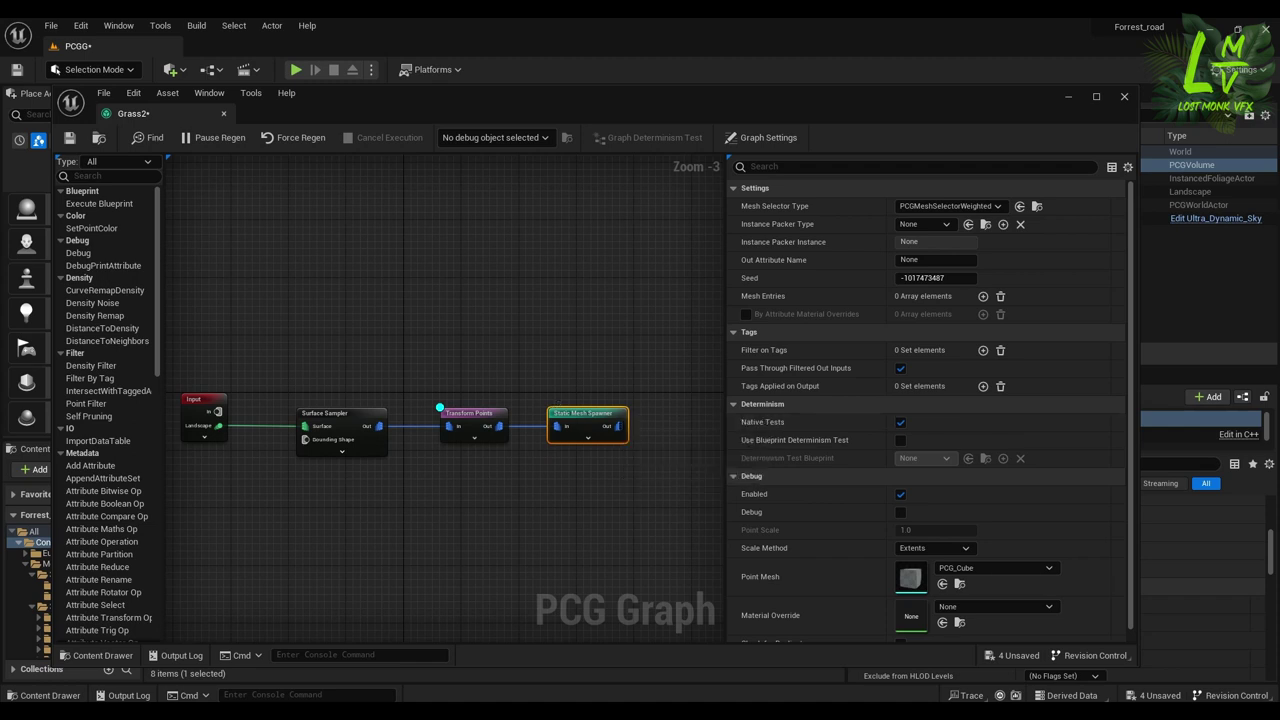
- Connect the Static Mesh Spawner to the Output node and tidy the spacing of the Output and Input nodes along the row
scroll(611, 440, "down", 2)
left_click_drag(688, 461, 684, 428)
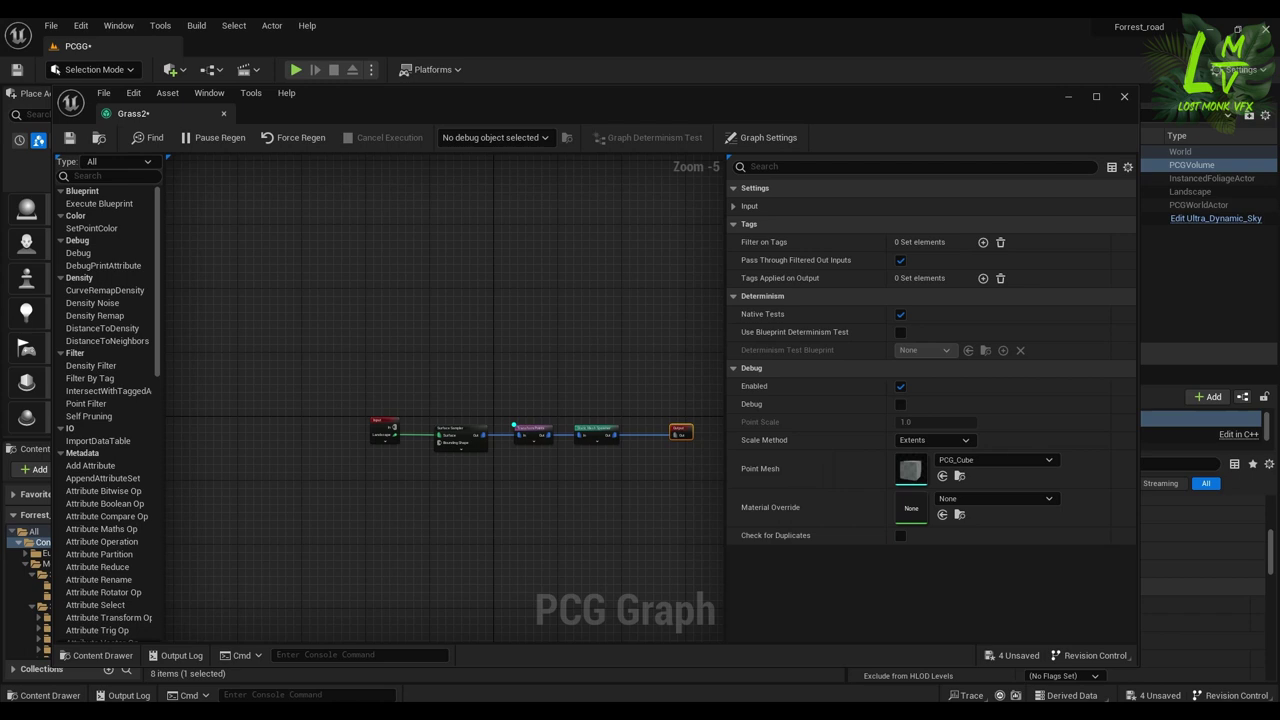
left_click_drag(386, 421, 375, 420)
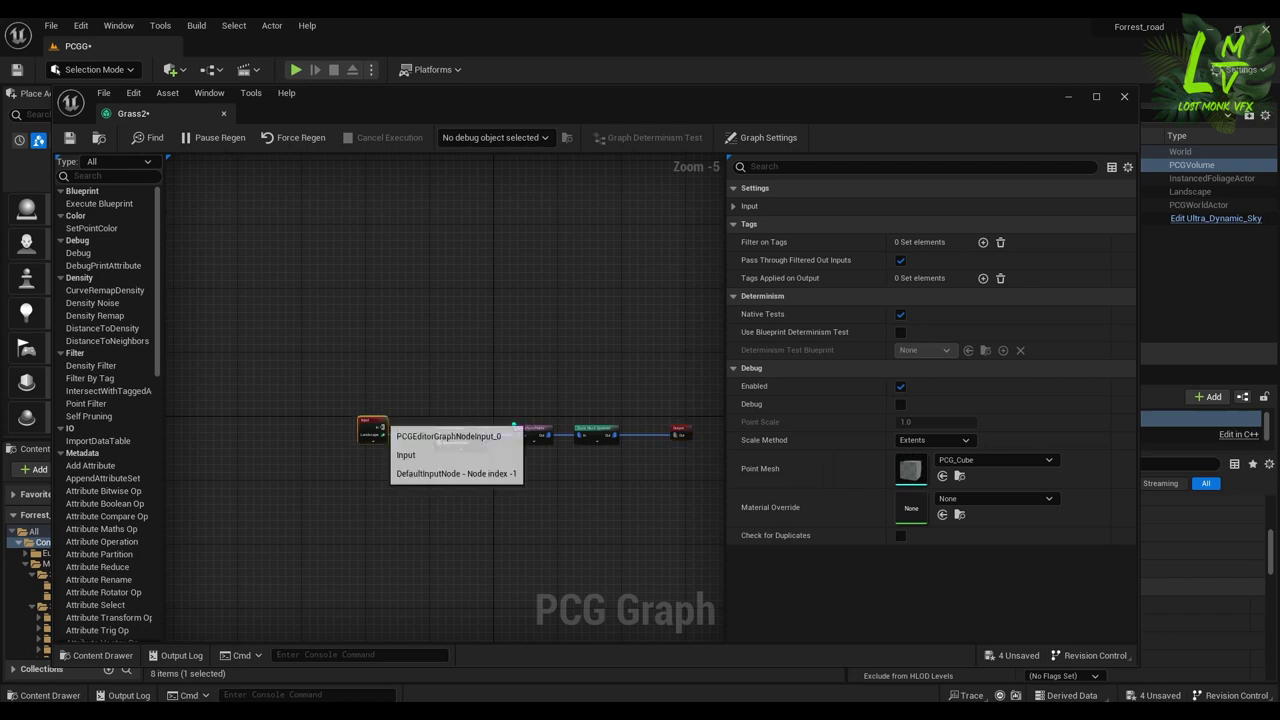
scroll(513, 423, "up", 3)
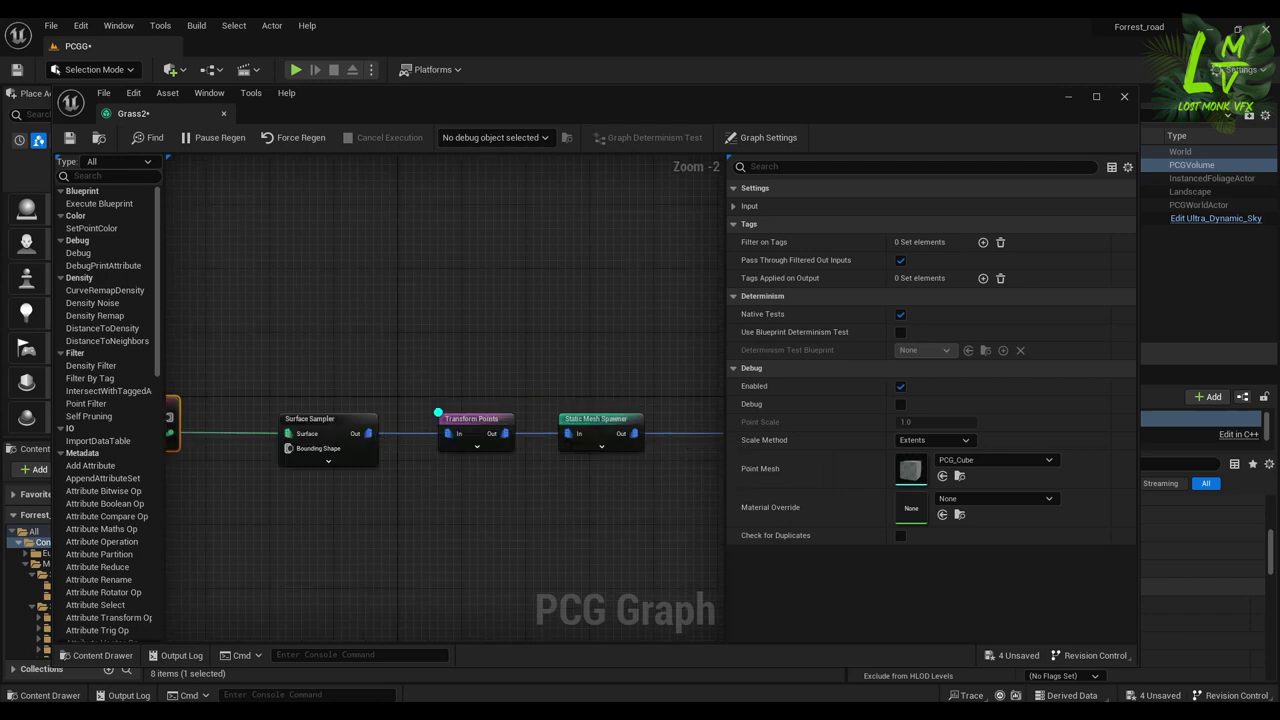
- Select the Static Mesh Spawner node and open the Grass_Clumps folder under Megascans 3D_Plants
left_click(568, 416)
left_click_drag(682, 96, 850, 56)
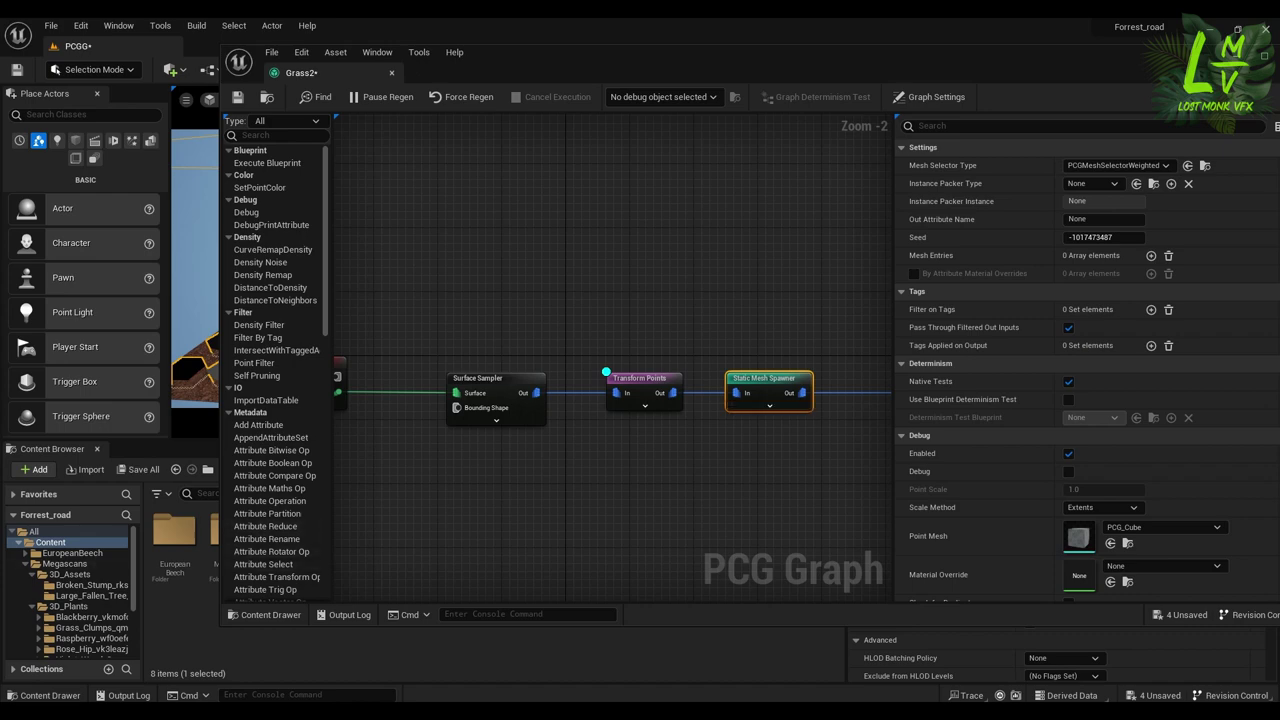
left_click_drag(580, 58, 387, 83)
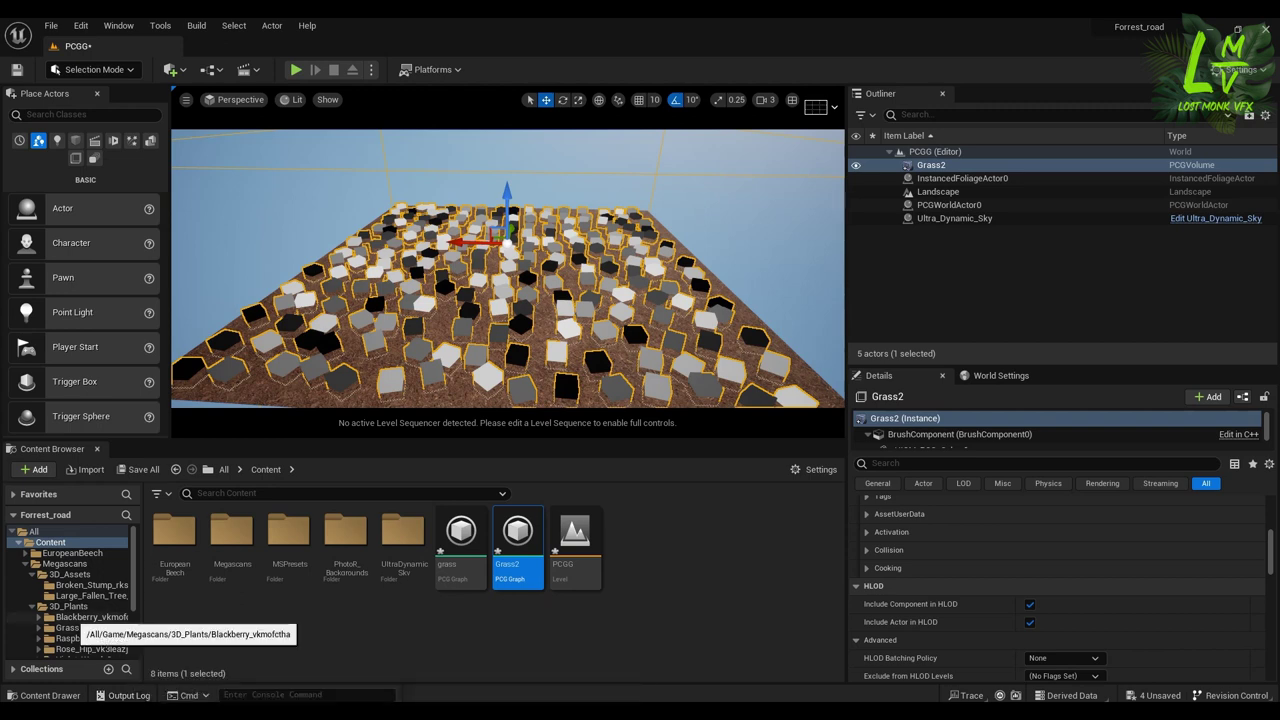
scroll(60, 620, "down", 2)
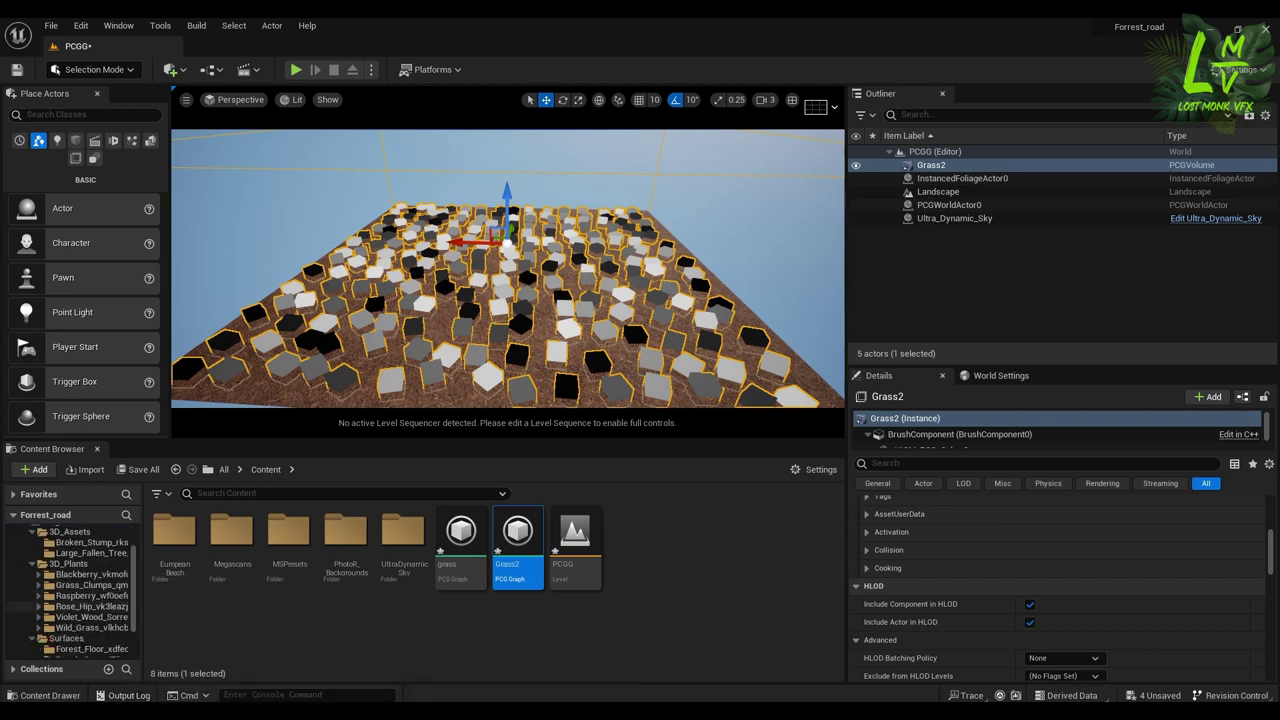
double_click(90, 585)
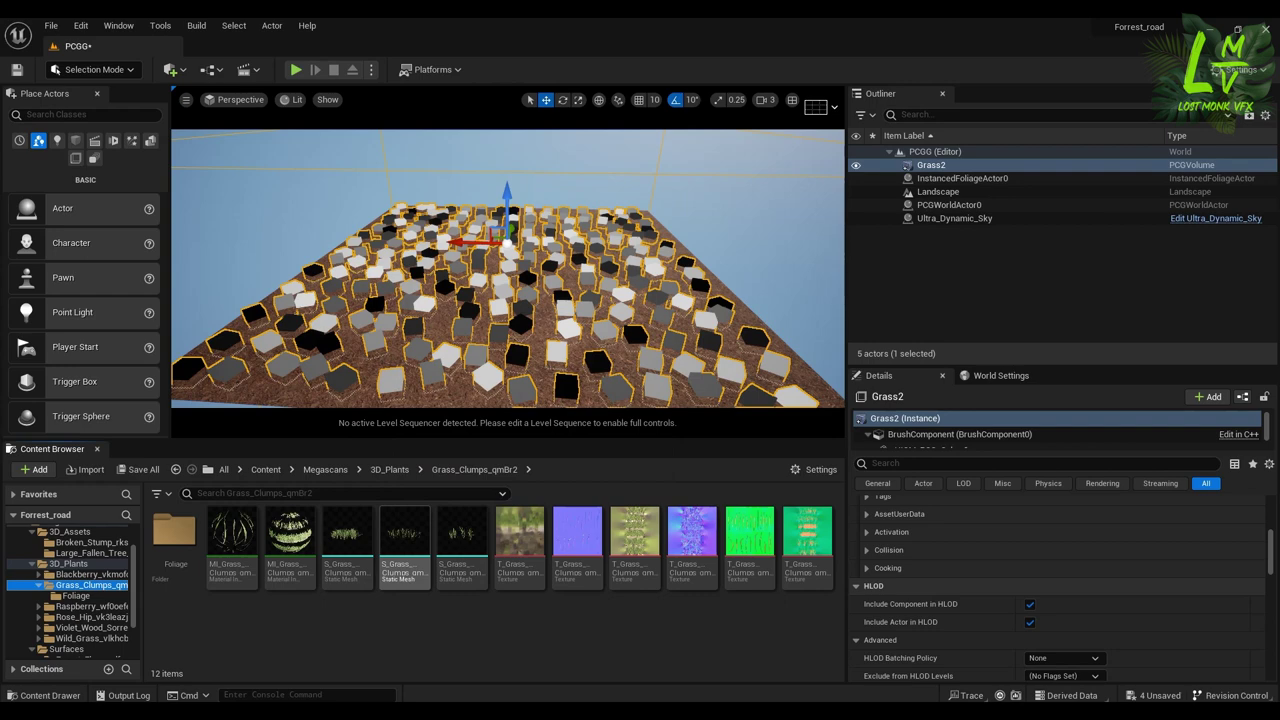
- Add one mesh entry to the Static Mesh Spawner in the Grass2 graph and expand its descriptor
mouse_move(638, 712)
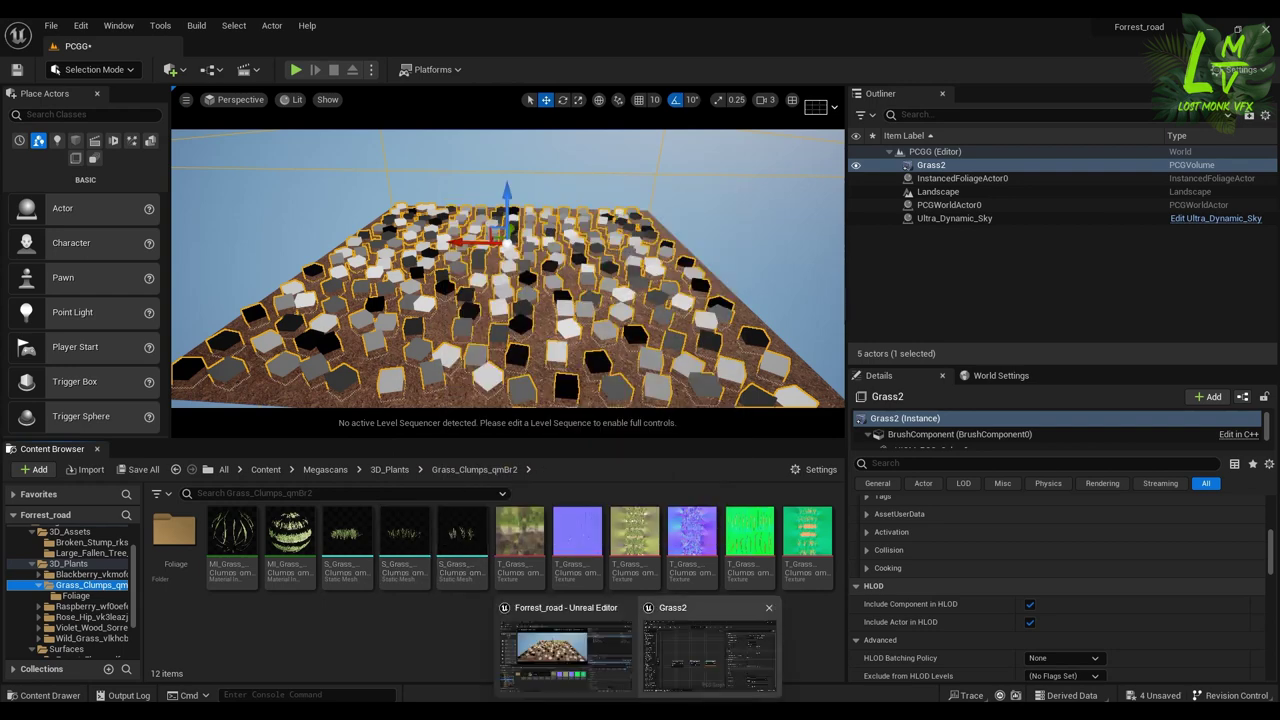
left_click(708, 652)
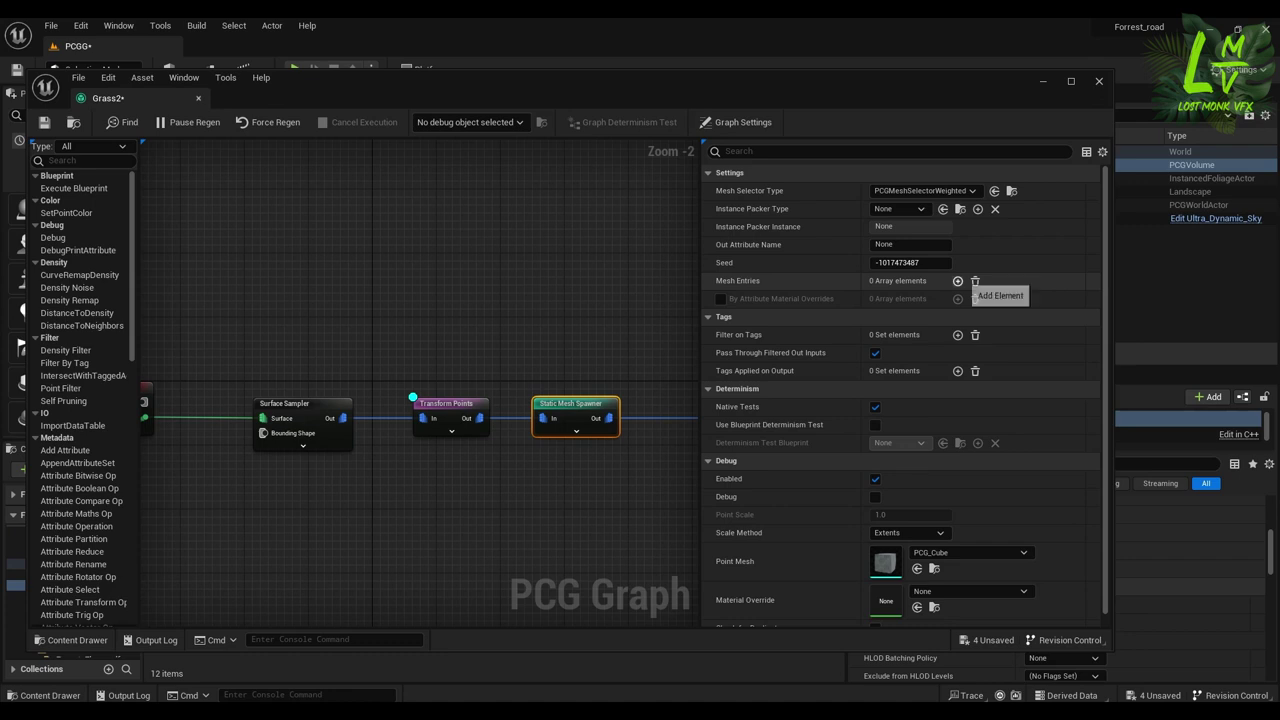
left_click(957, 281)
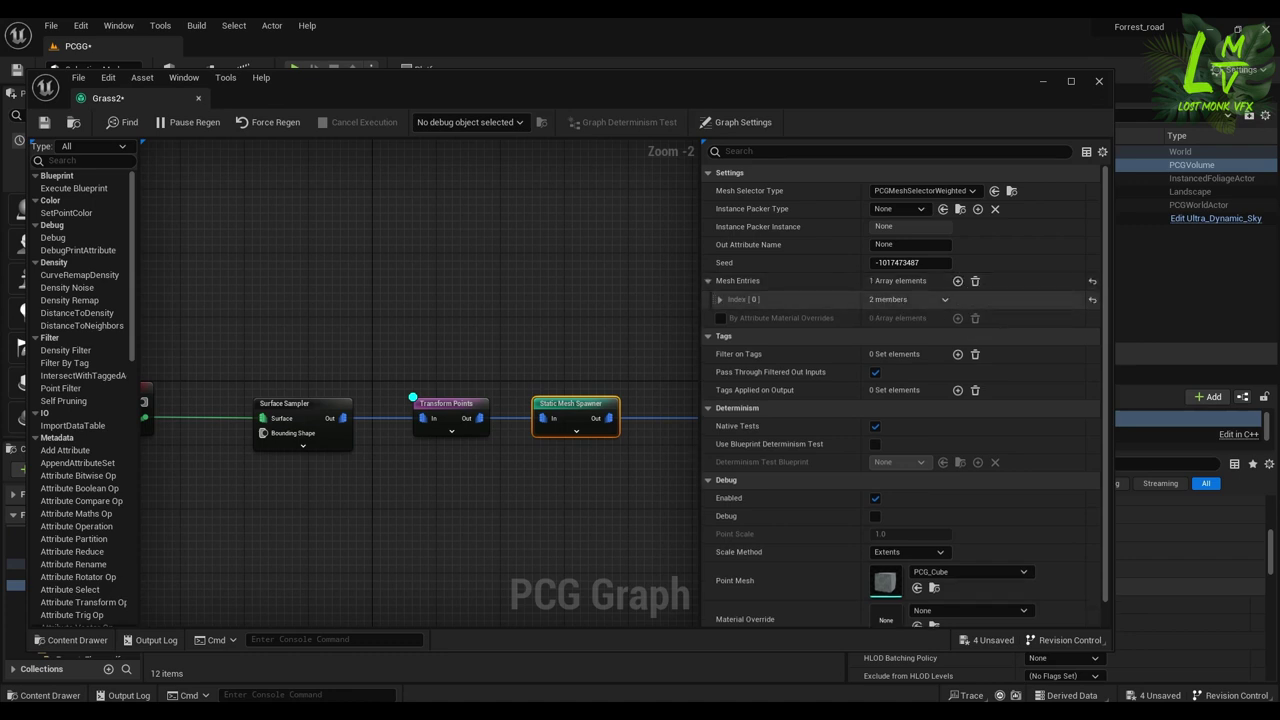
left_click(720, 300)
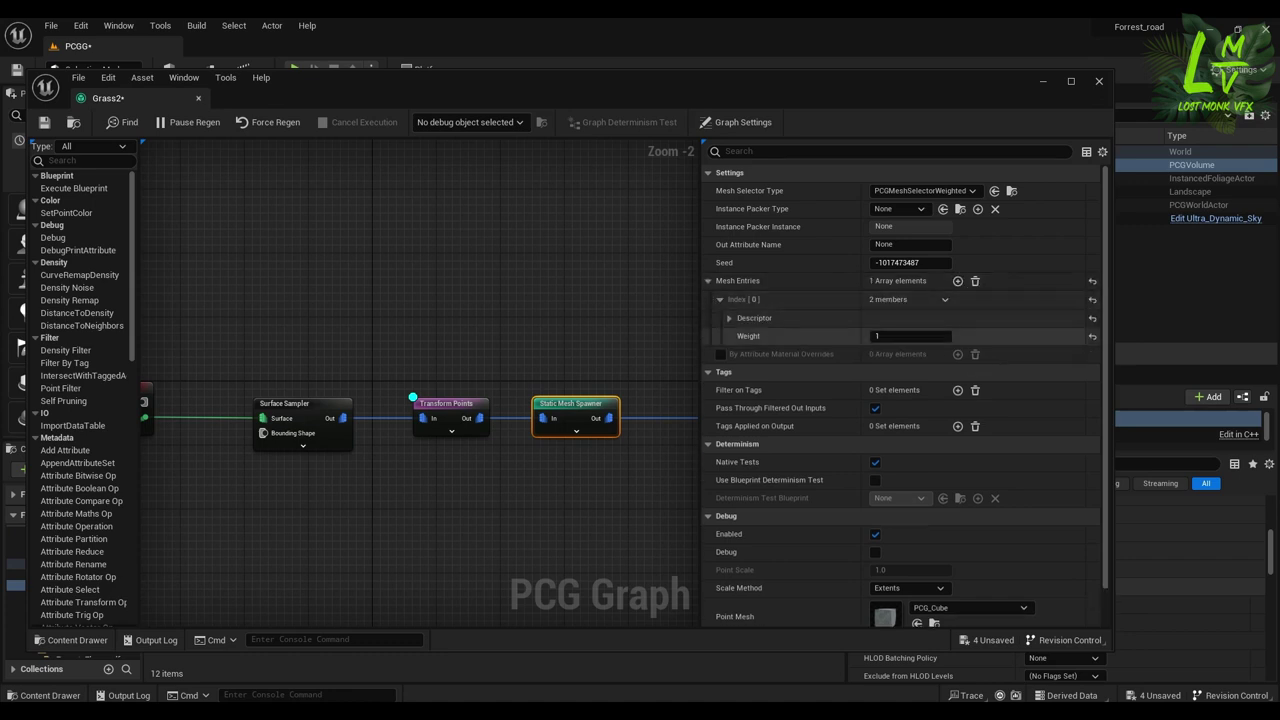
left_click(729, 318)
- Assign the grass clump mesh S_Grass_Clumps_qmBr2_Var1_lod0 as the mesh entry's Static Mesh
left_click_drag(560, 84, 1016, 84)
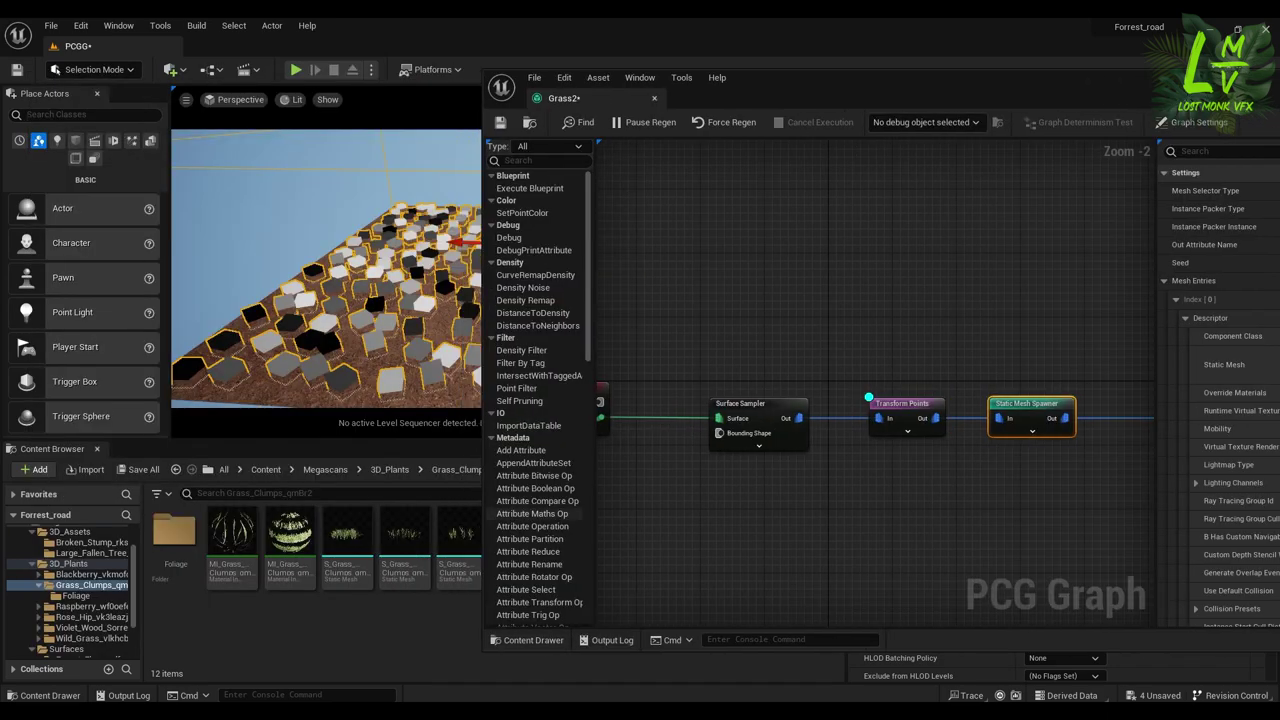
left_click(347, 555)
left_click_drag(995, 72, 495, 87)
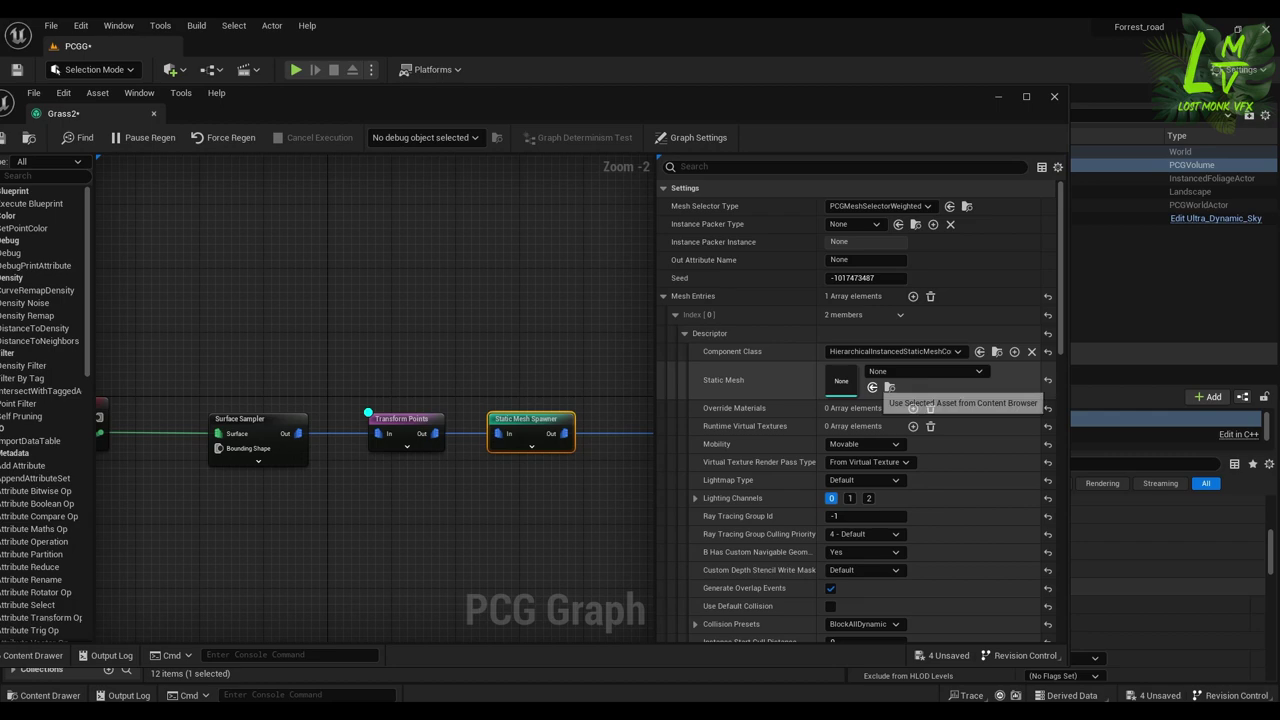
left_click(872, 387)
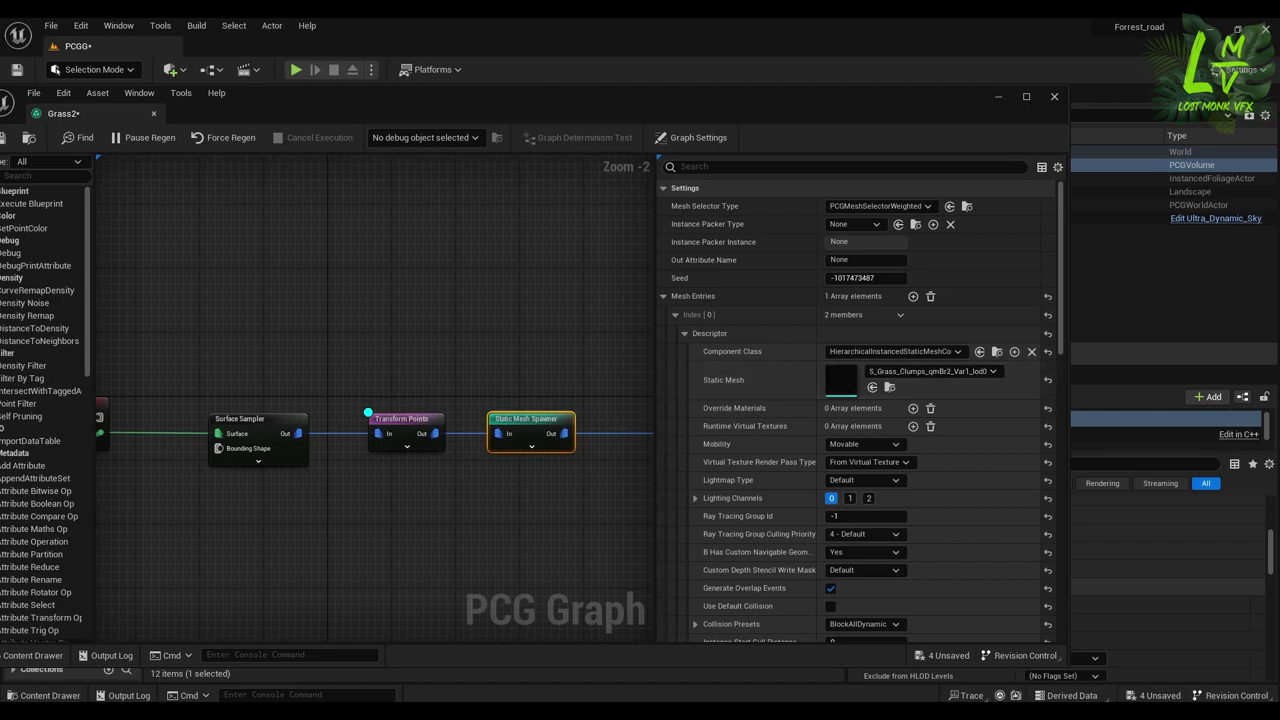
- Turn off debug display for the Transform Points node and examine the spawned grass clumps up close on the landscape
left_click_drag(500, 93, 732, 137)
left_click(610, 450)
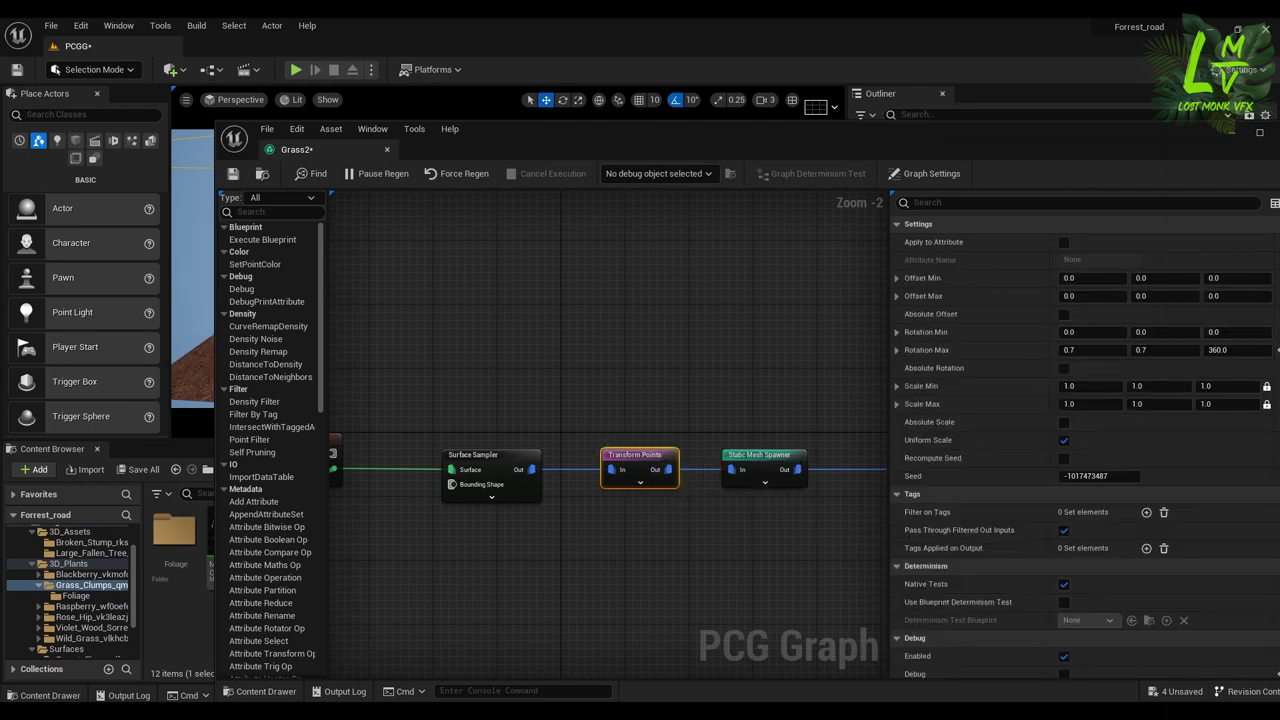
left_click_drag(978, 140, 750, 456)
key("w")
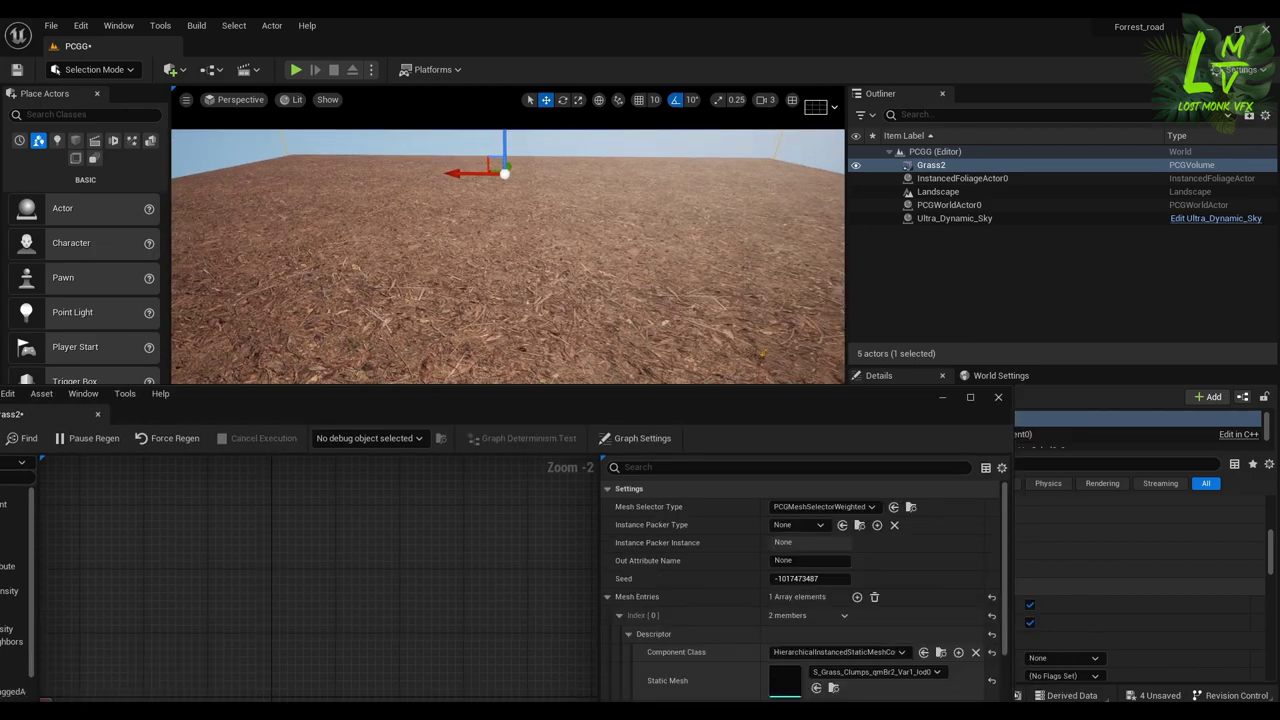
key("w")
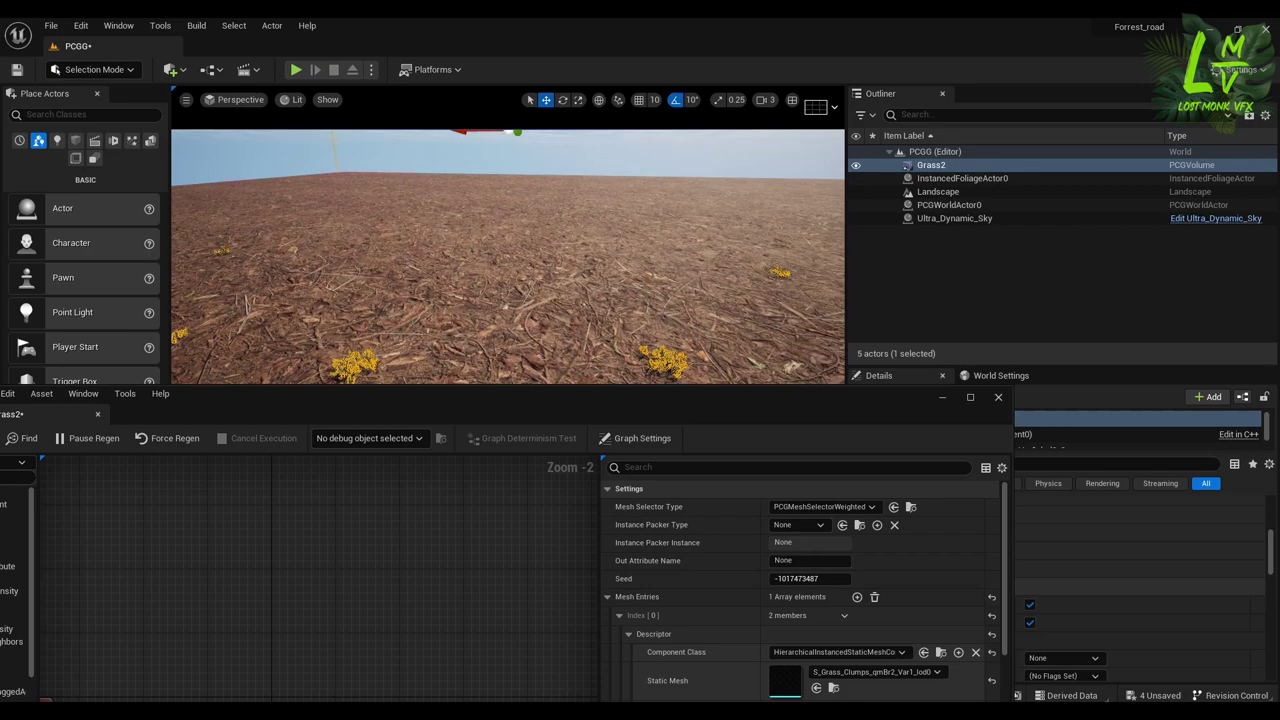
key("w")
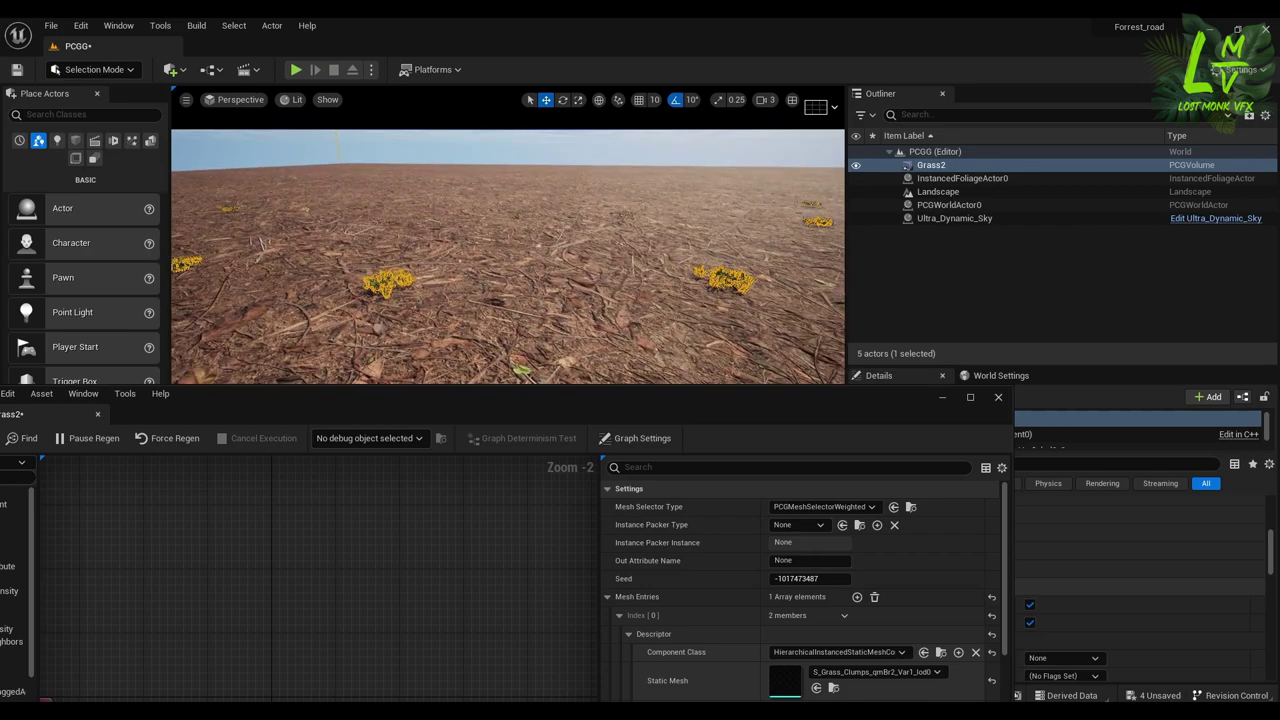
- Set the Surface Sampler node's Point Extents to 1.0 on all three axes in the Grass2 graph
key("s")
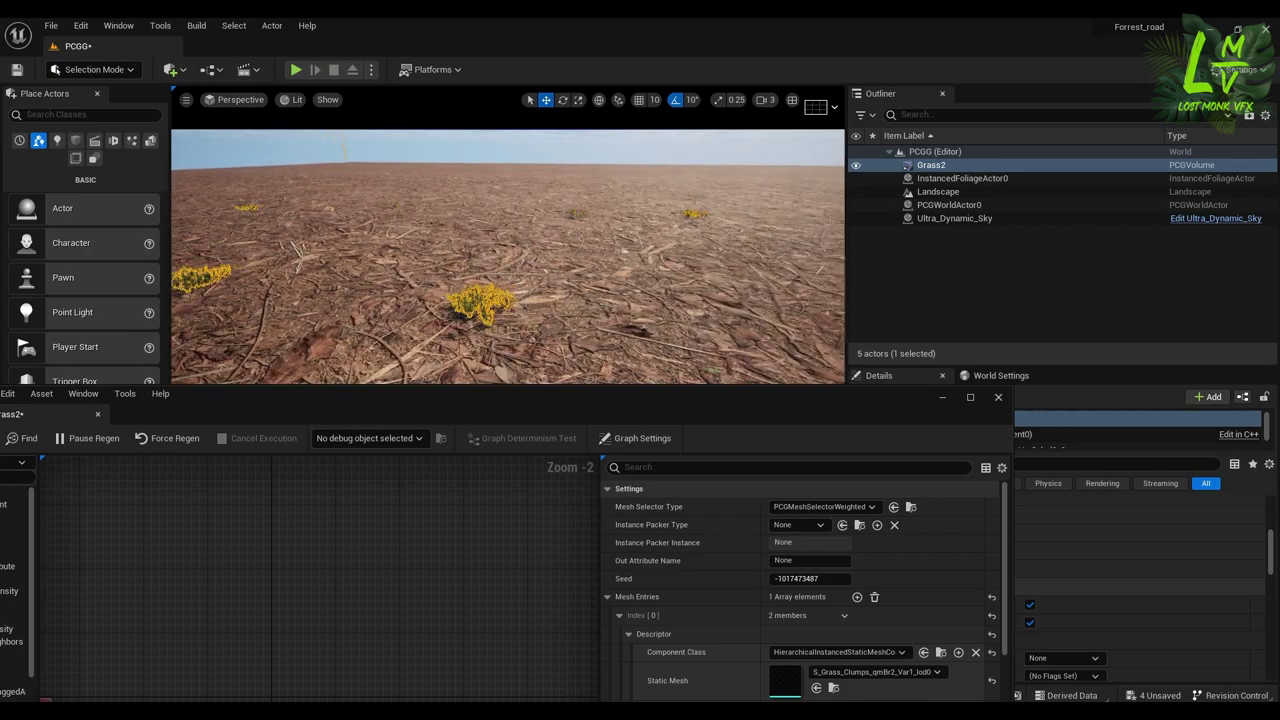
key("w")
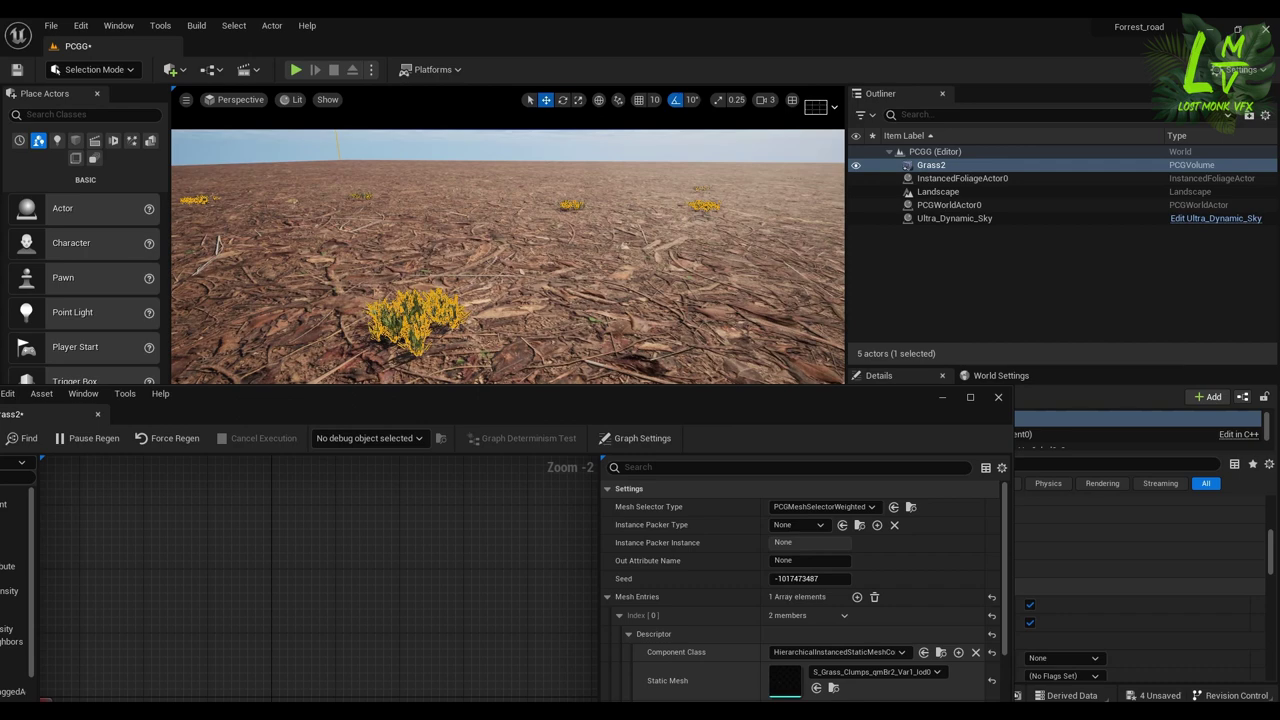
left_click_drag(748, 406, 1032, 97)
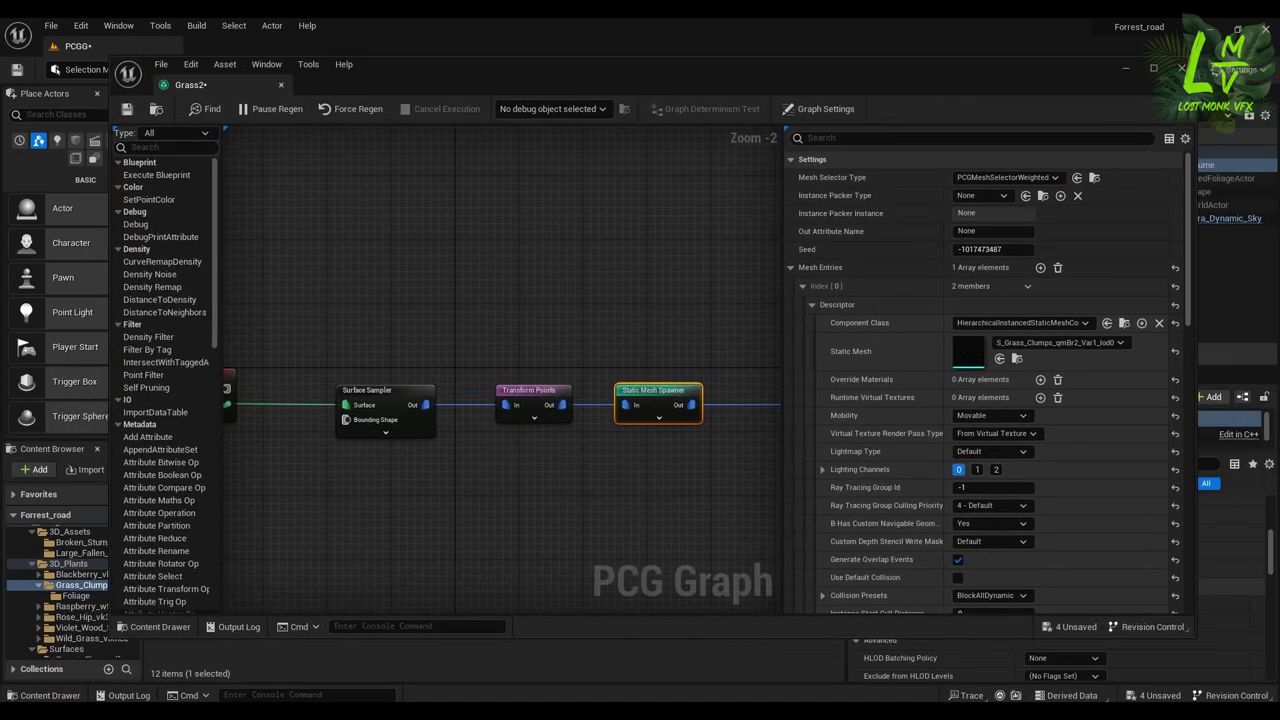
left_click(395, 395)
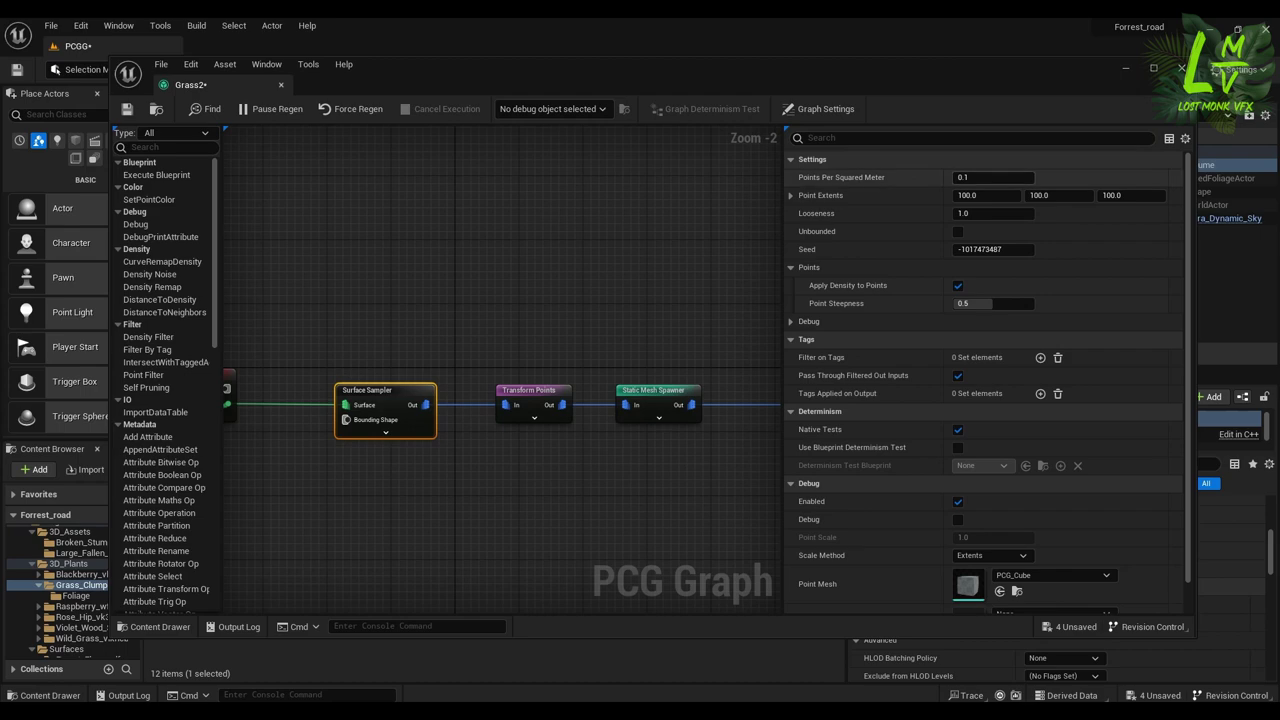
left_click_drag(950, 76, 821, 298)
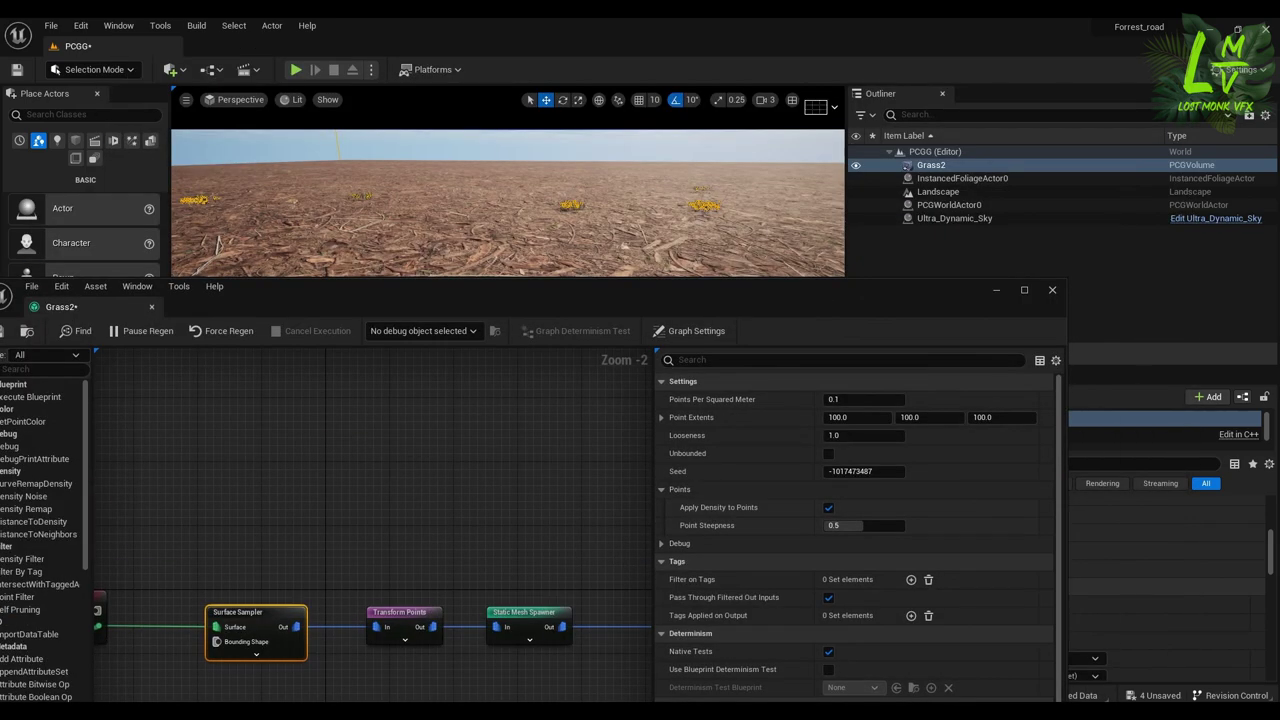
left_click(850, 417)
type("1")
left_click(915, 417)
type("1")
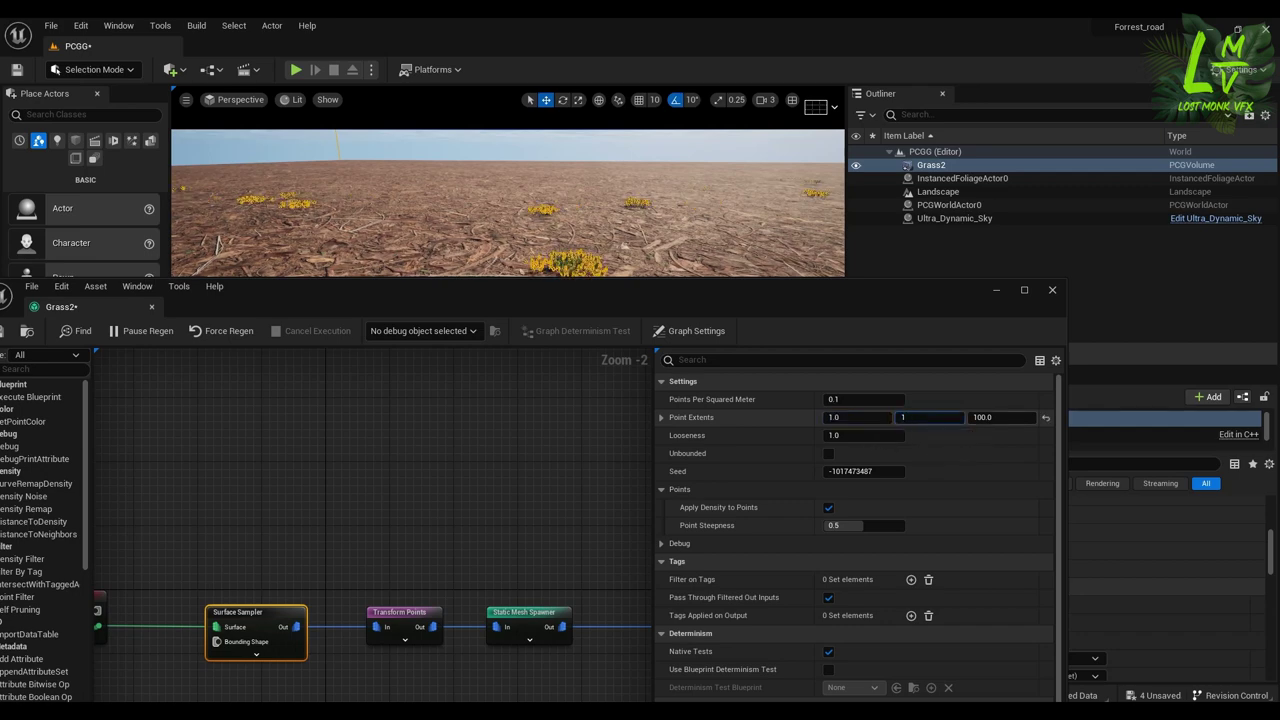
key("Tab")
type("1")
key("Return")
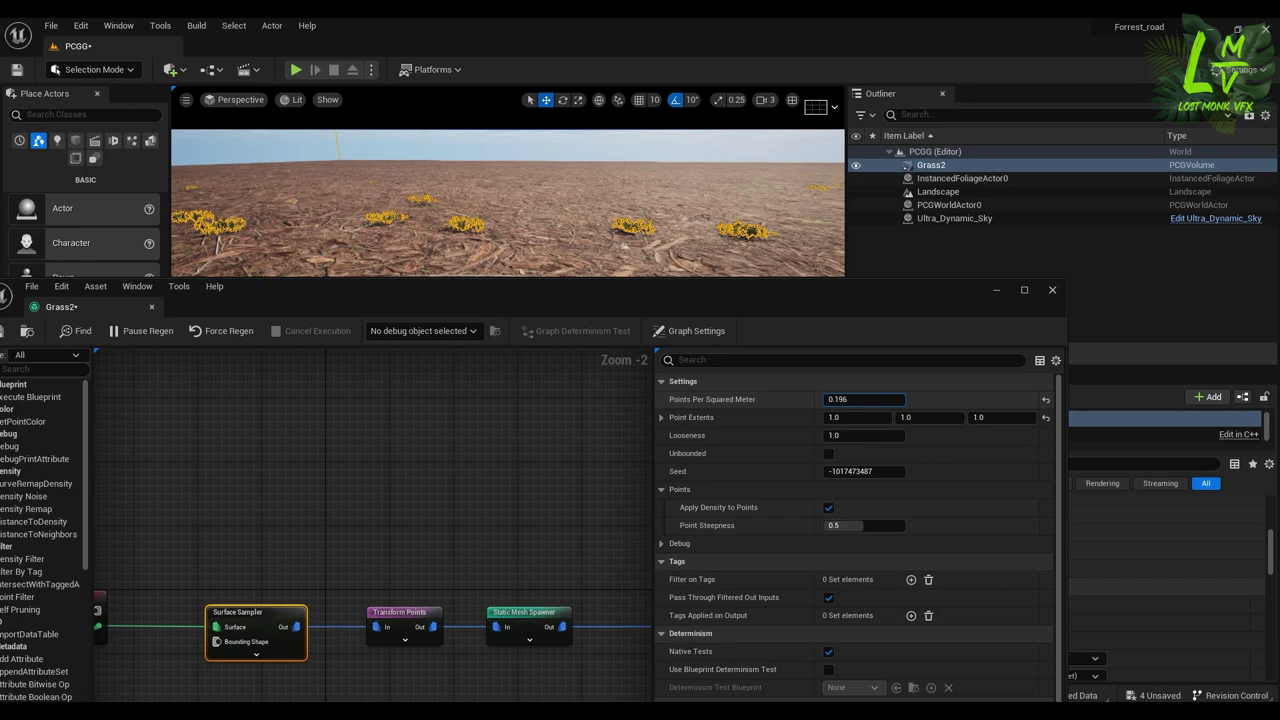
- Set the Surface Sampler's Points Per Squared Meter to 5.0 and inspect the grass coverage on the landscape
key("Return")
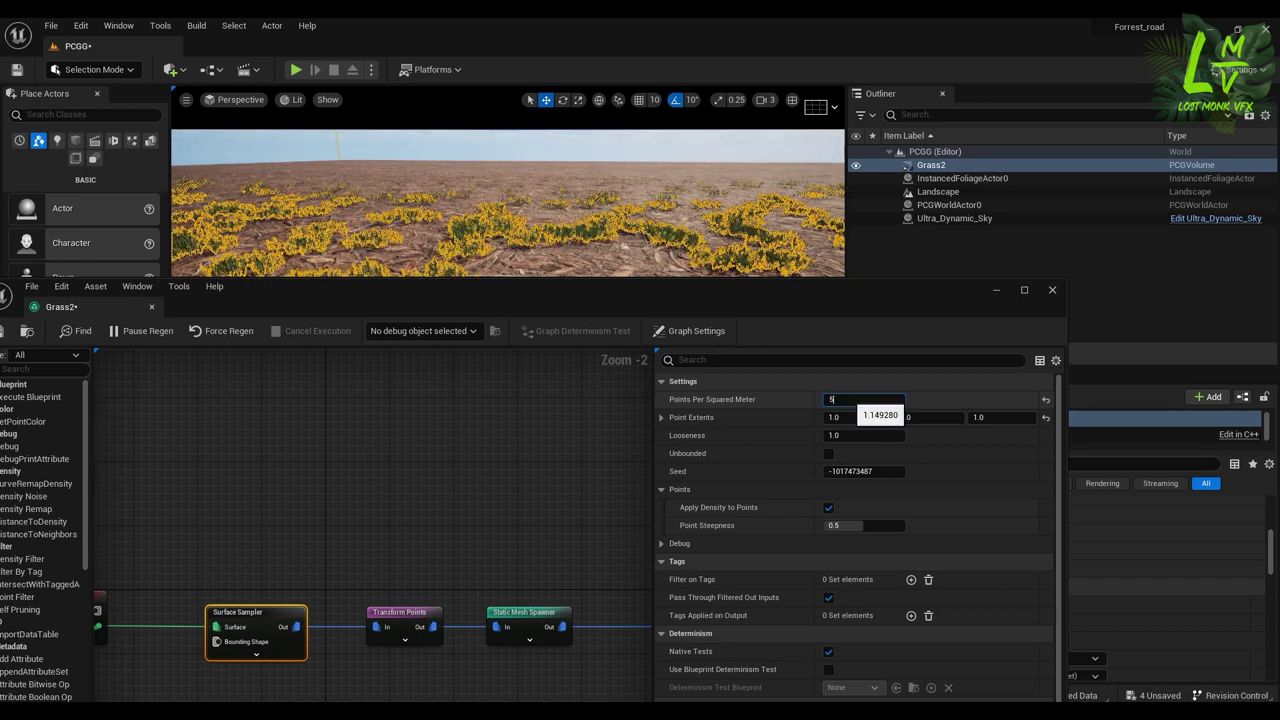
key("Return")
left_click_drag(798, 307, 796, 445)
left_click(620, 147)
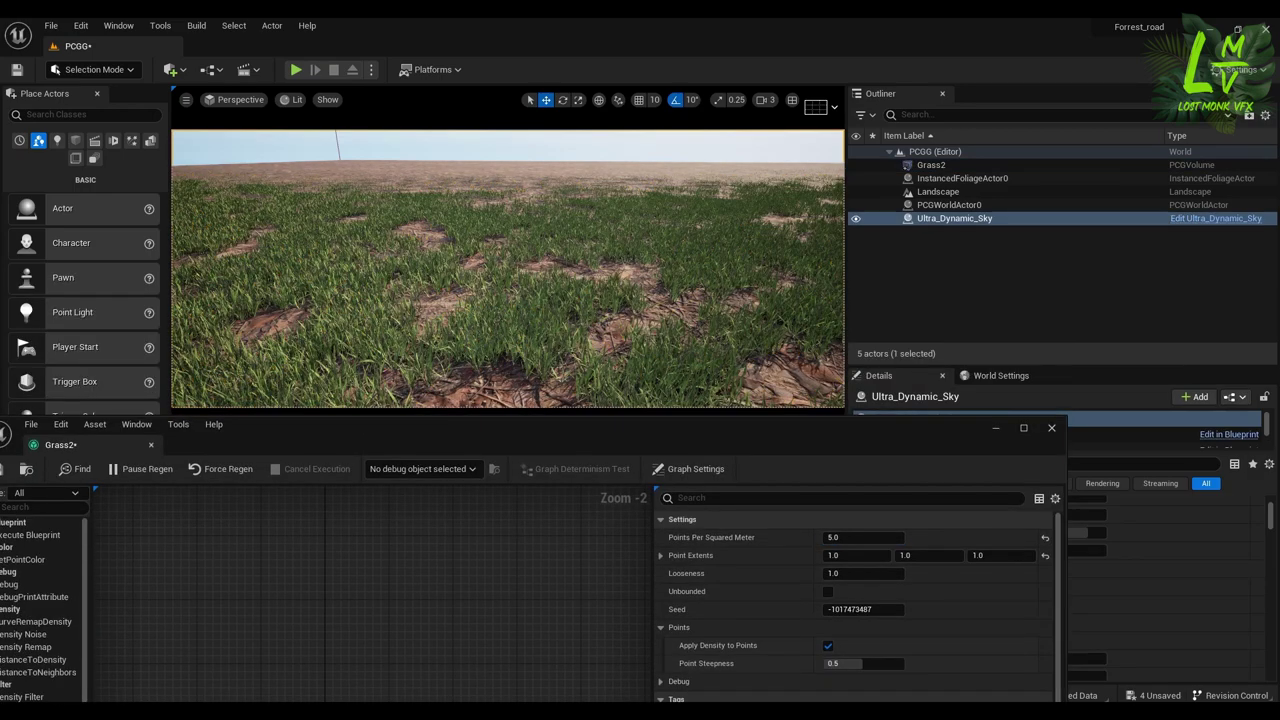
right_click_drag(620, 200, 622, 236)
- Raise the Surface Sampler's Points Per Squared Meter to 8.0 and examine the denser grass across the landscape
left_click_drag(771, 435, 783, 328)
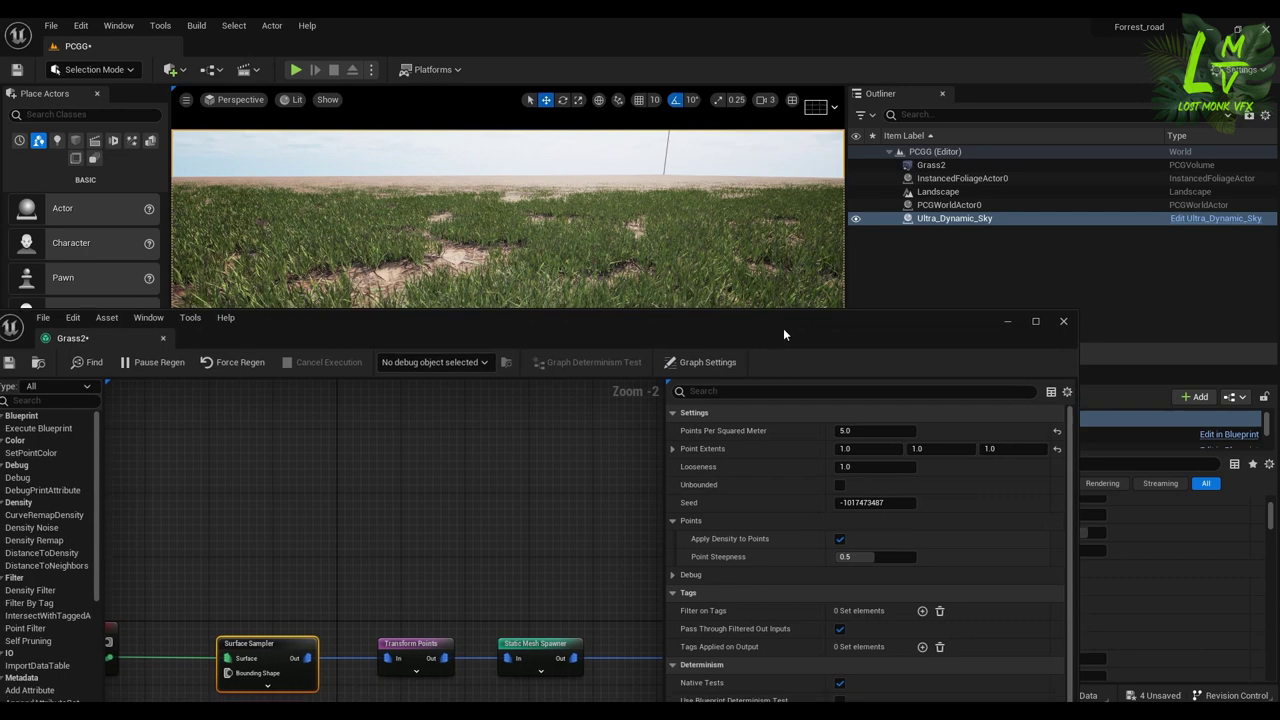
left_click(867, 431)
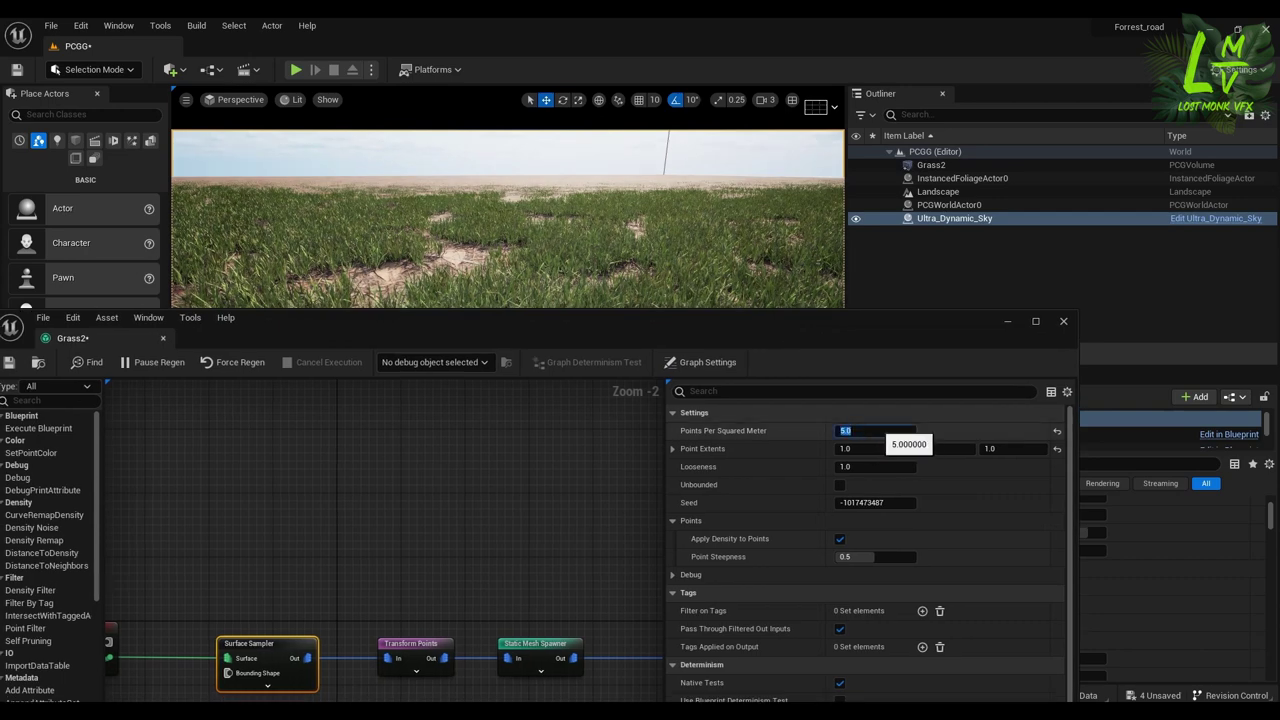
key("Return")
left_click_drag(800, 322, 831, 399)
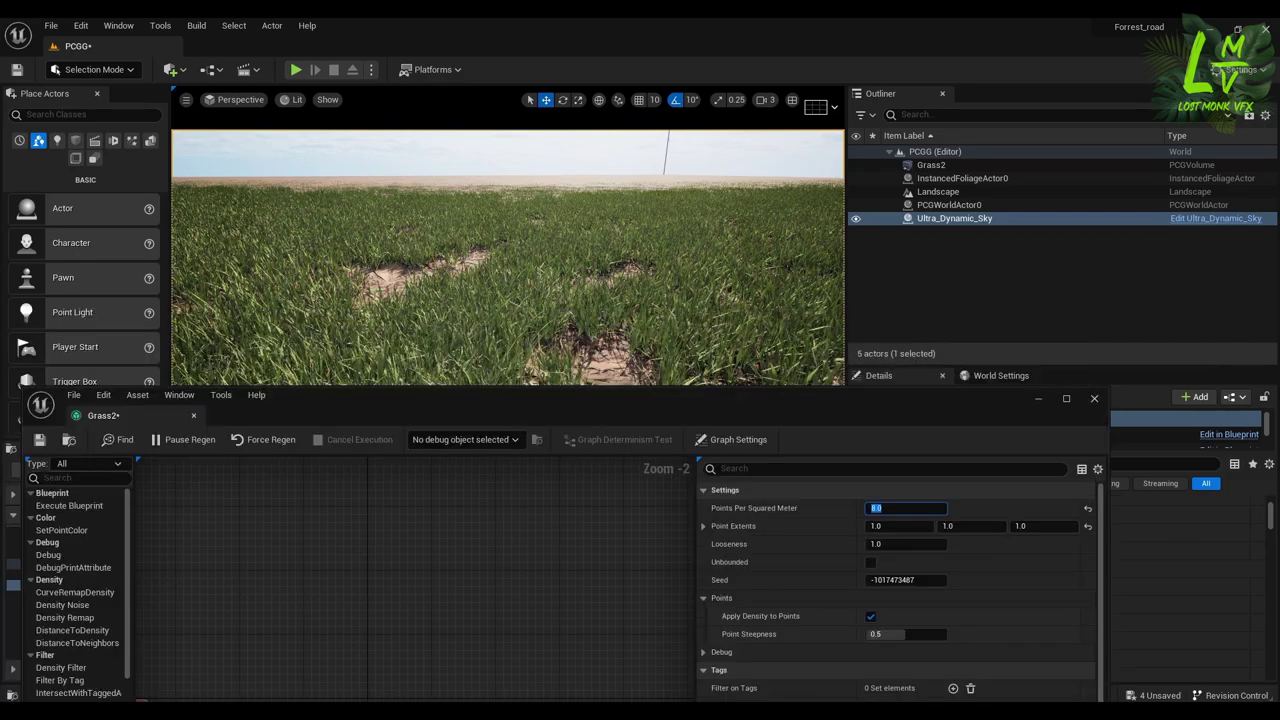
right_click_drag(508, 257, 455, 365)
right_click_drag(507, 318, 504, 249)
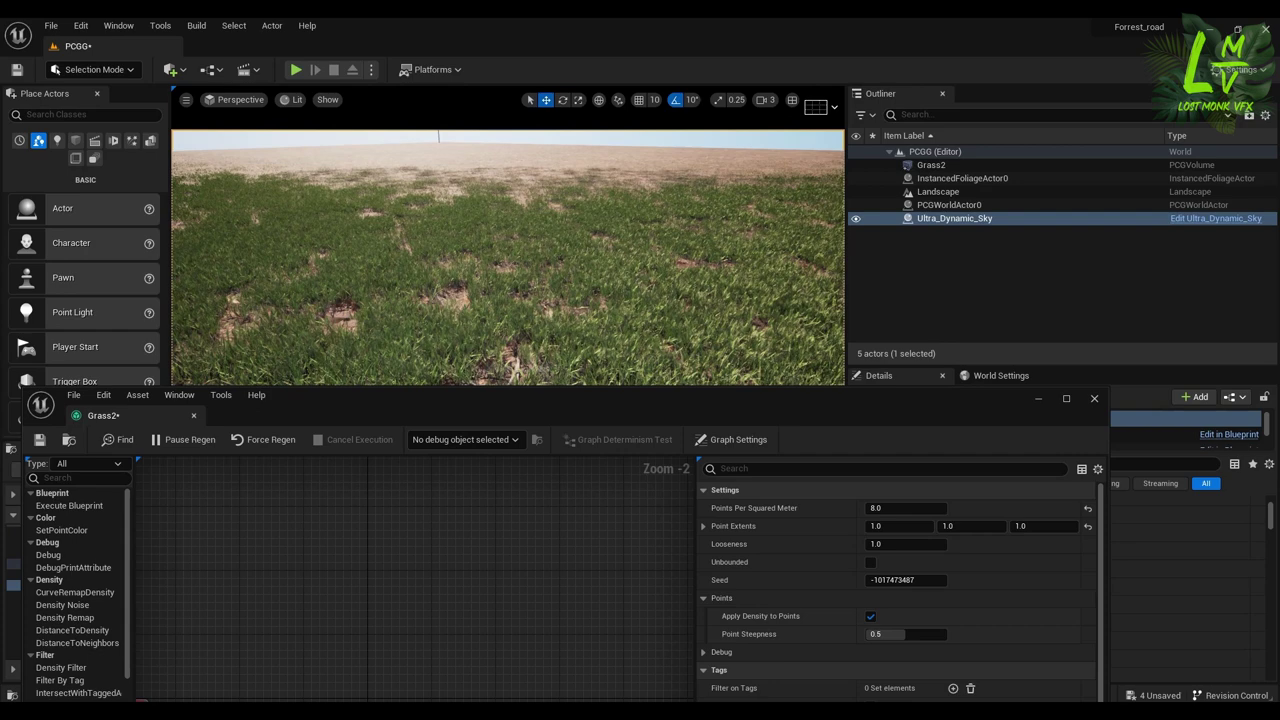
- Add a second mesh entry to the Static Mesh Spawner and expand its descriptor
left_click_drag(667, 398, 751, 144)
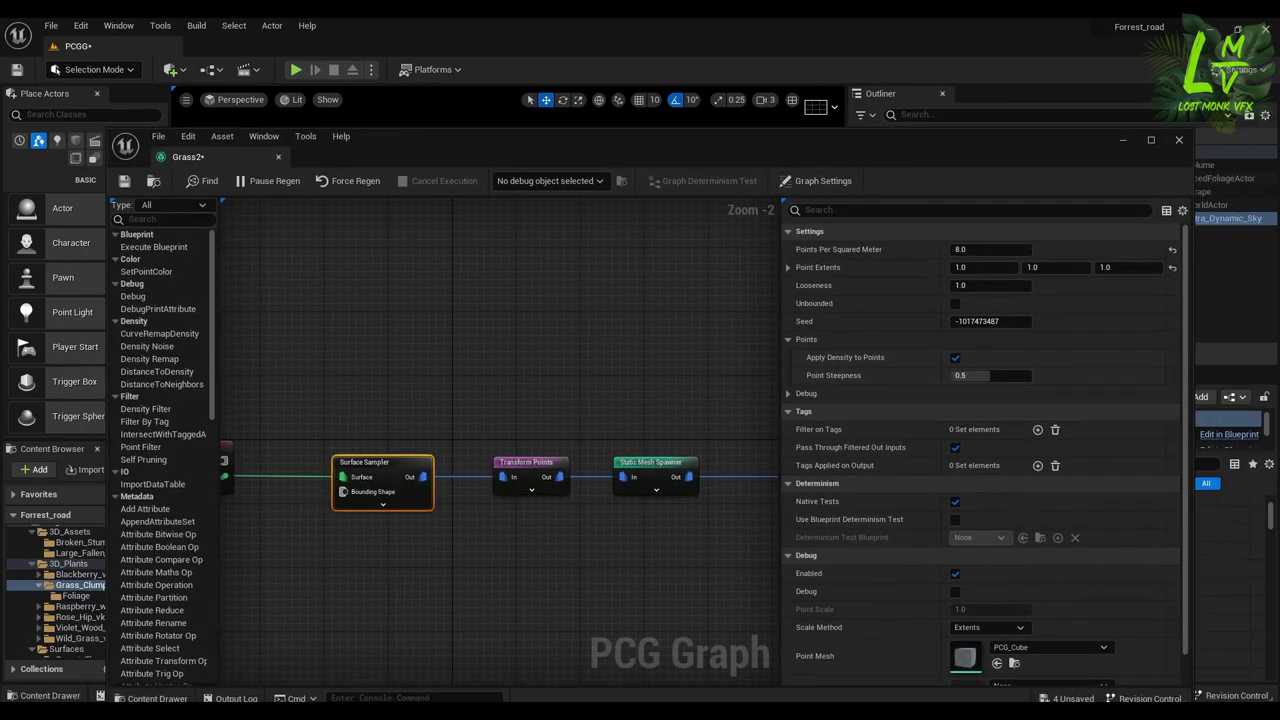
scroll(530, 510, "down", 2)
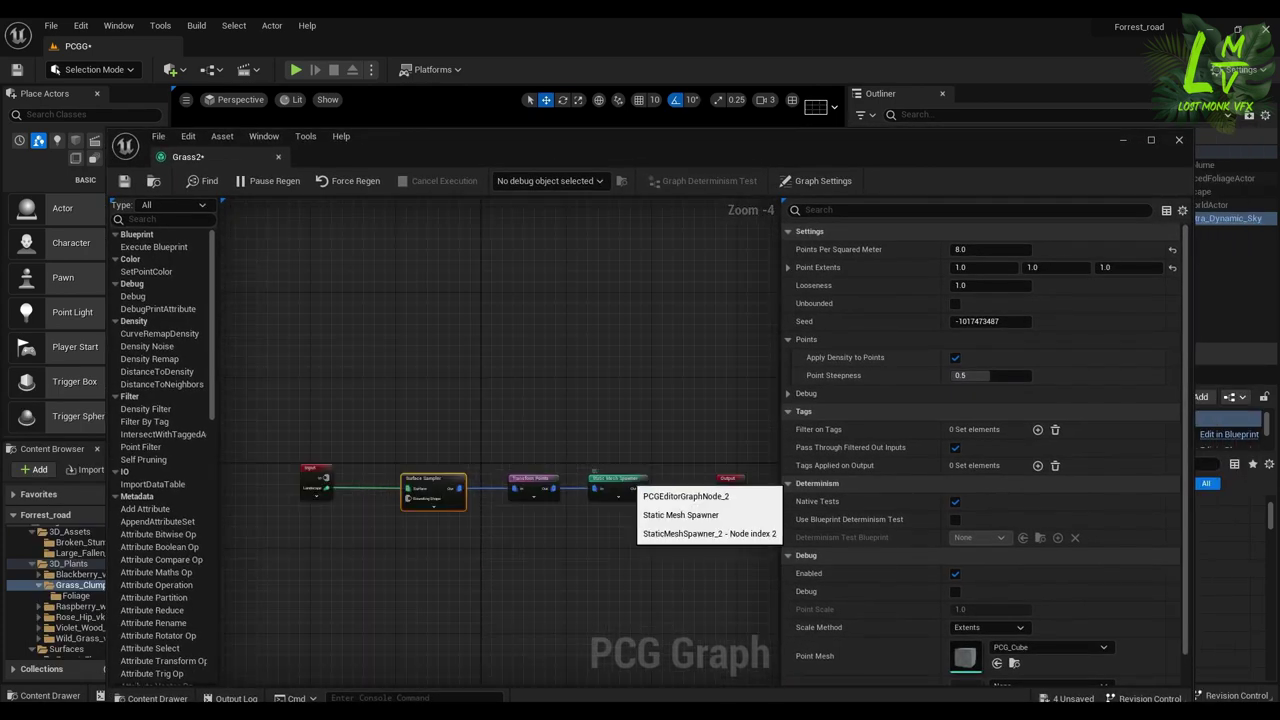
left_click(620, 485)
left_click(799, 358)
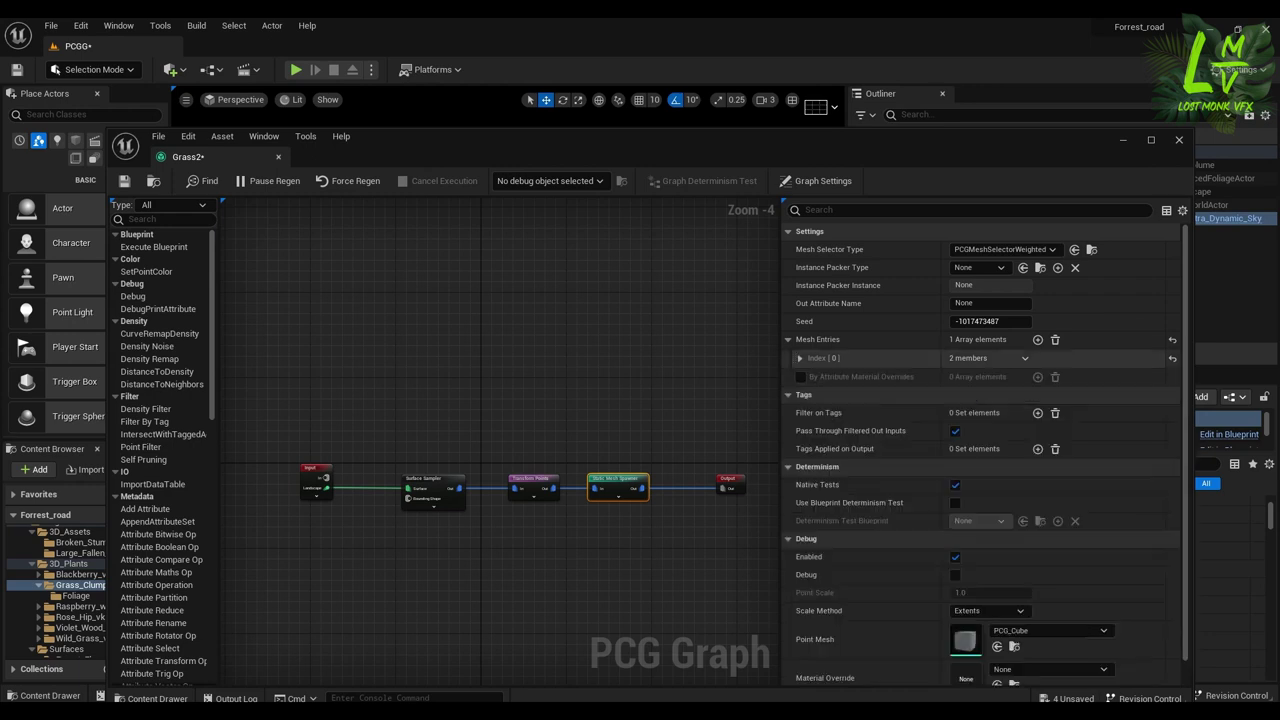
left_click(1037, 340)
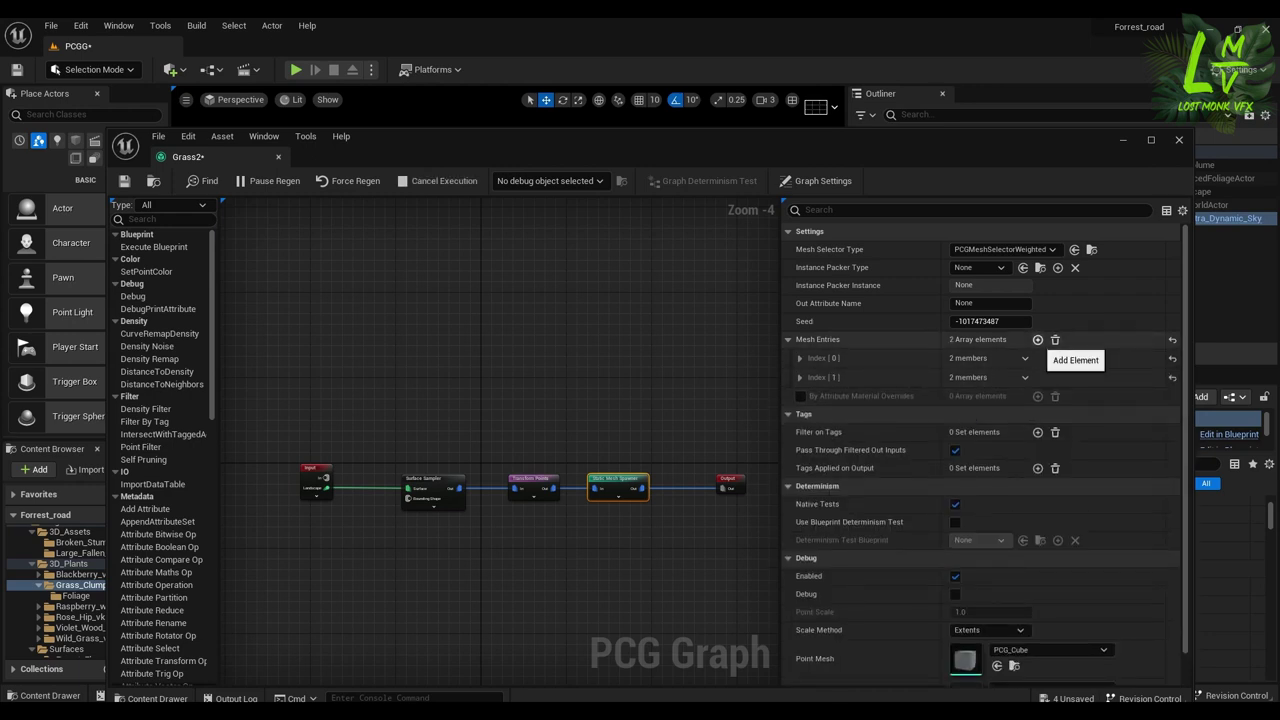
left_click(799, 377)
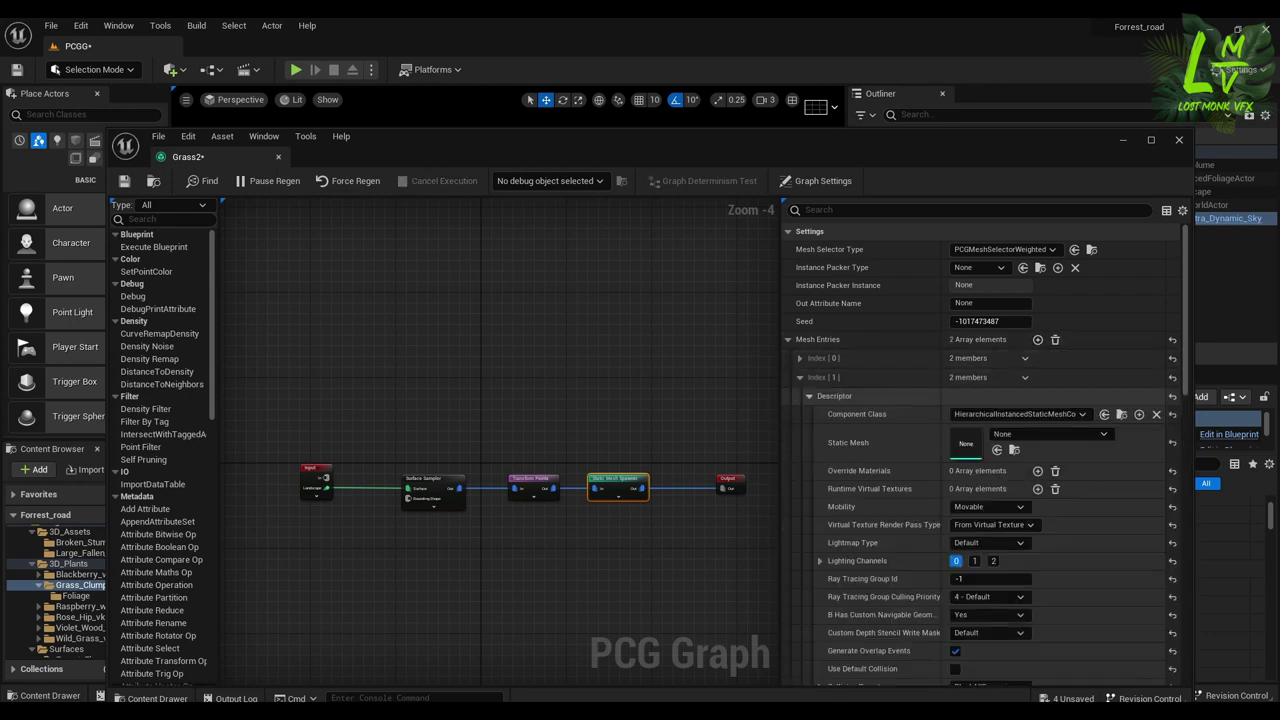
- Assign S_Grass_Clumps_qmBr2_Var3_lod0 as the second mesh entry's Static Mesh and check the mixed grass on the landscape
left_click_drag(577, 147, 969, 131)
left_click(464, 546)
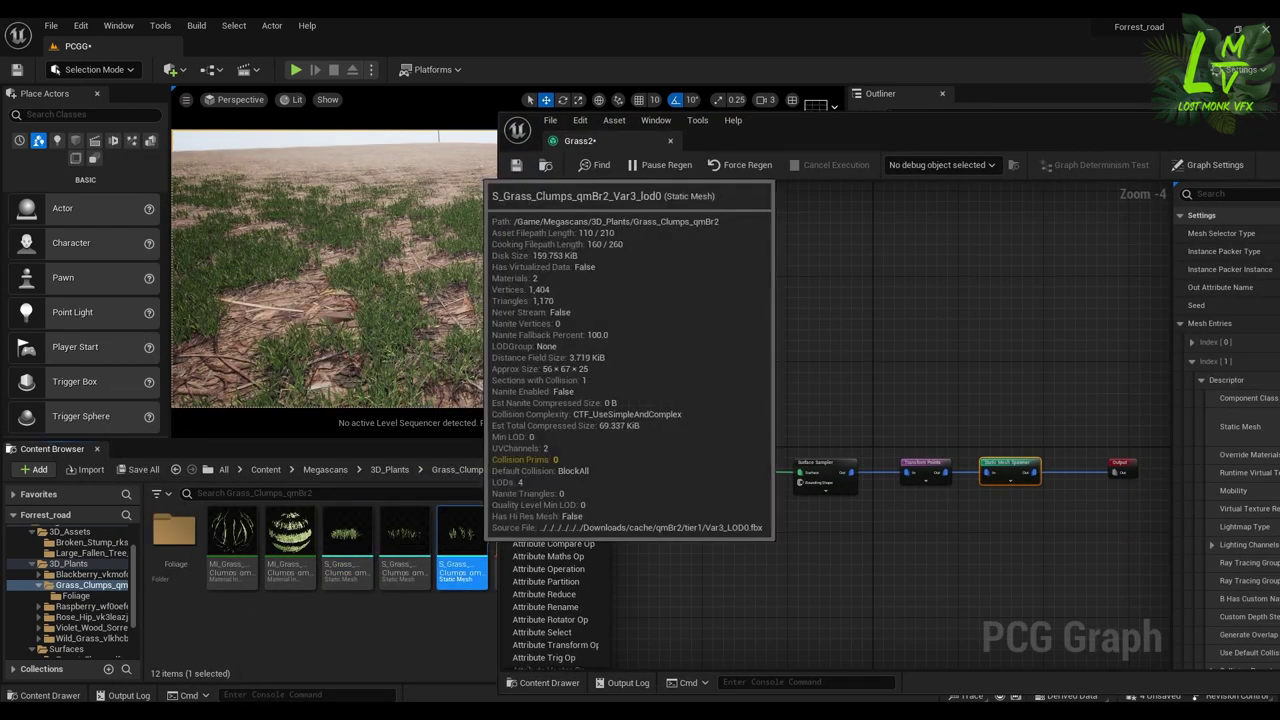
left_click_drag(1091, 131, 669, 109)
left_click(966, 411)
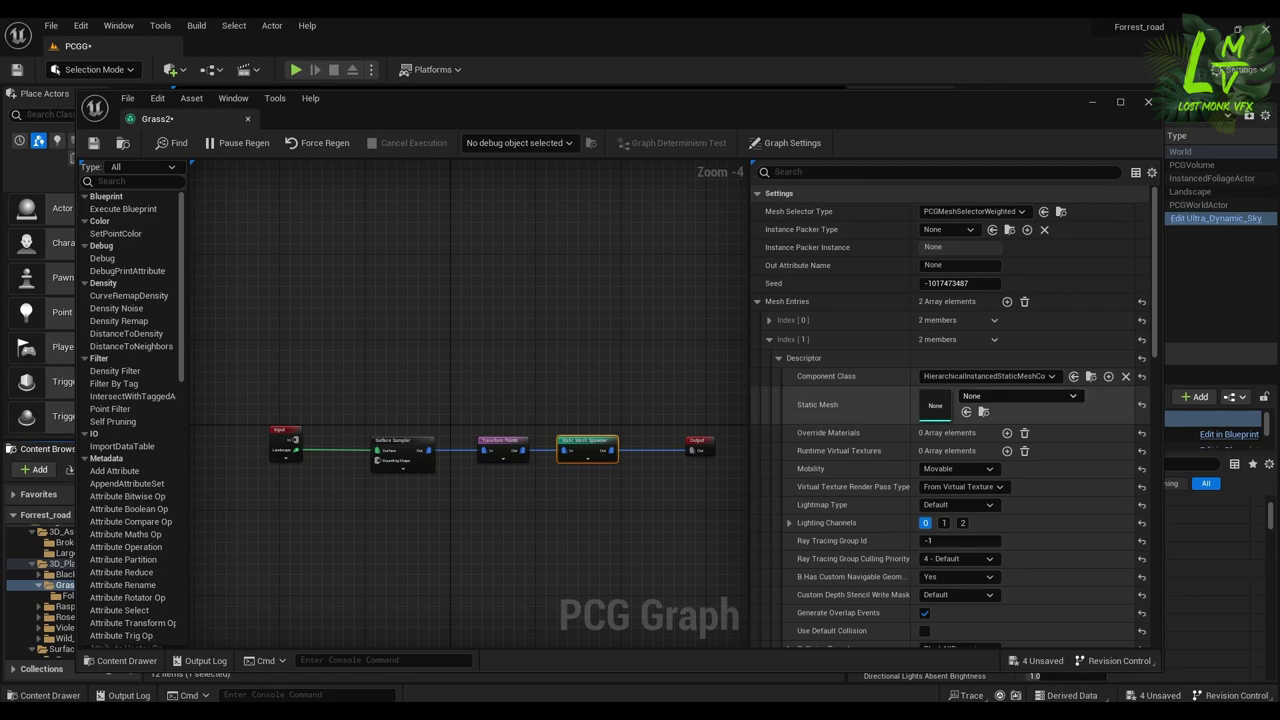
left_click_drag(855, 118, 958, 426)
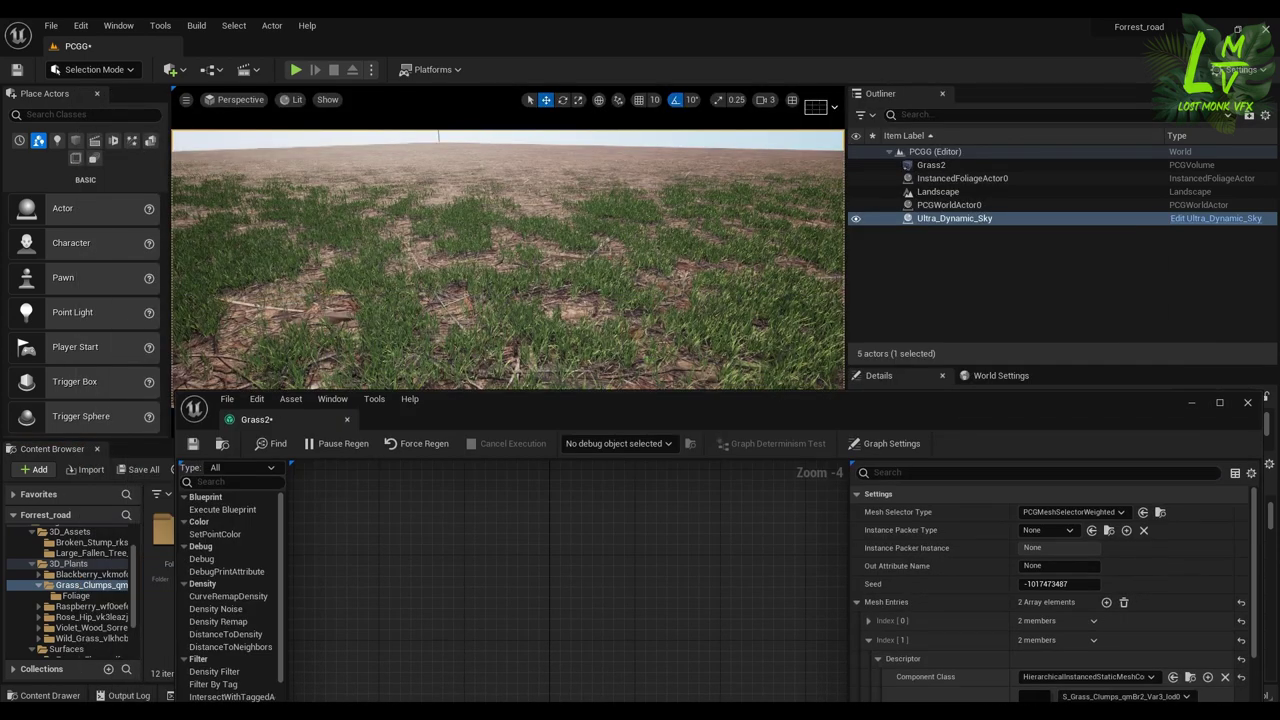
right_click_drag(520, 270, 470, 258)
- Set the Surface Sampler's Points Per Squared Meter to 10.0 and look over the resulting grass field
left_click_drag(851, 410, 836, 129)
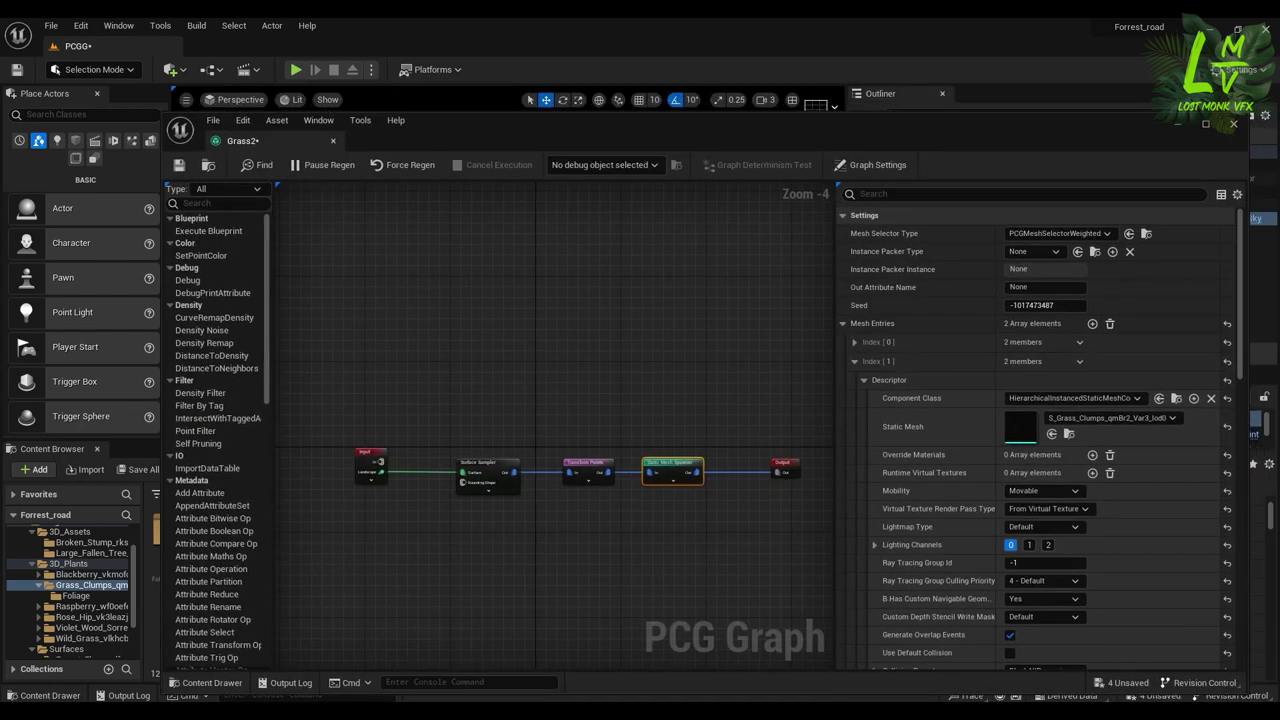
left_click(488, 468)
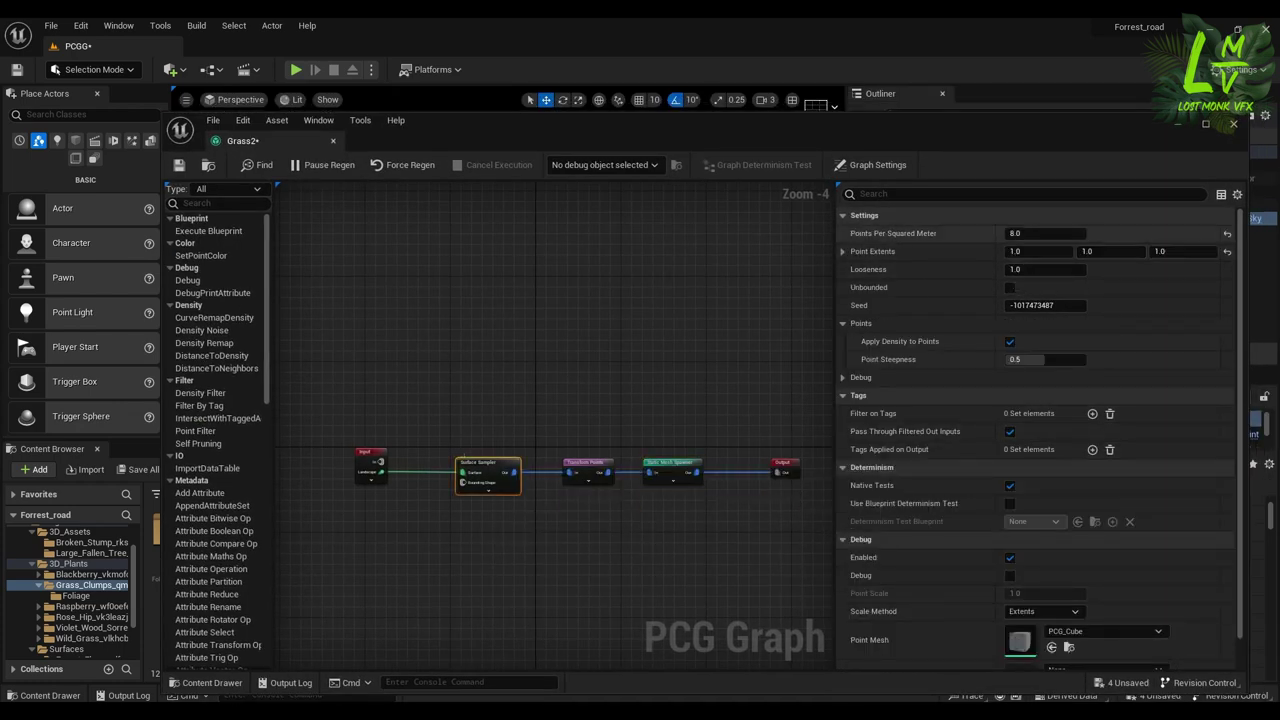
left_click(852, 215)
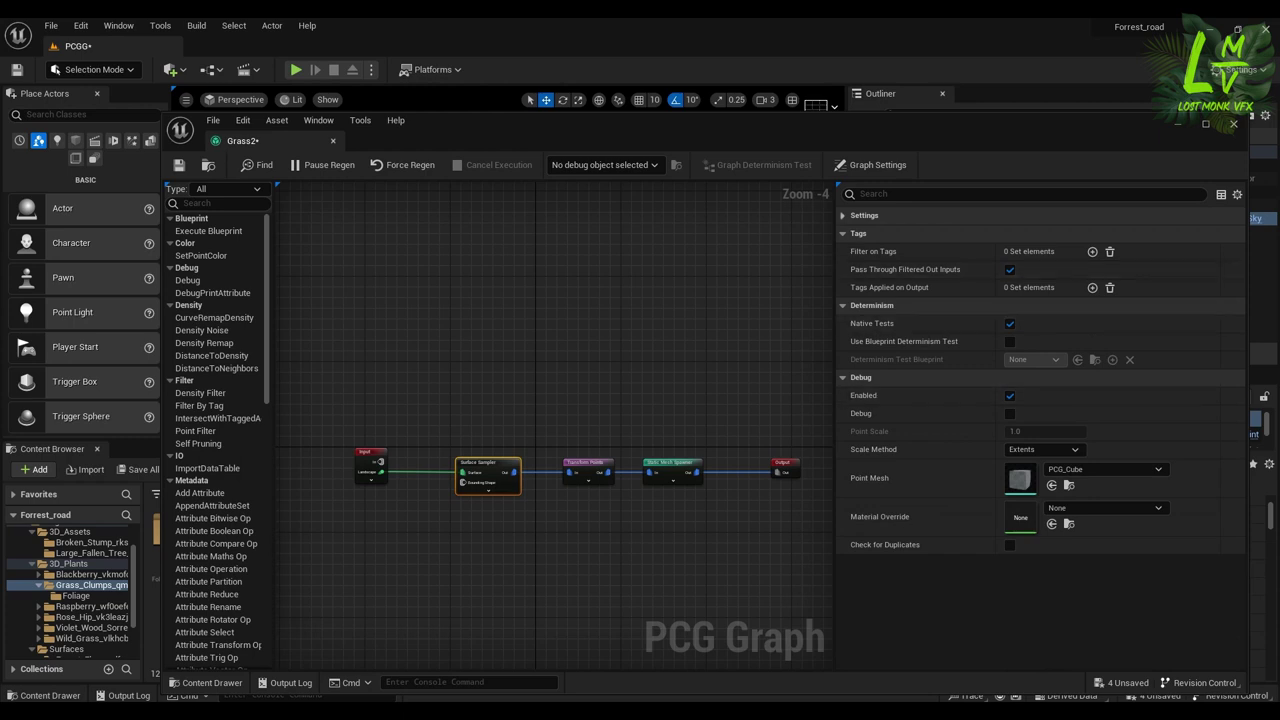
left_click(864, 215)
left_click(1040, 233)
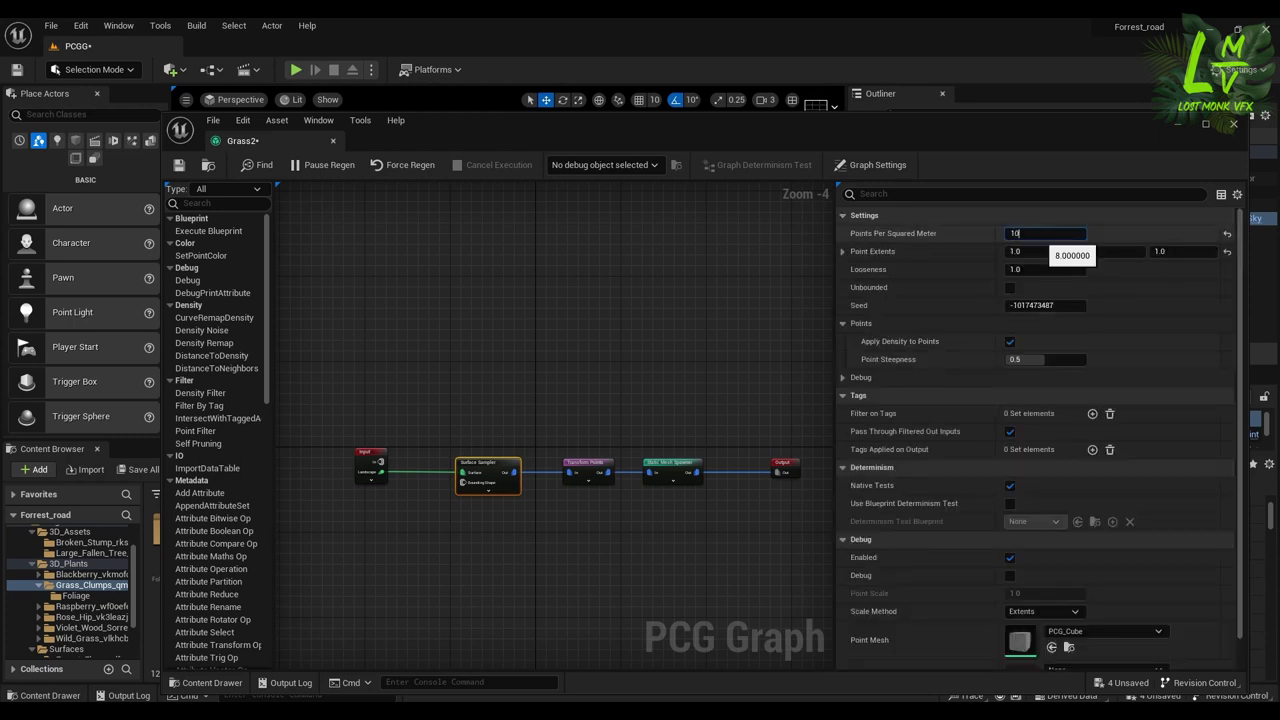
type("10")
key("Return")
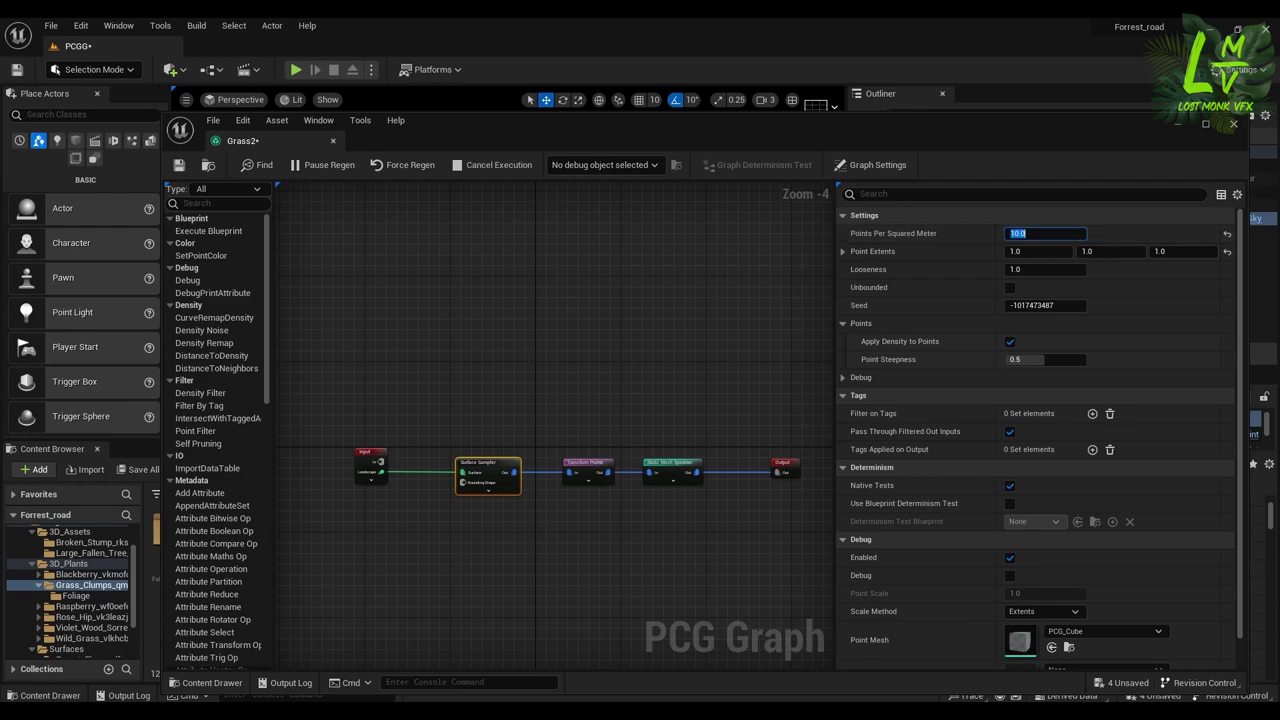
left_click_drag(761, 124, 732, 342)
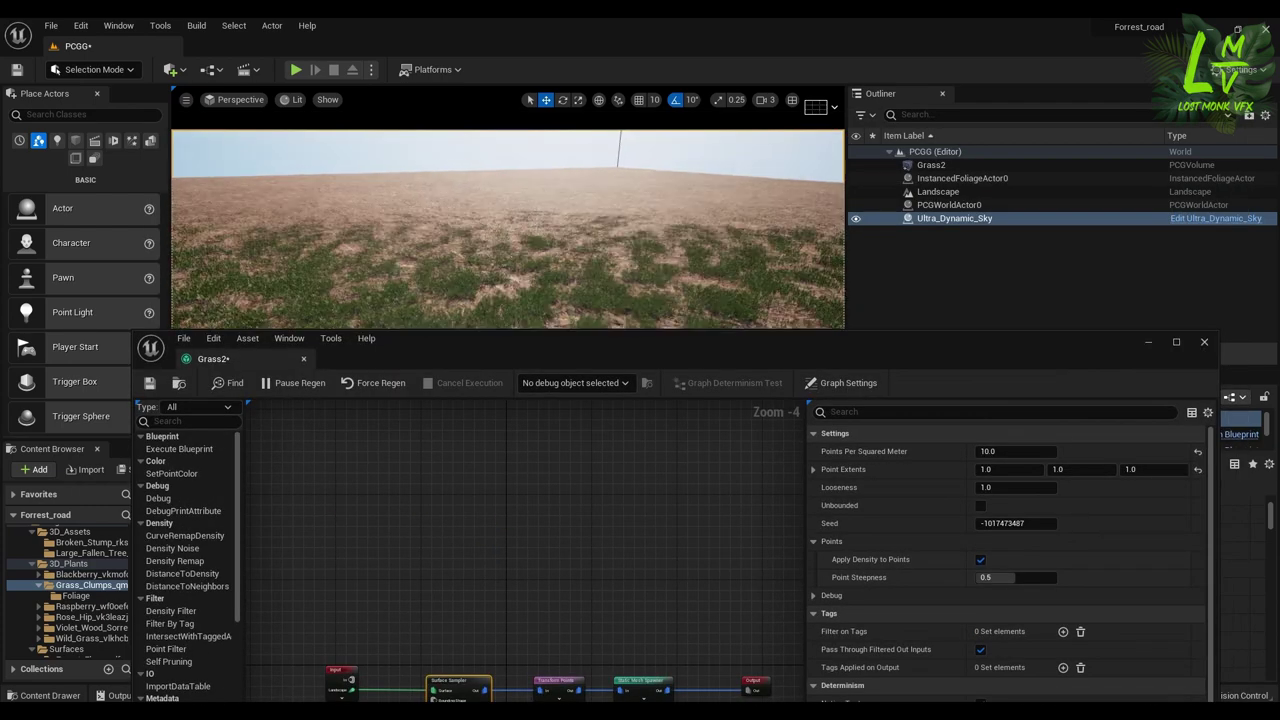
right_click_drag(508, 240, 480, 240)
key("s")
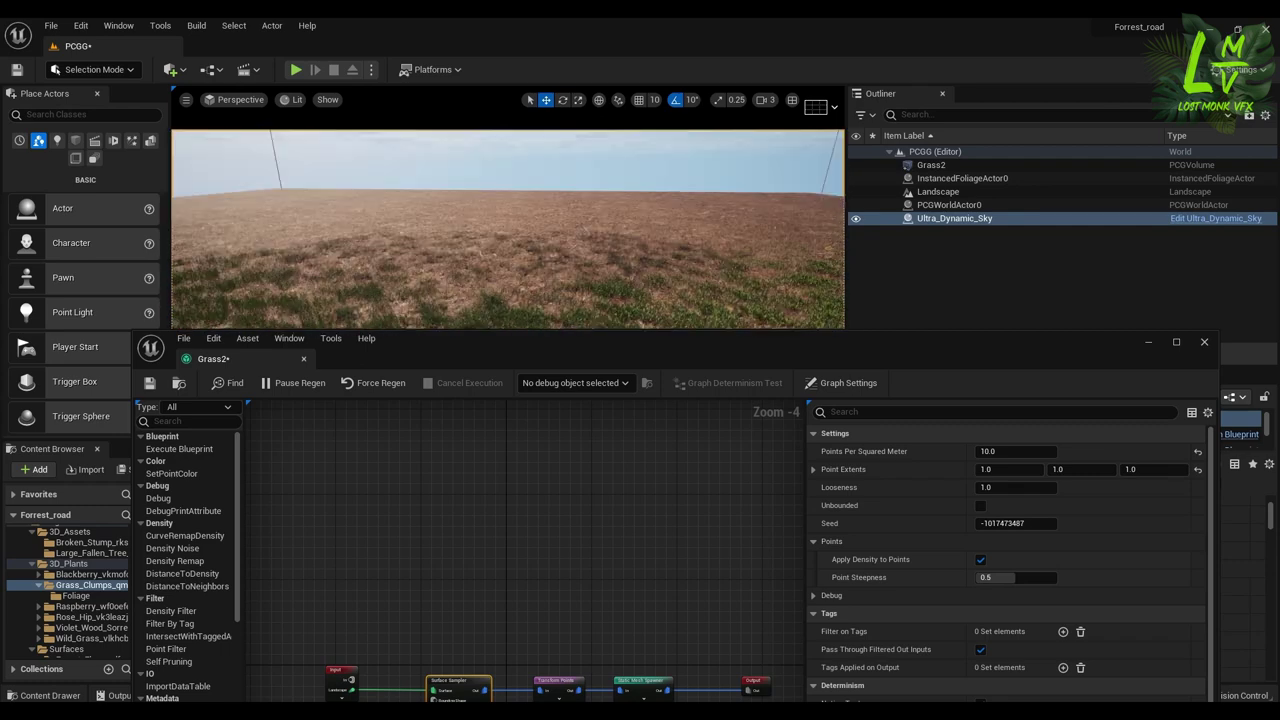
- Set the foliage.LODDistanceScale console variable to 5 and check the distant grass in the level
left_click_drag(589, 353, 643, 81)
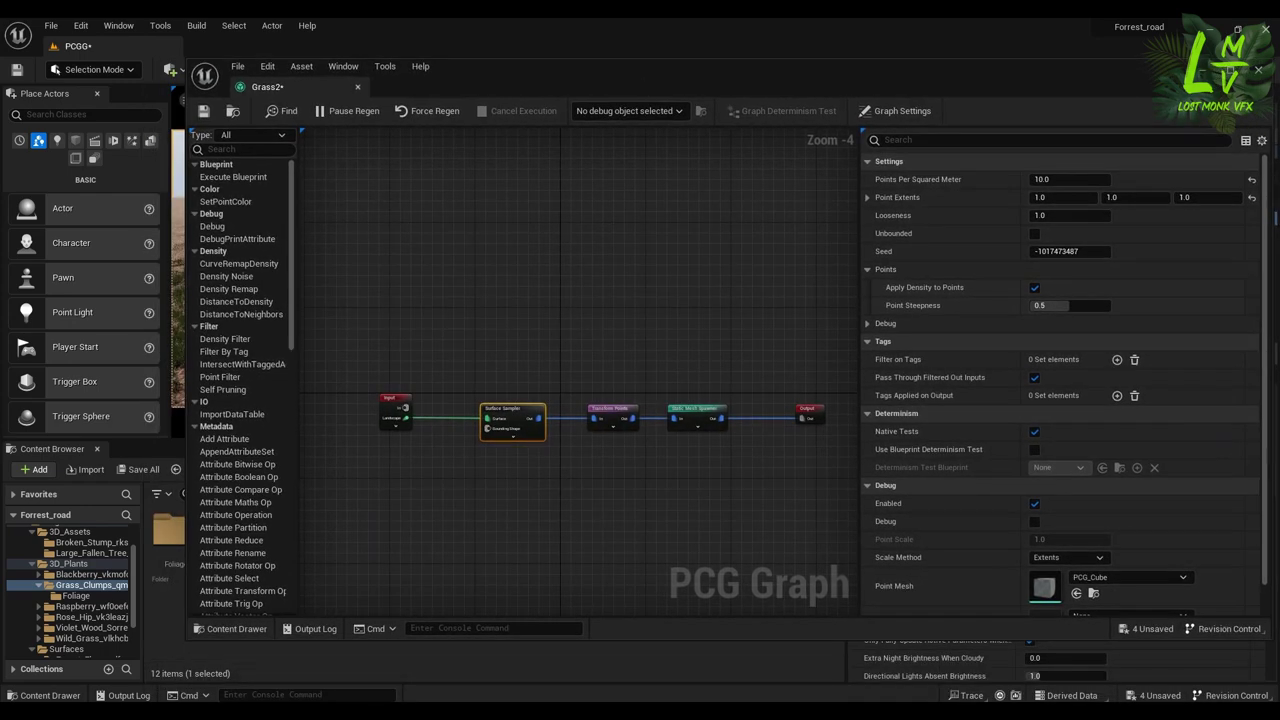
left_click(1202, 70)
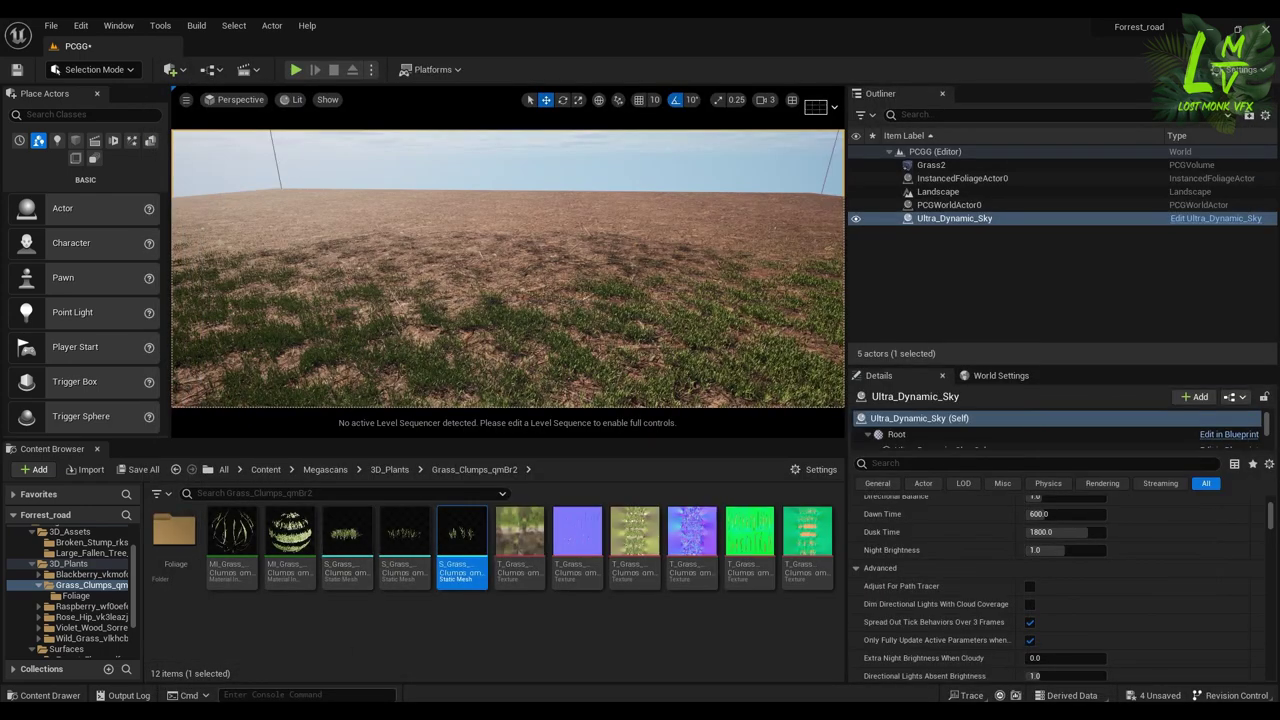
left_click(300, 694)
type("foli")
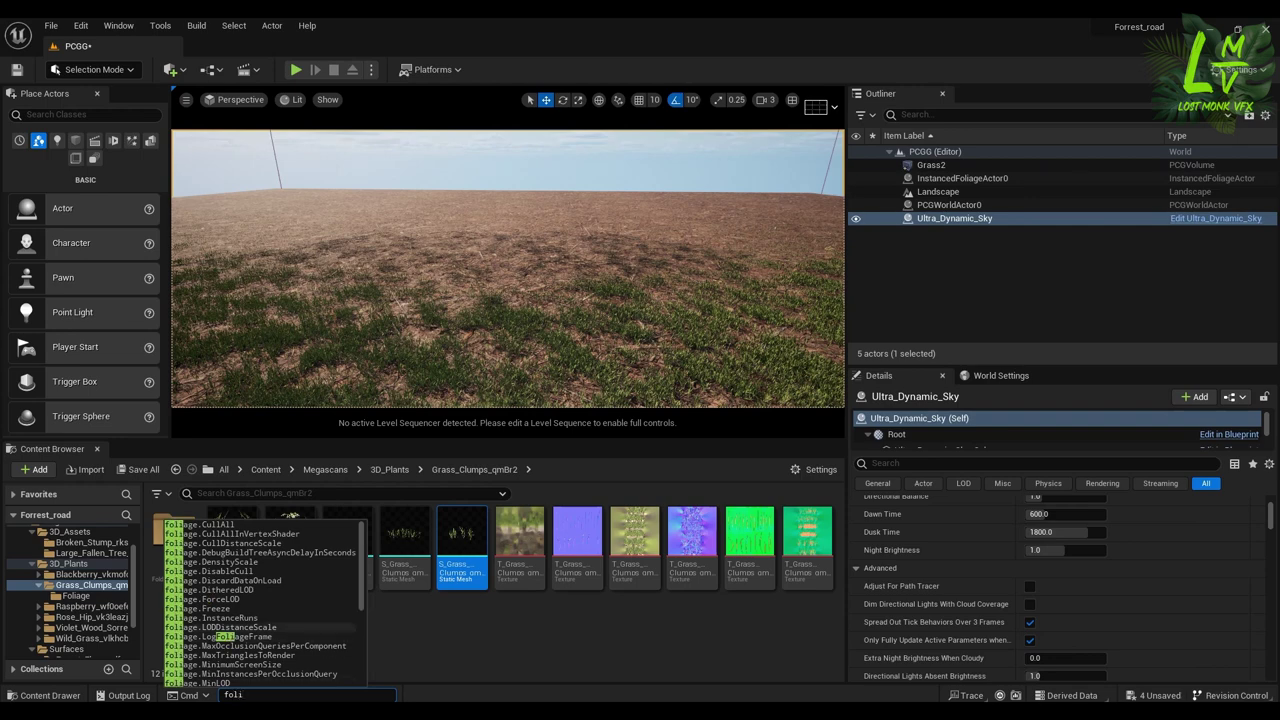
key("Escape")
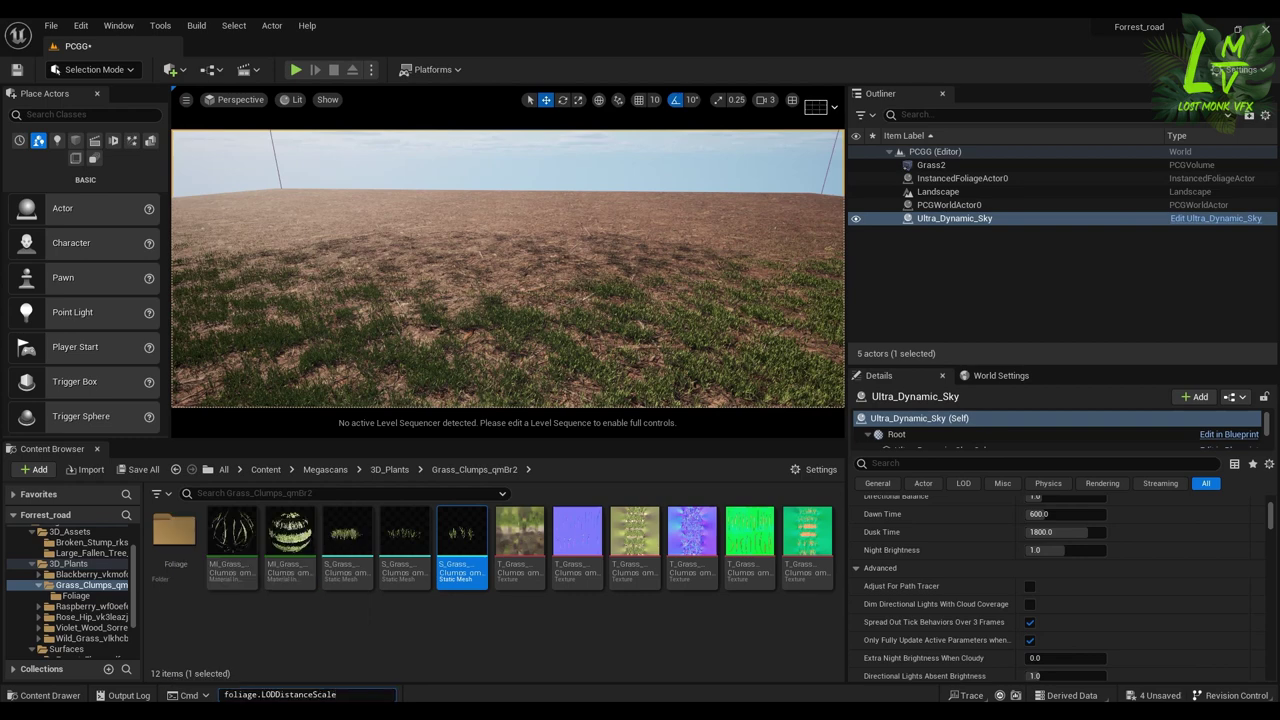
type("5")
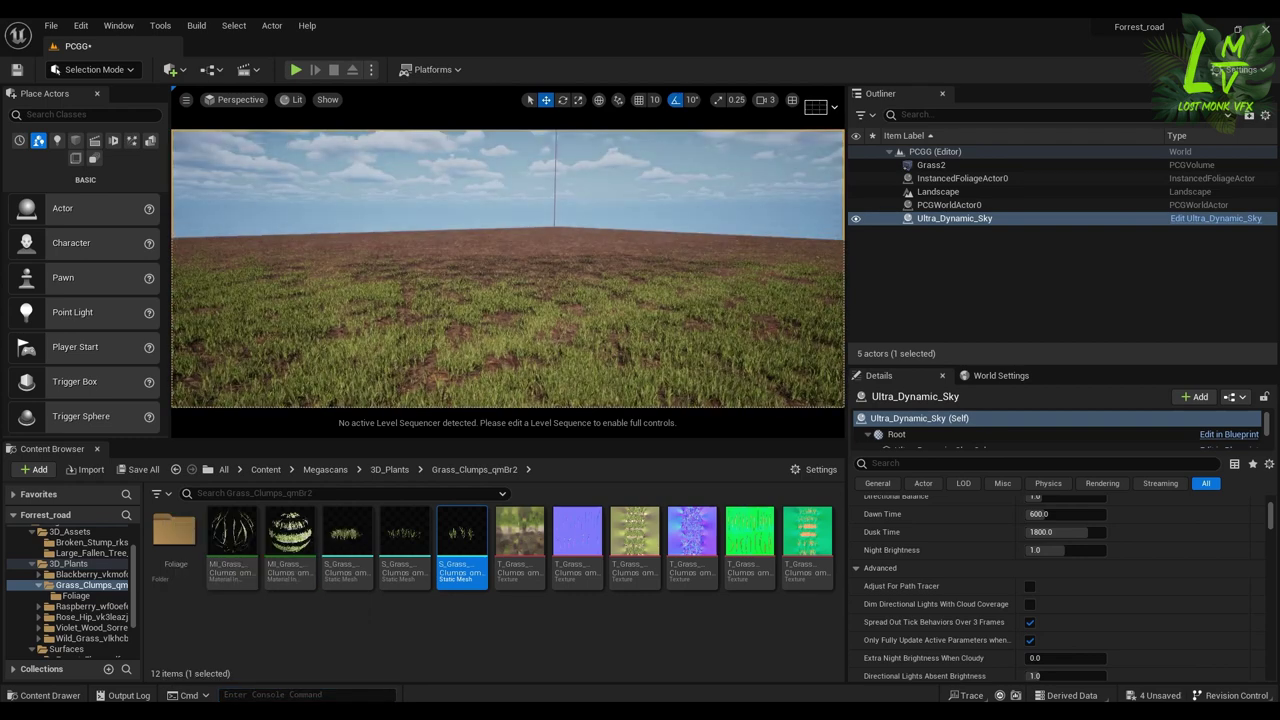
right_click_drag(508, 268, 620, 272)
- Bring the Grass2 PCG graph back up, open the Violet_Wood_Sorrel asset folder and select one of its static meshes
mouse_move(638, 712)
left_click(708, 658)
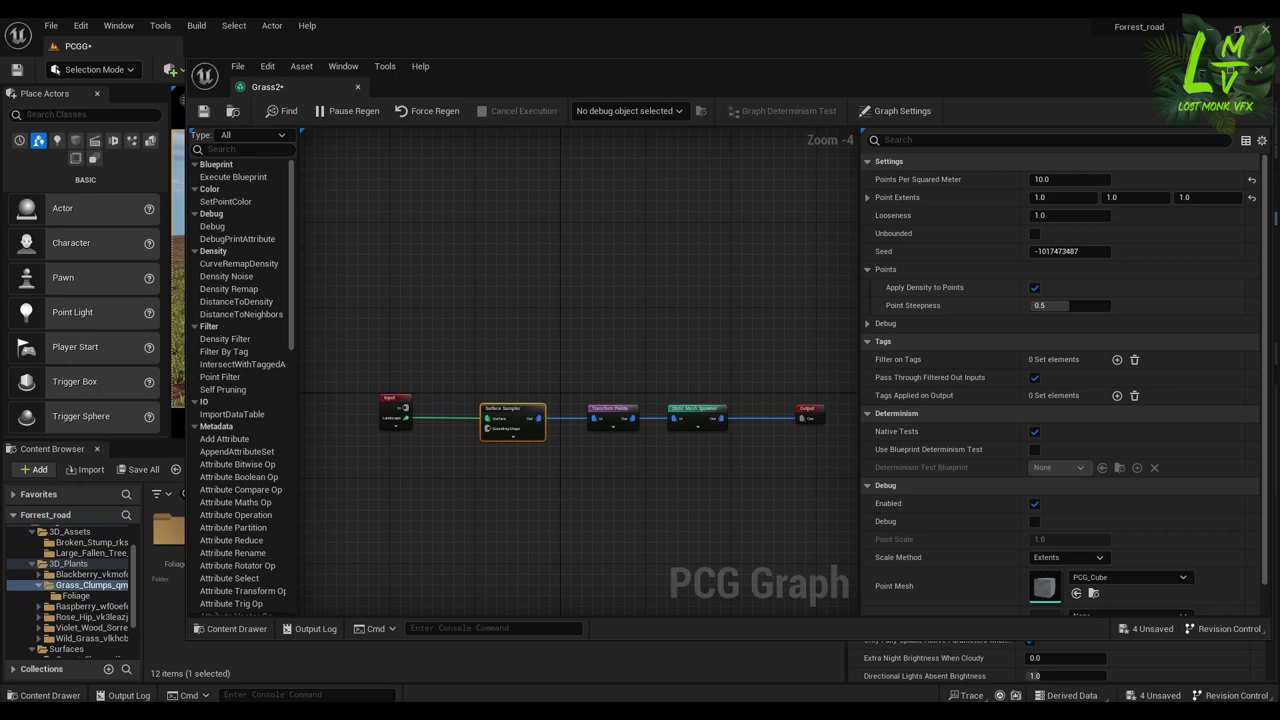
left_click(39, 585)
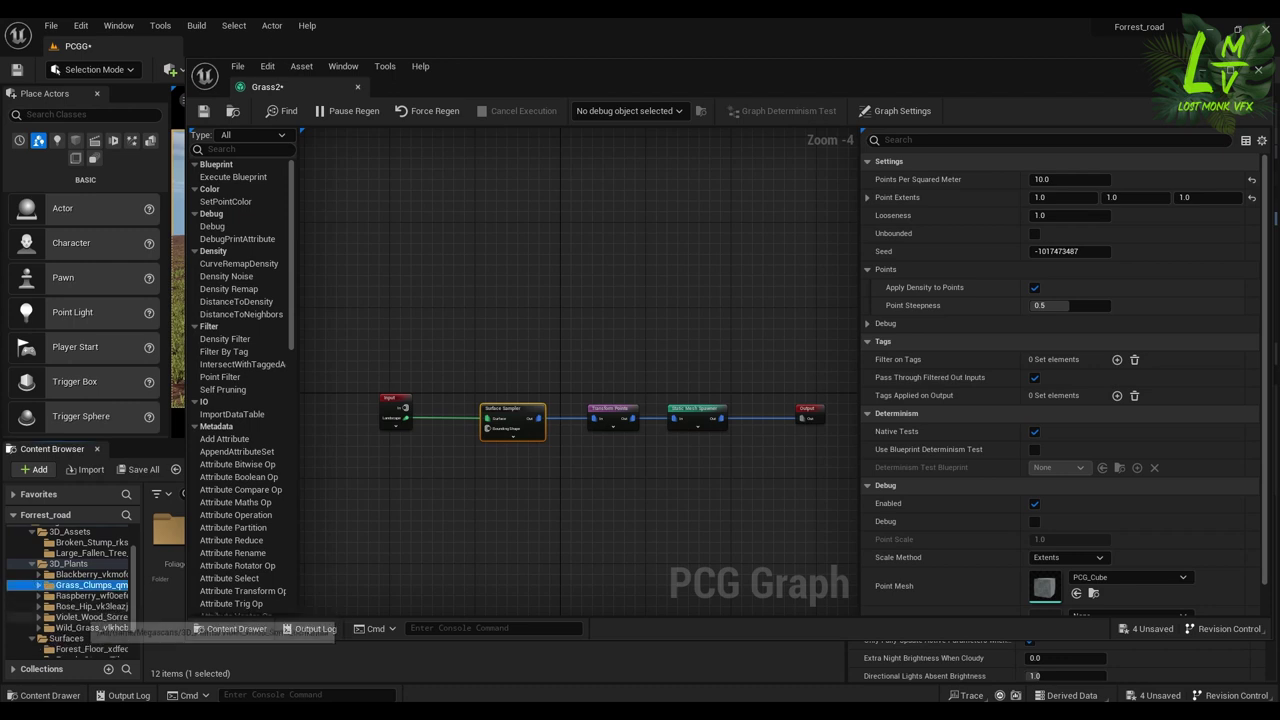
left_click(92, 617)
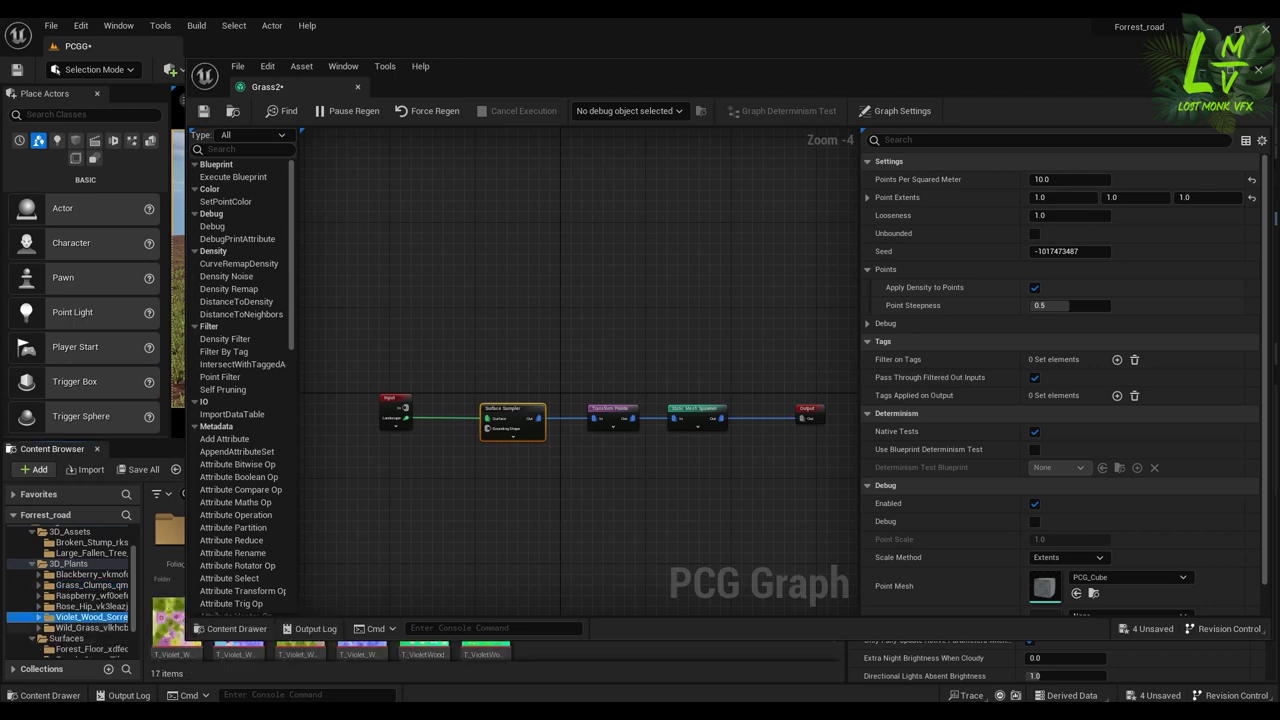
left_click_drag(629, 73, 856, 148)
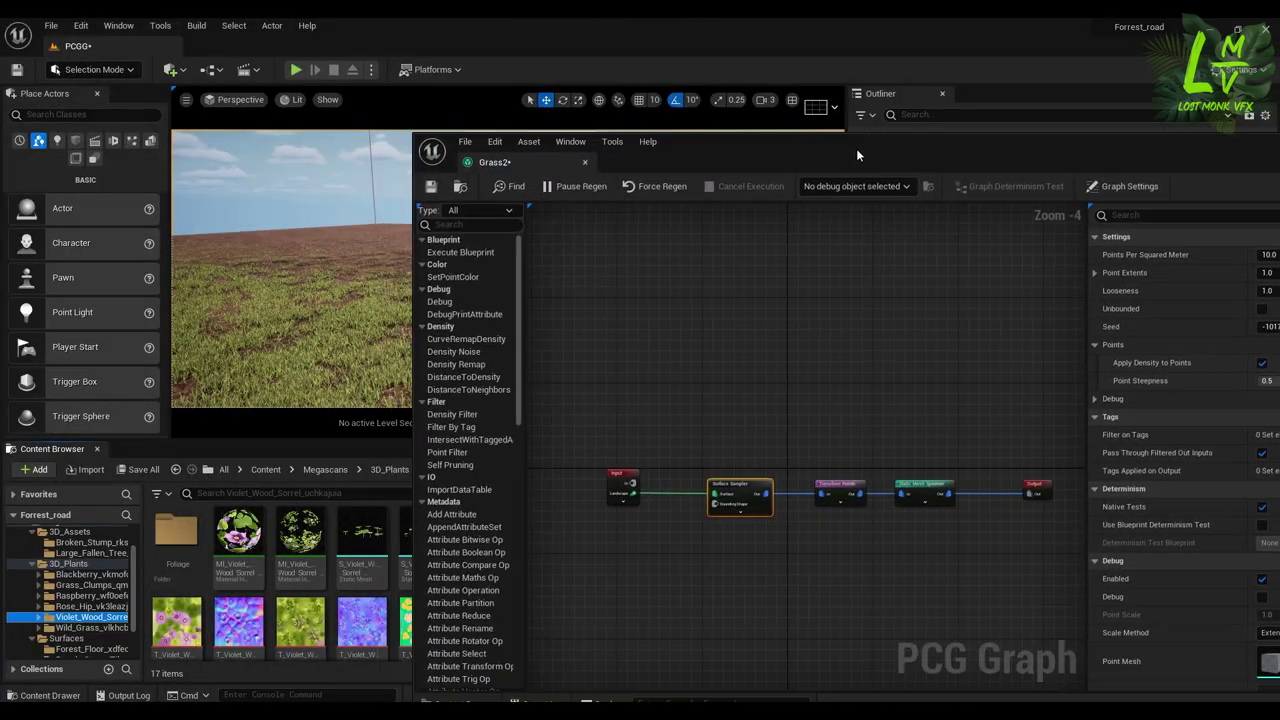
left_click_drag(663, 147, 1069, 151)
left_click(547, 540)
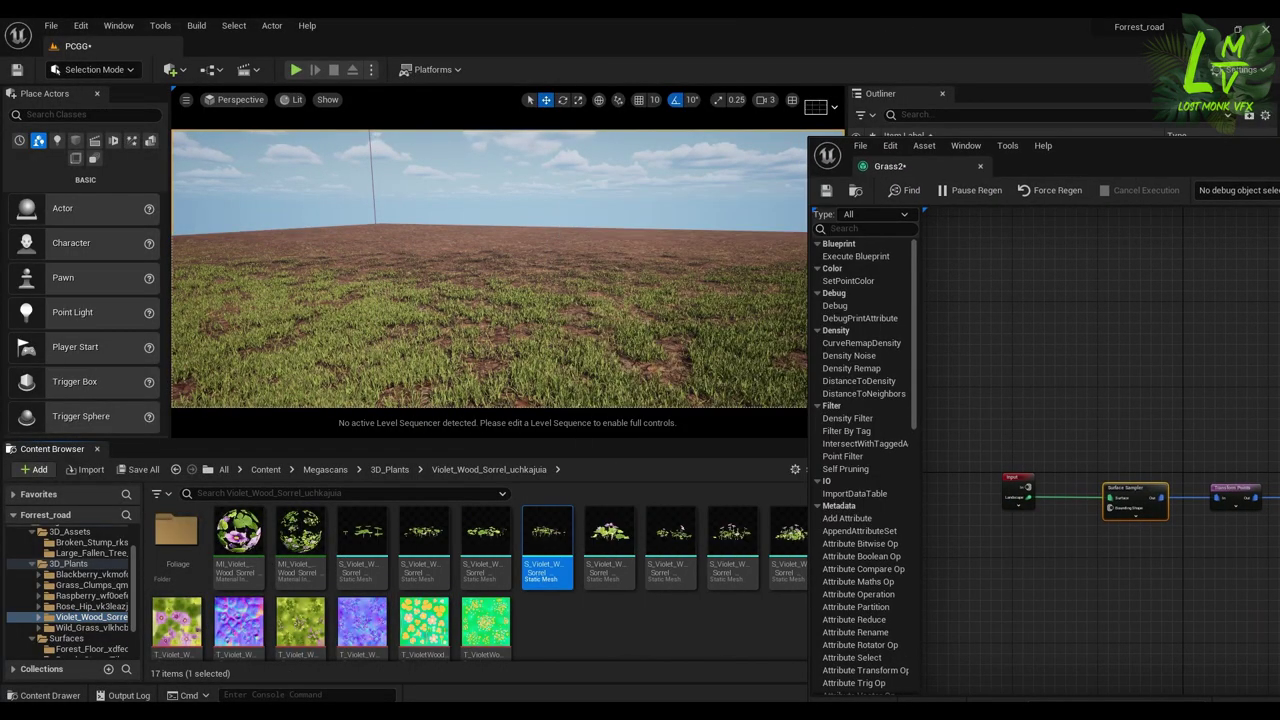
- Duplicate the Surface Sampler, Transform Points and Static Mesh Spawner chain and place the copy directly below the original
left_click_drag(1116, 152, 311, 138)
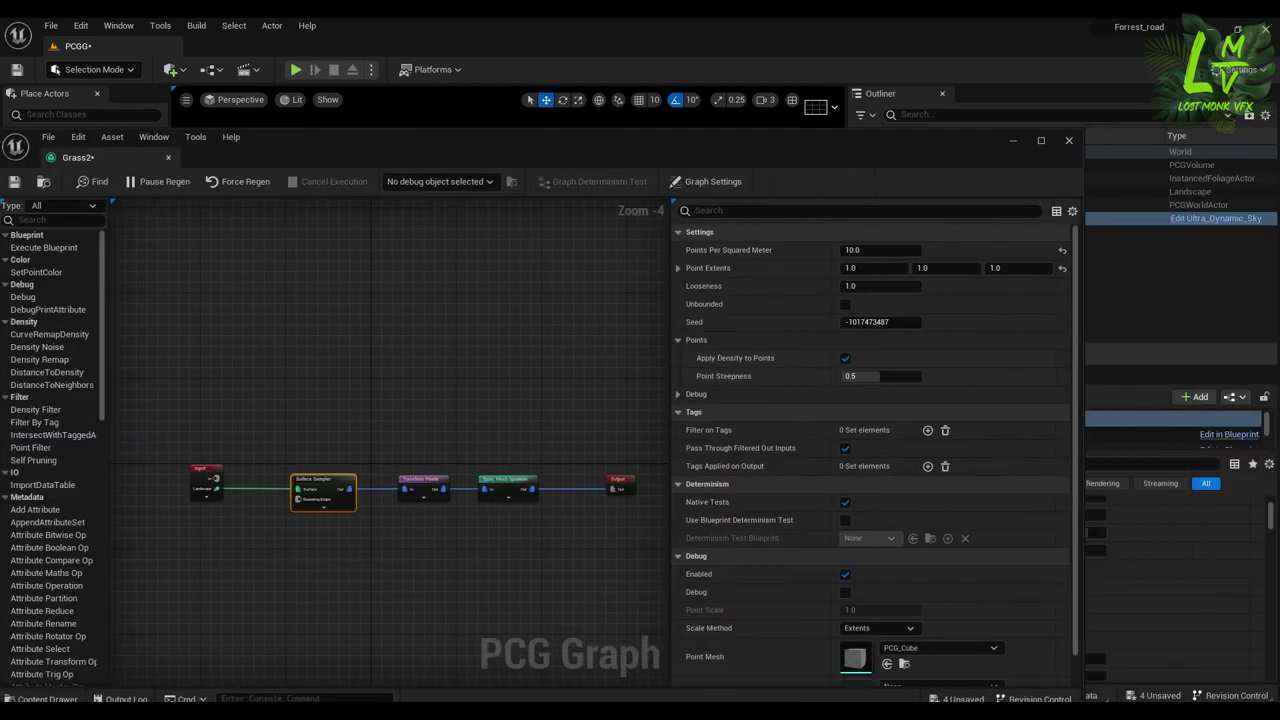
left_click_drag(260, 445, 575, 565)
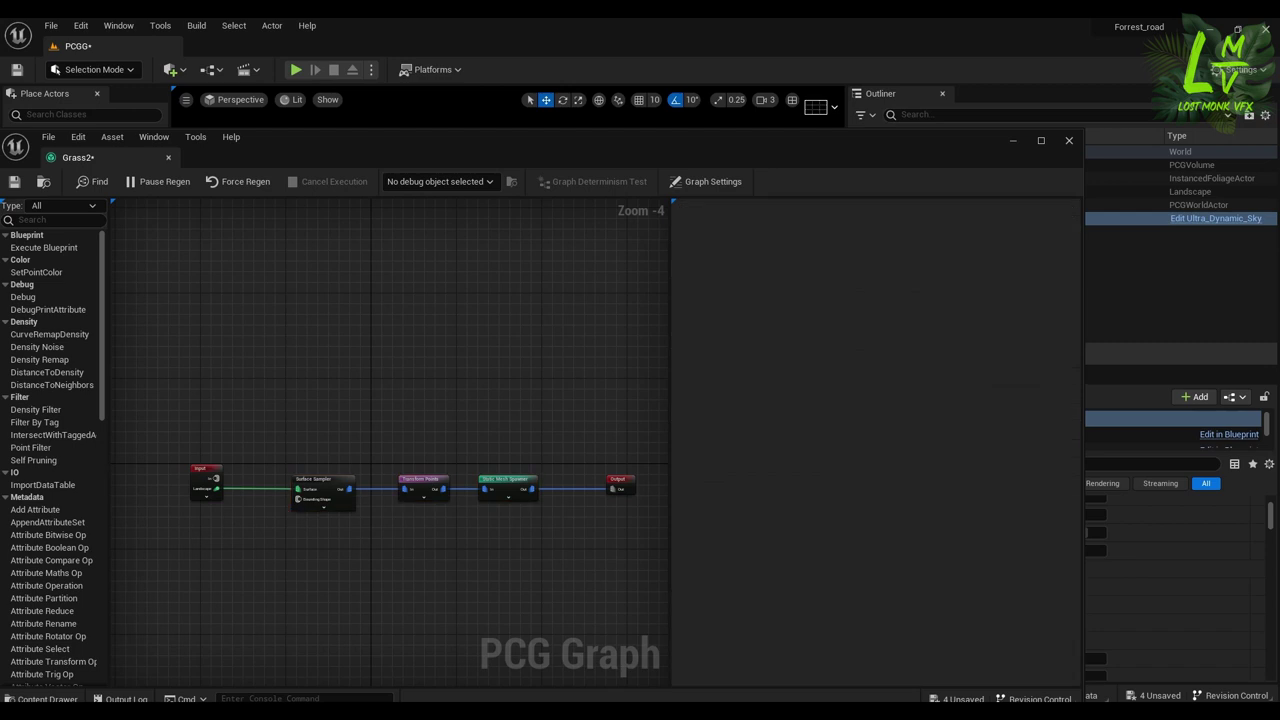
key("ctrl+d")
left_click_drag(245, 575, 335, 543)
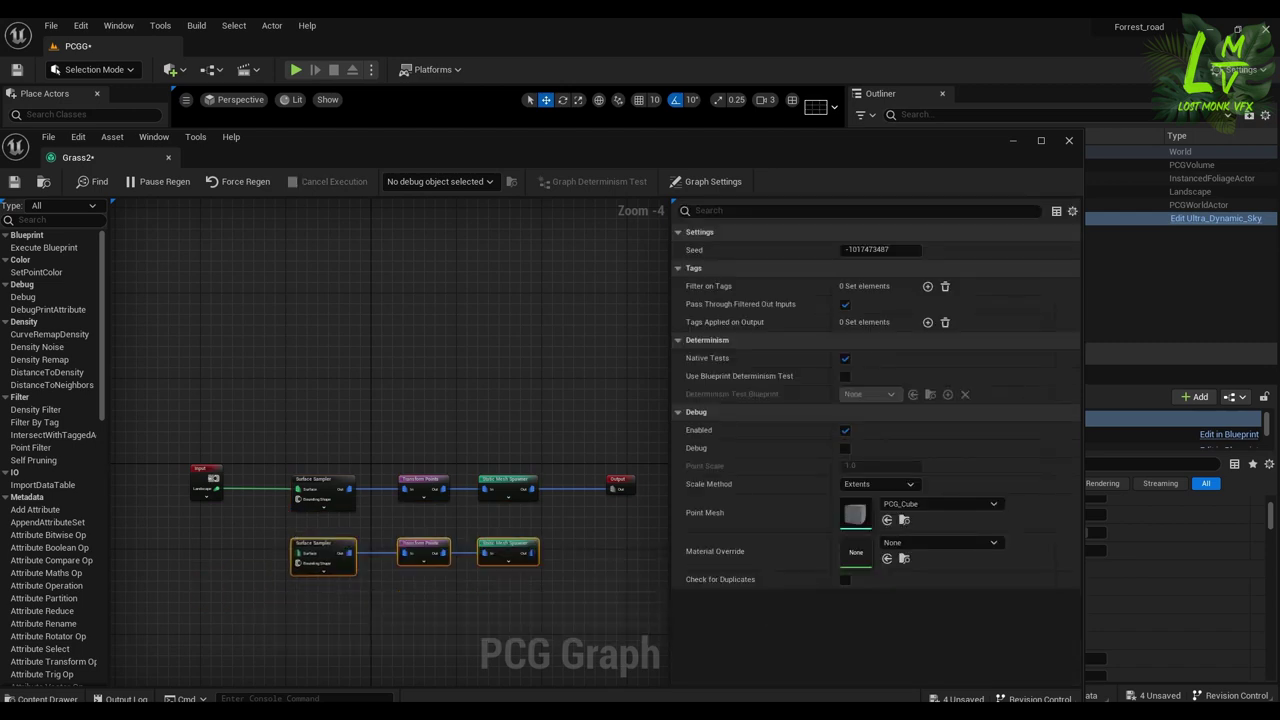
- Connect the duplicated chain from the Input node's Landscape pin to the Output node and check the landscape
left_click_drag(216, 489, 298, 553)
left_click_drag(535, 552, 613, 489)
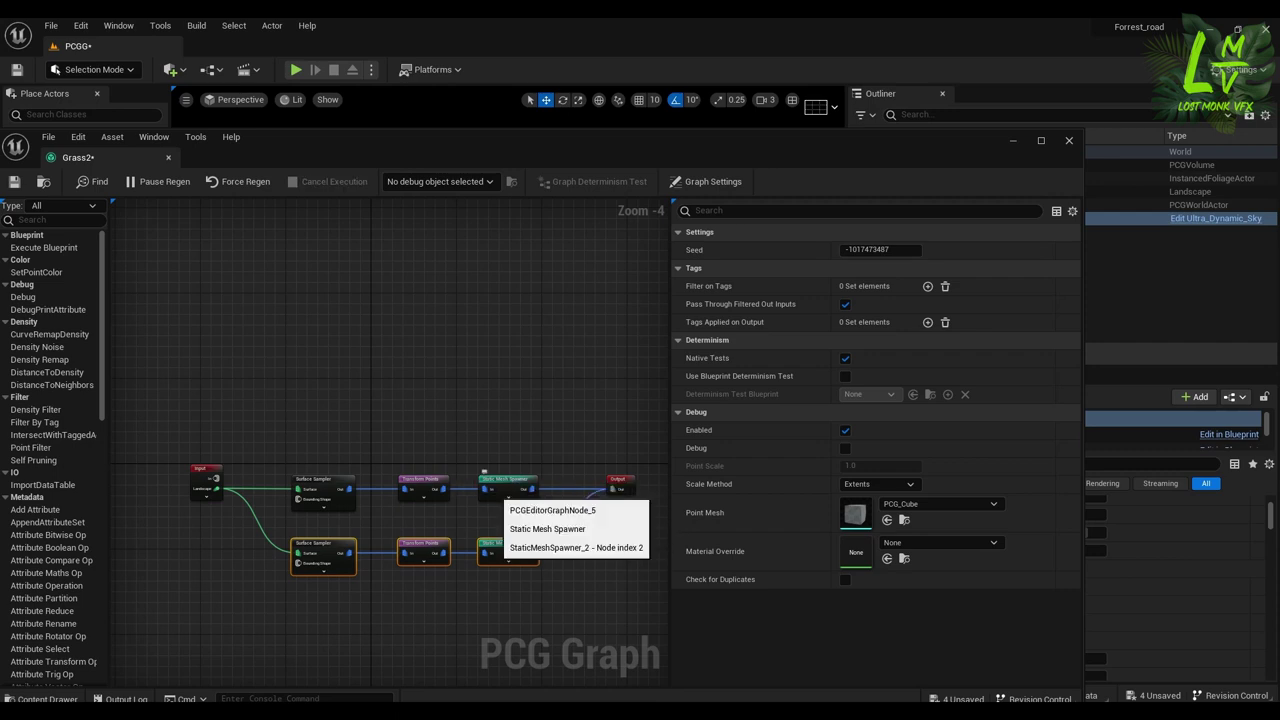
left_click_drag(480, 142, 511, 400)
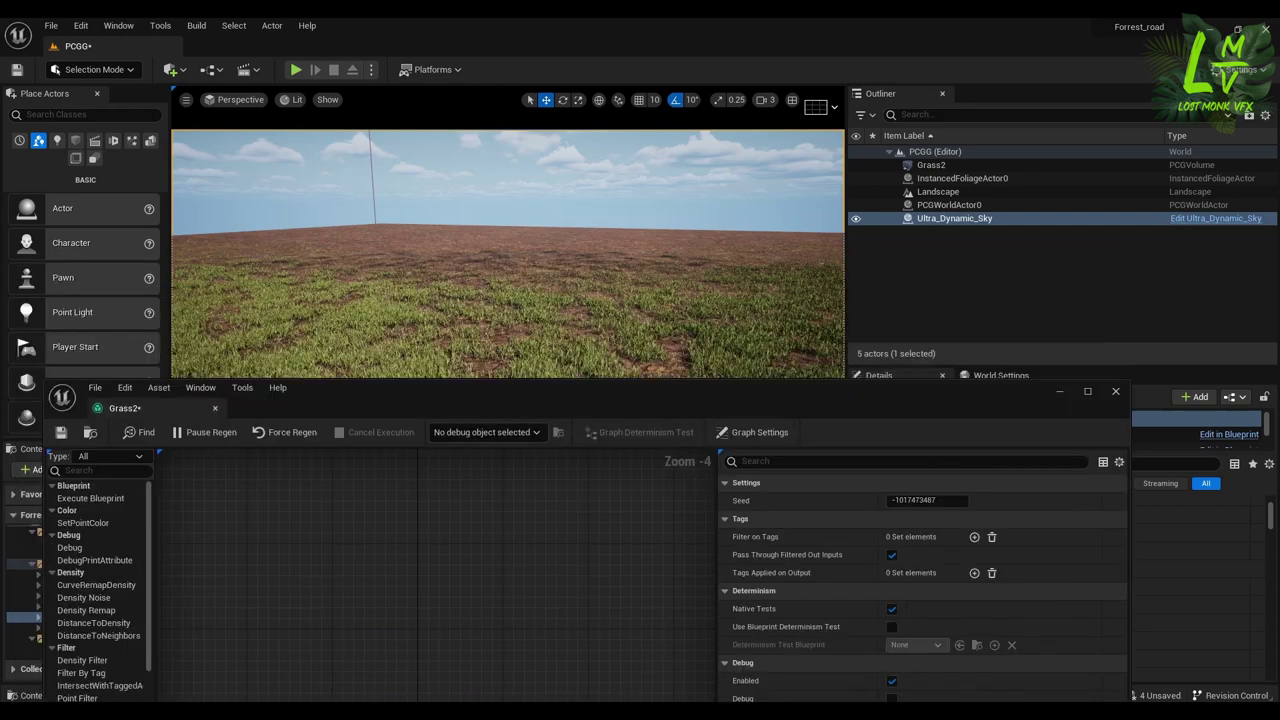
right_click_drag(508, 280, 400, 260)
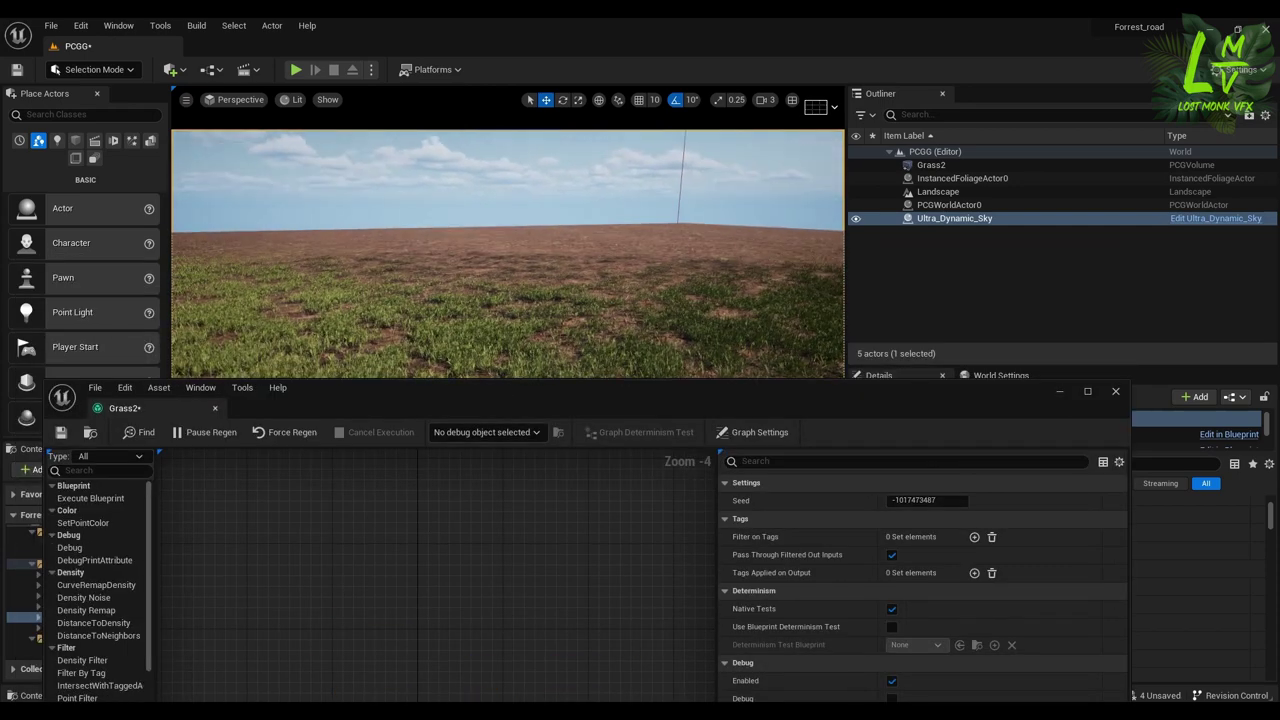
- Delete both grass mesh entries from the duplicated Static Mesh Spawner
left_click_drag(638, 402, 685, 195)
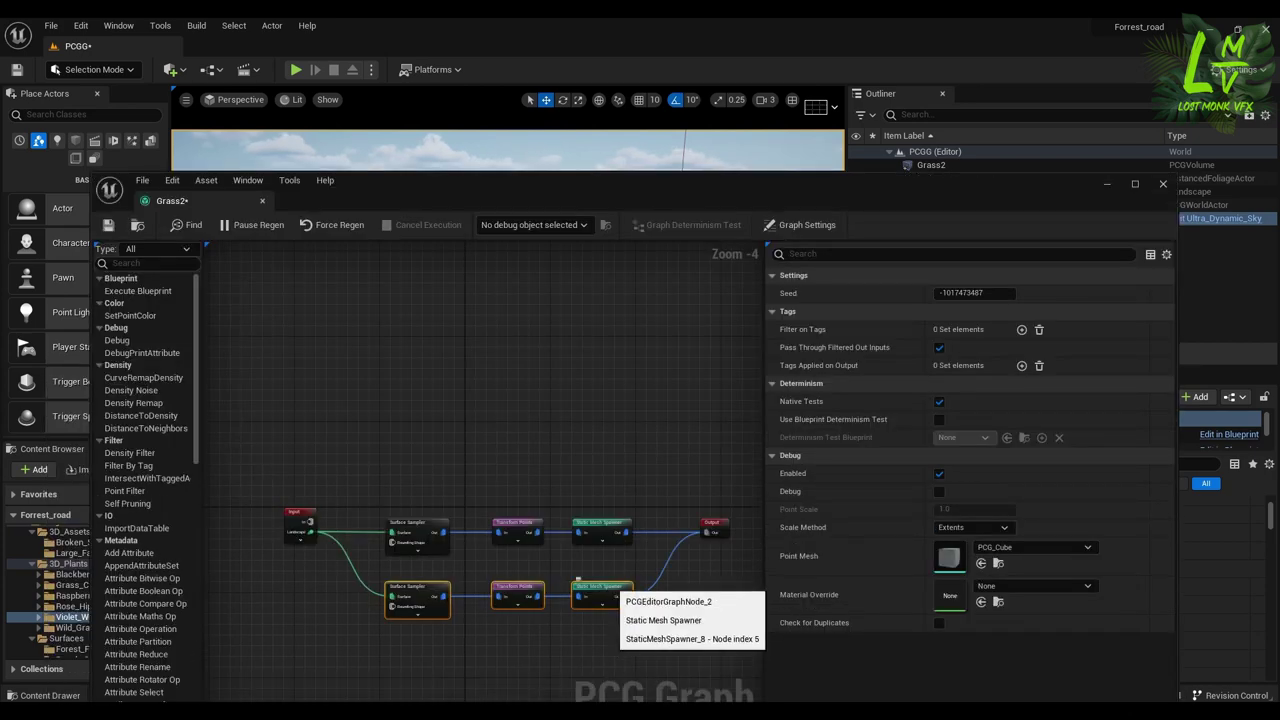
left_click(578, 582)
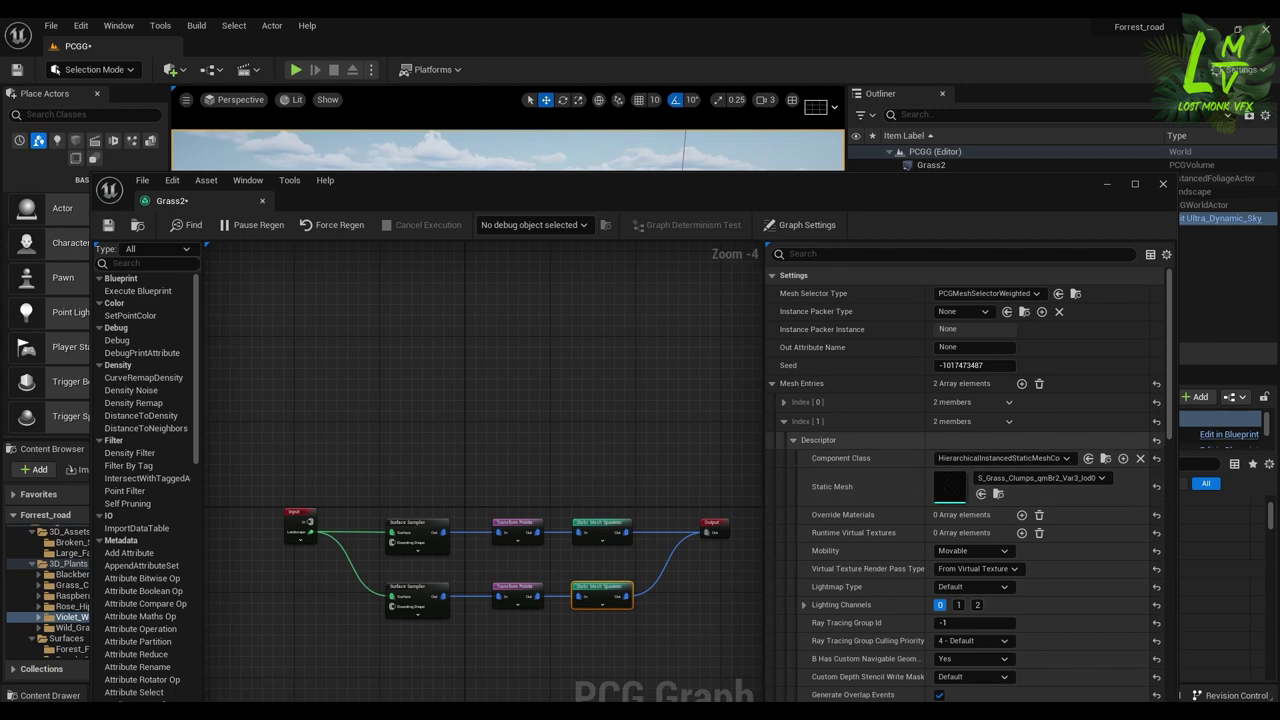
left_click(784, 421)
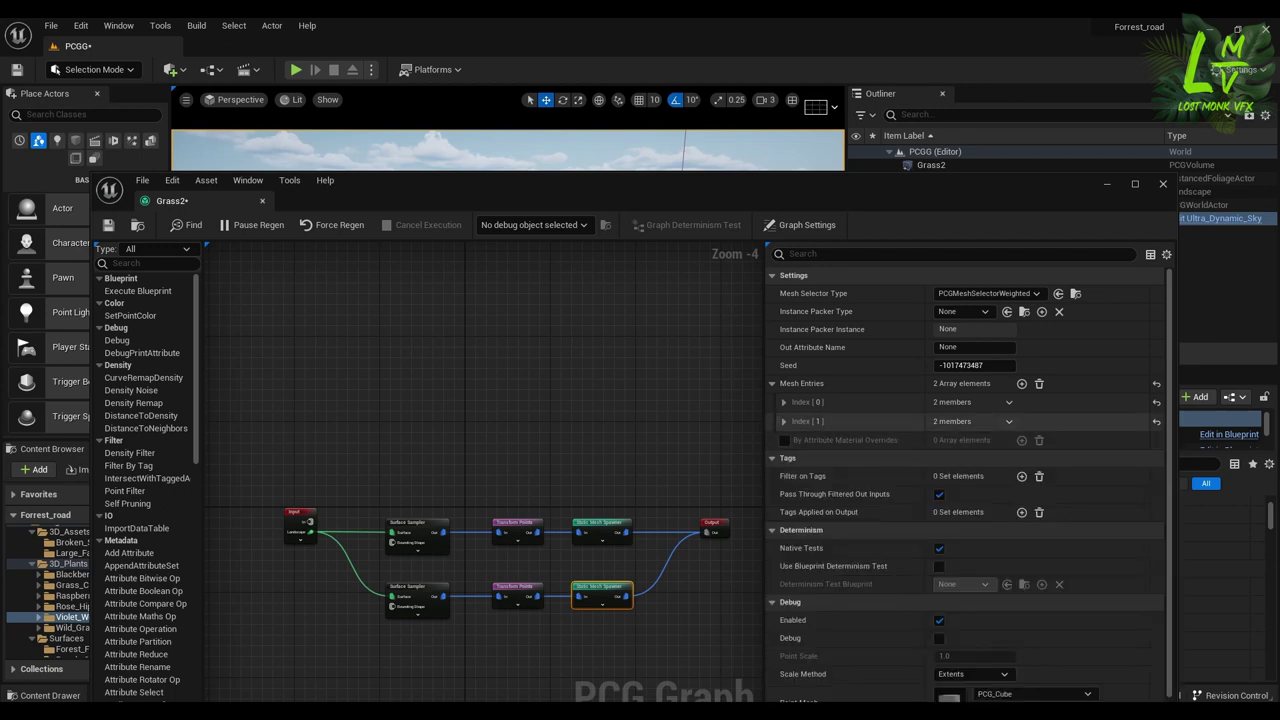
left_click(1008, 421)
left_click(1028, 456)
left_click(1008, 402)
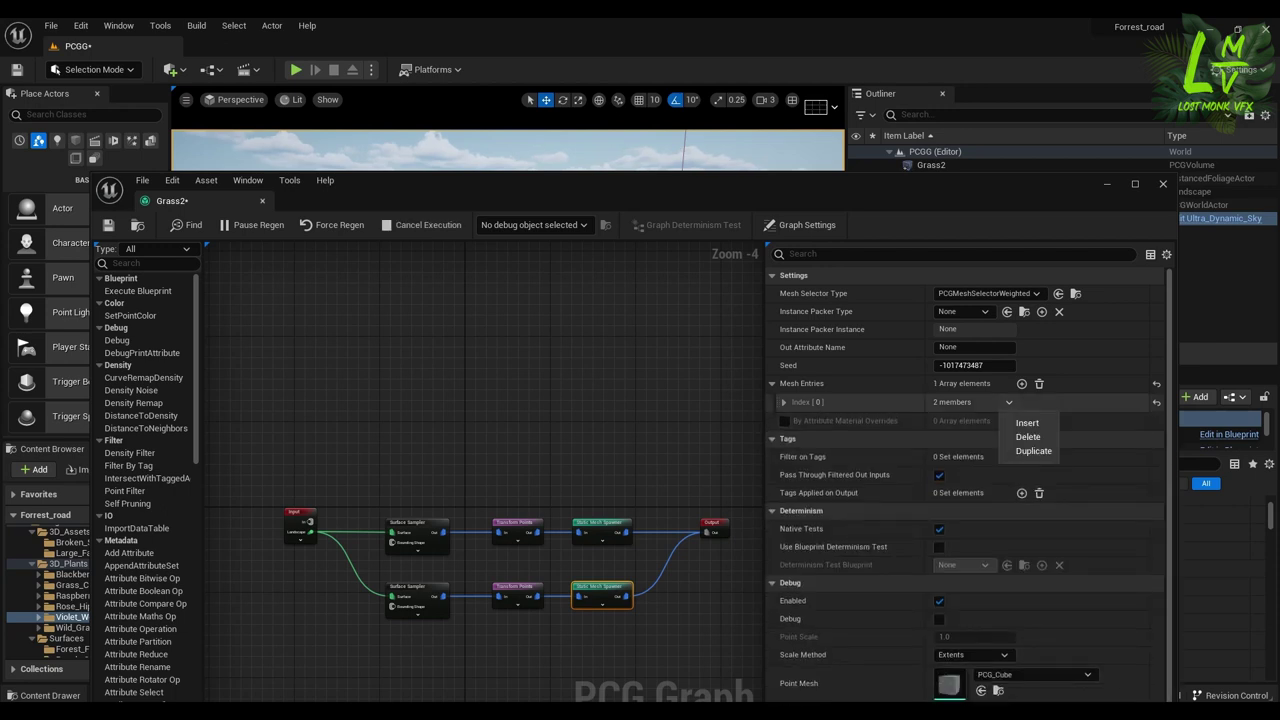
left_click(1028, 437)
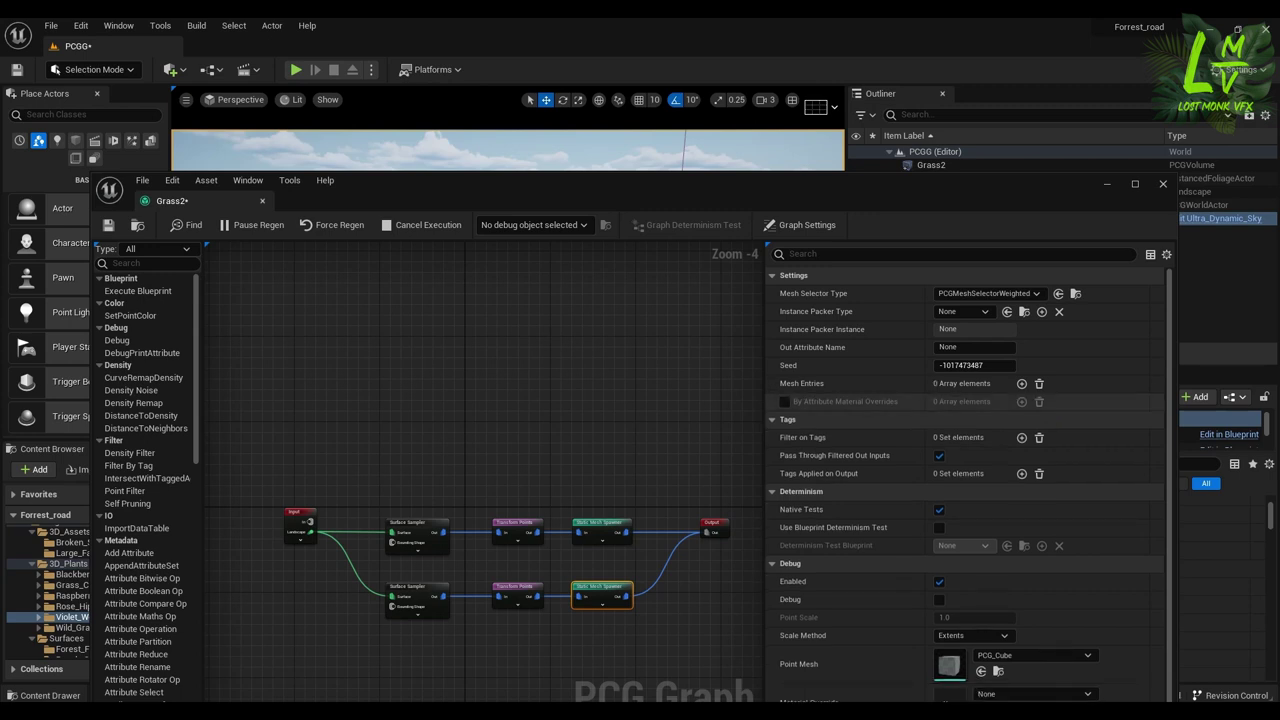
- Add a new mesh entry to the duplicated Static Mesh Spawner and expand its descriptor
left_click(1021, 383)
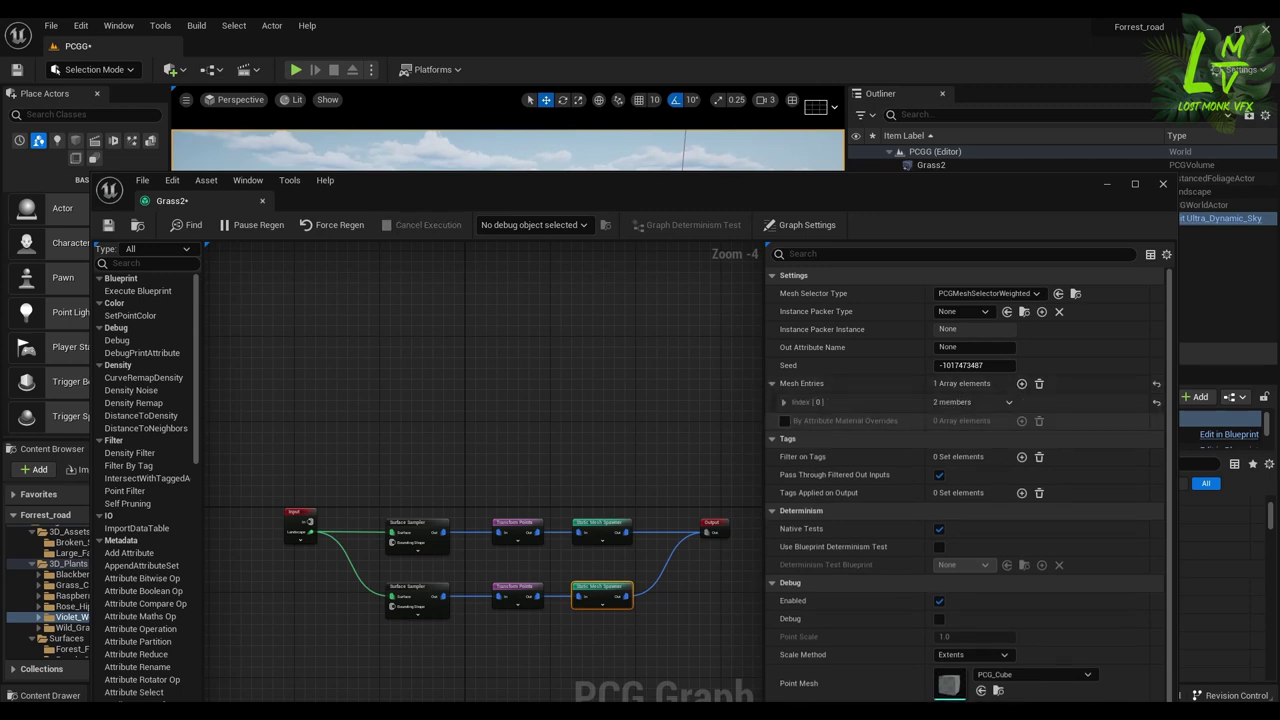
left_click(784, 402)
left_click(794, 420)
- Assign S_Violet_Wood_Sorrel_uchkajuia_Var2_lod0 as the new mesh entry's Static Mesh
left_click_drag(761, 209, 971, 146)
left_click_drag(574, 128, 931, 151)
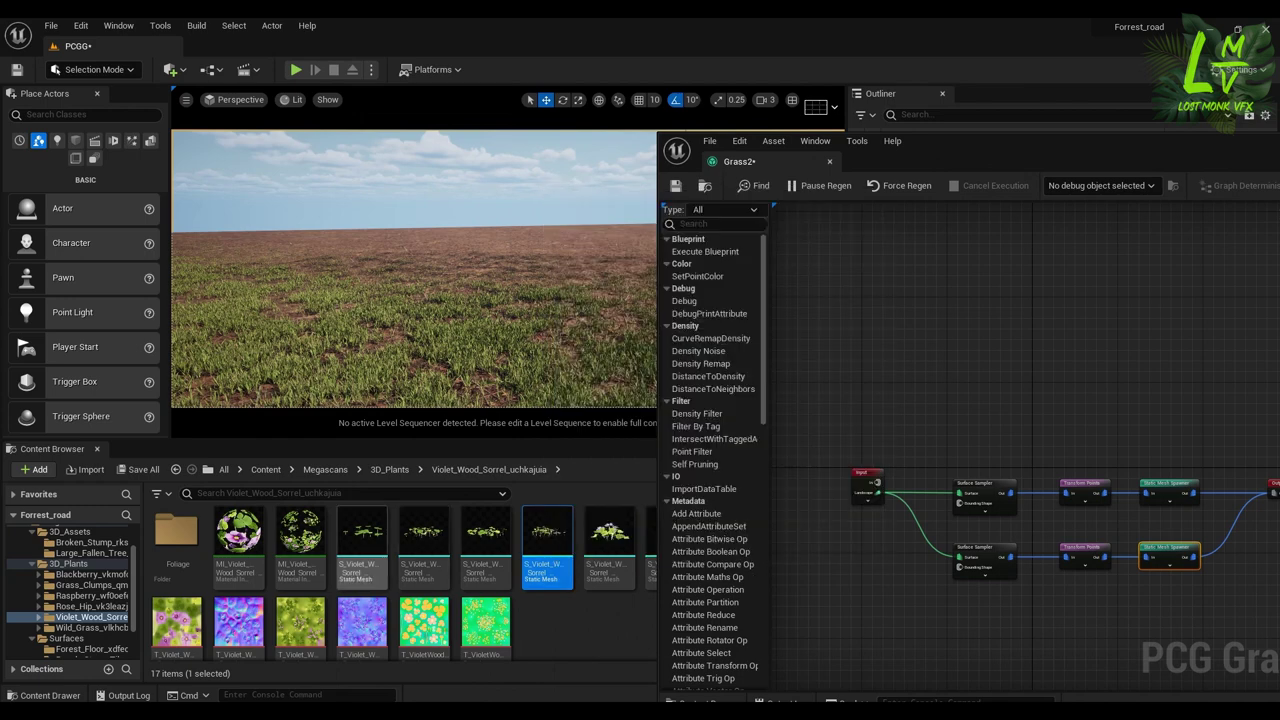
left_click(427, 558)
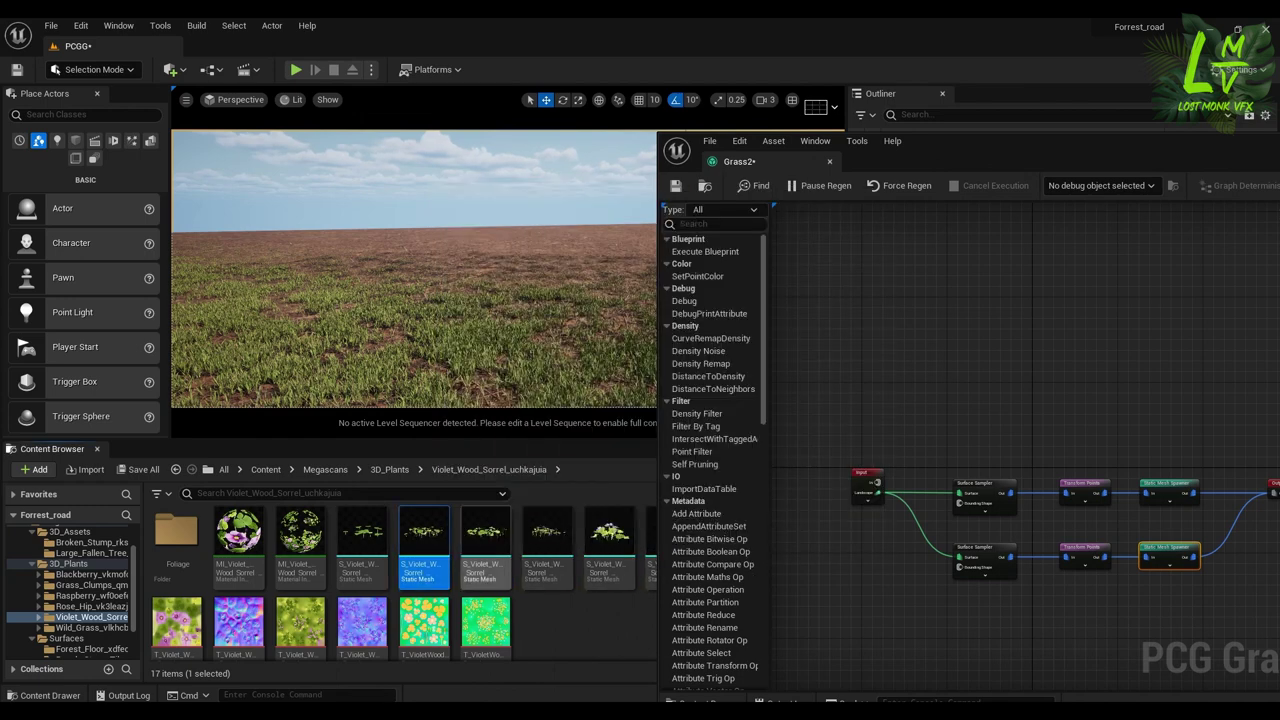
left_click_drag(1077, 149, 534, 143)
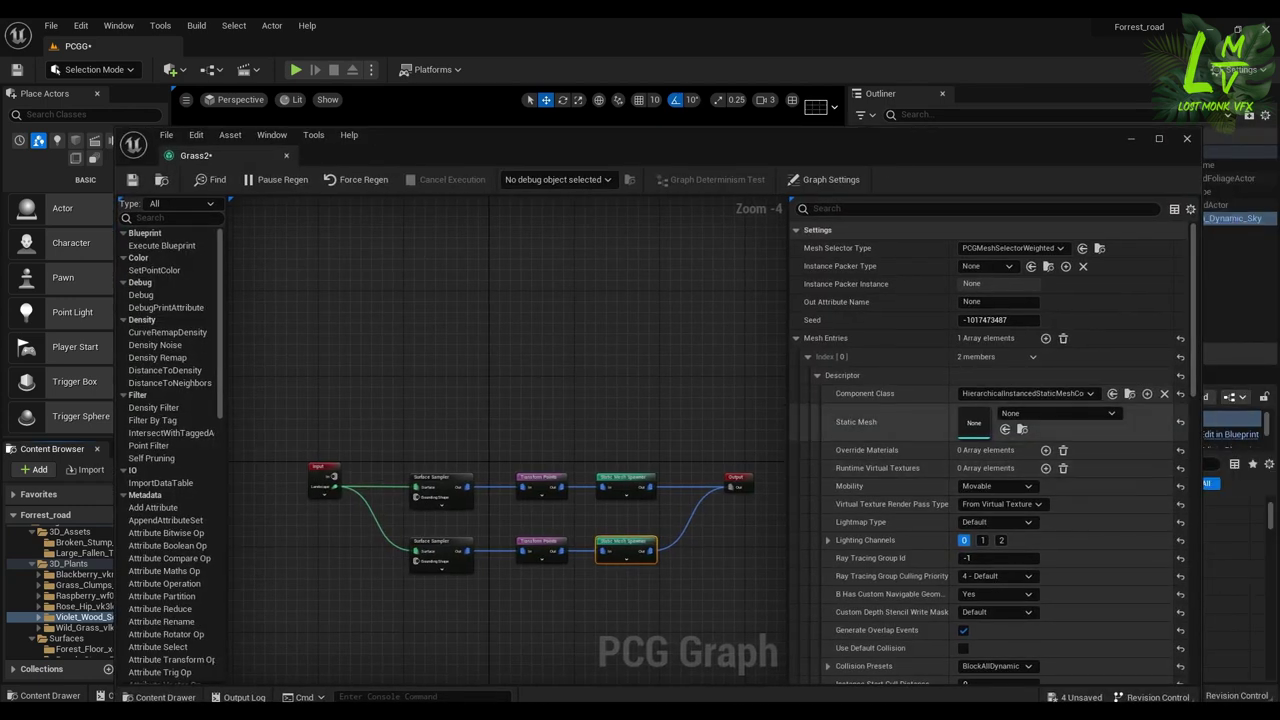
left_click(1005, 429)
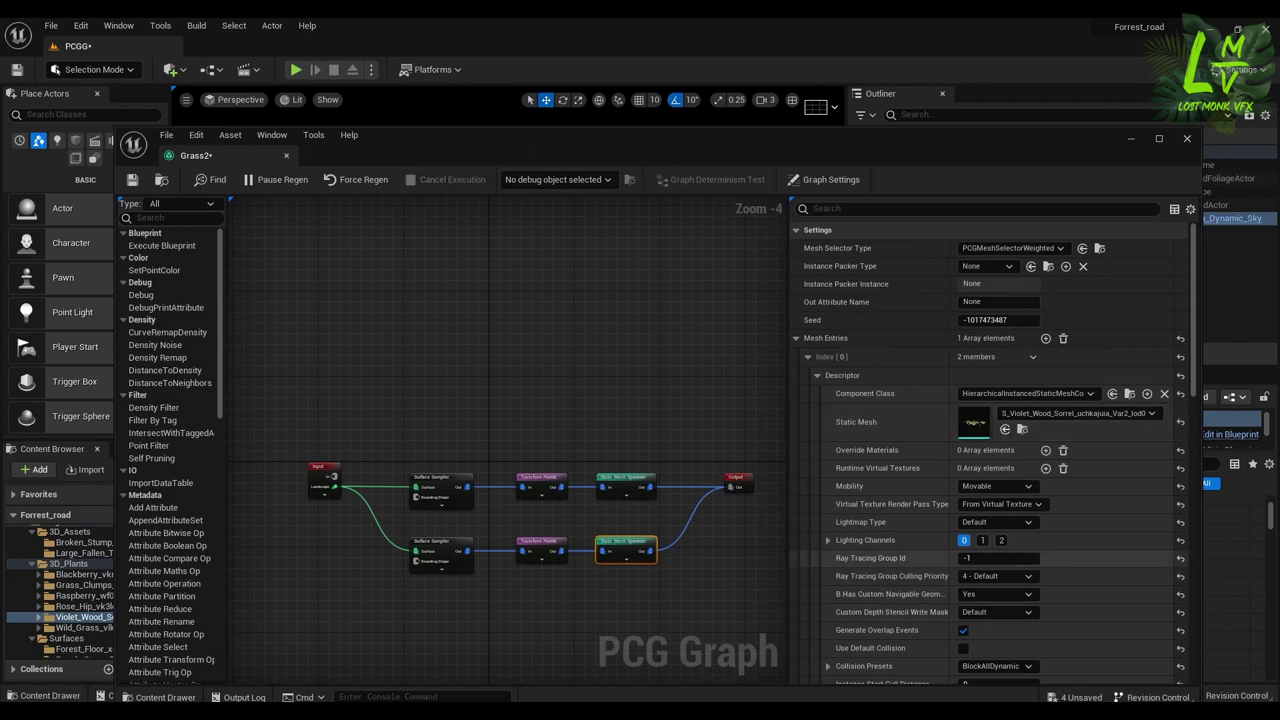
- Examine how the violet wood sorrel mixes with the grass across the landscape
left_click_drag(847, 142, 855, 504)
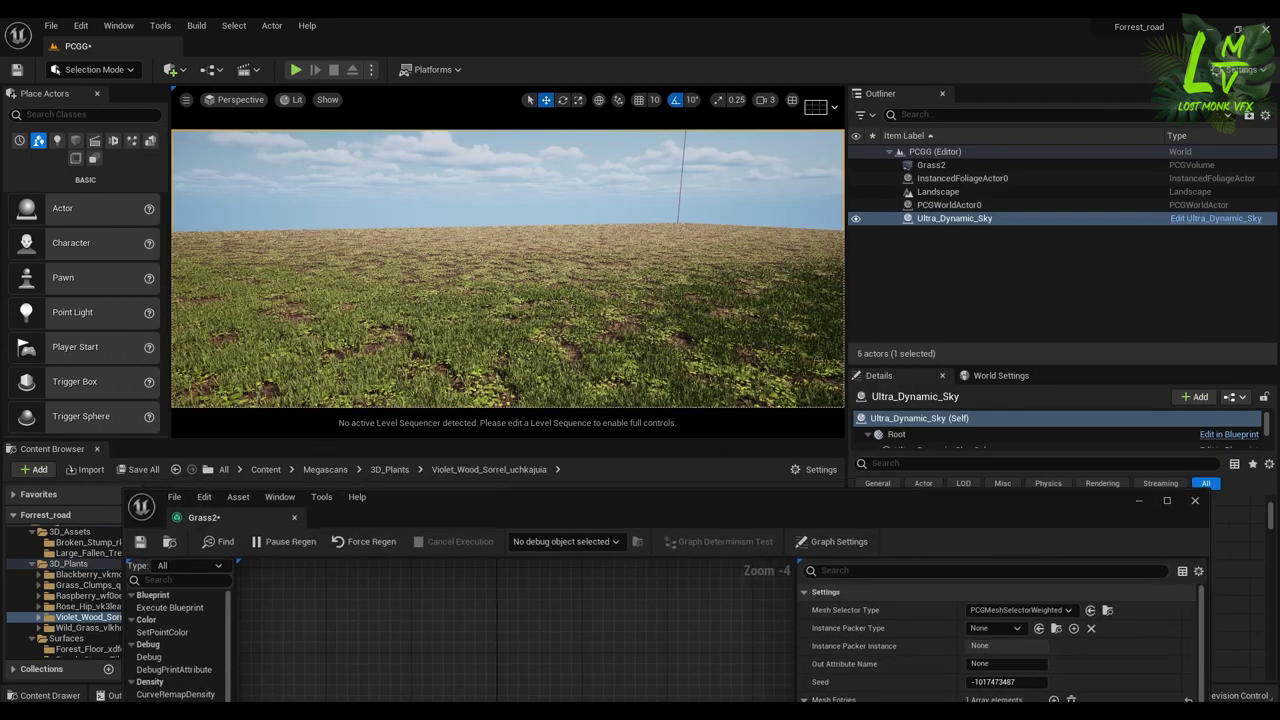
key("w")
key("s")
right_click_drag(508, 268, 550, 320)
key("w")
key("s")
right_click_drag(508, 290, 502, 200)
- Set Points Per Squared Meter to 12.0 on the grass chain's Surface Sampler and check the level
left_click_drag(759, 516, 804, 282)
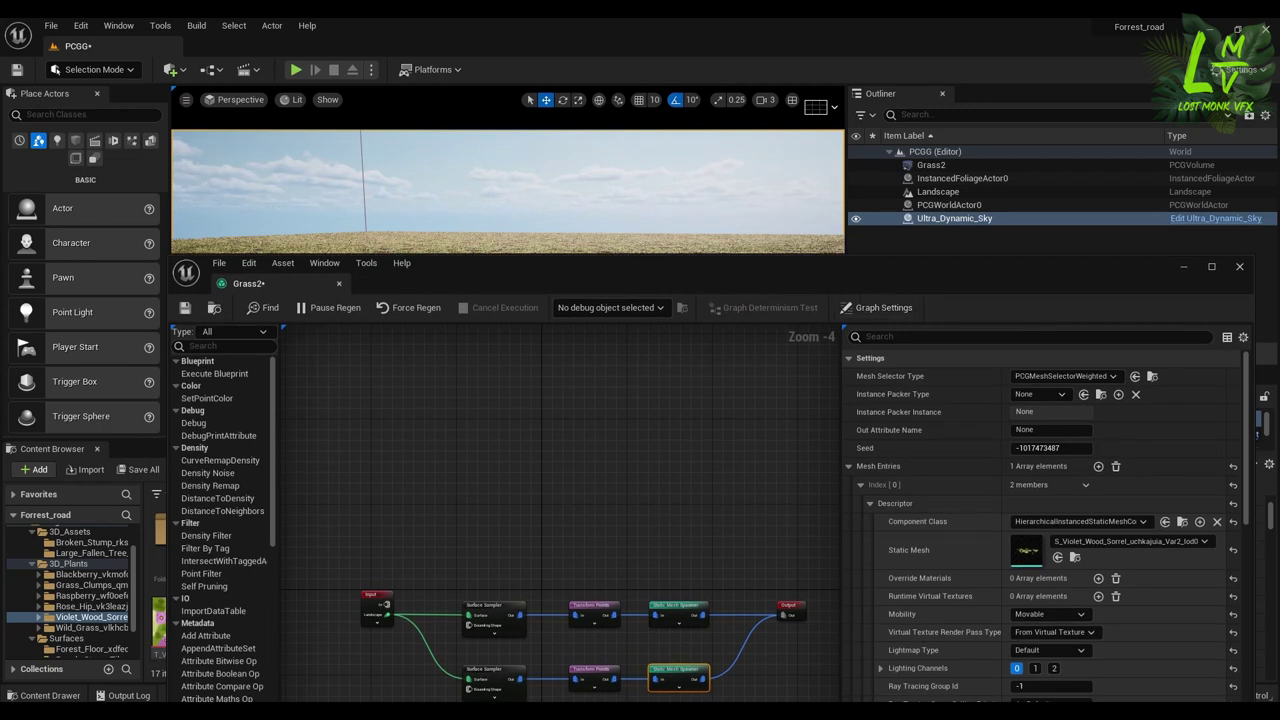
left_click(470, 603)
left_click(1066, 377)
type("12")
key("Return")
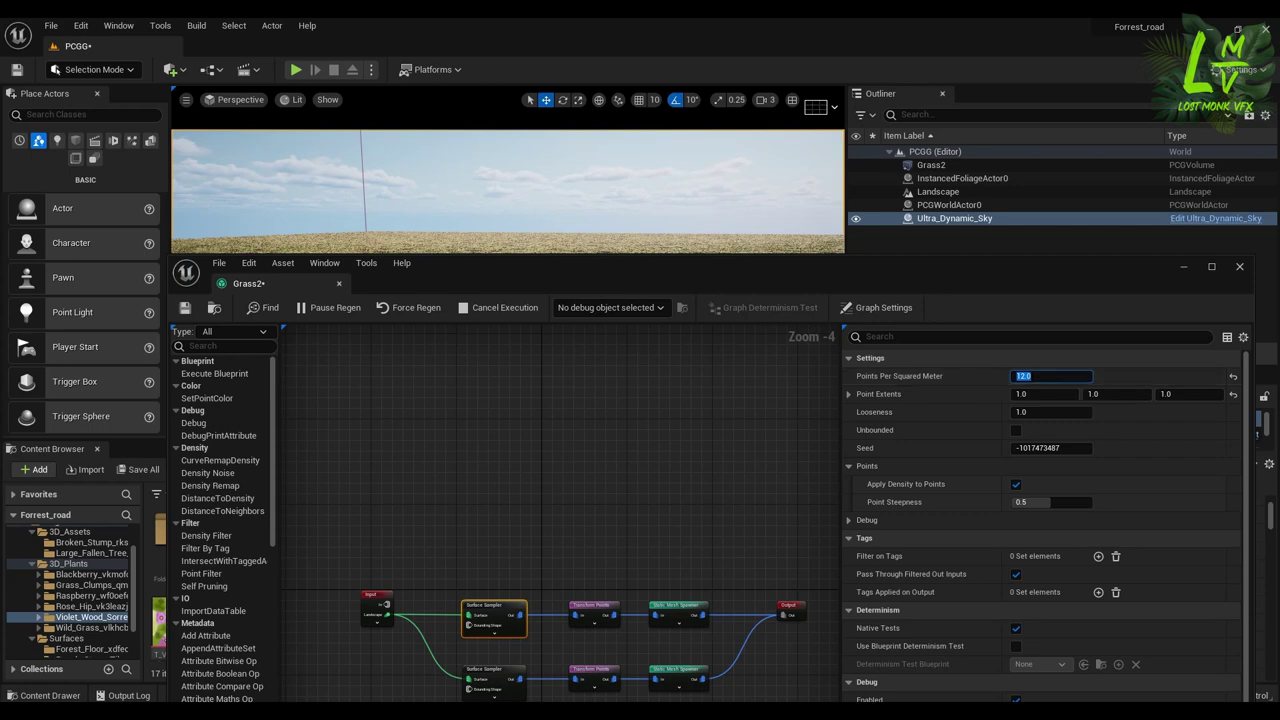
left_click_drag(700, 268, 667, 409)
mouse_move(508, 290)
right_mouse_down()
mouse_move(440, 298)
mouse_move(626, 286)
mouse_move(530, 292)
right_mouse_up()
- Copy the wood sorrel chain of three nodes and paste it below as a third chain
left_click_drag(659, 416, 667, 134)
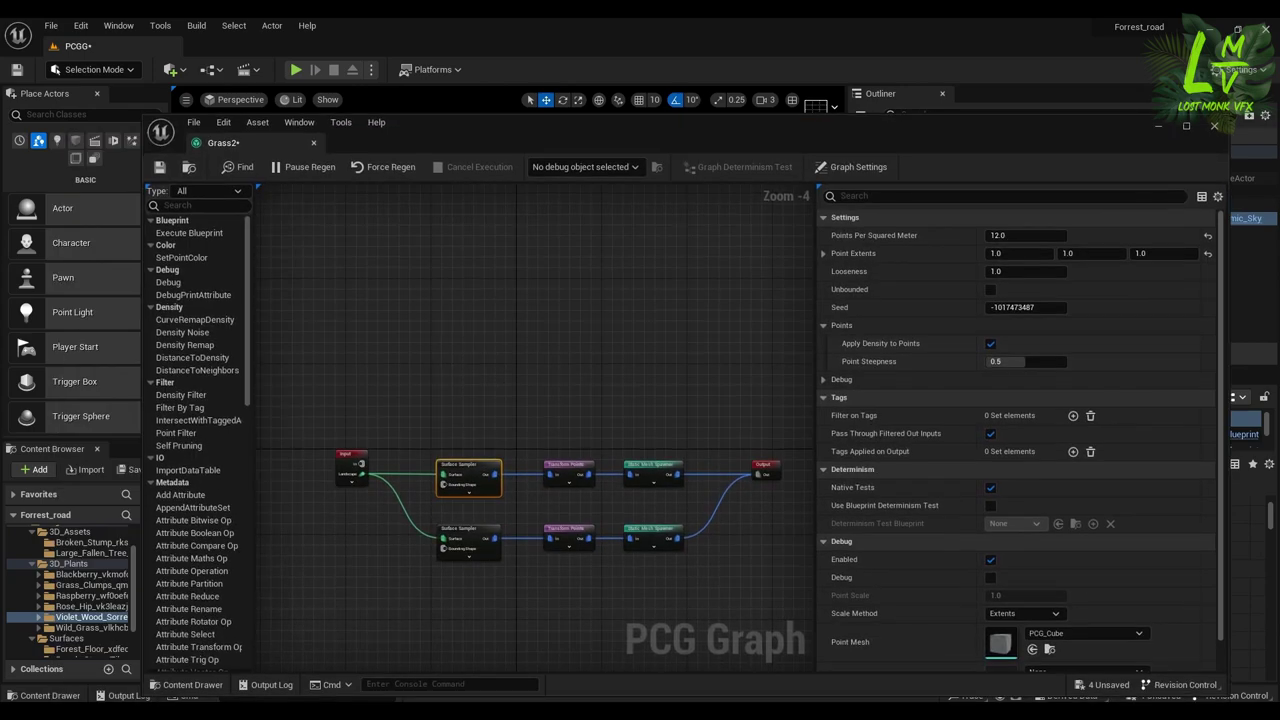
left_click(590, 340)
left_click_drag(424, 507, 714, 590)
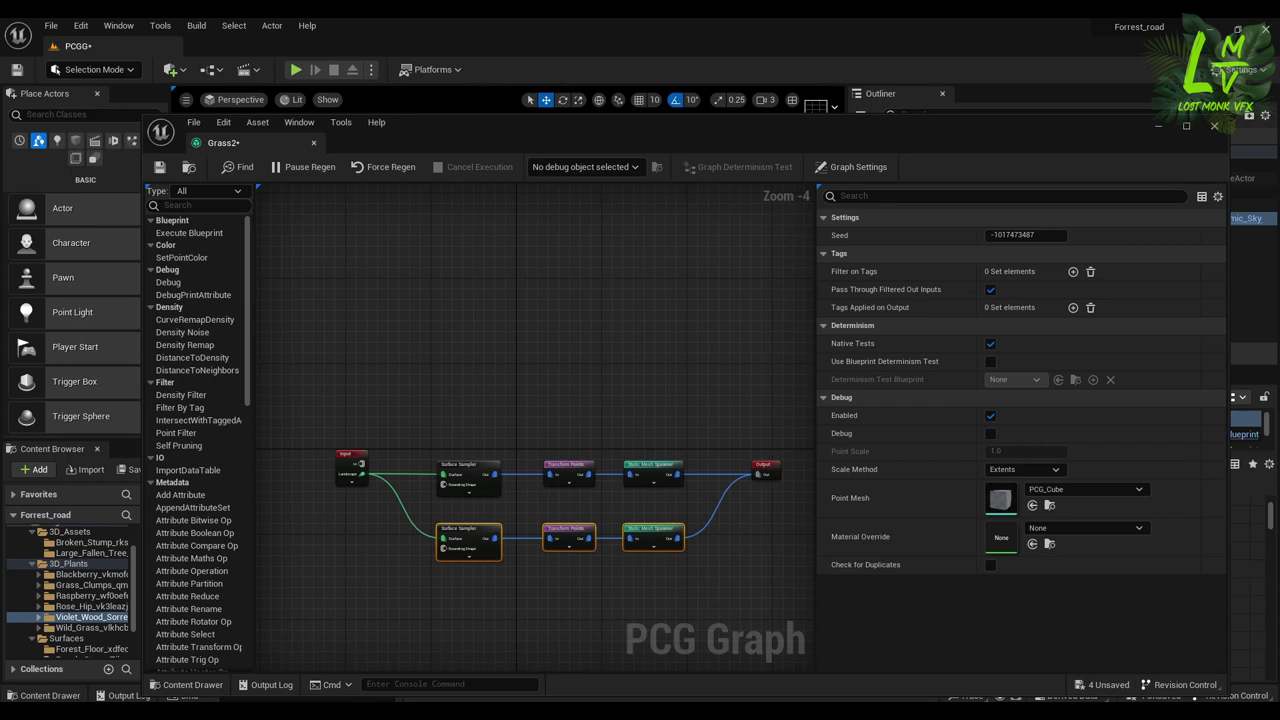
left_click(714, 590)
key("ctrl+v")
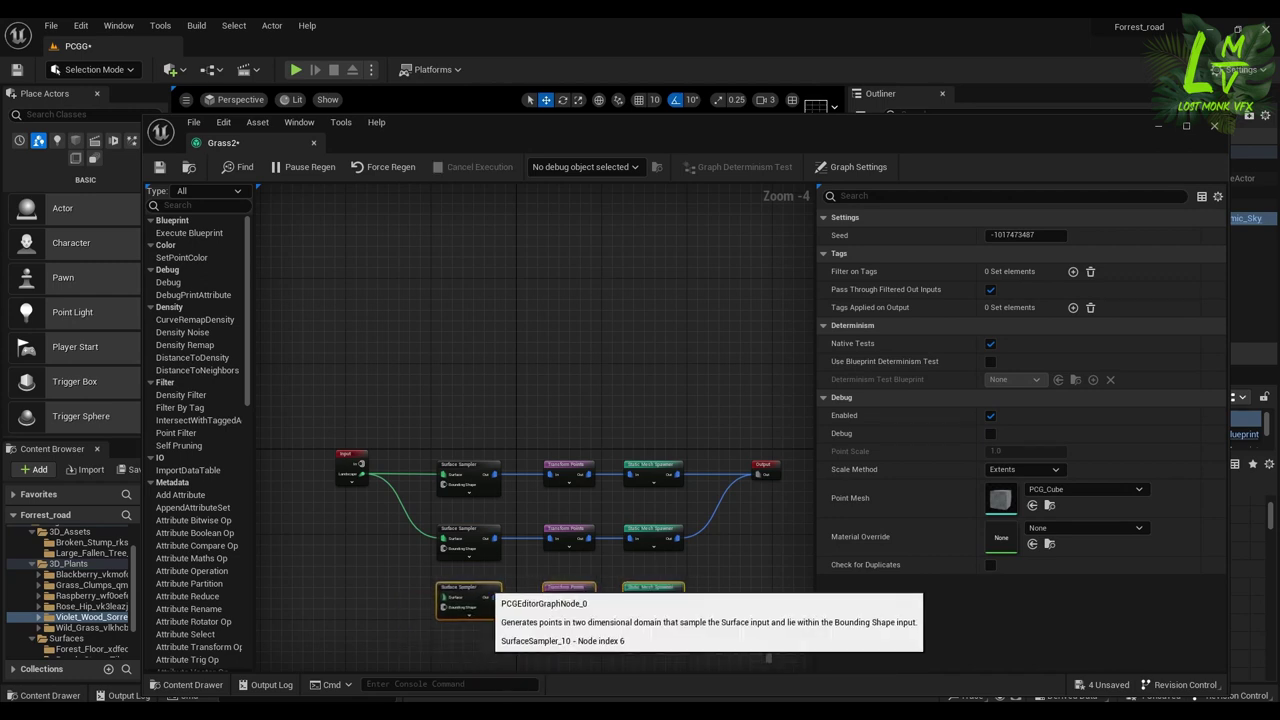
- Reset the third Surface Sampler's Point Extents and Points Per Squared Meter to their defaults
left_click(466, 594)
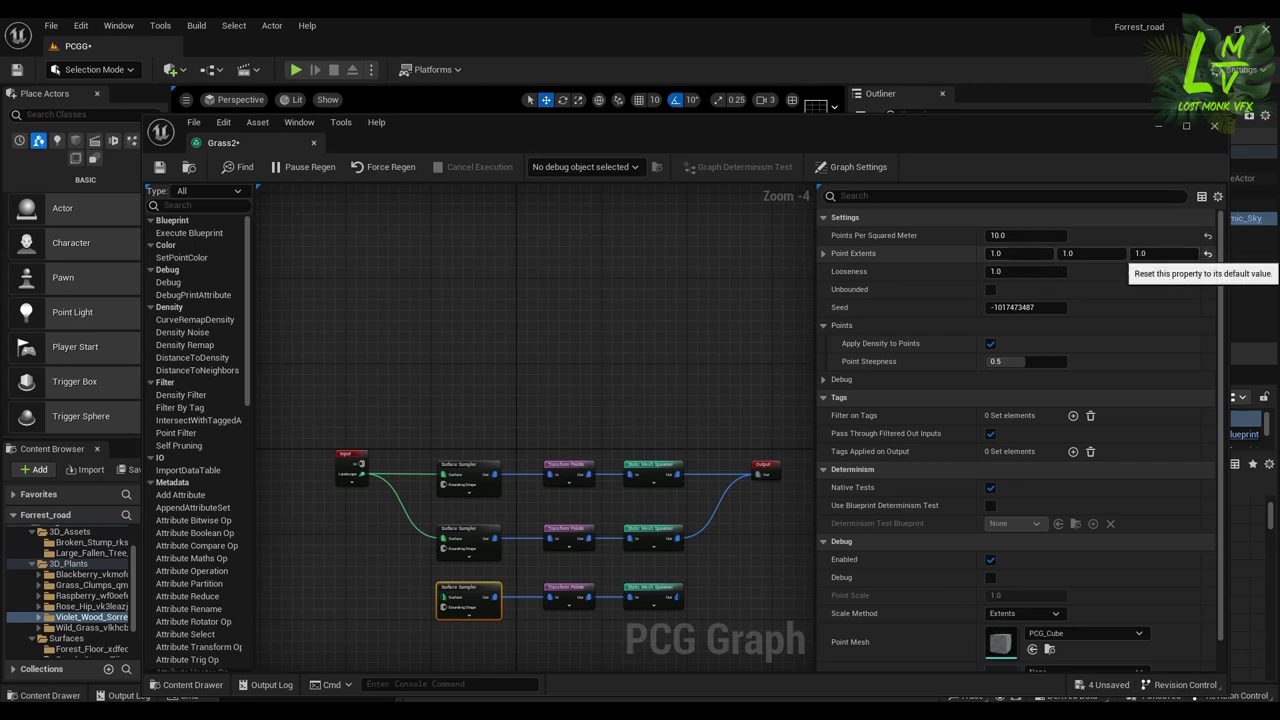
left_click(1207, 253)
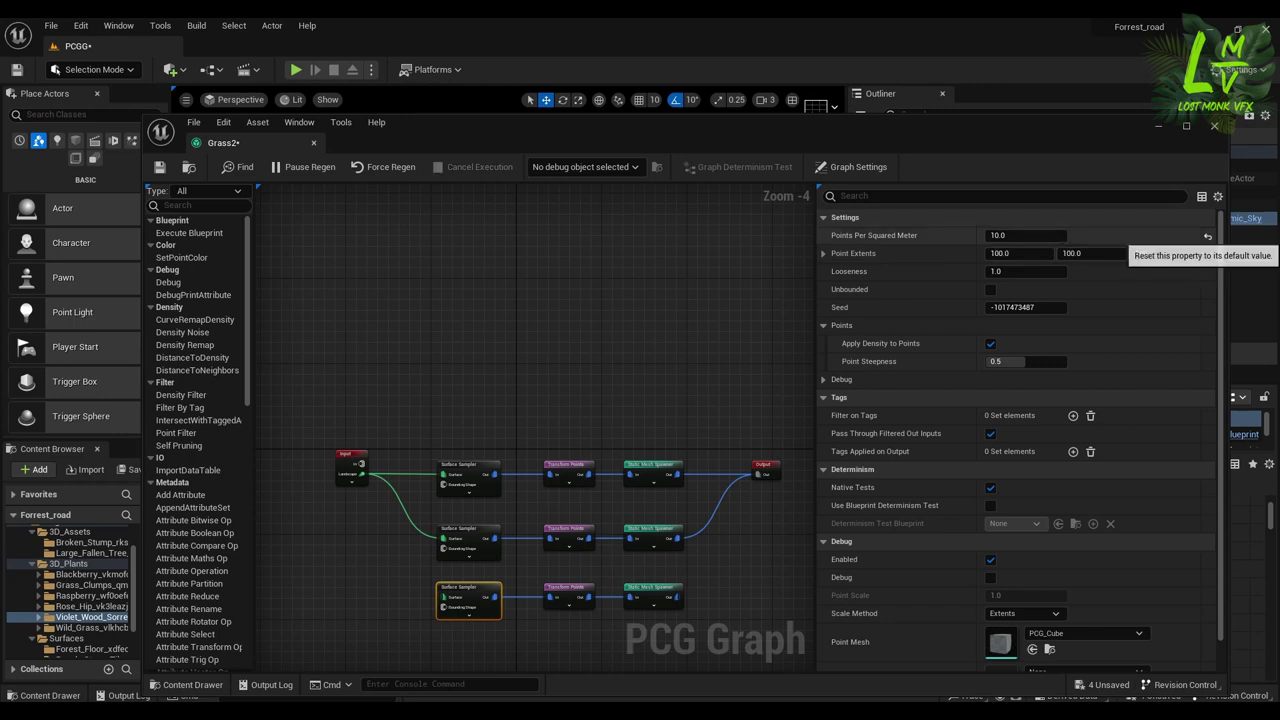
left_click(1207, 235)
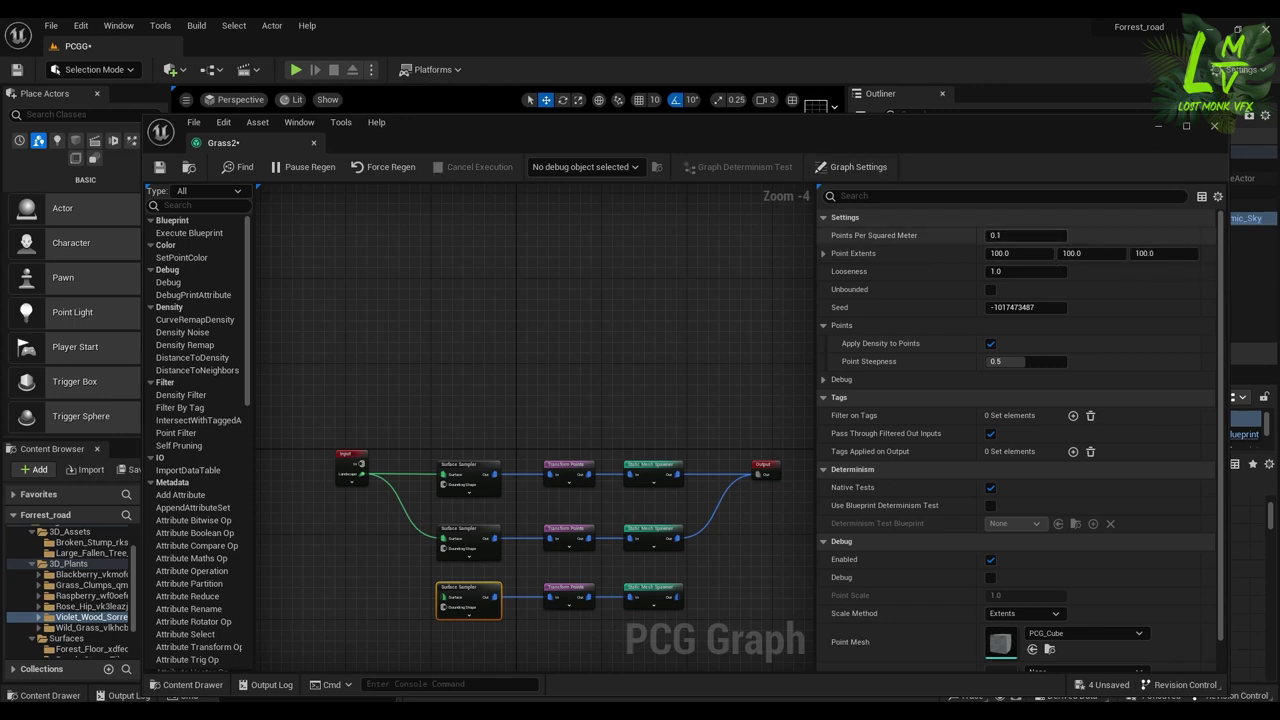
- Connect the third chain from the Input node's Landscape pin to the Output node
left_click_drag(362, 474, 444, 597)
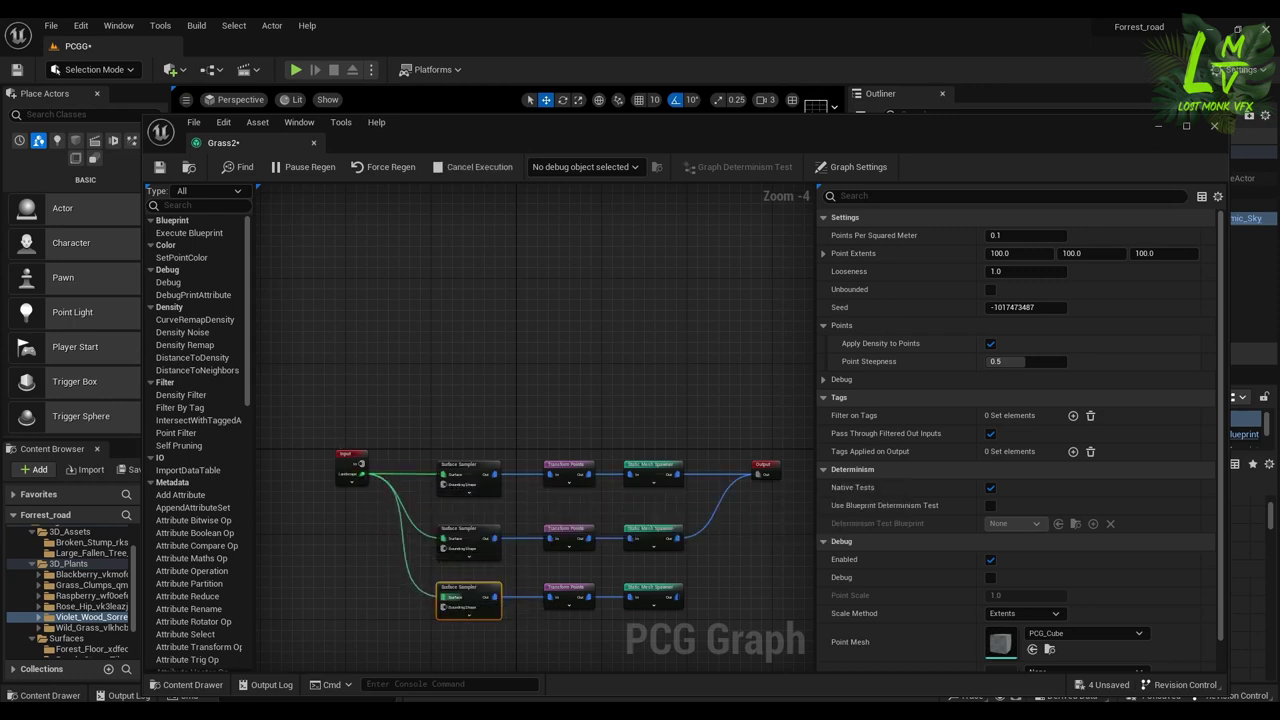
left_click_drag(678, 597, 760, 475)
- Reset the mesh entry of the third Static Mesh Spawner to clear its wood sorrel Static Mesh
left_click(653, 590)
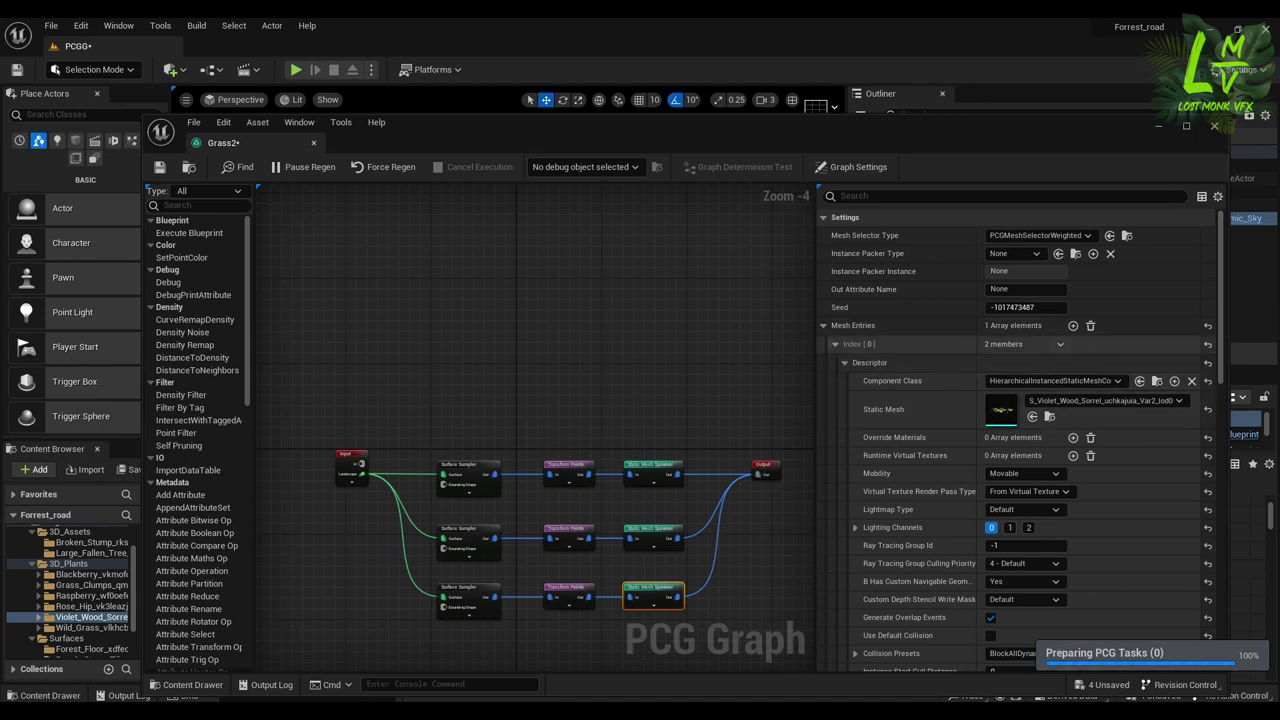
left_click(1060, 344)
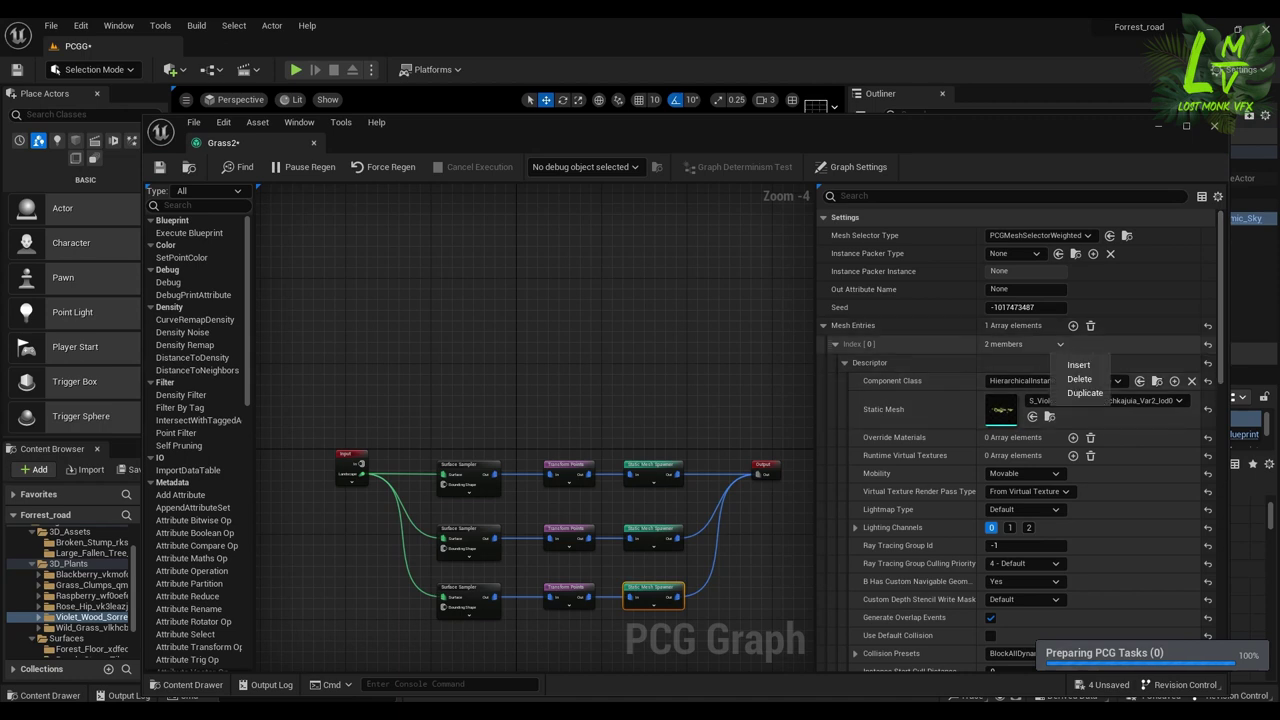
left_click(1060, 344)
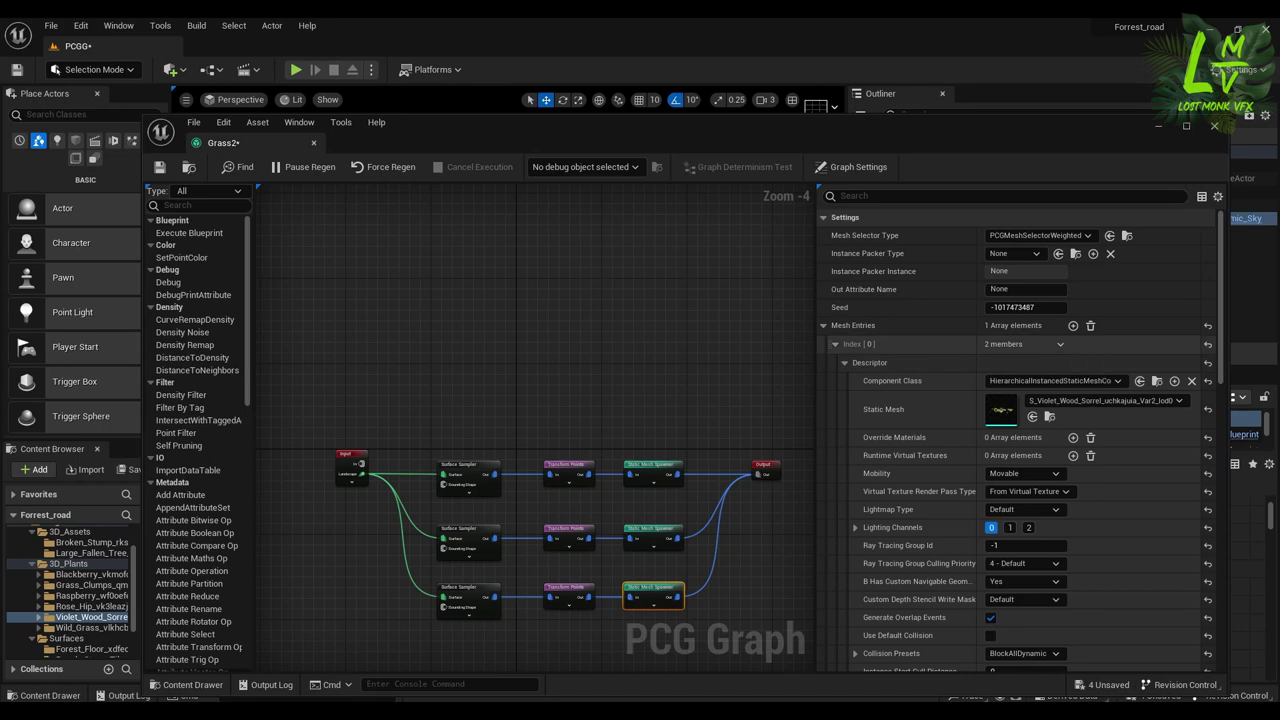
left_click(1207, 344)
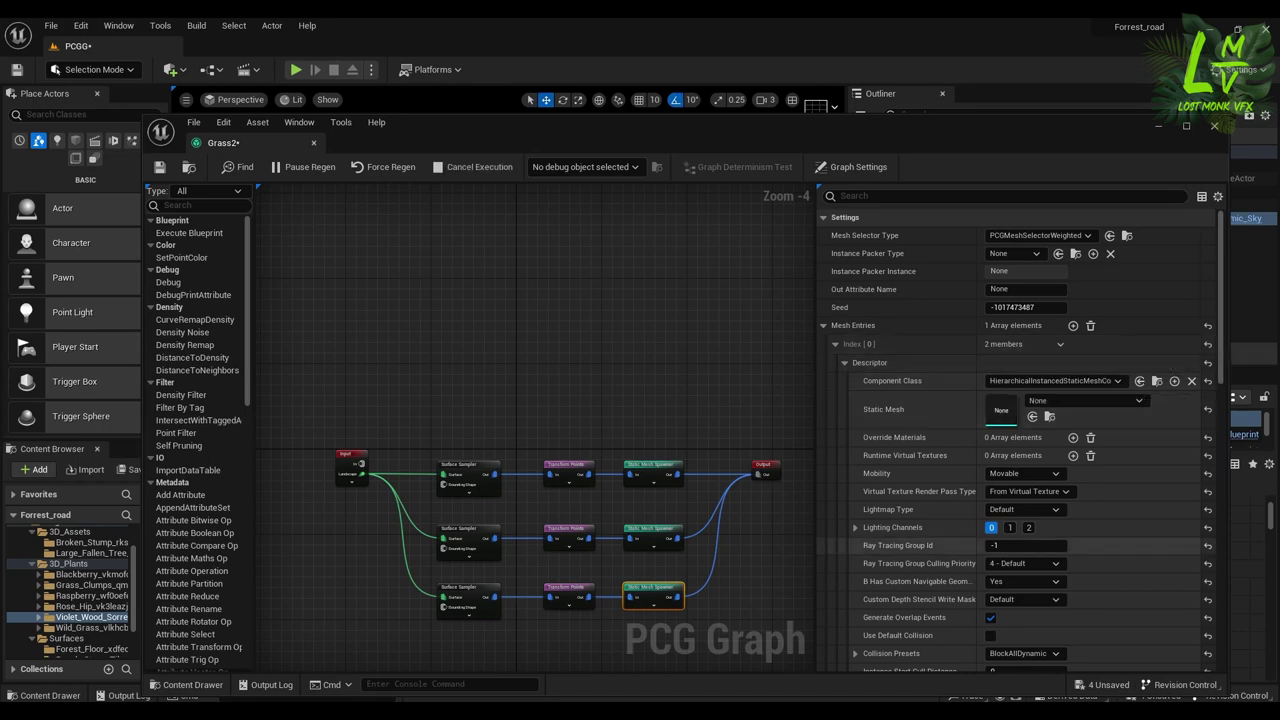
left_click_drag(780, 125, 675, 545)
left_click(821, 107)
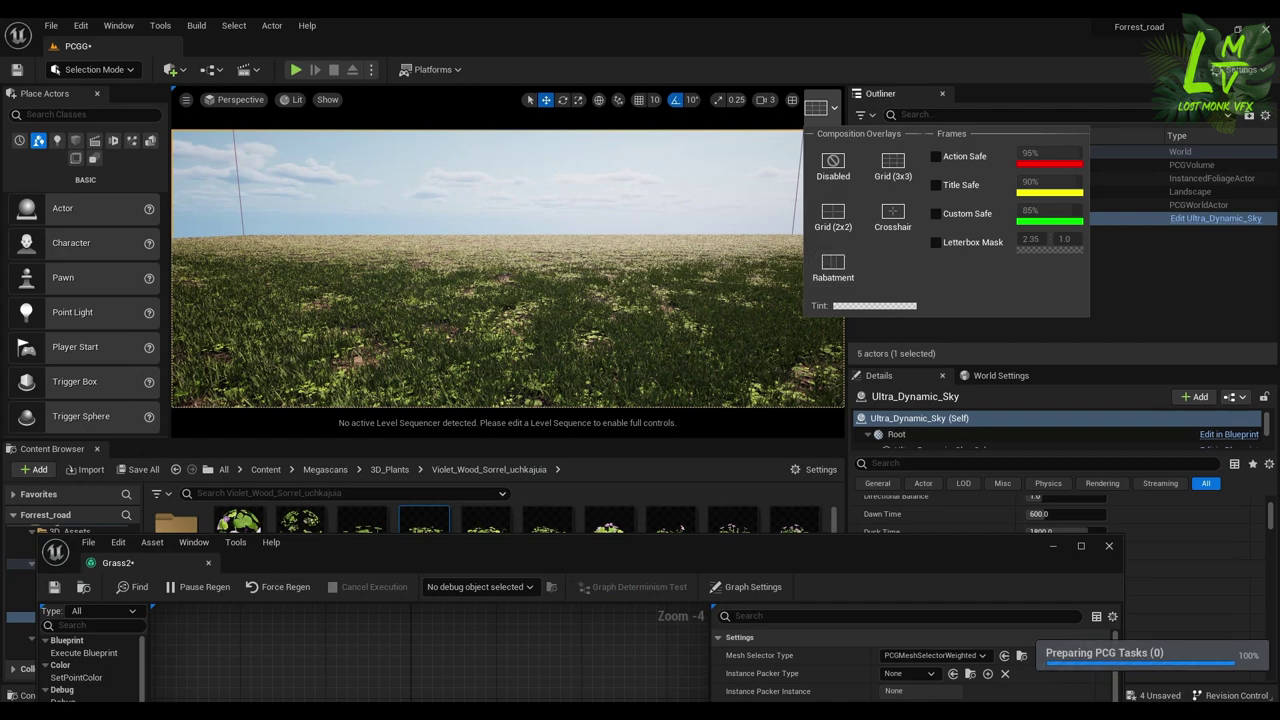
left_click(821, 107)
left_click_drag(760, 552, 882, 134)
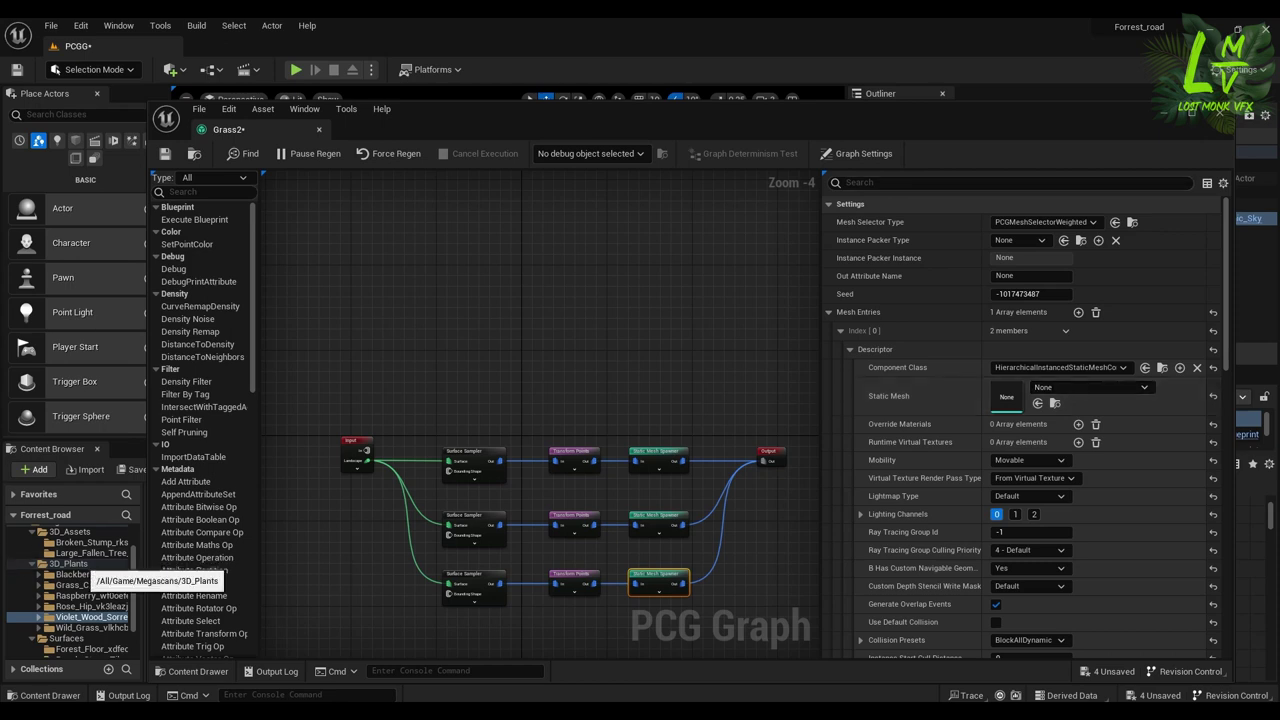
- Browse the Megascans 3D_Plants and 3D_Assets folders for another mesh to scatter, including blackberry, grass clumps, broken stump and large fallen tree
left_click(80, 564)
left_click(84, 575)
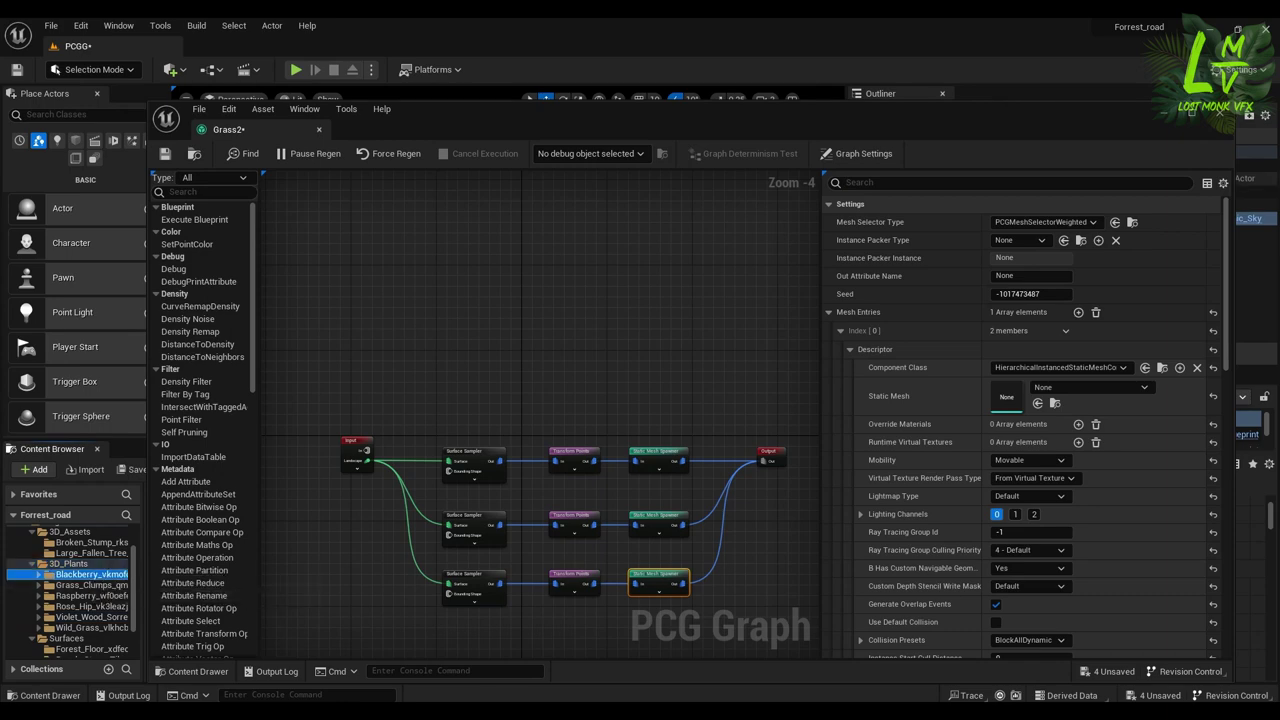
left_click(1164, 113)
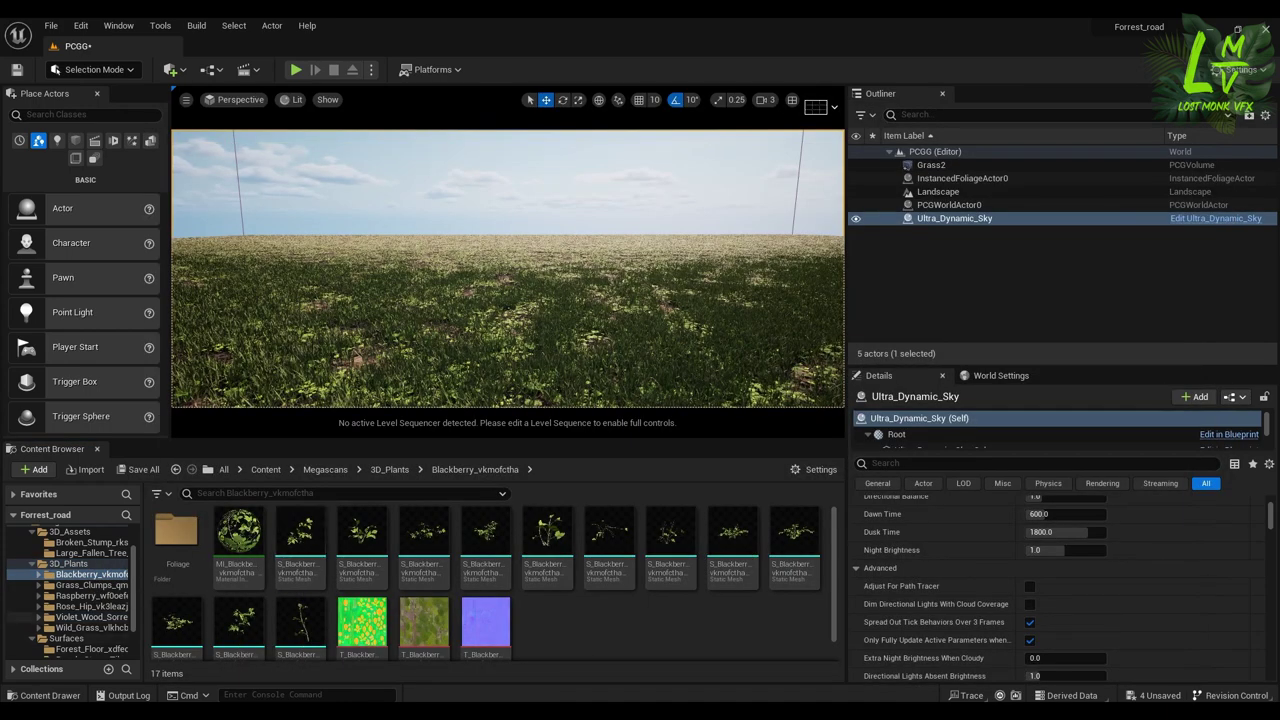
left_click(80, 586)
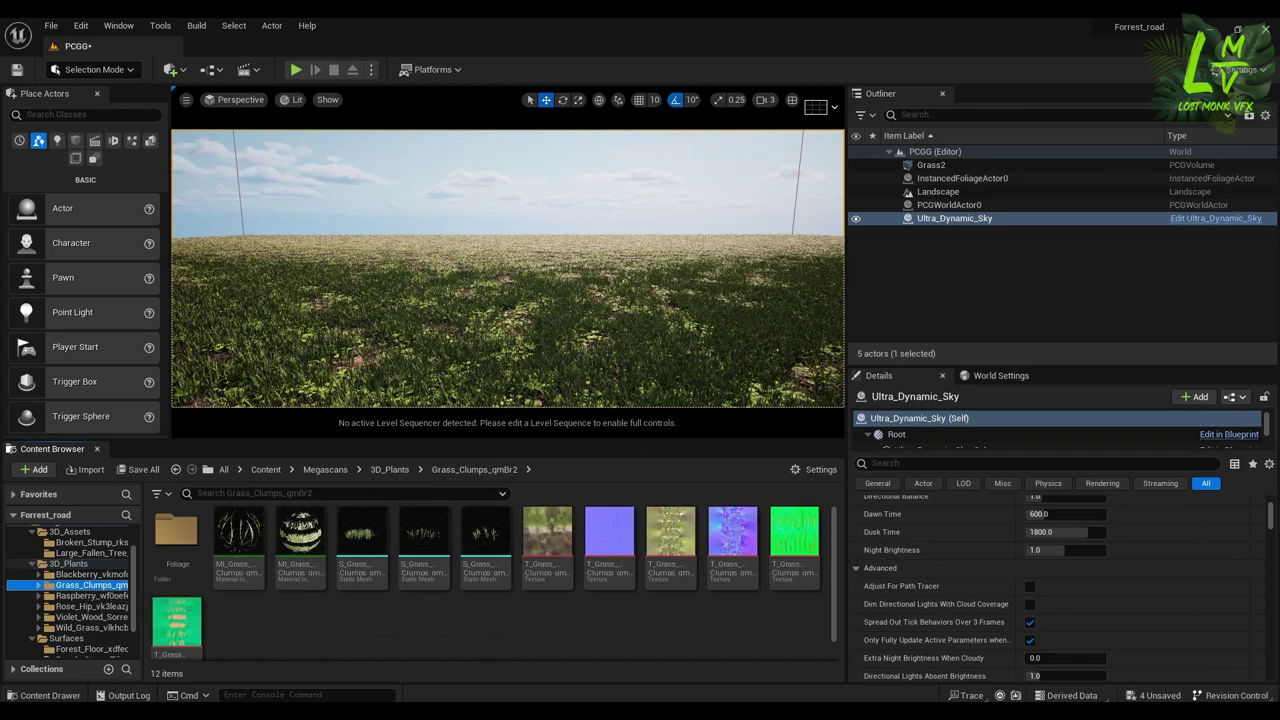
left_click(32, 564)
left_click(91, 556)
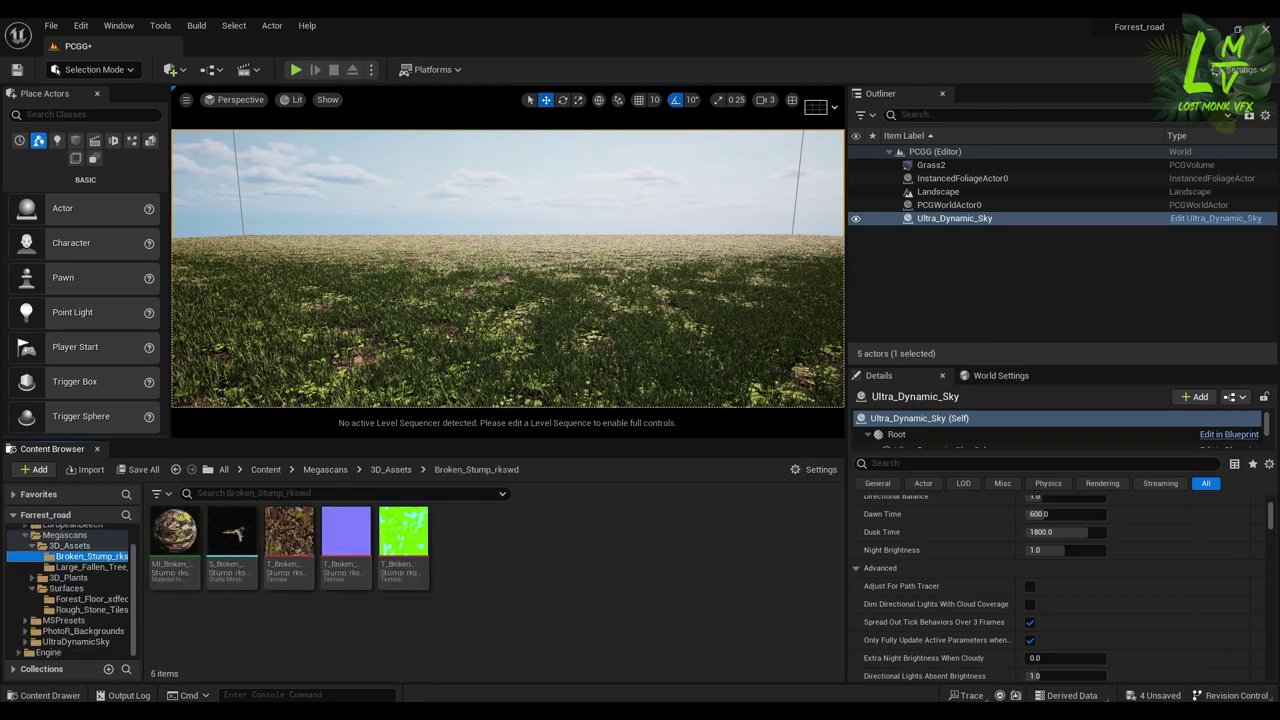
mouse_move(232, 545)
left_click(91, 567)
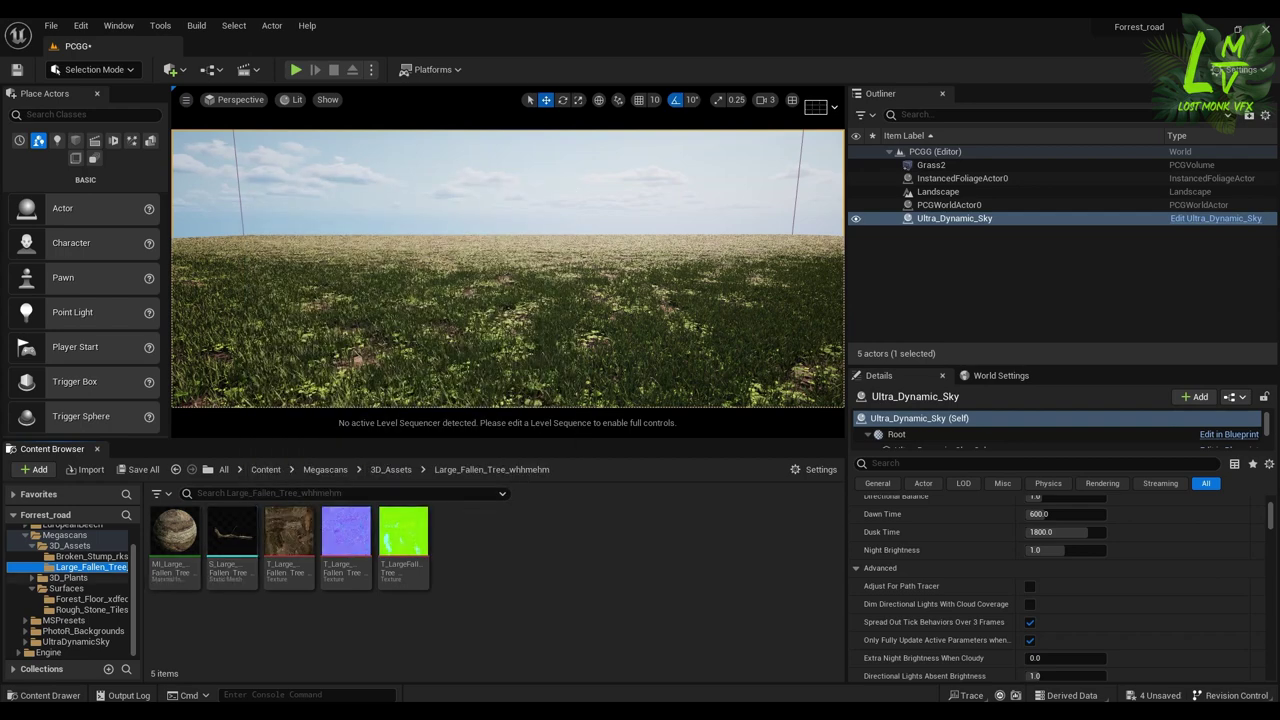
- Assign the S_Broken_Stump_rkswd_high mesh to the third Static Mesh Spawner's entry and check the scattered stumps in the viewport
left_click(91, 556)
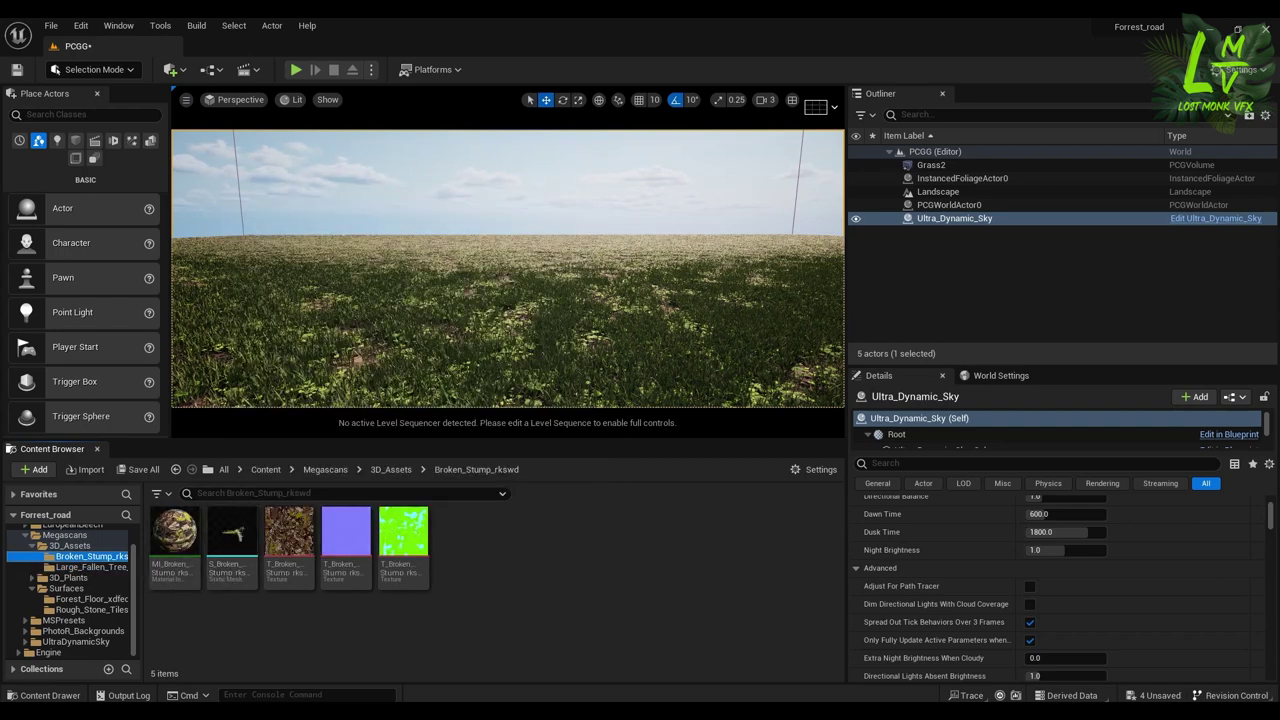
mouse_move(232, 545)
left_click(232, 545)
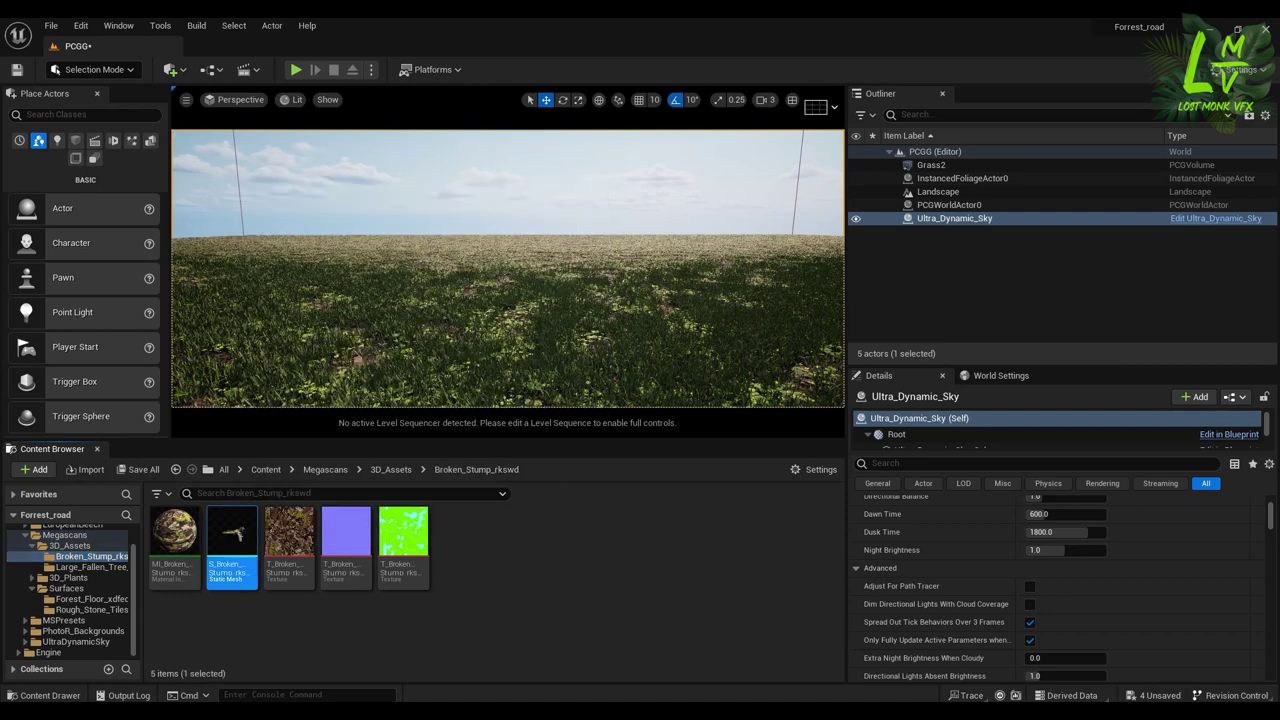
mouse_move(638, 715)
left_click(709, 650)
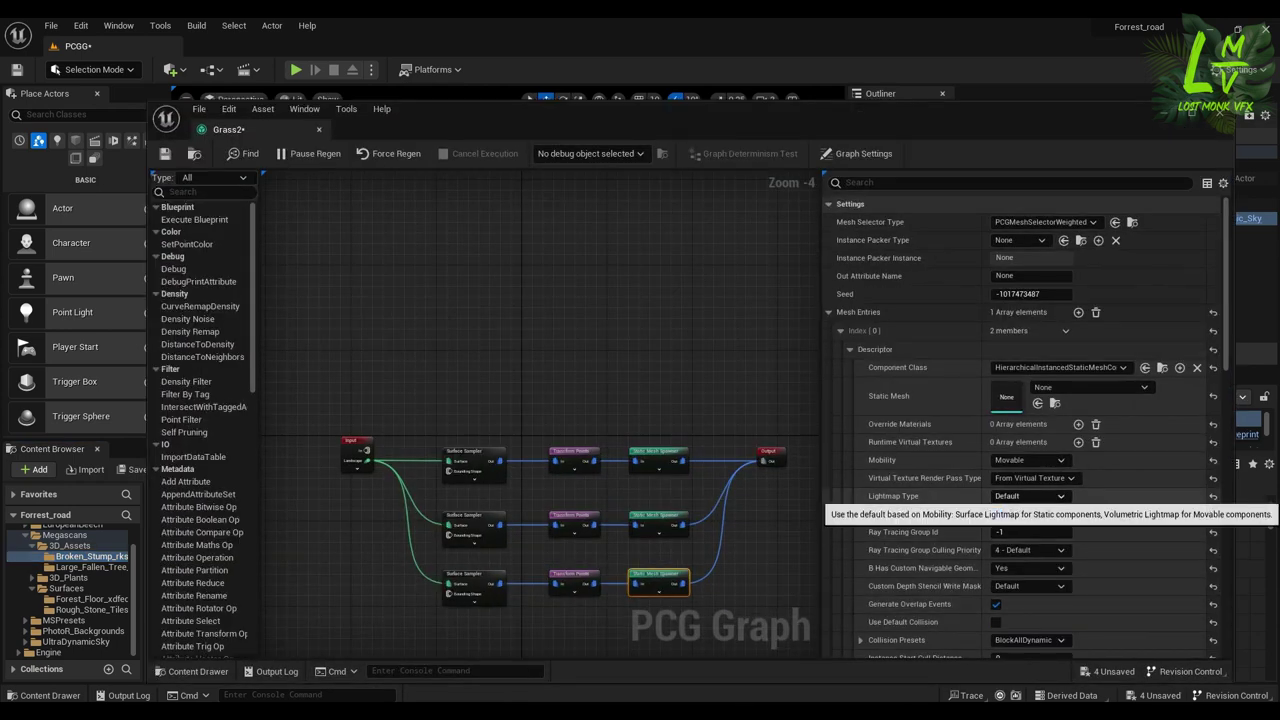
left_click(1037, 403)
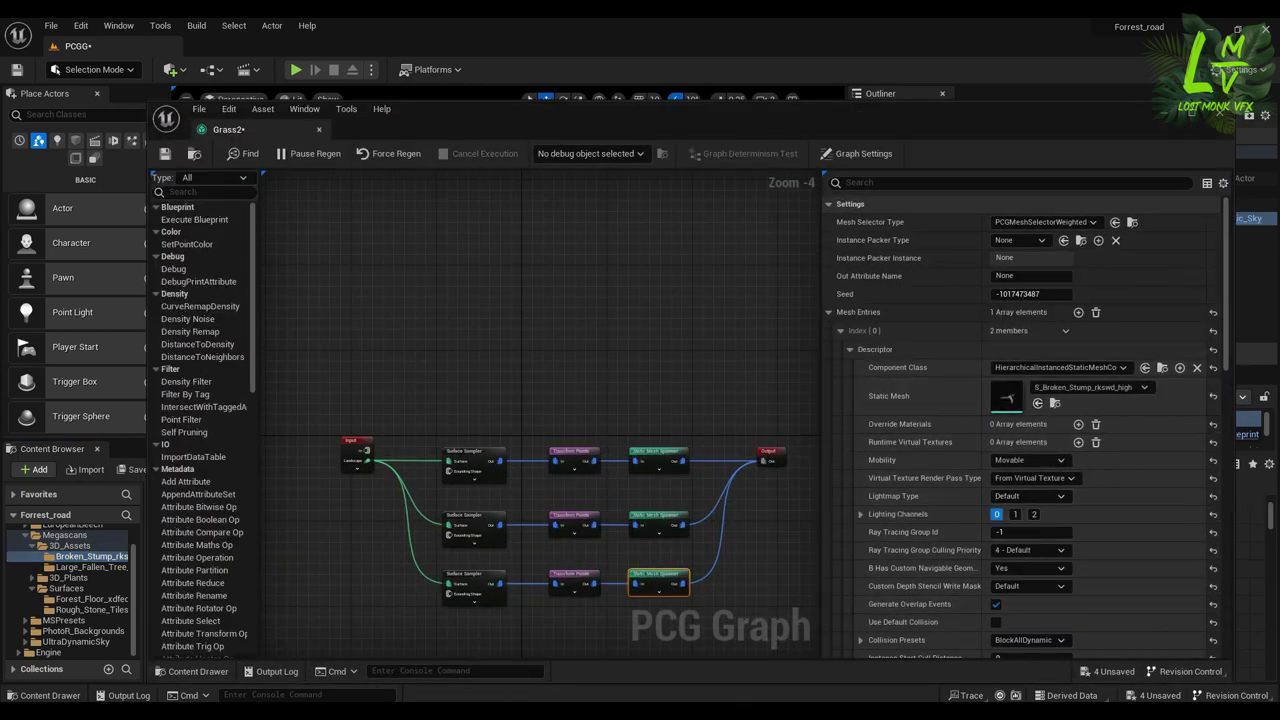
left_click_drag(1002, 112, 987, 442)
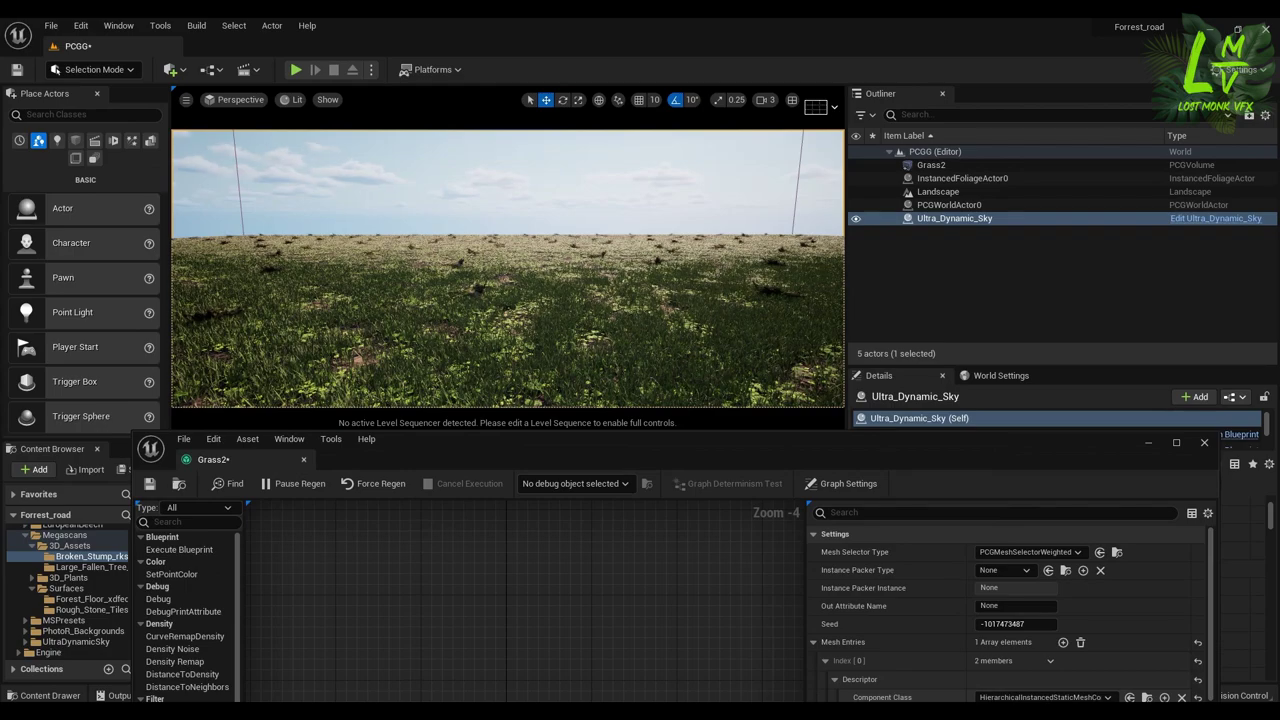
right_click_drag(508, 270, 290, 312)
right_click_drag(838, 251, 838, 251)
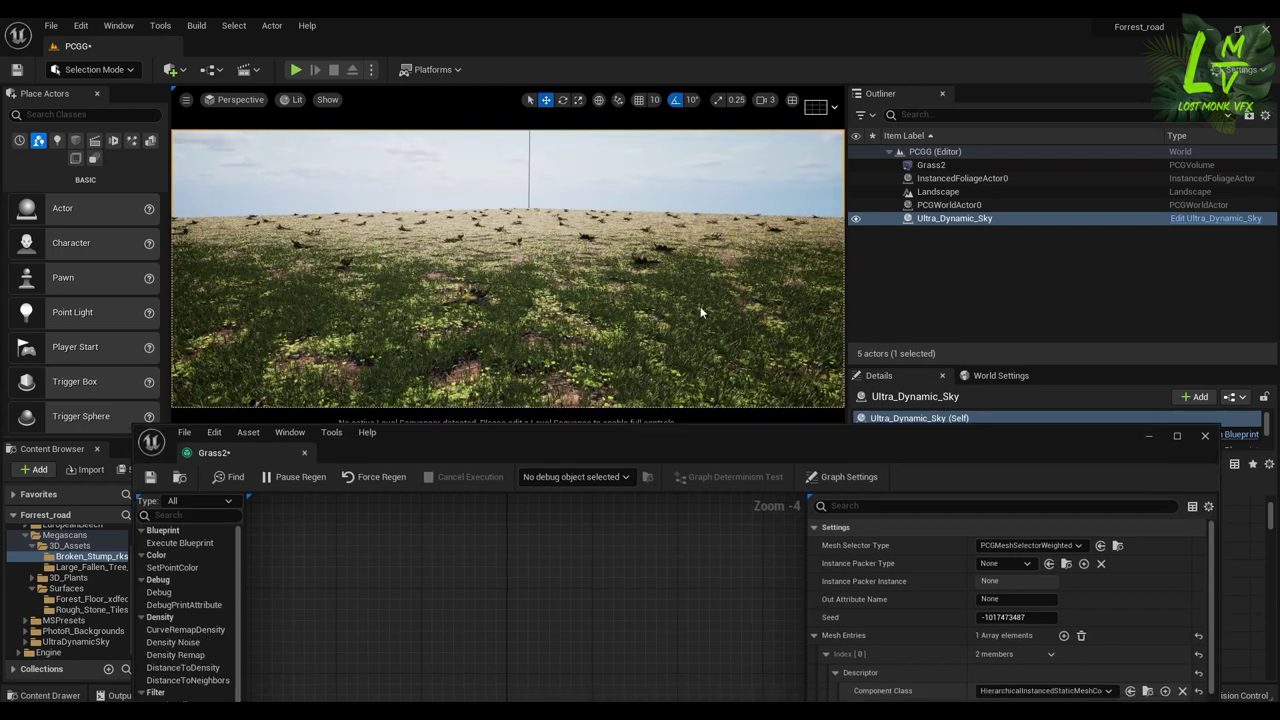
- Set the third Surface Sampler's Points Per Squared Meter to 0.01 and check the stump density in the viewport
left_click_drag(700, 459, 707, 195)
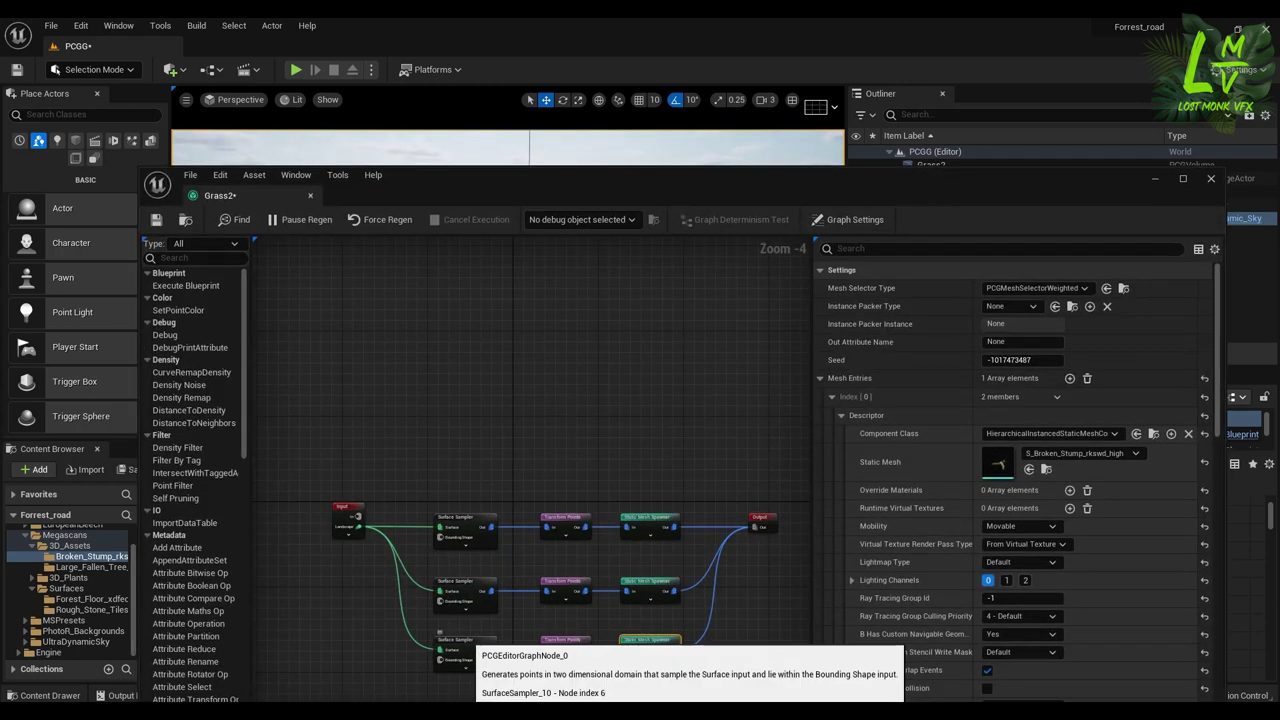
left_click(465, 645)
left_click_drag(700, 195, 677, 305)
left_click(990, 398)
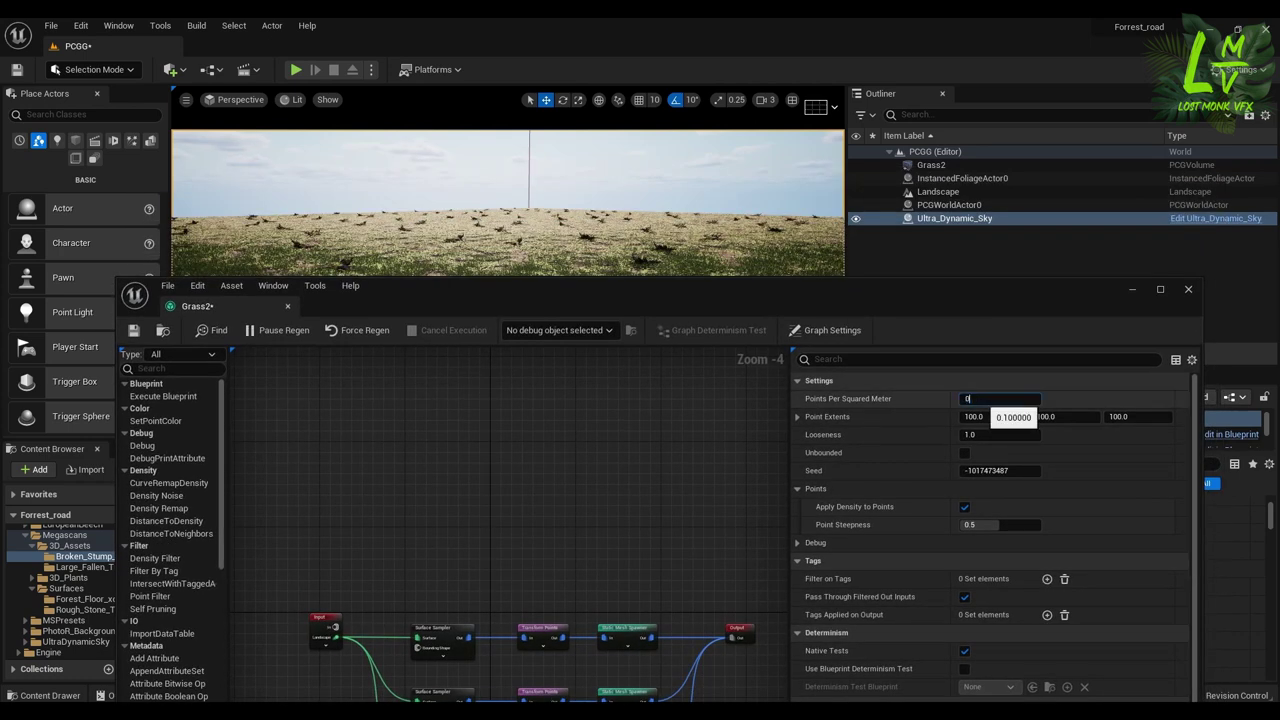
type("0.01")
key("Return")
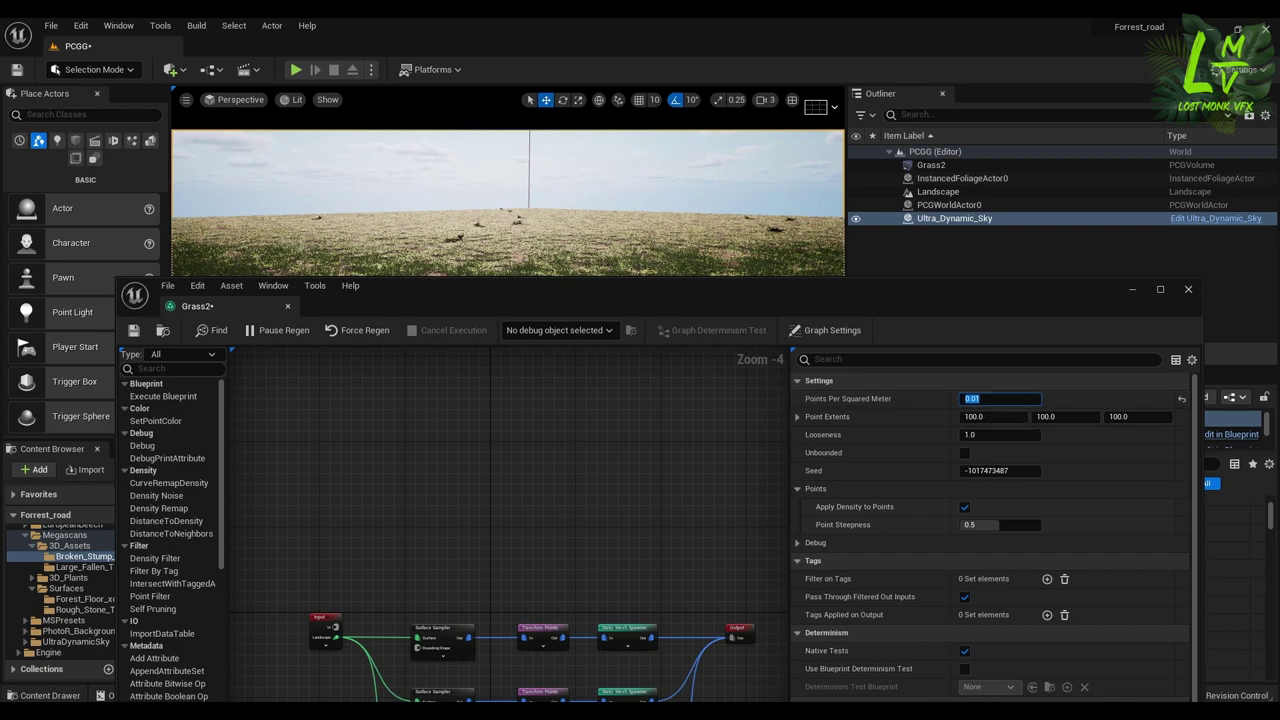
left_click_drag(752, 303, 686, 408)
right_click_drag(508, 270, 468, 255)
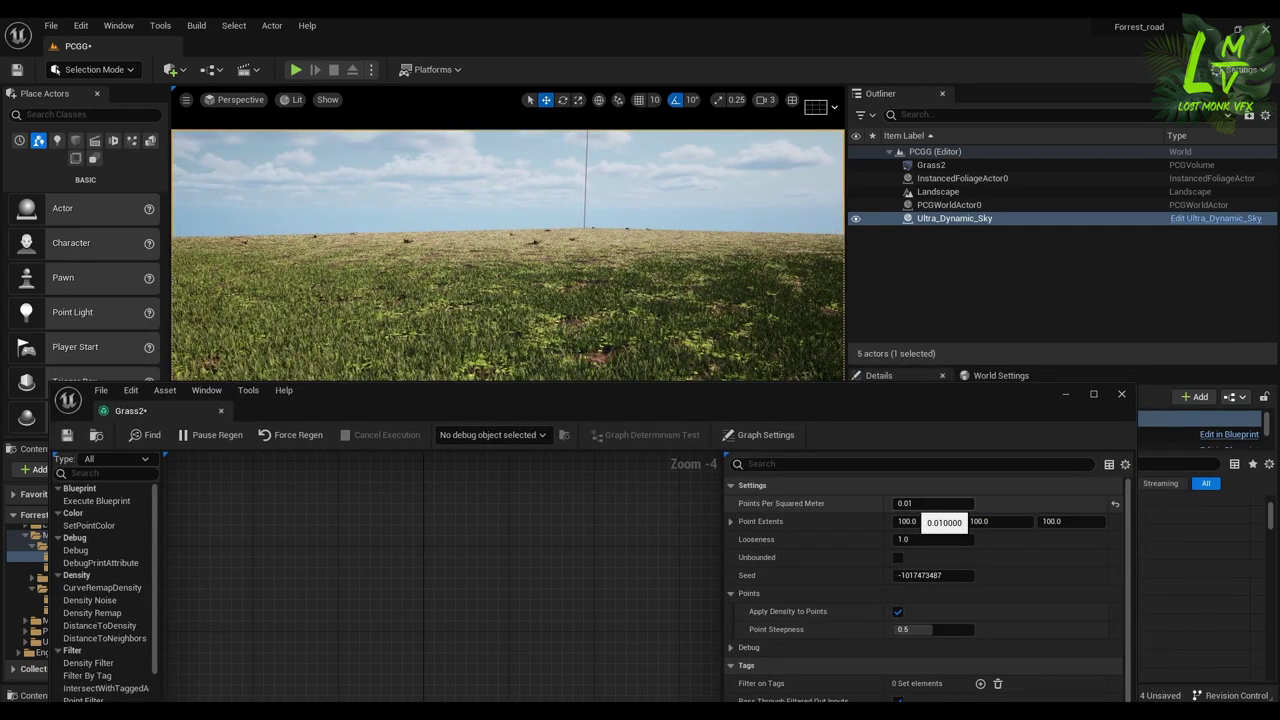
- Lower the stump chain's Points Per Squared Meter to 0.001 and check the sparser distribution
left_click(909, 503)
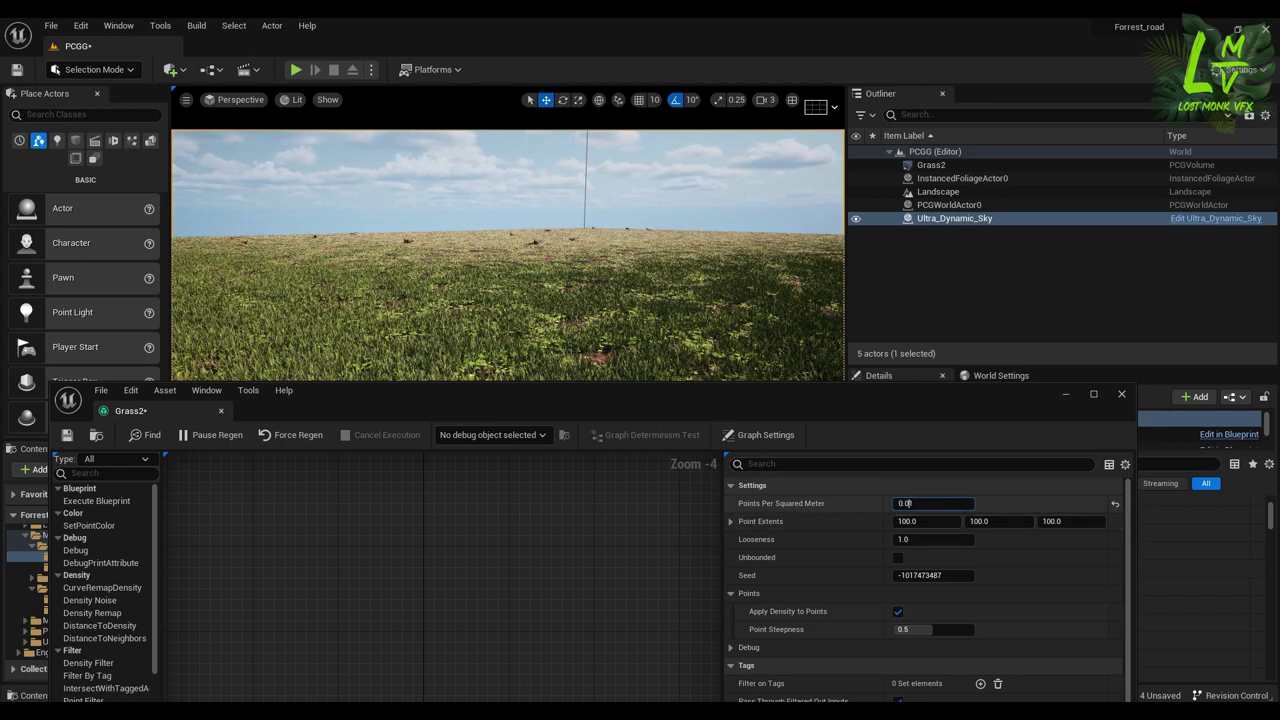
type("0")
key("Return")
mouse_move(508, 260)
right_mouse_down()
mouse_move(640, 260)
mouse_move(451, 255)
mouse_move(533, 255)
mouse_move(511, 255)
right_mouse_up()
left_click_drag(629, 407, 714, 117)
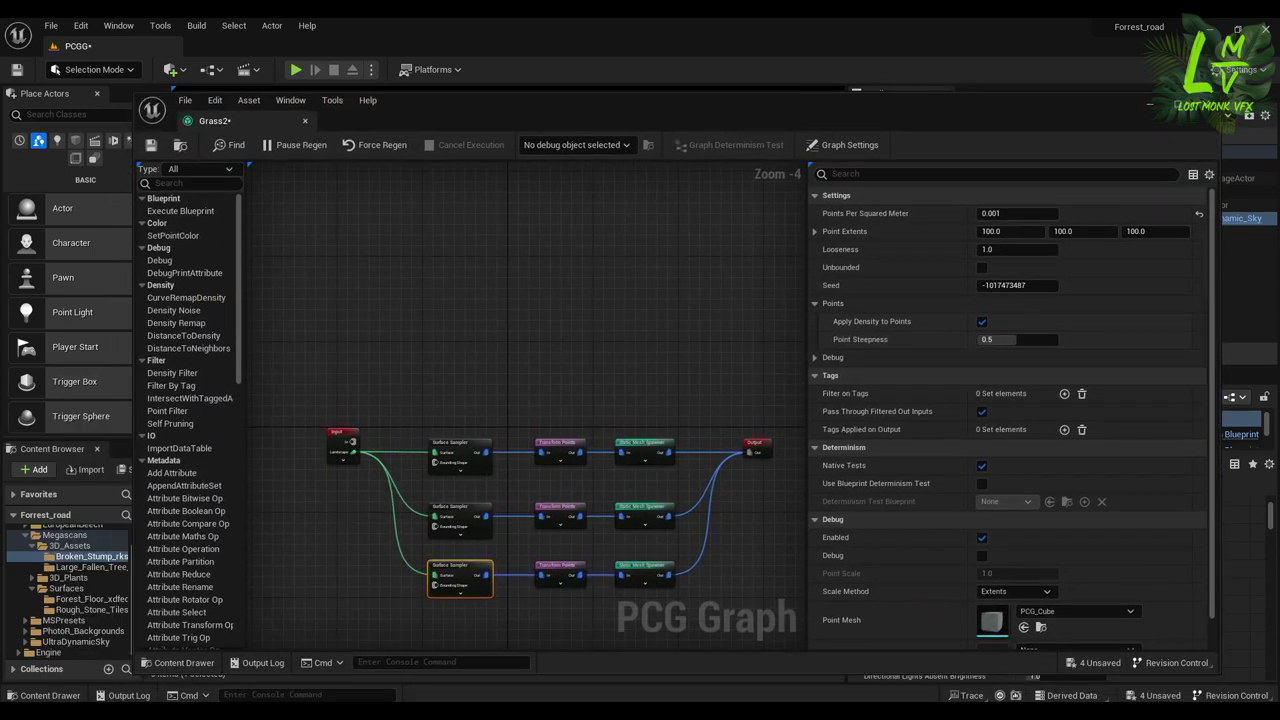
- Add a second mesh entry to the third Static Mesh Spawner and expand its Descriptor settings
left_click(644, 568)
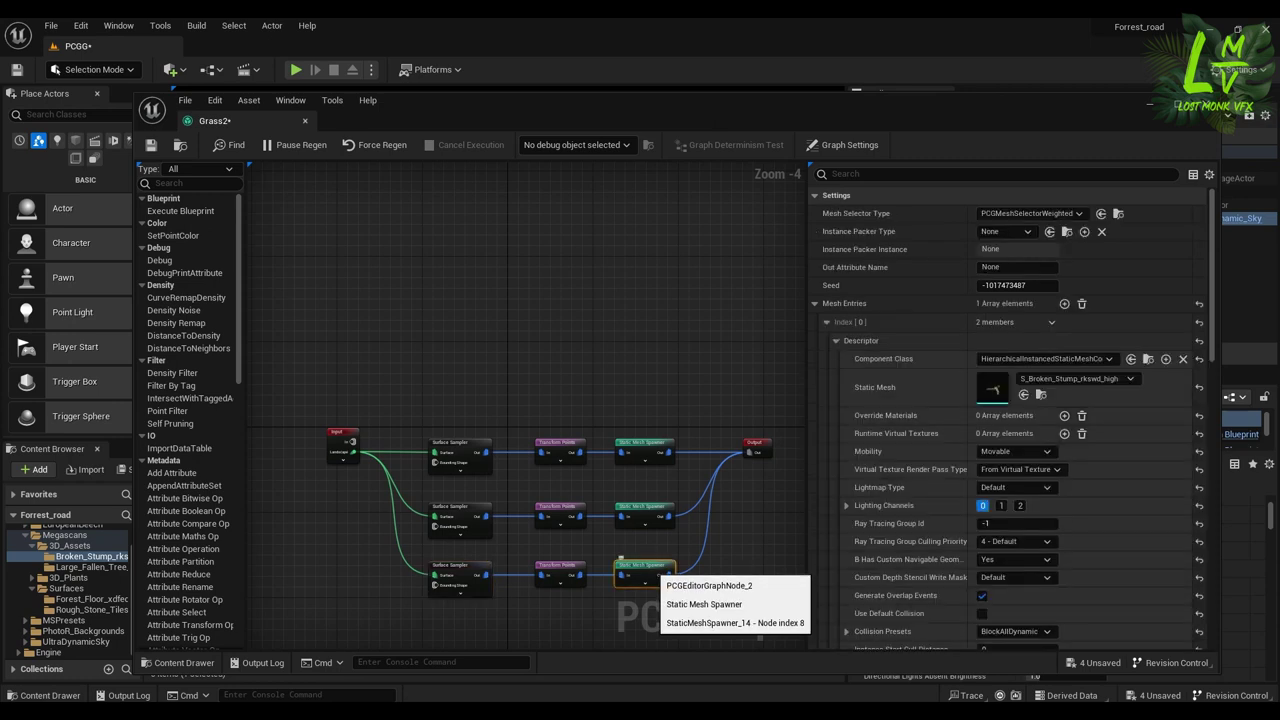
left_click(827, 322)
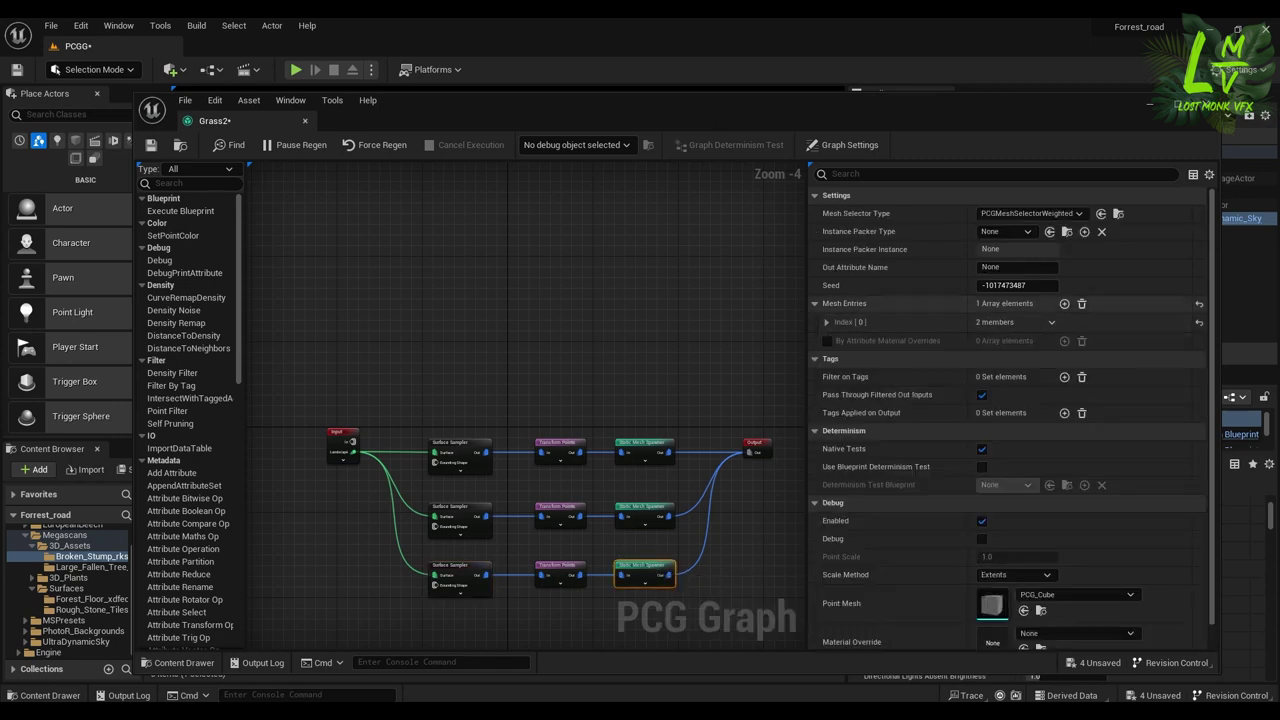
left_click(1064, 303)
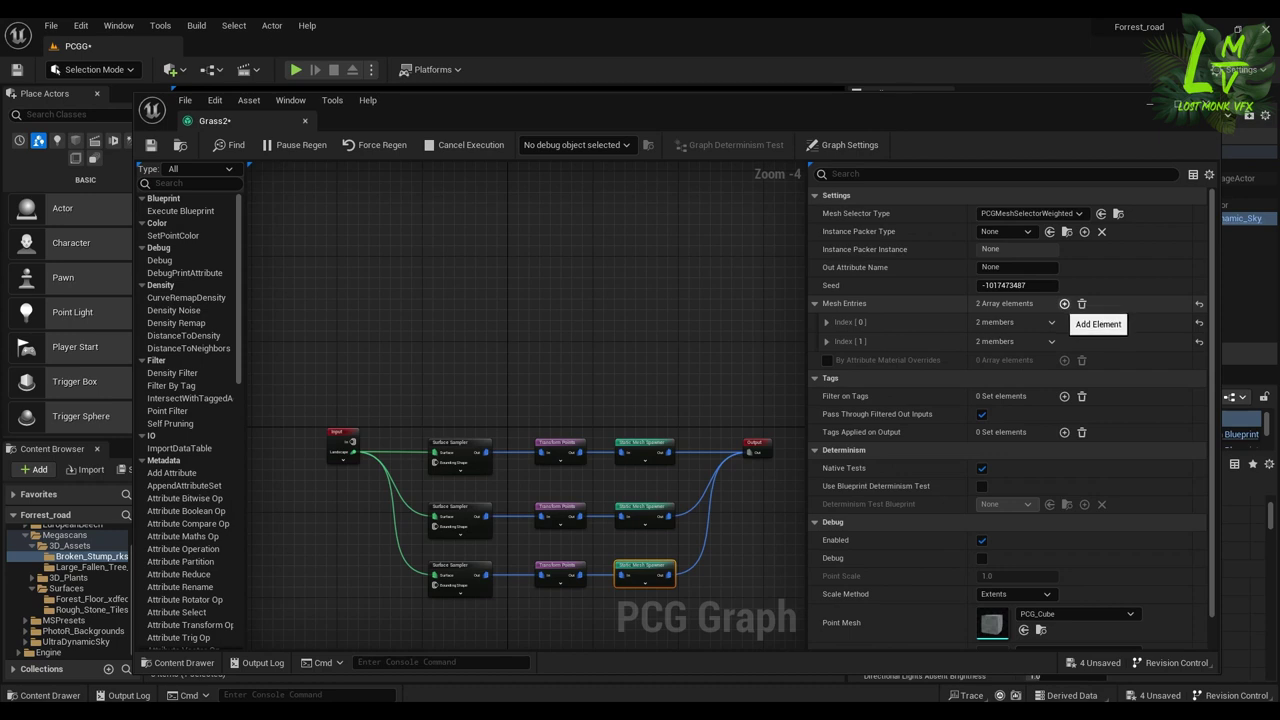
left_click(826, 341)
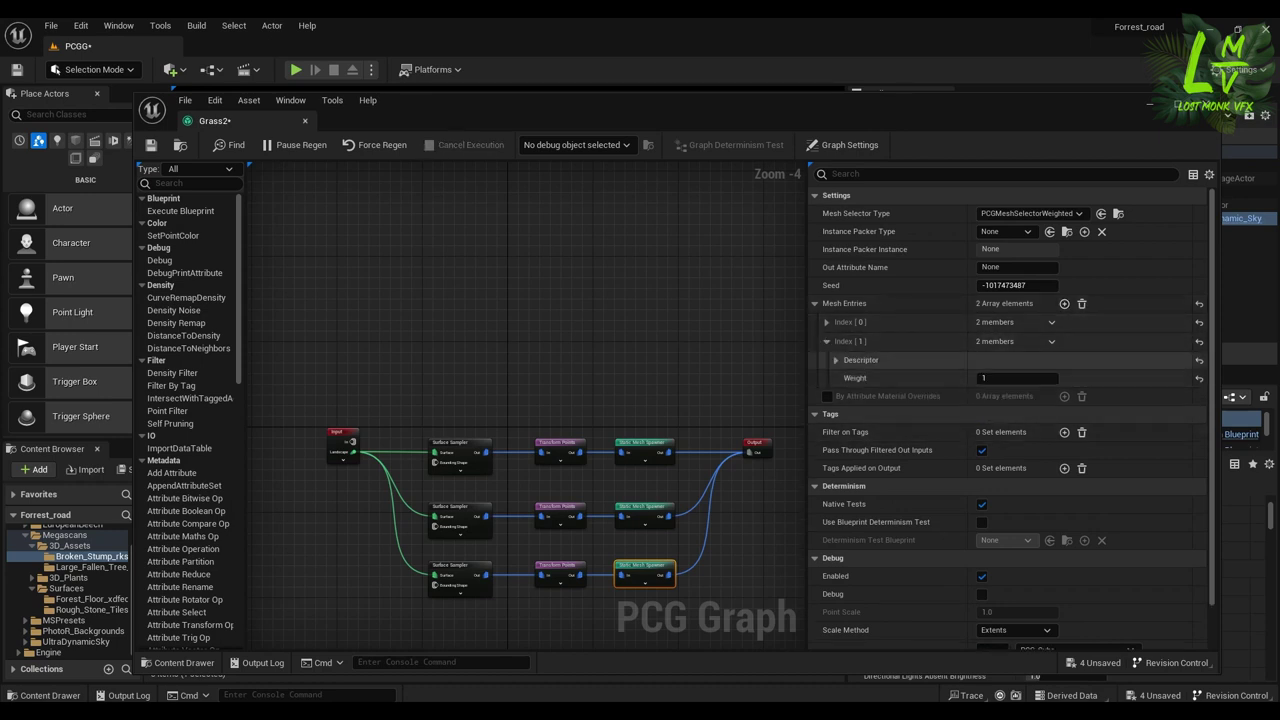
left_click(835, 360)
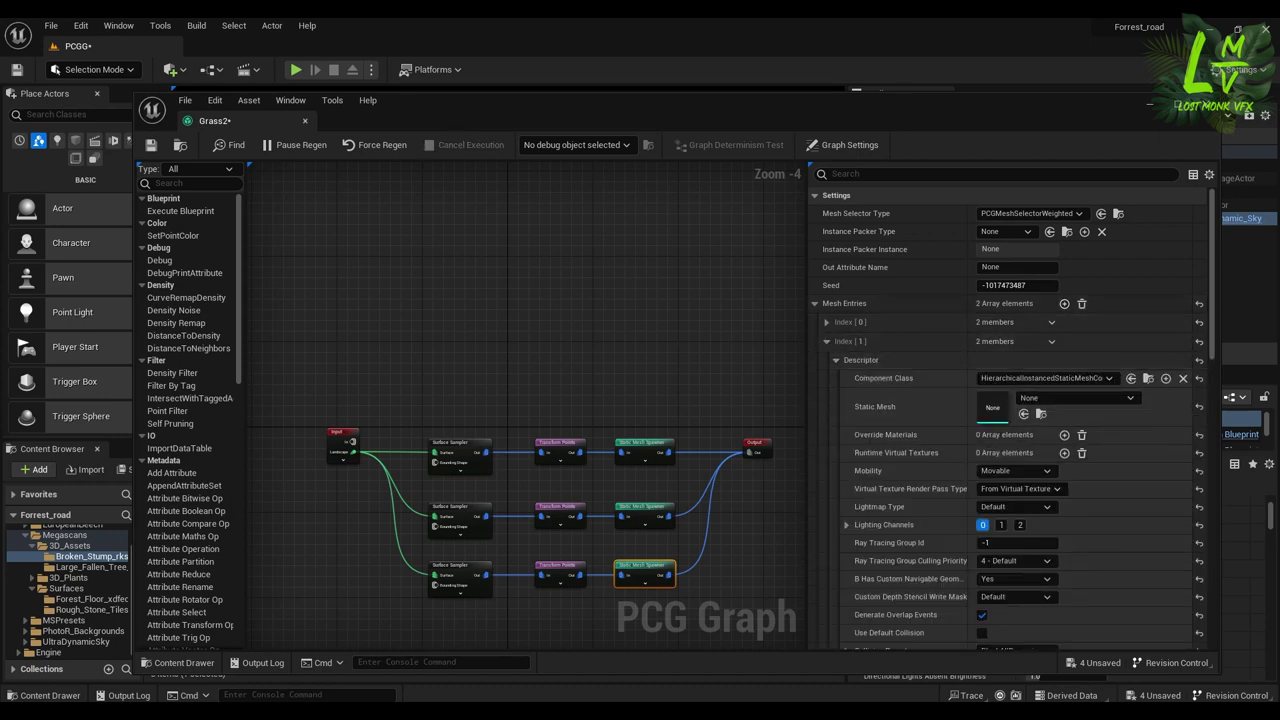
- Assign the S_Large_Fallen_Tree_whhmehm_high_Var1 mesh to the spawner's second mesh entry and inspect the fallen trees in the viewport
left_click(74, 567)
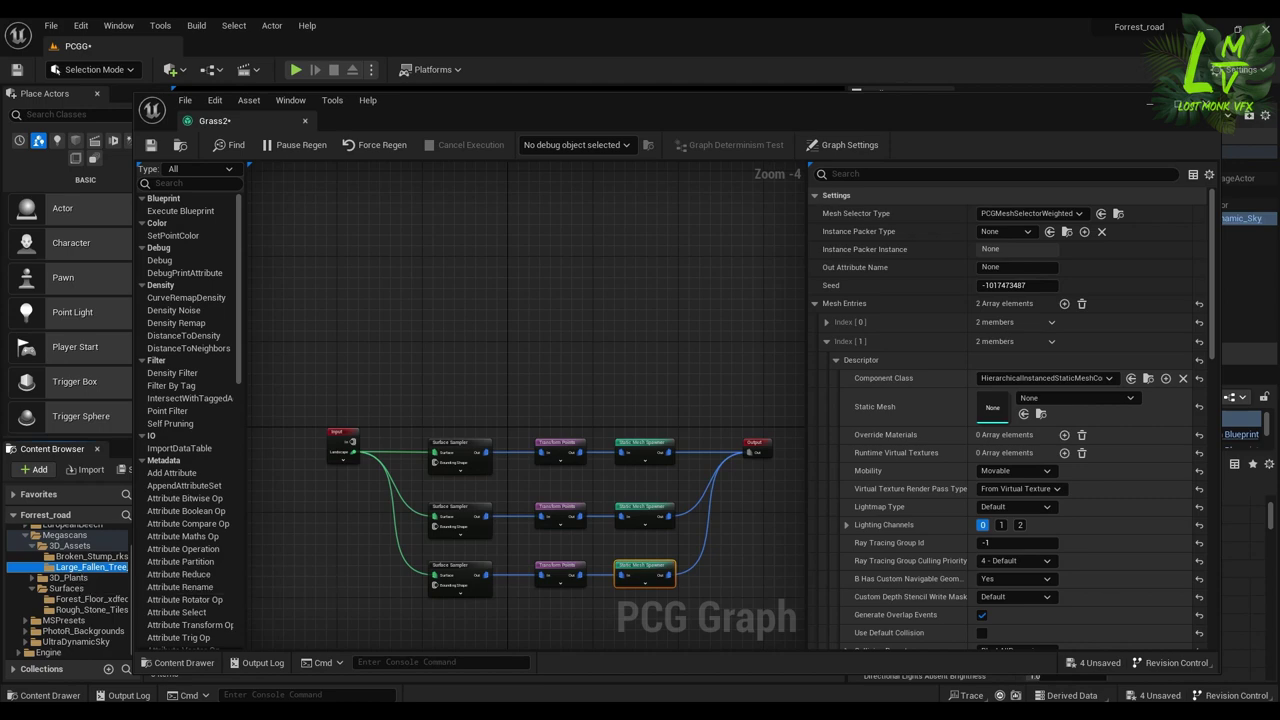
left_click_drag(494, 105, 857, 126)
left_click(229, 565)
left_click_drag(857, 121, 592, 47)
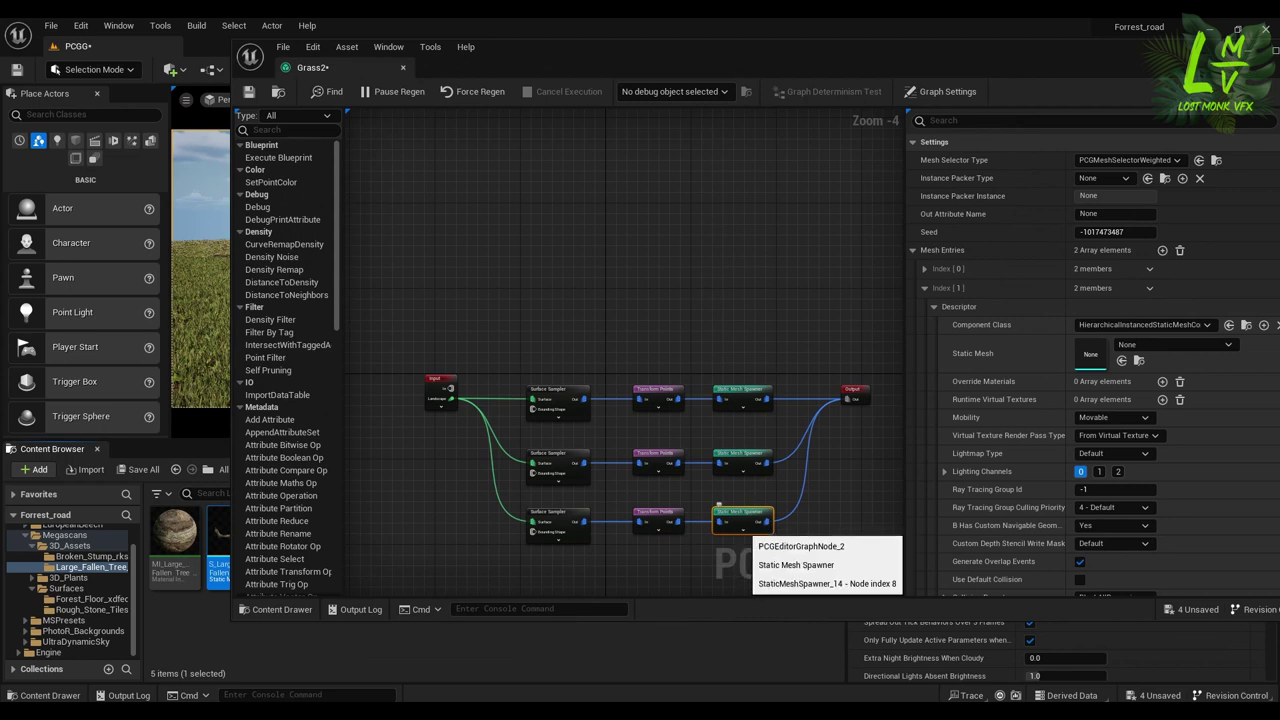
left_click(1121, 360)
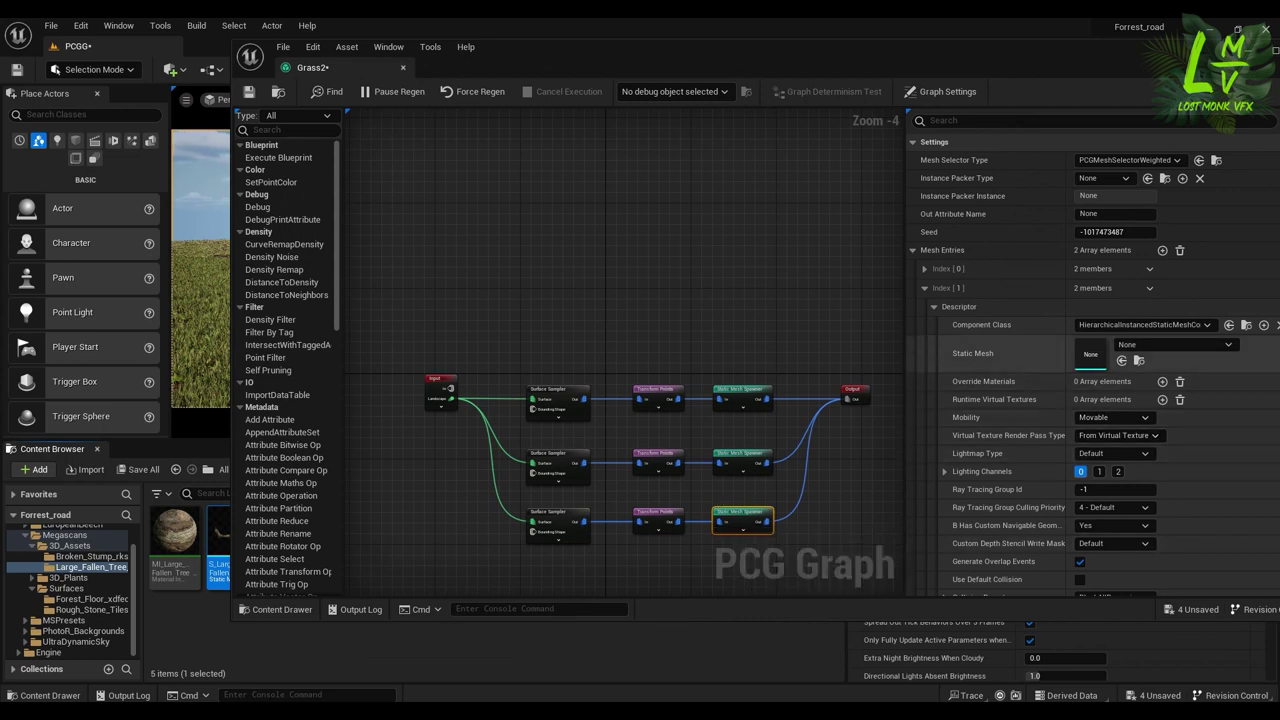
left_click_drag(1123, 57, 1105, 454)
key("w")
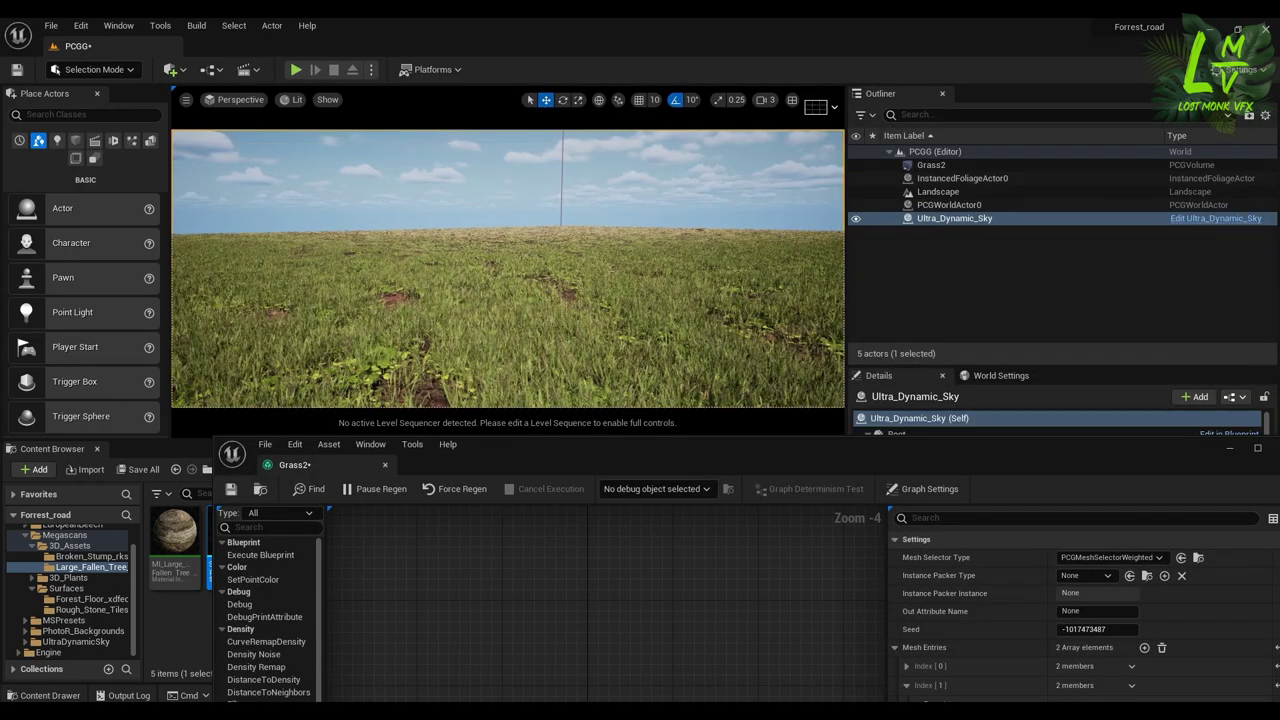
right_click_drag(508, 268, 202, 250)
- Reset the third spawner's second mesh entry to clear its fallen tree Static Mesh
left_click_drag(859, 456, 730, 120)
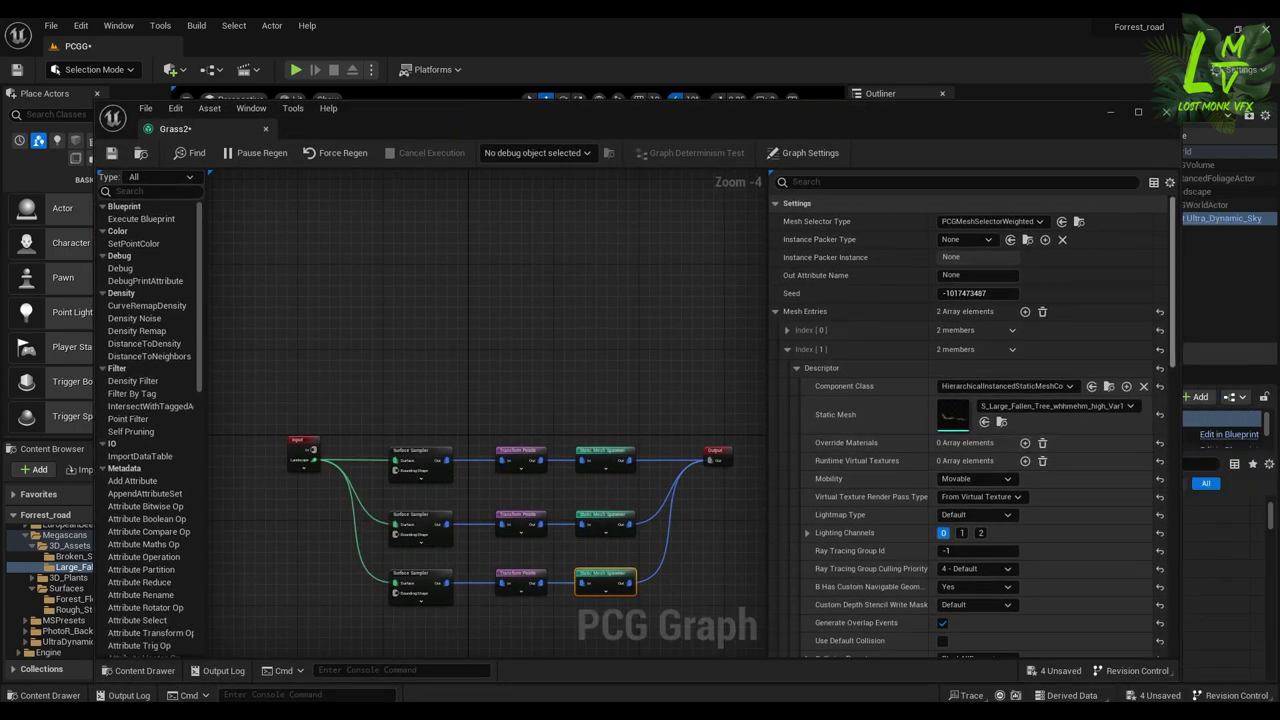
left_click(1159, 349)
left_click_drag(1053, 110, 1049, 148)
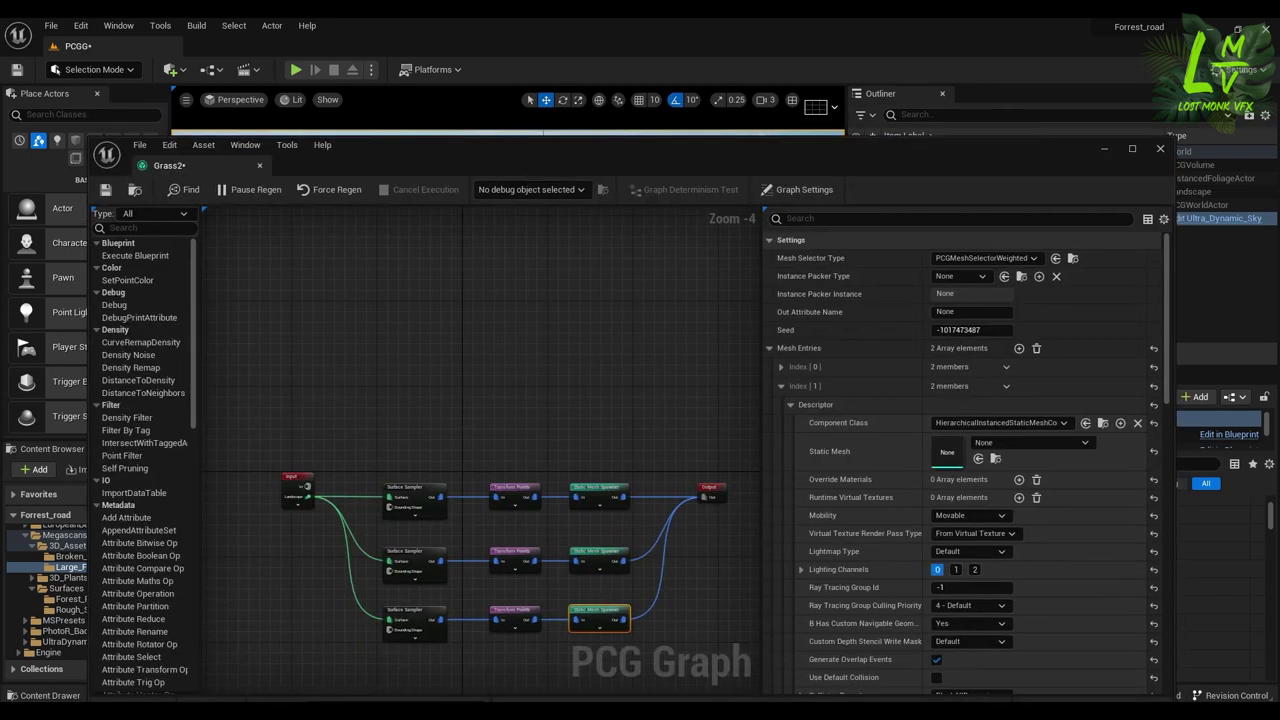
- Look over the three node chains of the PCG graph, from the Input node through samplers and transforms to the spawners
scroll(651, 554, "down", 3)
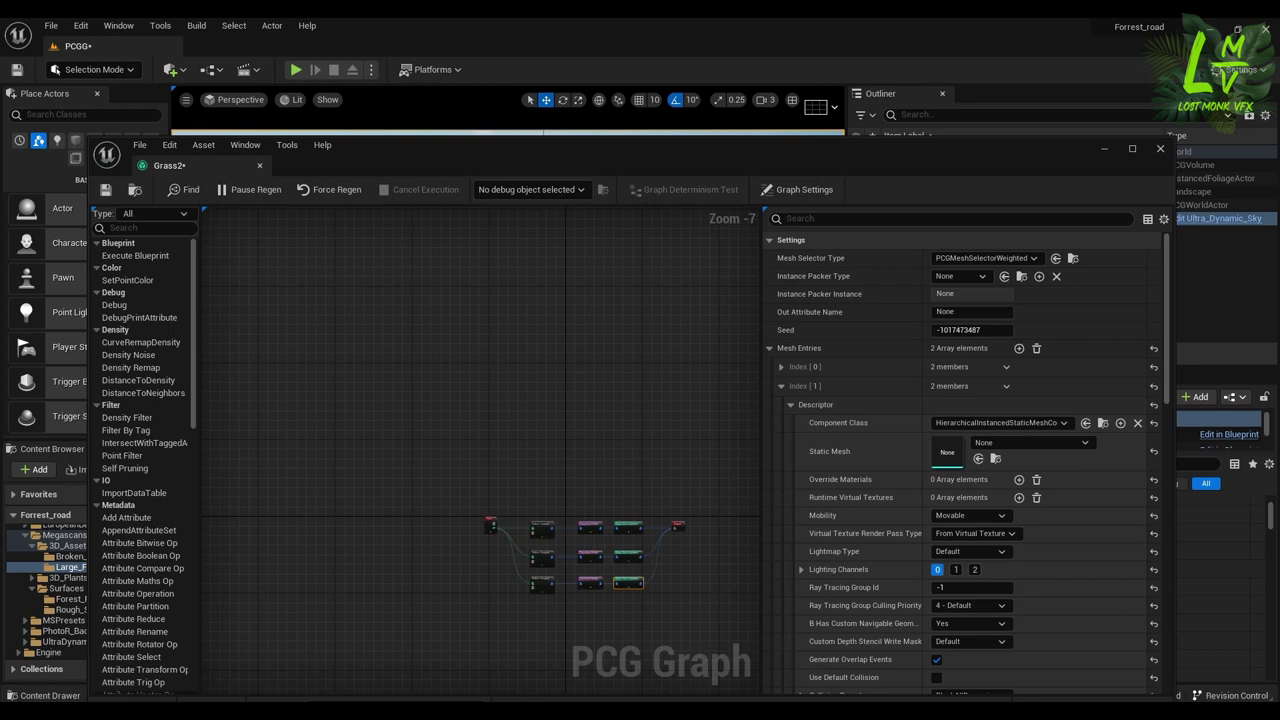
left_click_drag(820, 147, 818, 77)
scroll(612, 507, "up", 5)
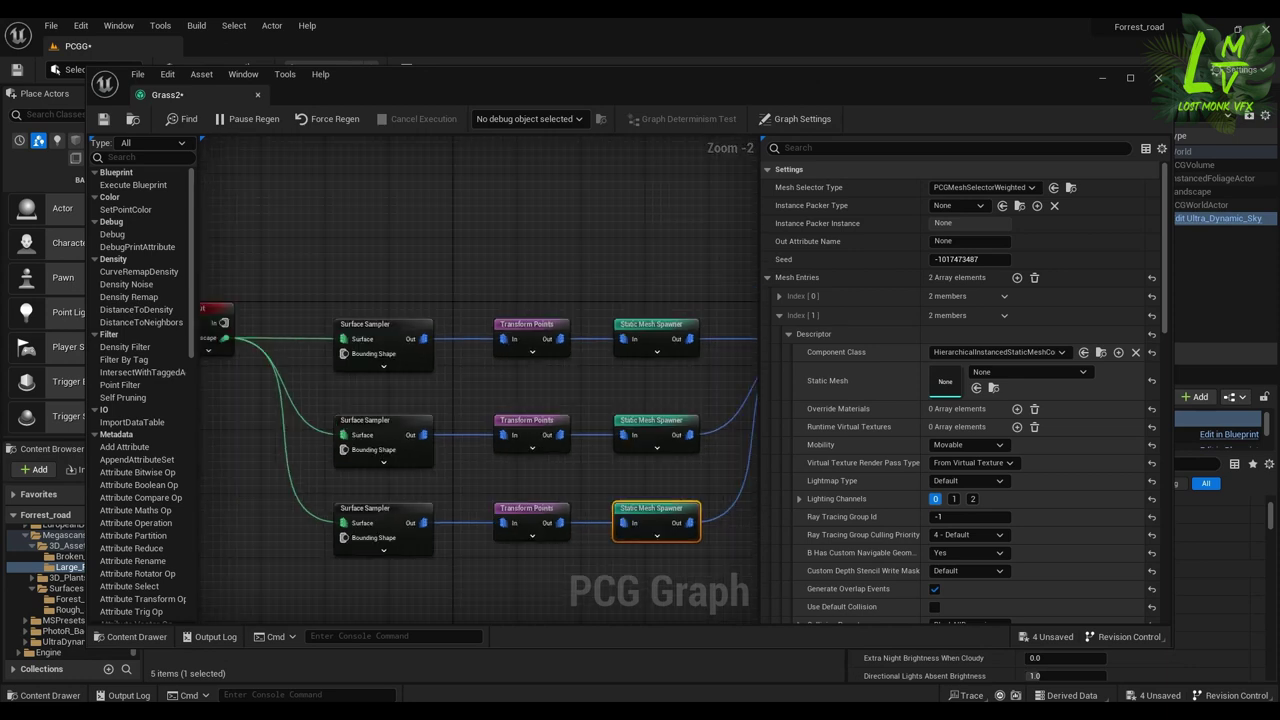
scroll(672, 428, "down", 4)
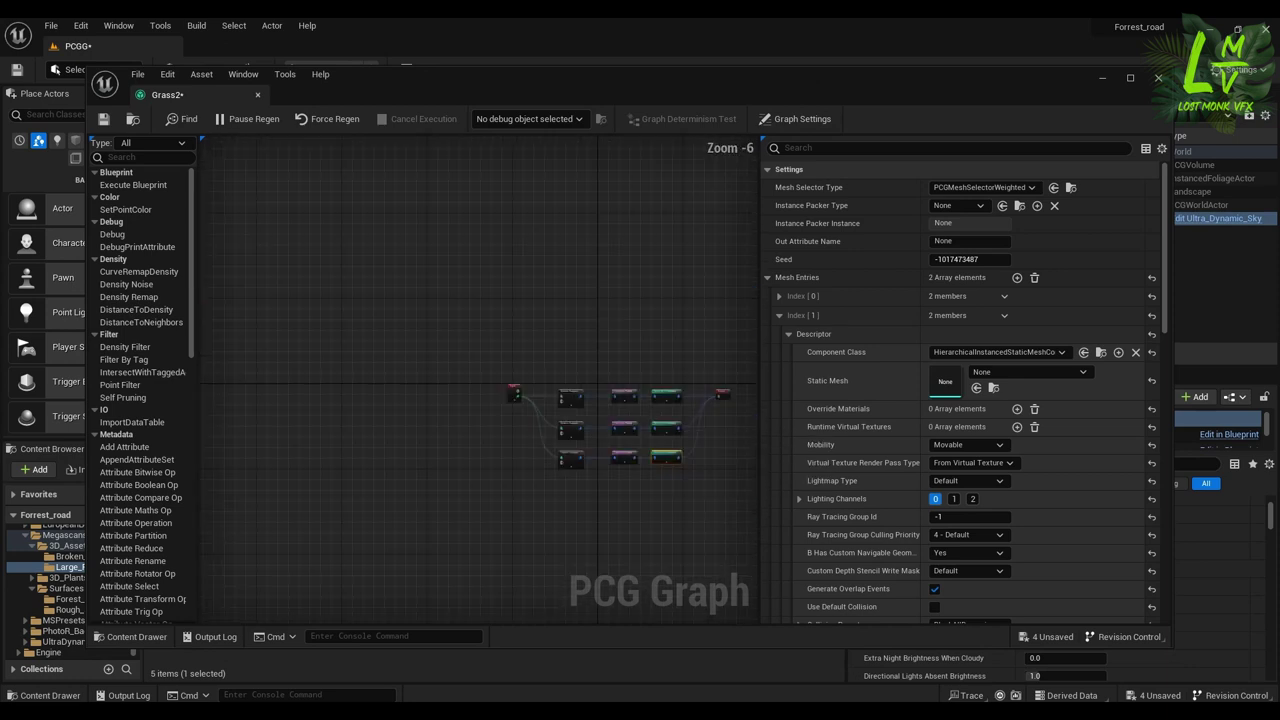
scroll(574, 479, "up", 3)
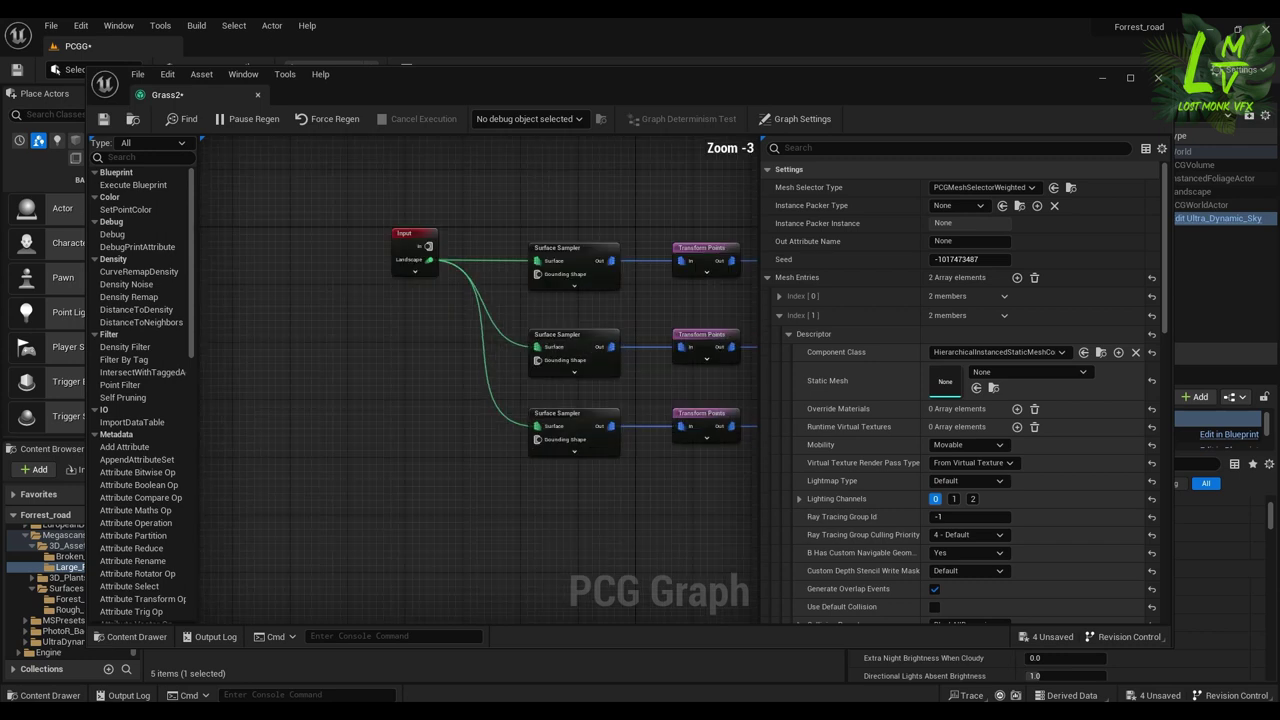
scroll(654, 433, "down", 2)
right_click_drag(662, 264, 470, 246)
scroll(478, 420, "up", 5)
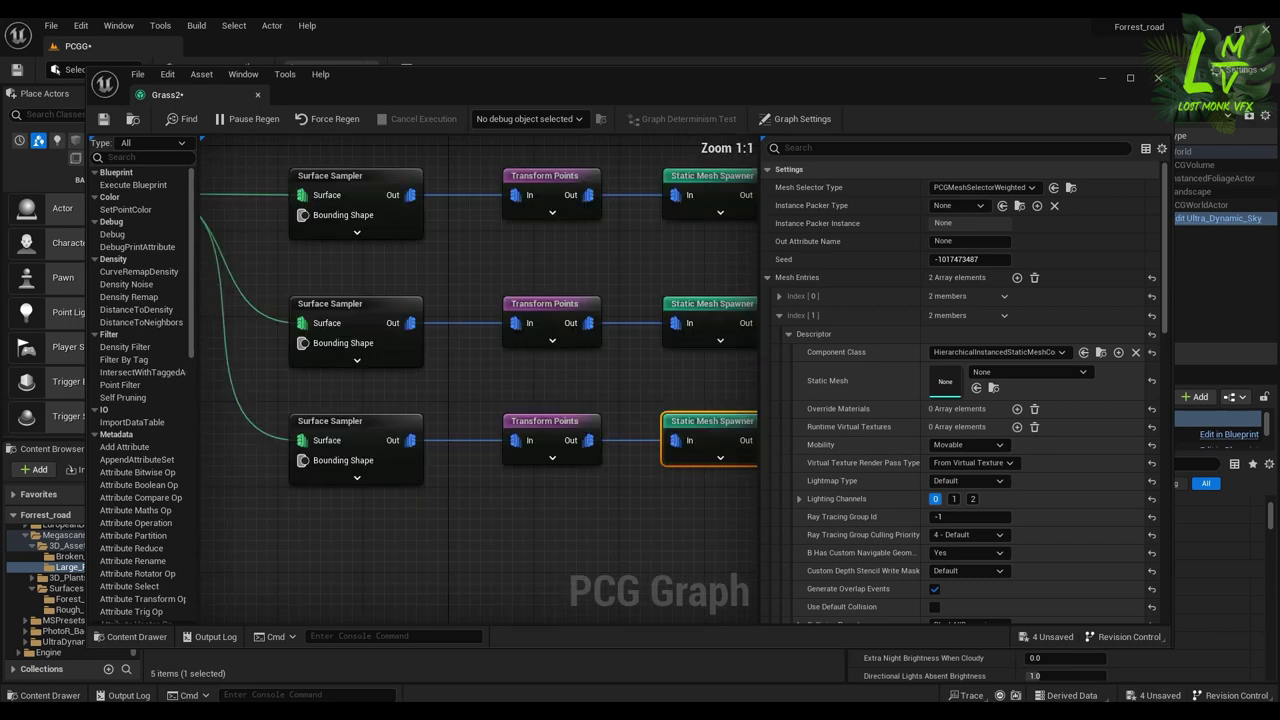
- Duplicate the third Surface Sampler, Transform Points and Static Mesh Spawner chain and place the copy below it as a fourth row
scroll(460, 427, "down", 1)
left_click_drag(288, 508, 726, 404)
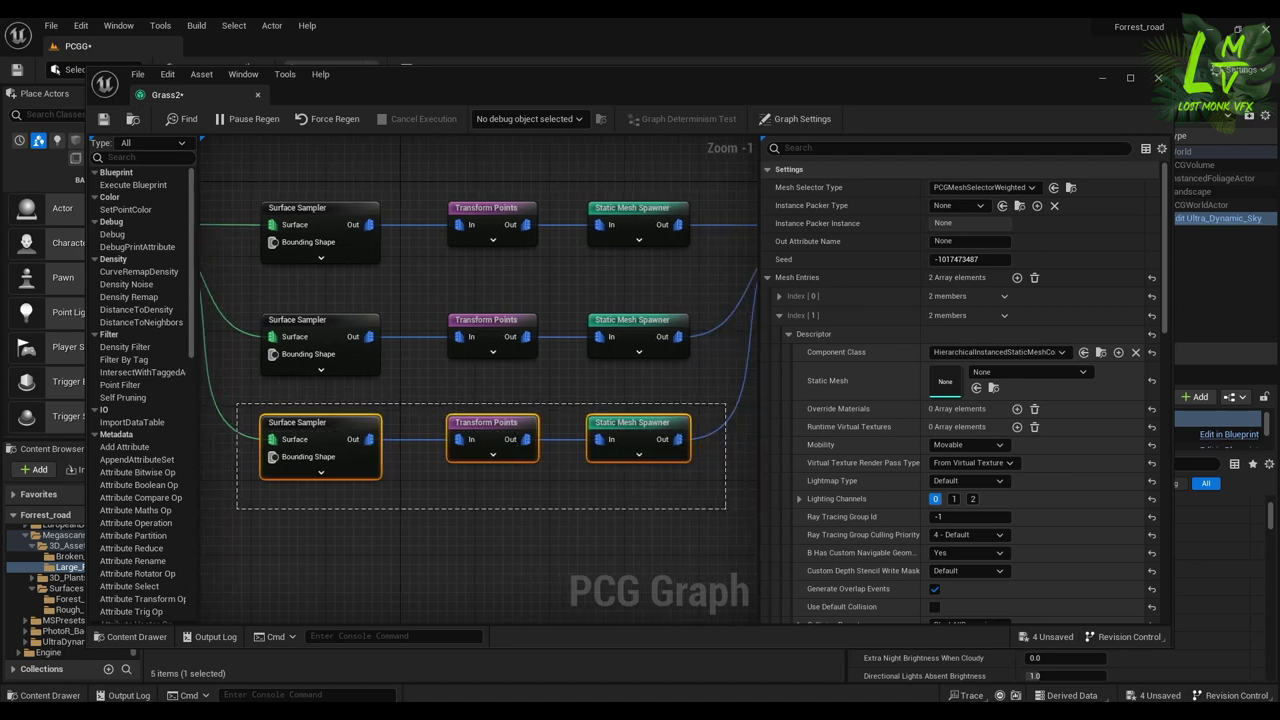
left_click_drag(725, 509, 725, 509)
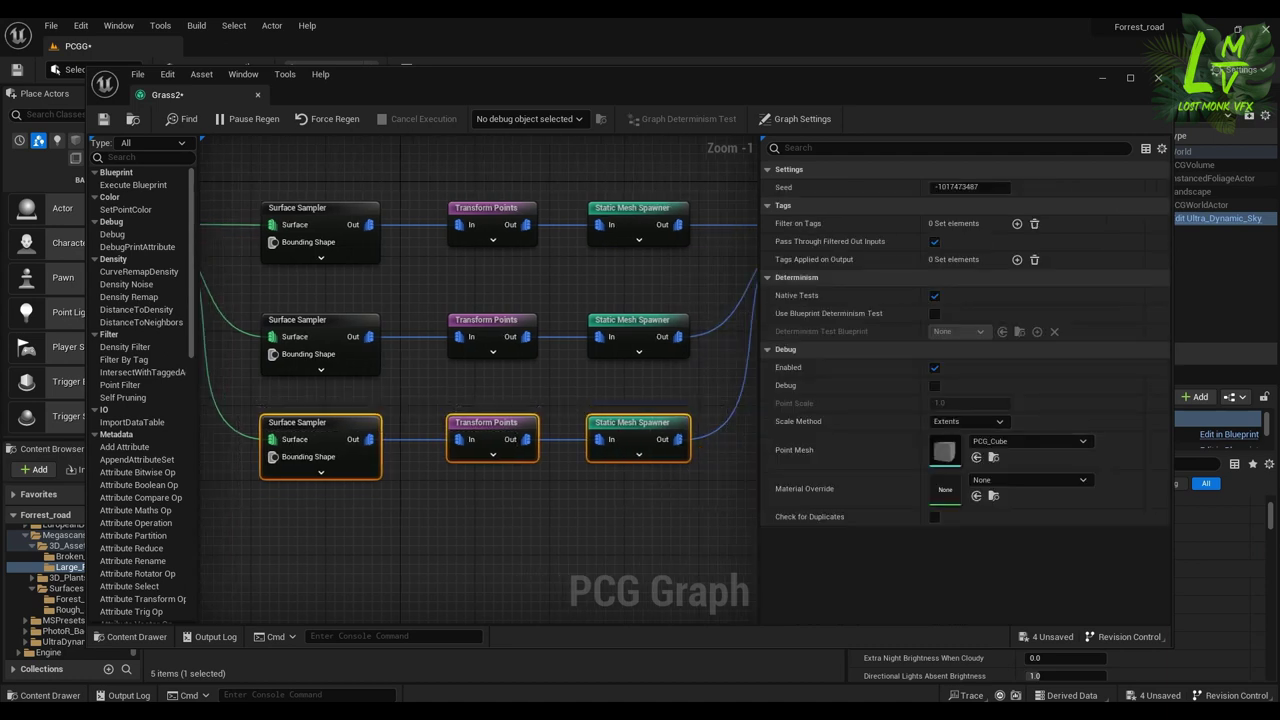
left_click(725, 509)
scroll(351, 547, "down", 6)
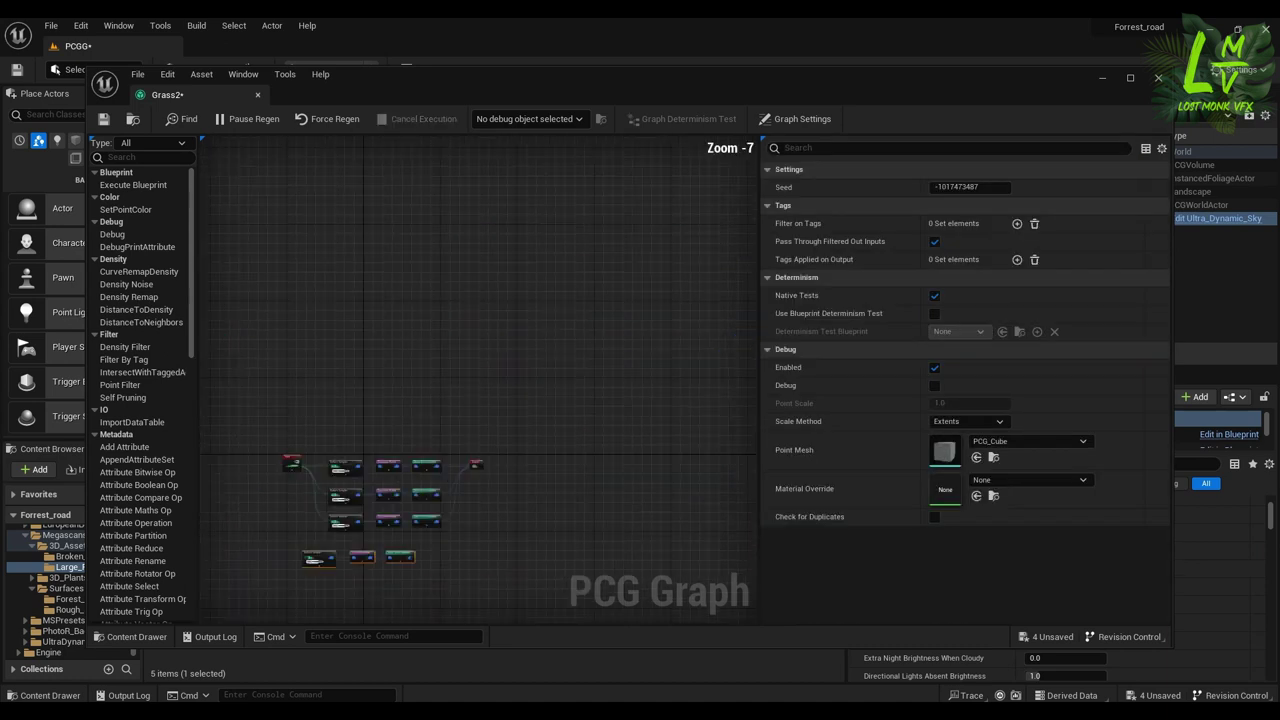
scroll(342, 564, "up", 2)
right_click_drag(348, 560, 407, 545)
left_click_drag(354, 524, 404, 528)
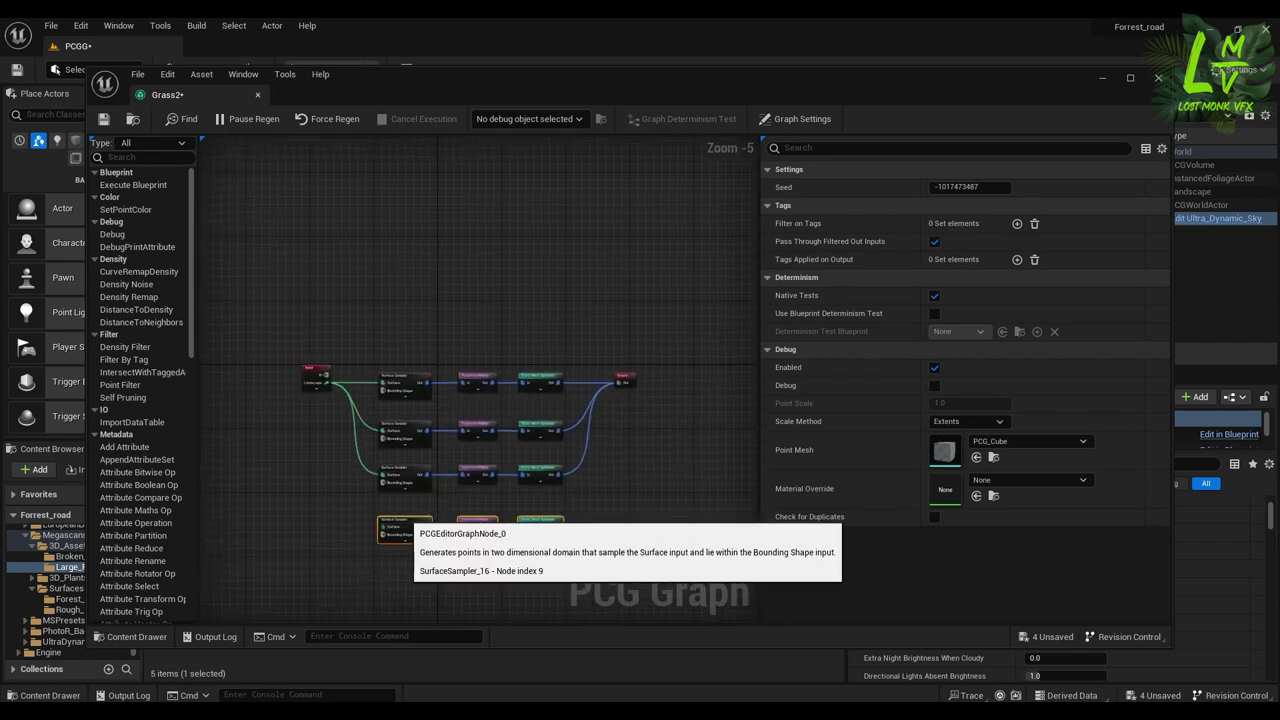
- Connect the fourth chain to the Input node's Landscape pin and the Output node, centring both end nodes vertically beside the four rows
left_click_drag(326, 382, 386, 530)
left_click_drag(318, 372, 300, 446)
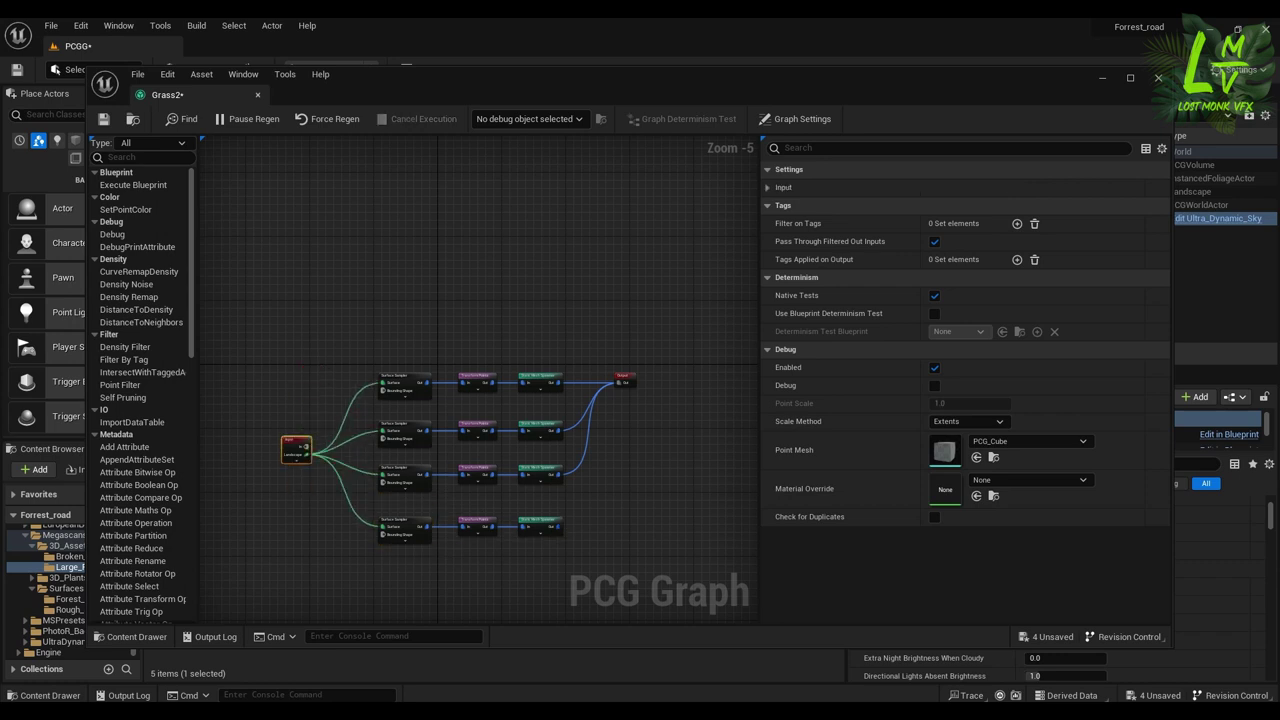
left_click_drag(624, 381, 628, 456)
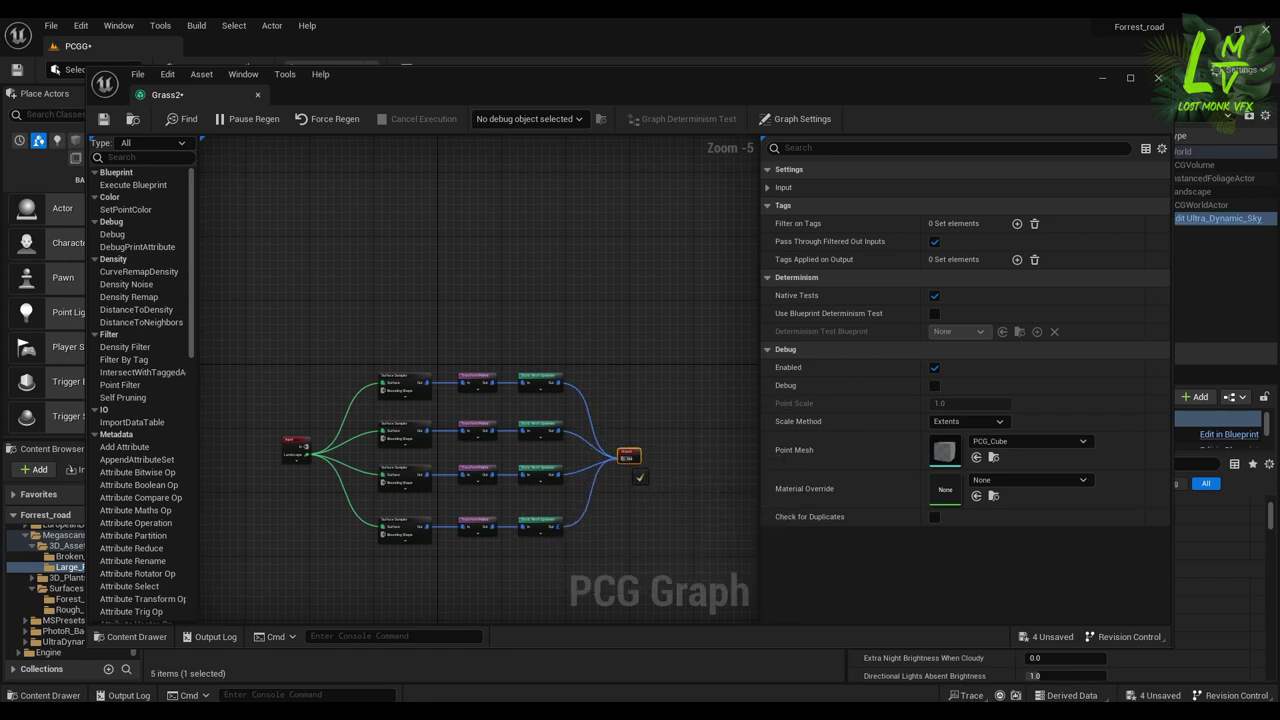
- Reset the fourth Surface Sampler's Points Per Squared Meter to its default and set its X and Y Point Extents to 50
left_click(404, 522)
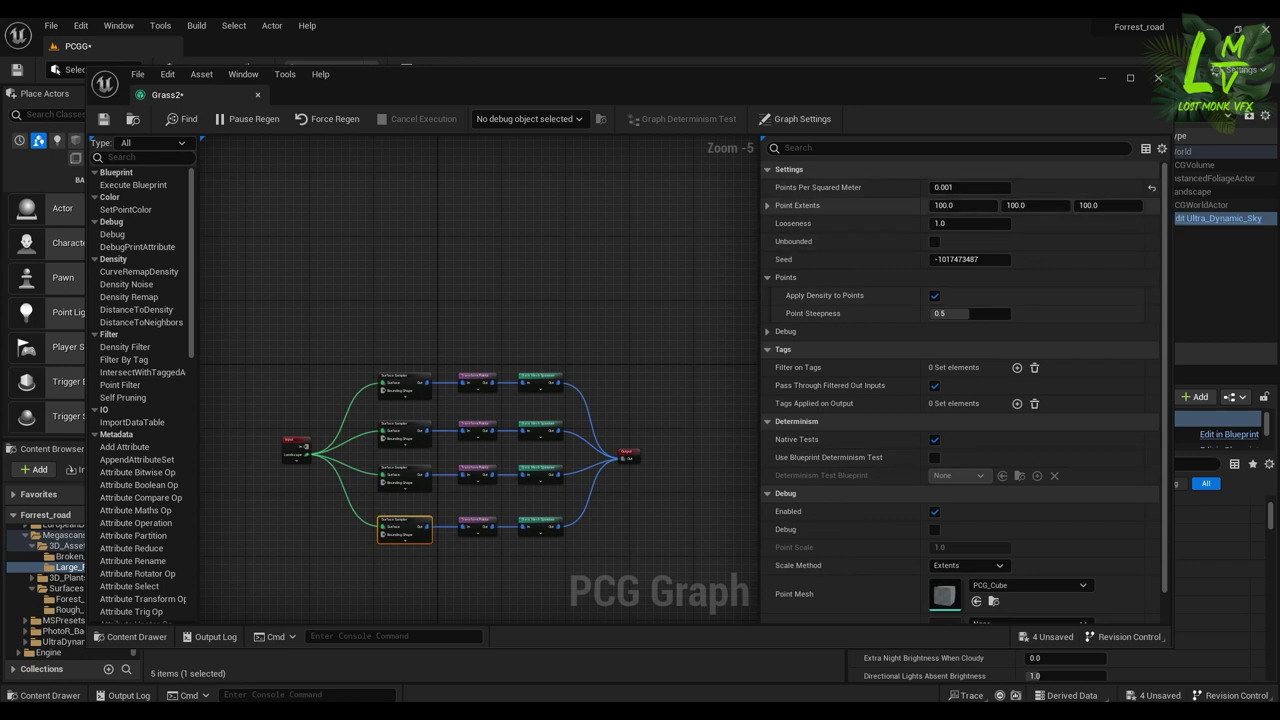
left_click(1151, 187)
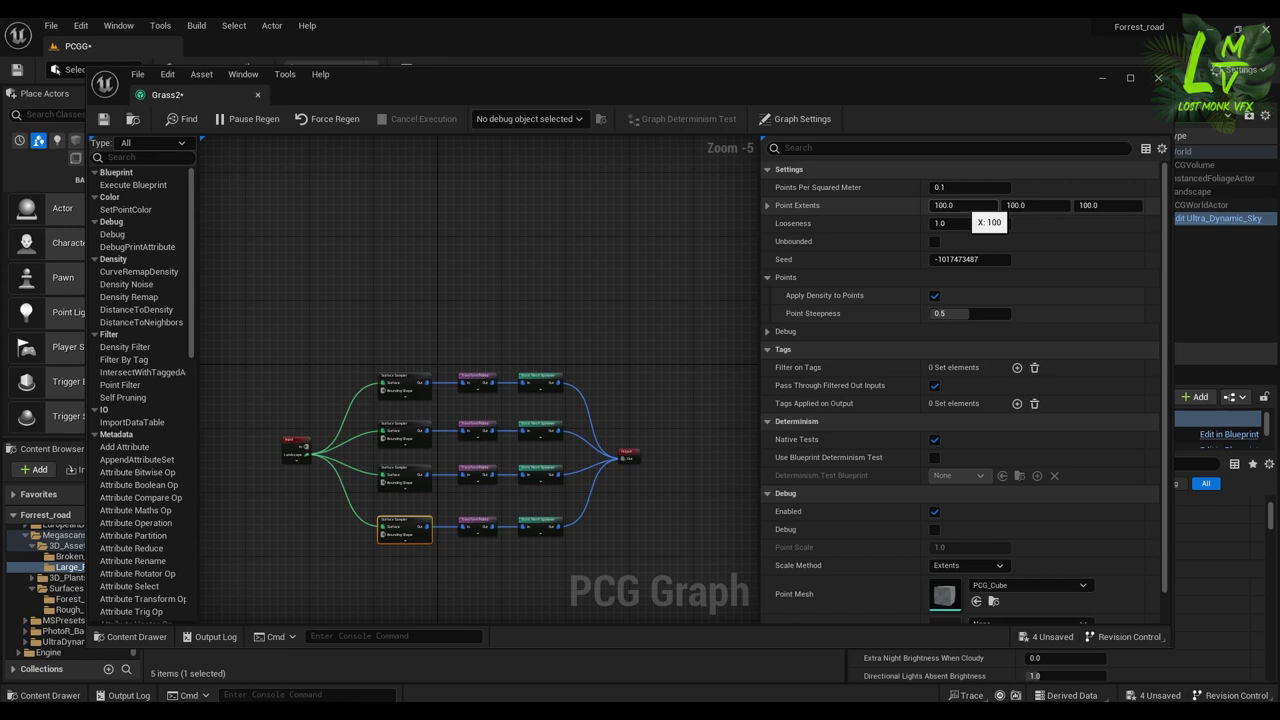
left_click(961, 205)
type("50")
key("Tab")
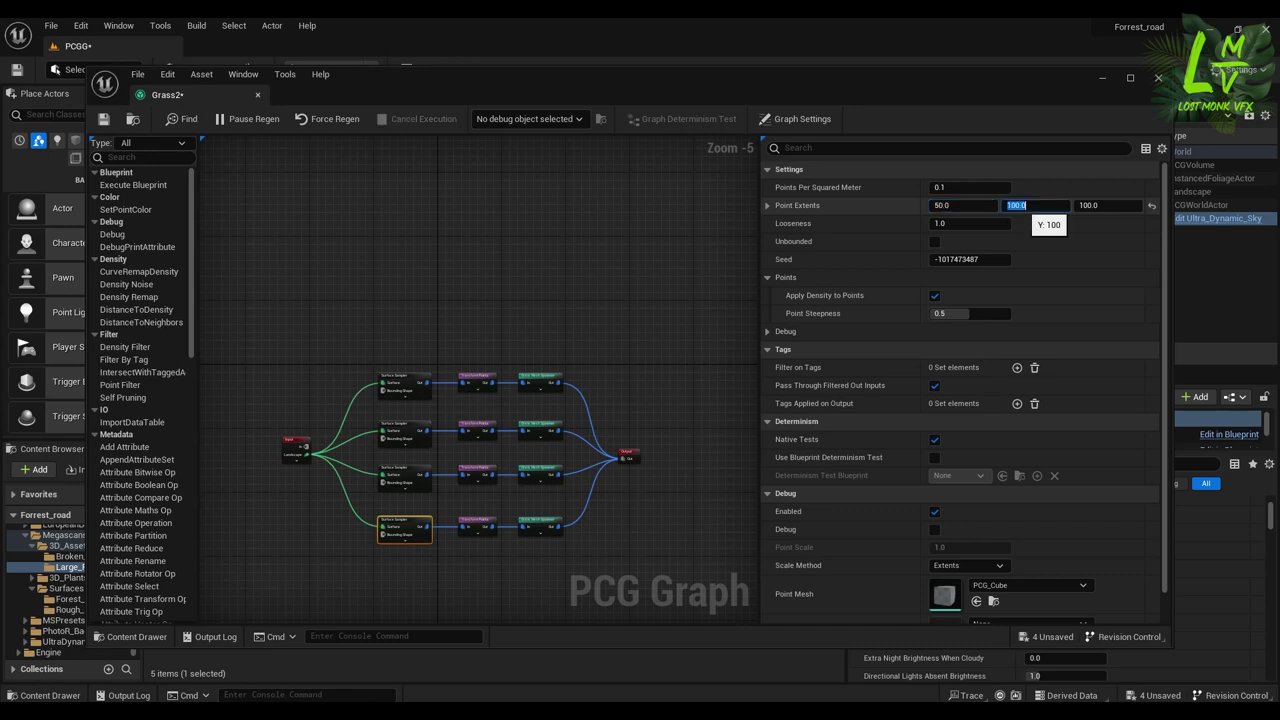
key("Return")
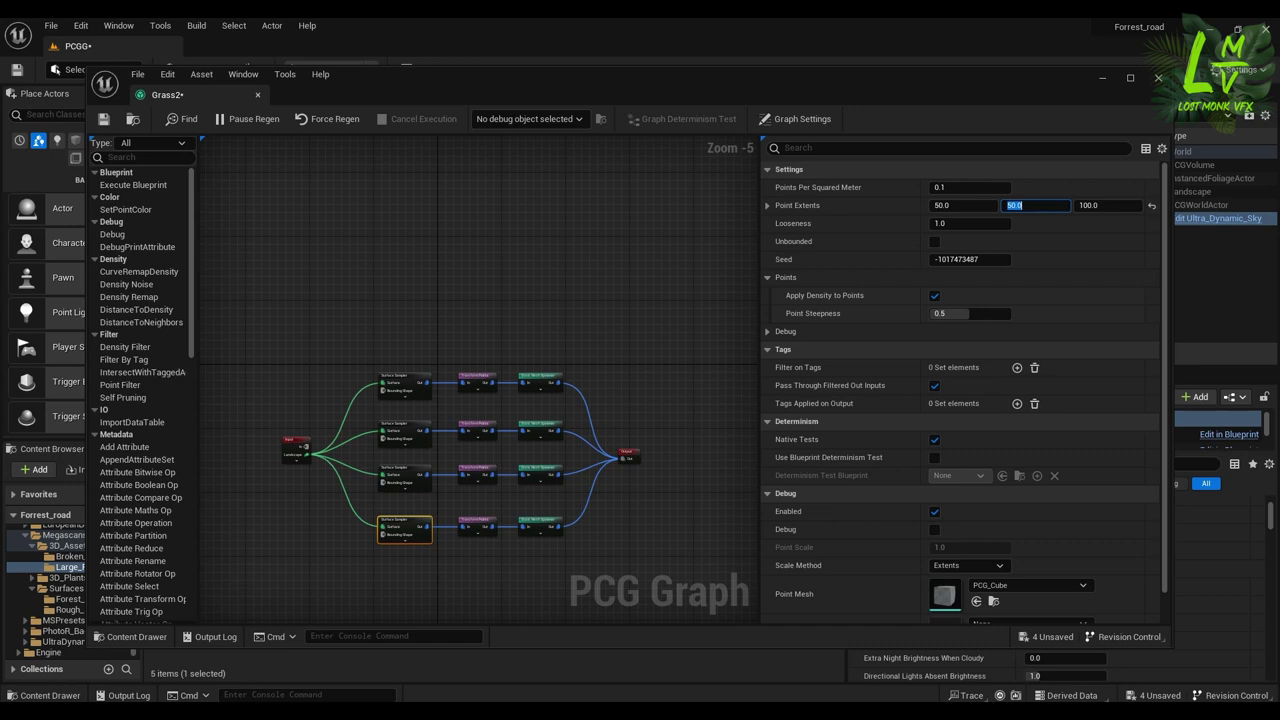
- Reset the fourth Static Mesh Spawner's first mesh entry to clear its broken stump mesh
left_click(540, 522)
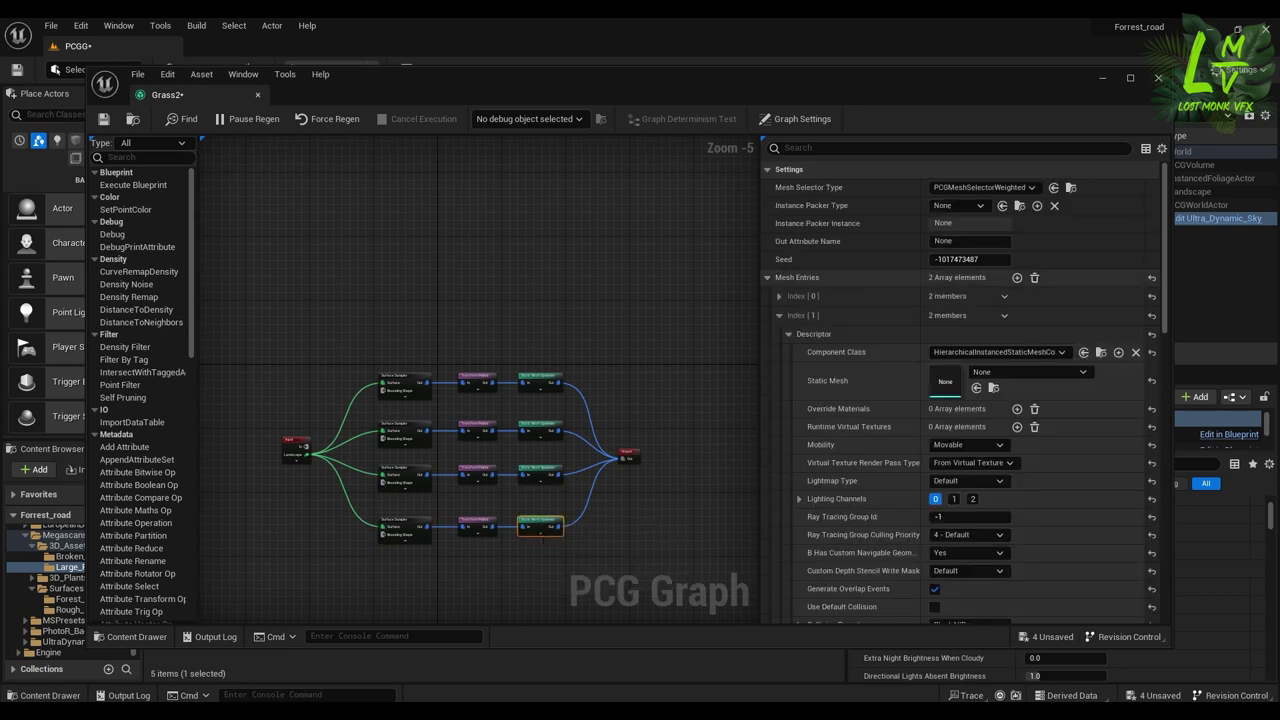
left_click(779, 296)
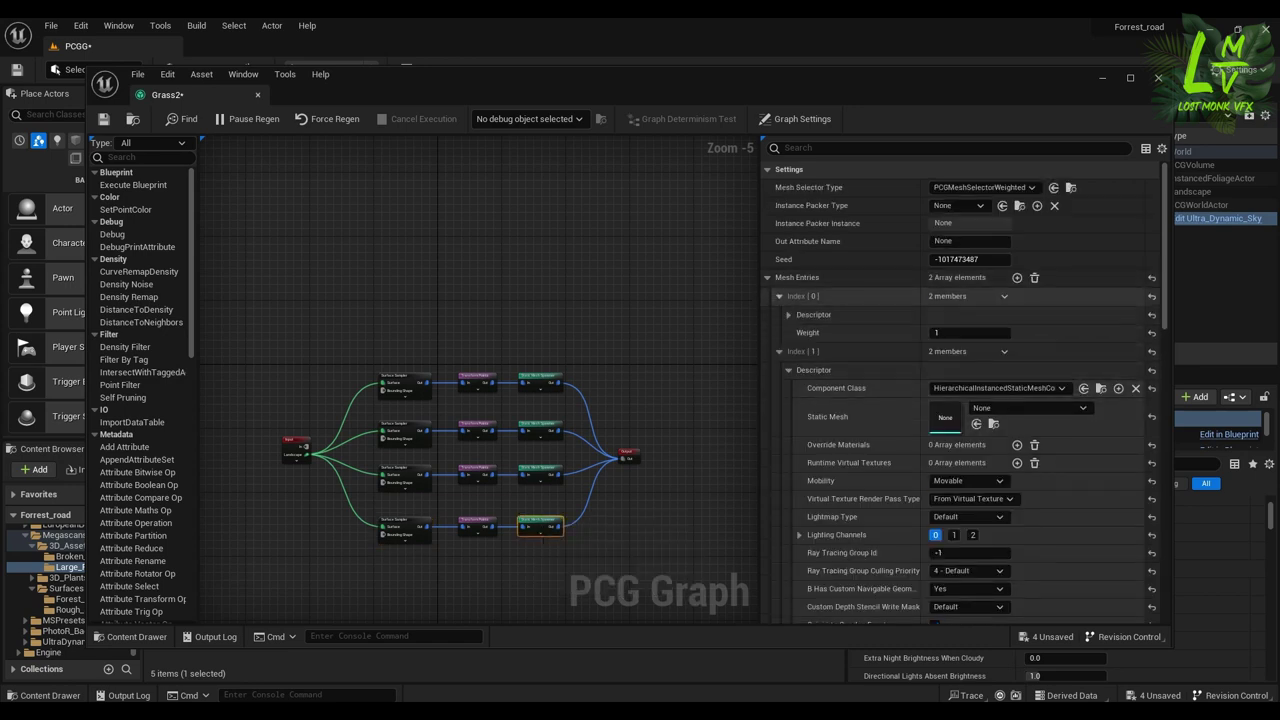
left_click(789, 315)
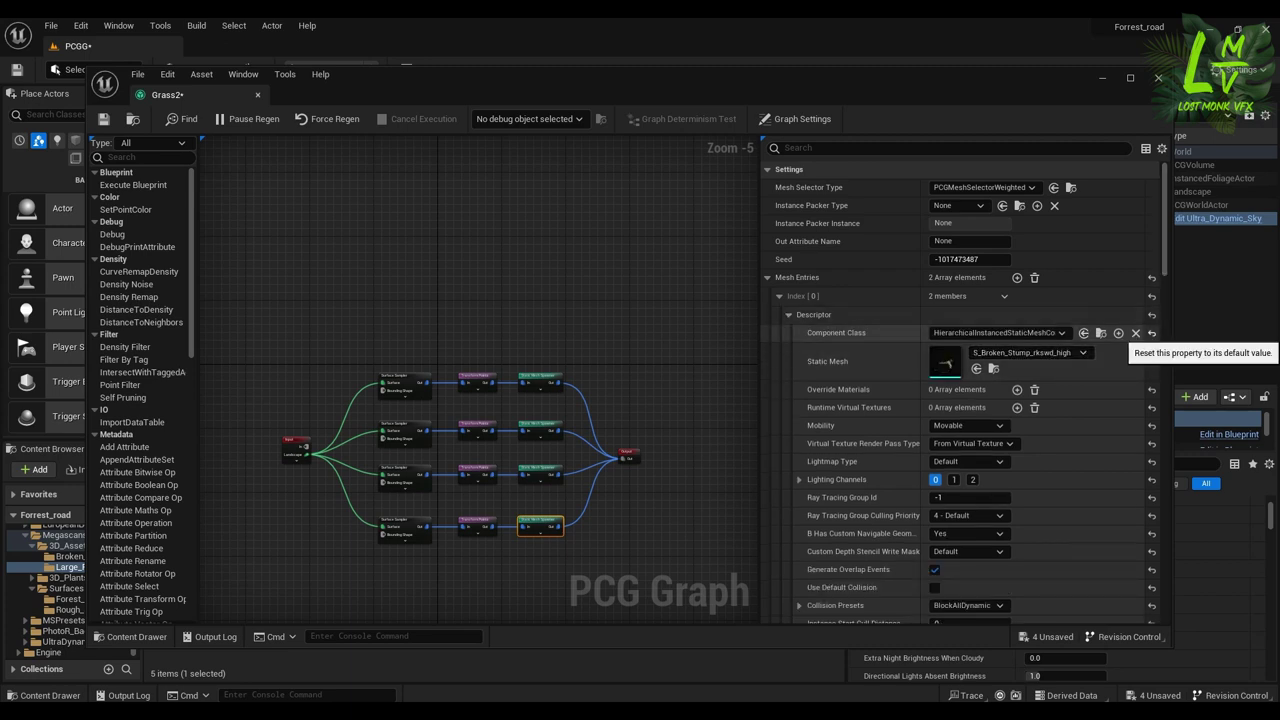
left_click(1151, 333)
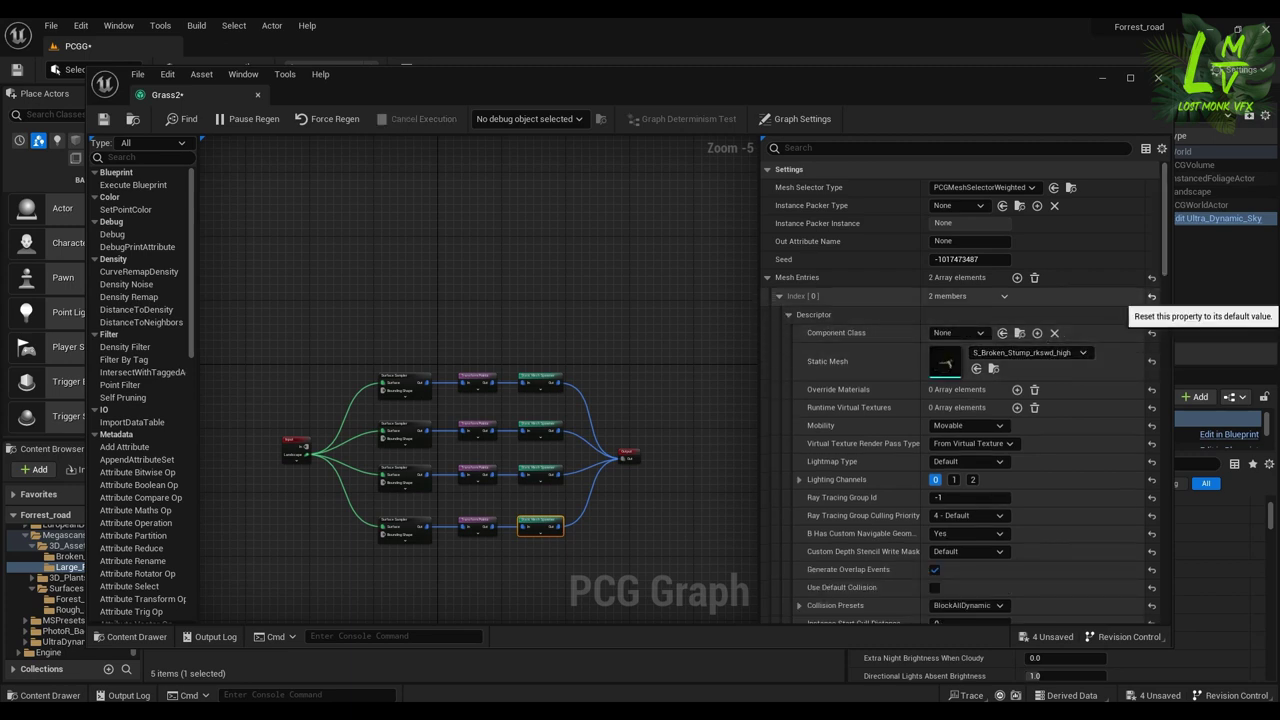
left_click(1151, 297)
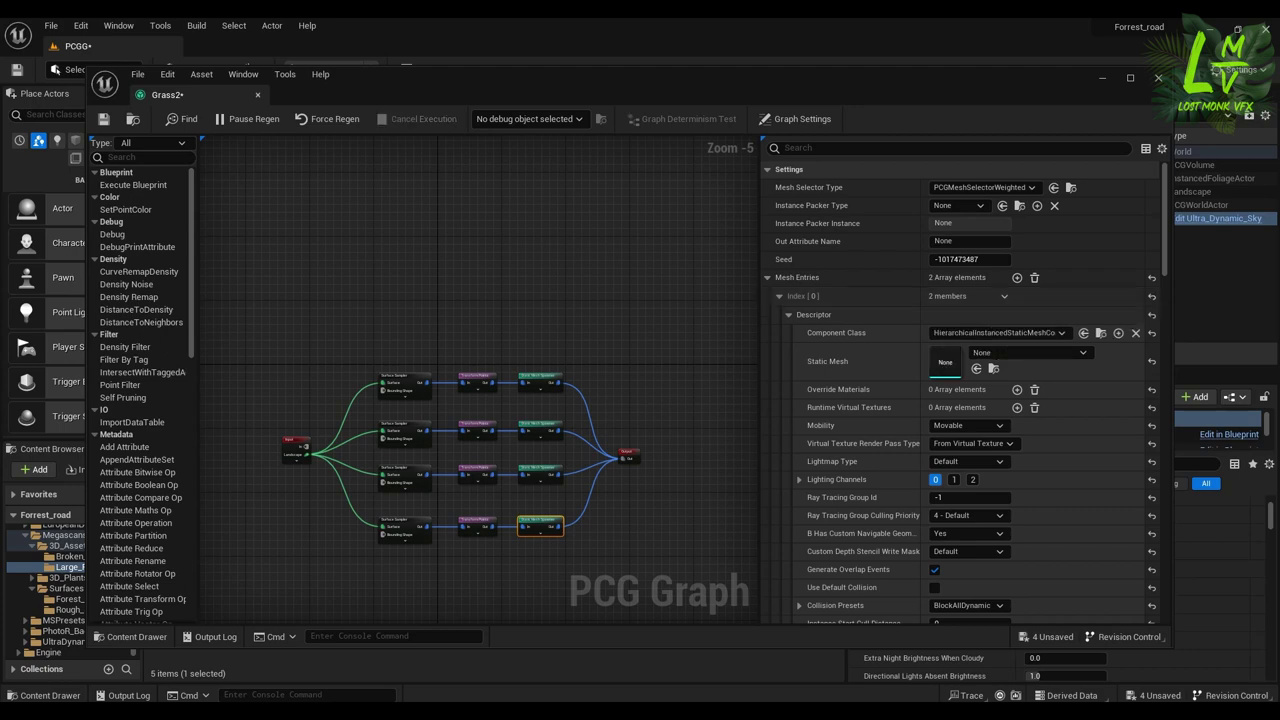
- Minimize the PCG graph window and select the S_Blackberry_vkmofctha_0_Var7_lod0 mesh in the Megascans 3D_Plants Blackberry folder
left_click_drag(1062, 75, 1117, 229)
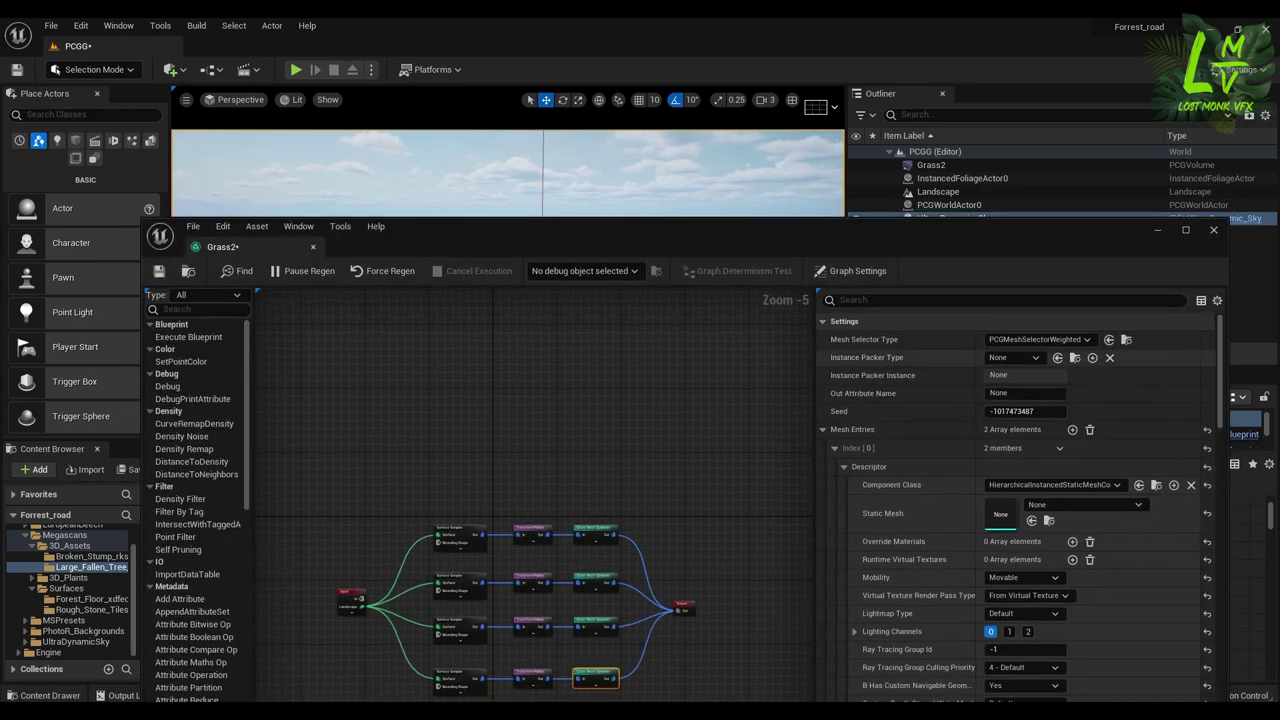
left_click(1158, 230)
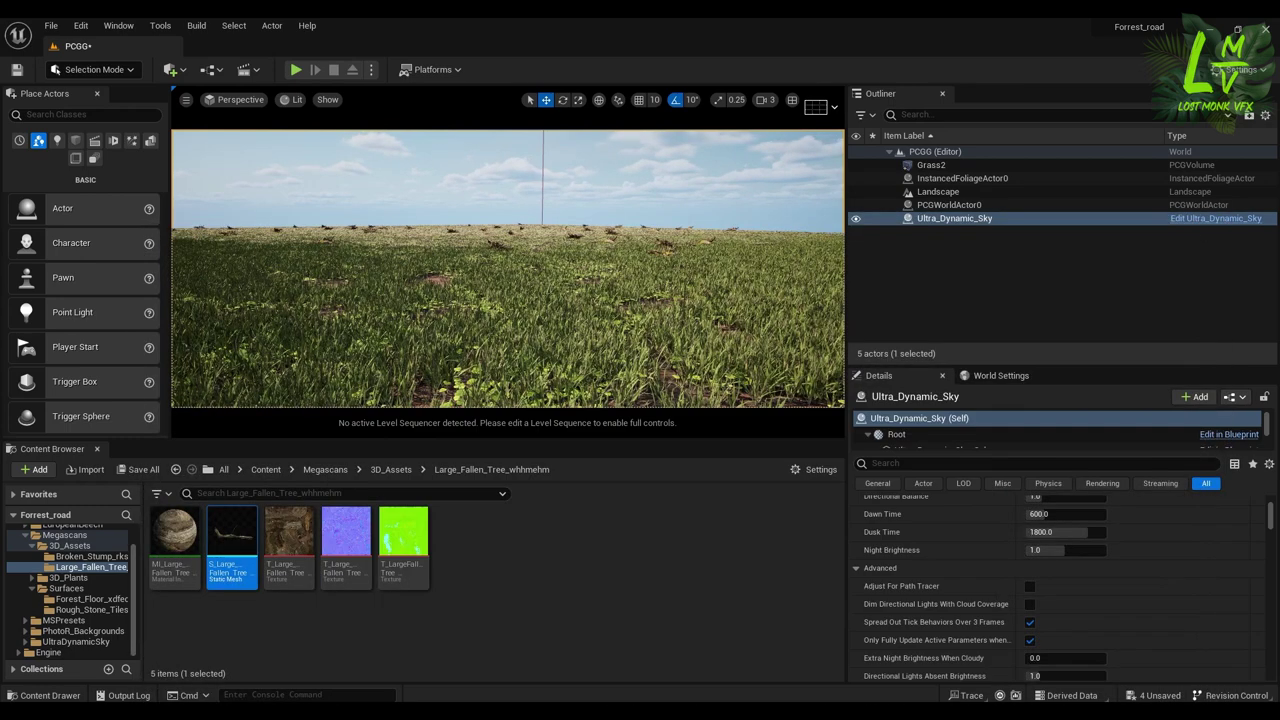
scroll(508, 268, "up", 2)
right_click_drag(508, 268, 532, 239)
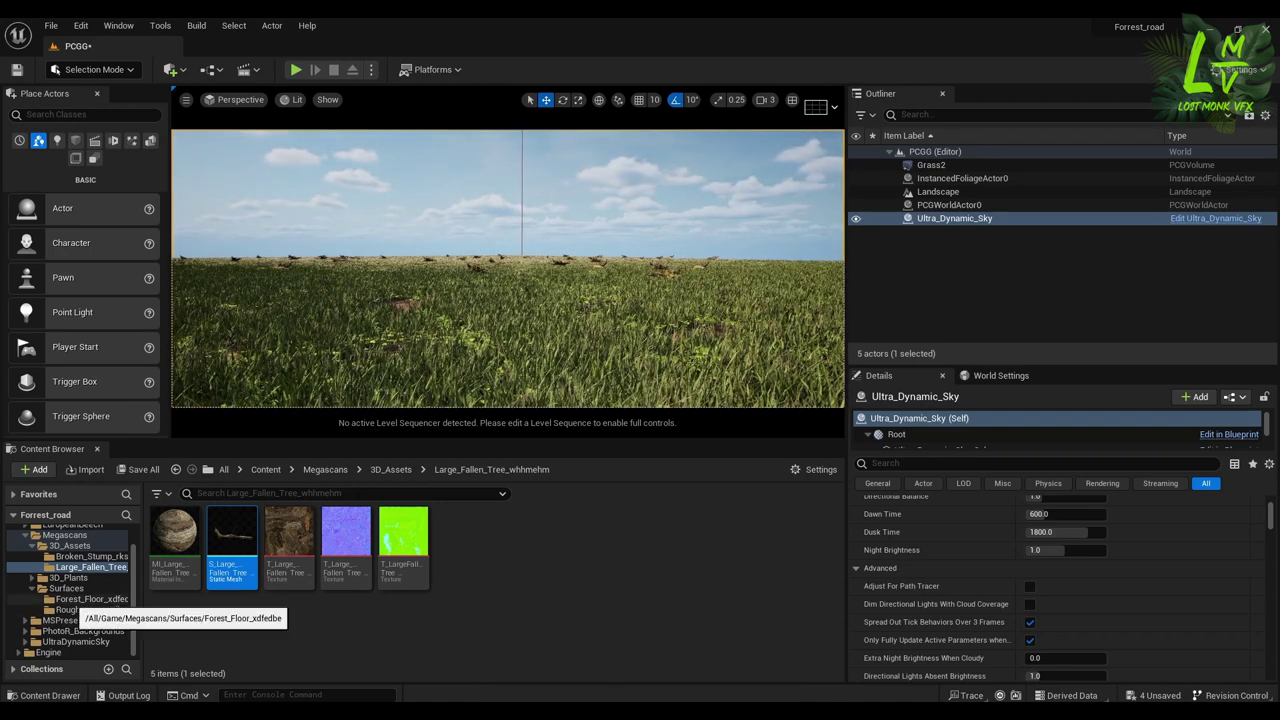
left_click(33, 578)
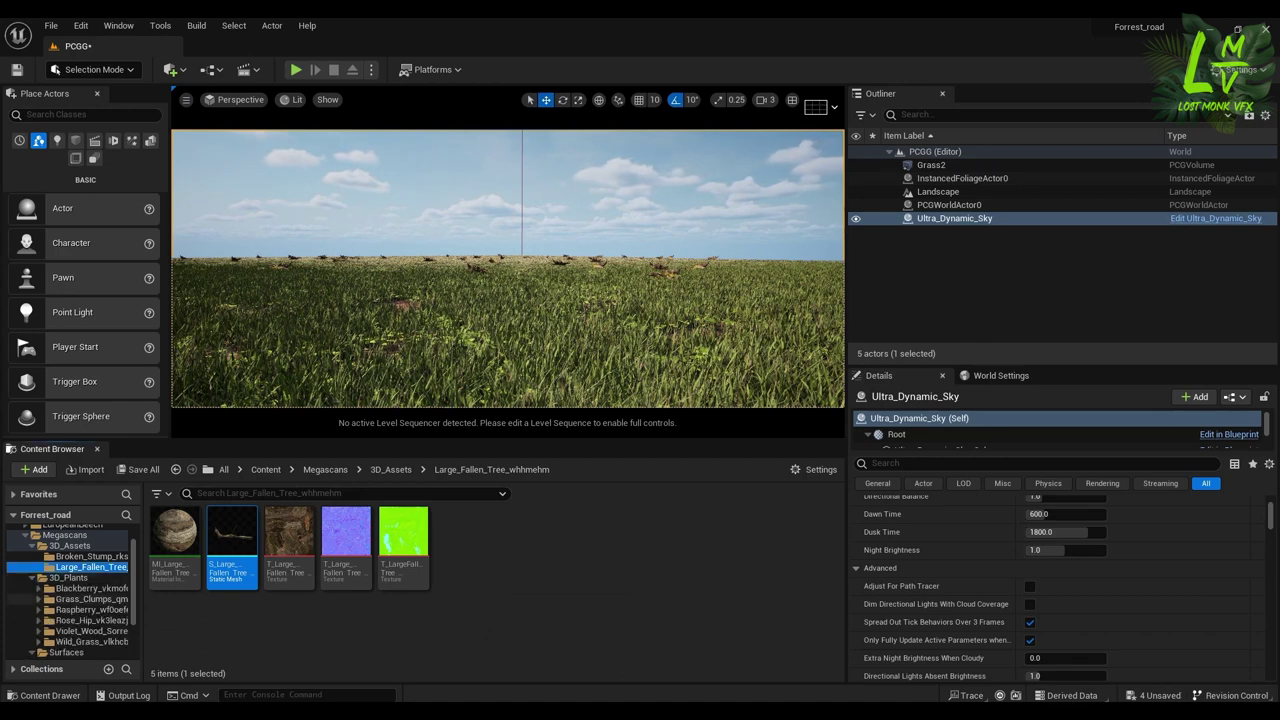
left_click(25, 588)
left_click(38, 588)
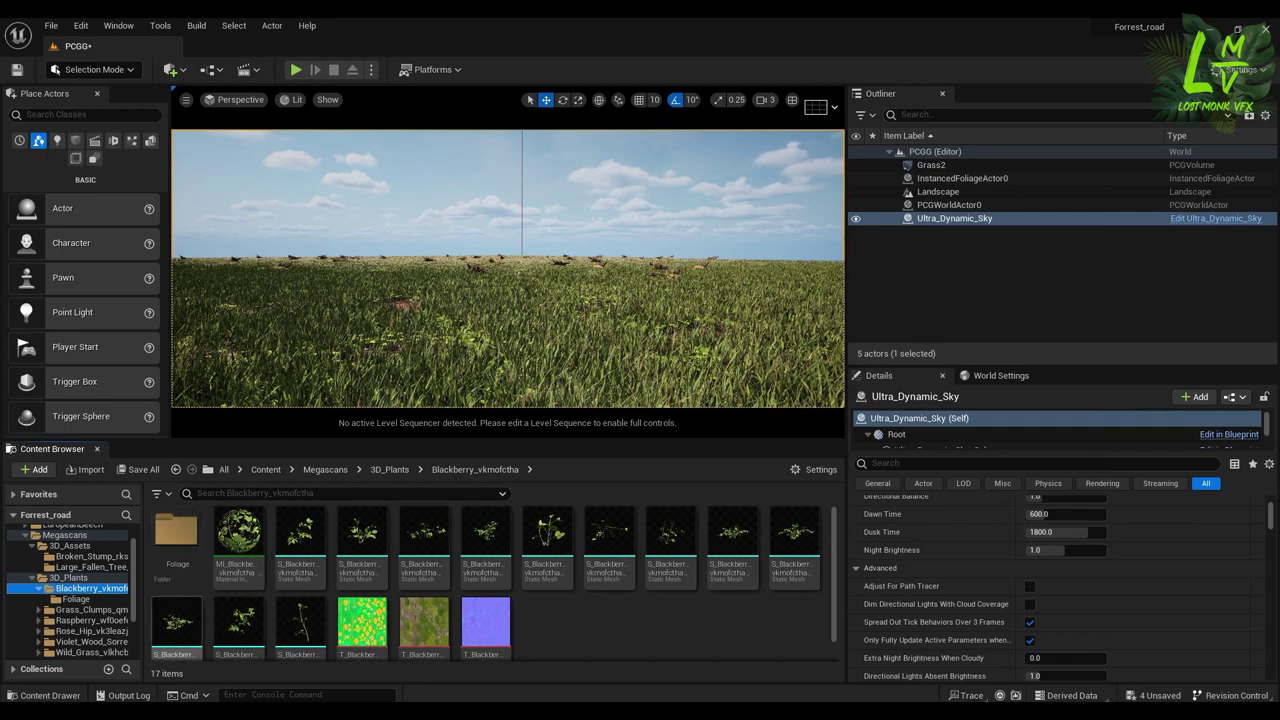
left_click(175, 622)
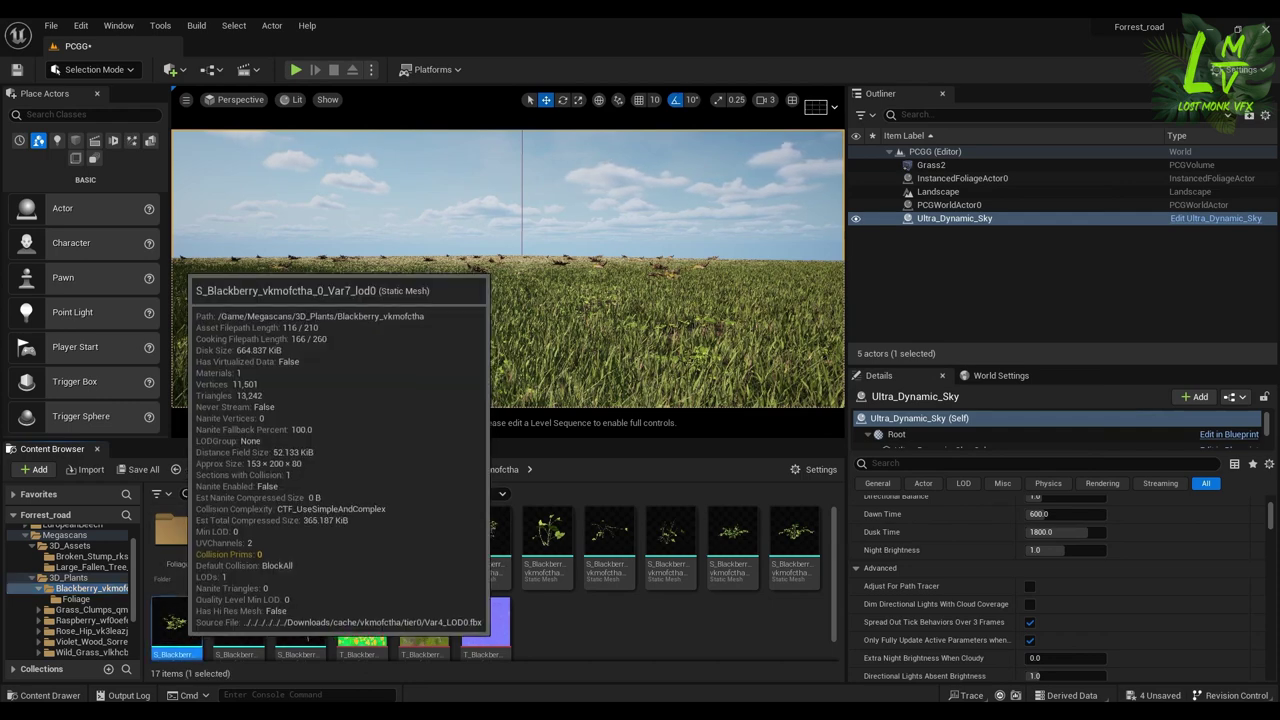
- Assign the selected blackberry mesh to the fourth spawner's first mesh entry and inspect the plants in the viewport
mouse_move(638, 711)
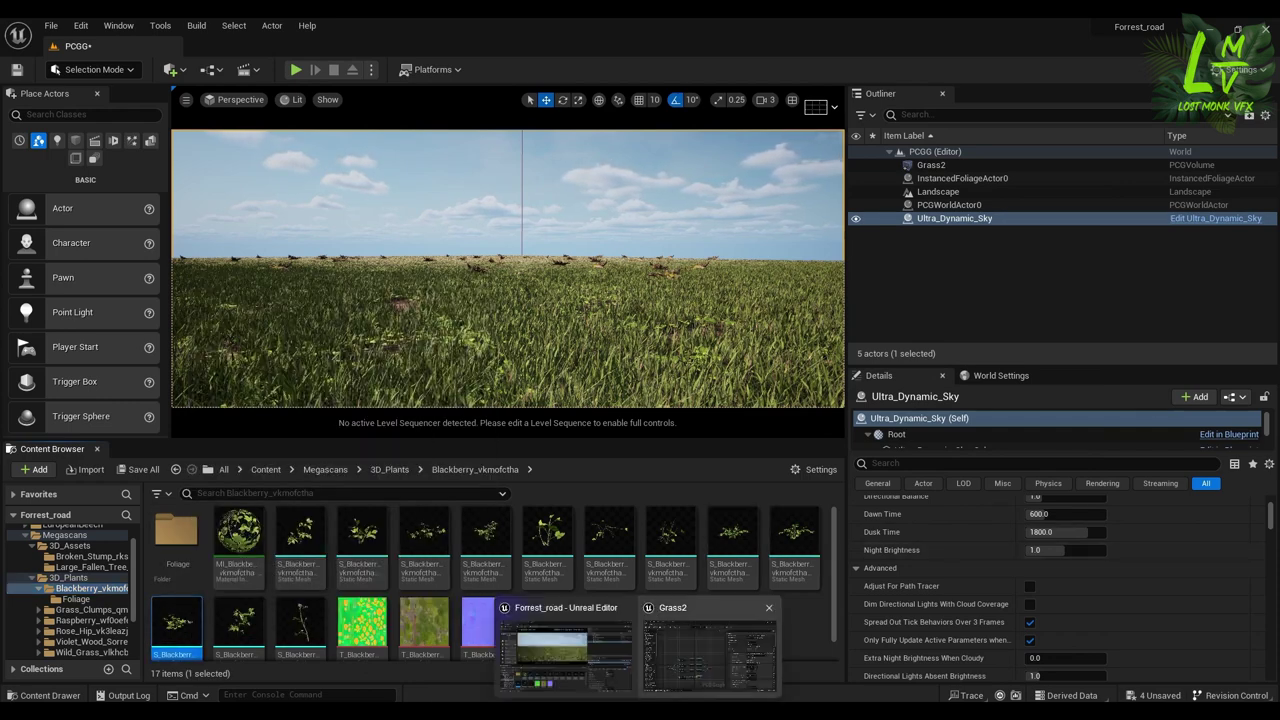
left_click(709, 650)
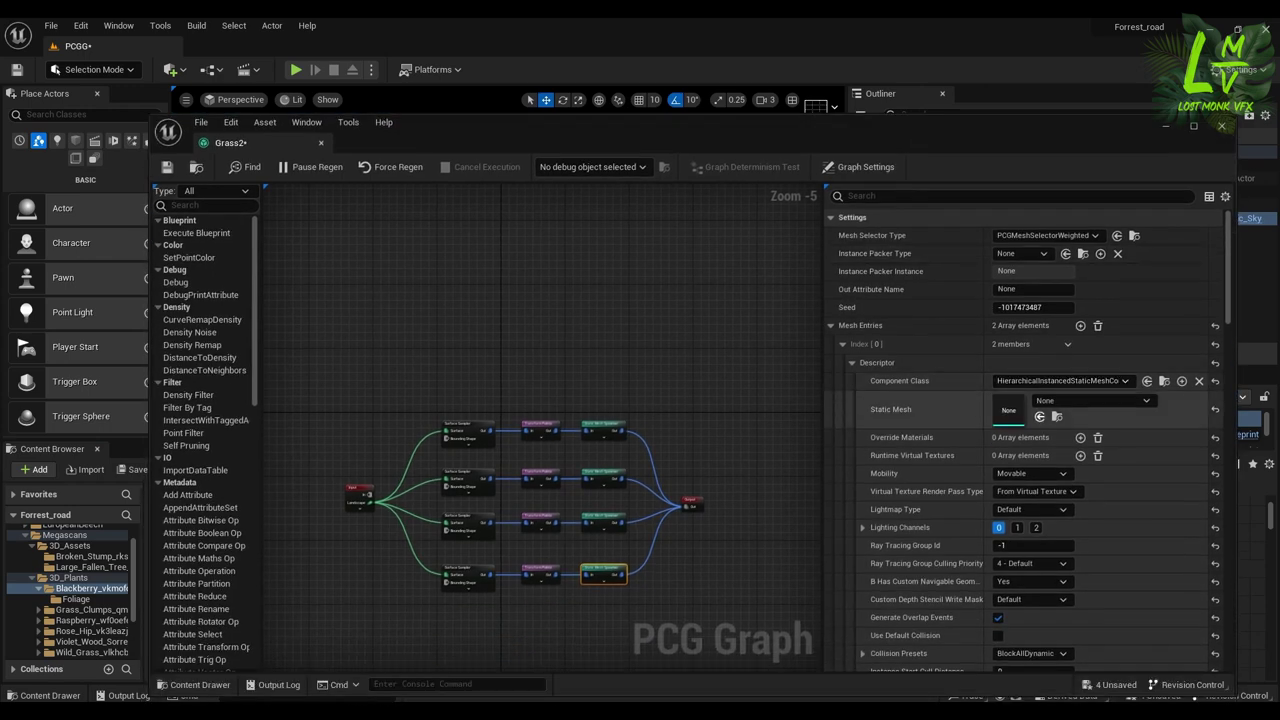
left_click(1040, 416)
left_click_drag(1094, 124, 1062, 410)
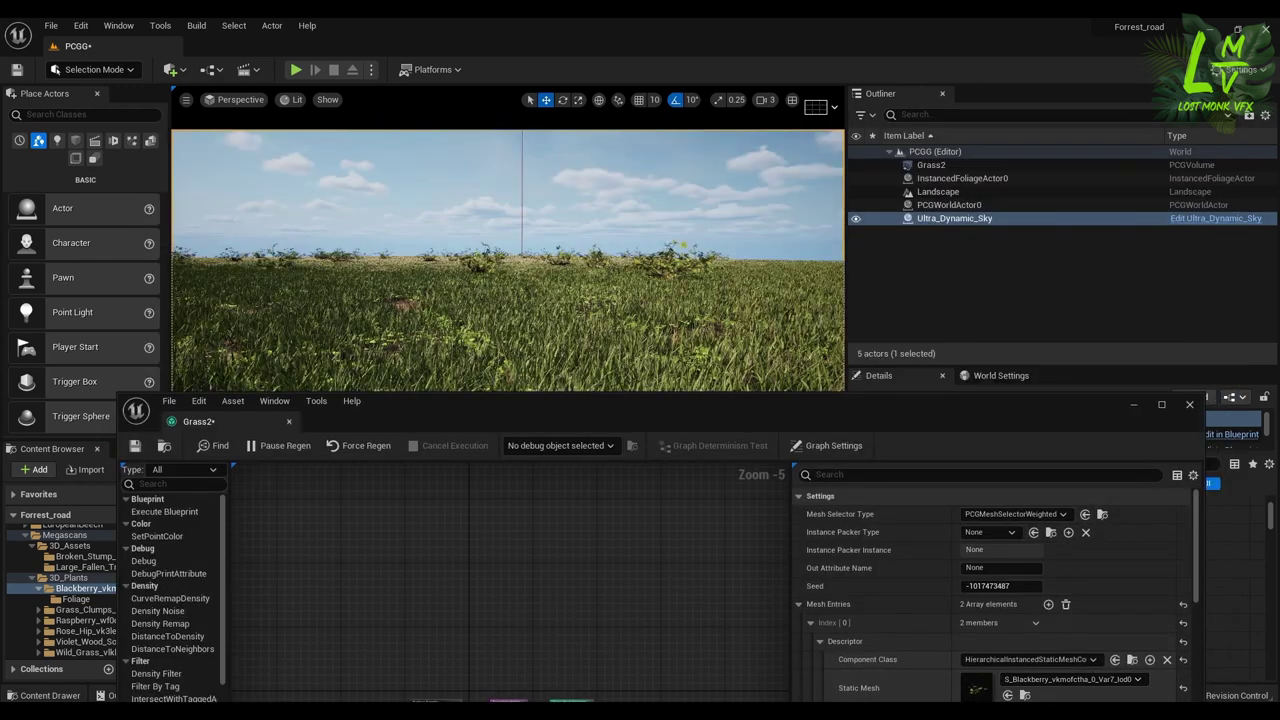
right_click_drag(600, 260, 380, 322)
left_click_drag(698, 423, 738, 122)
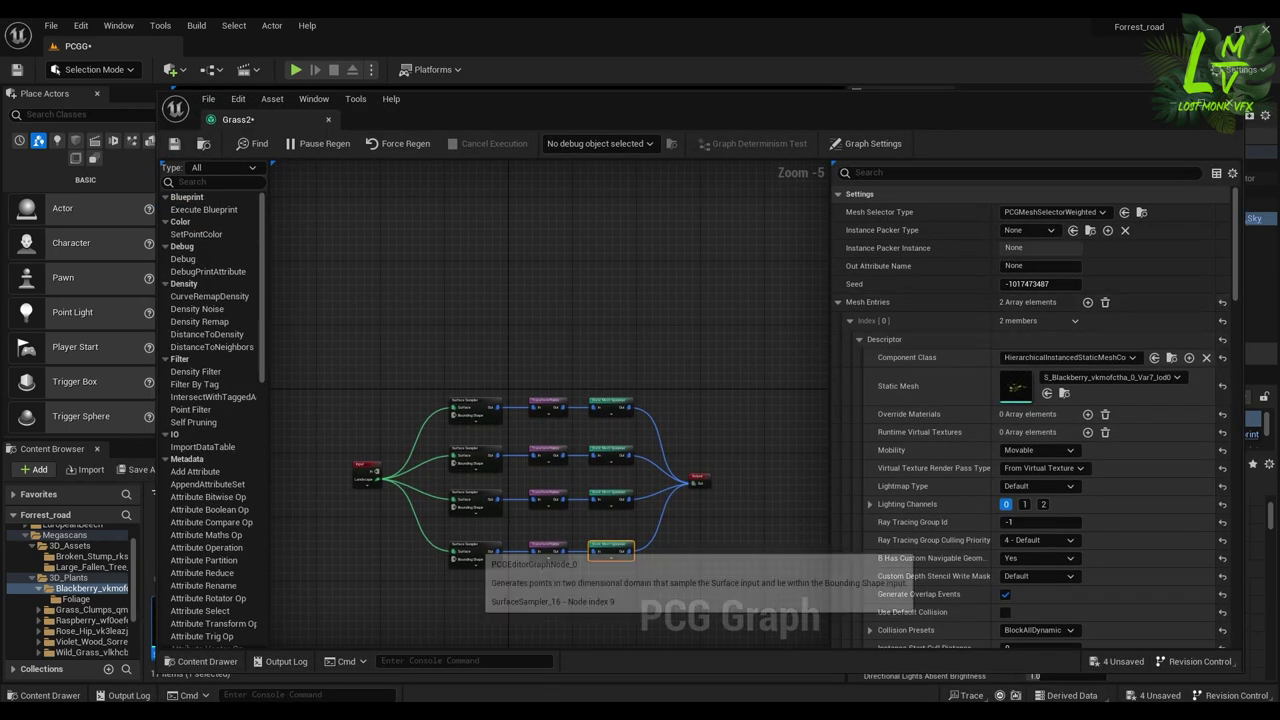
- Set the fourth Surface Sampler's Points Per Squared Meter to 0.3 and inspect the blackberry density in the viewport
left_click(470, 552)
left_click(1013, 230)
left_click(1029, 212)
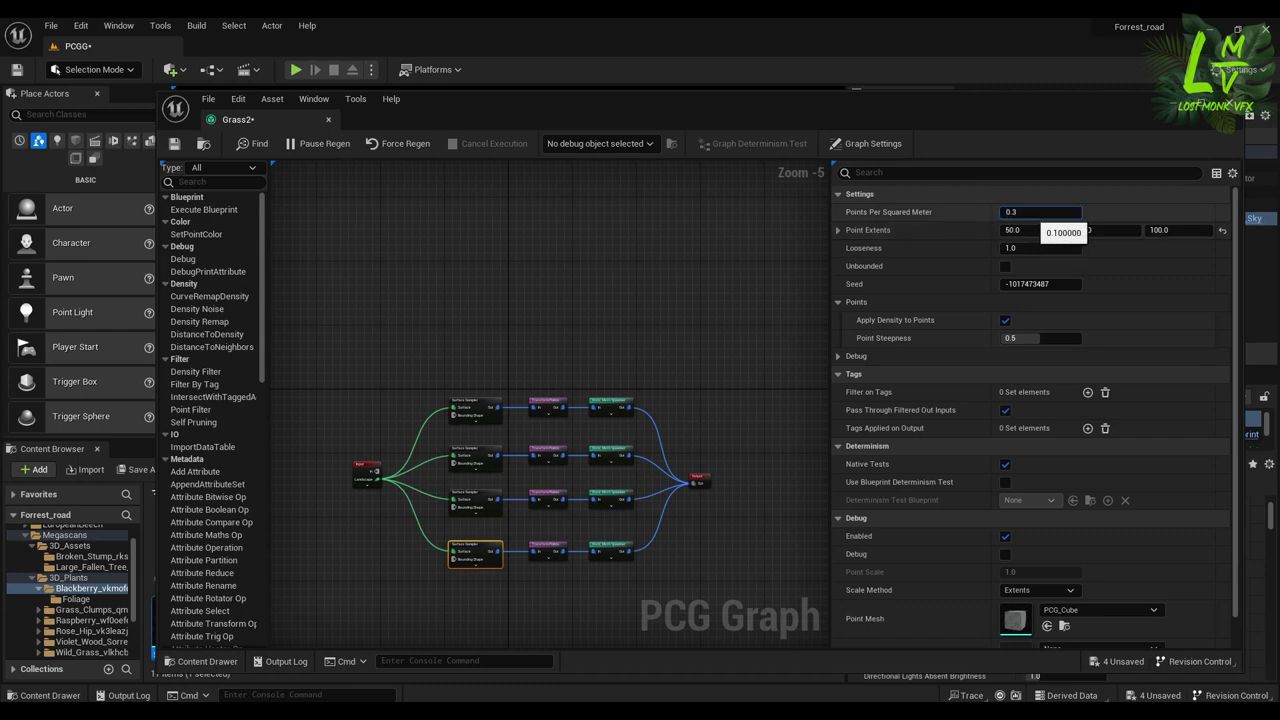
key("Return")
left_click_drag(1033, 102, 995, 323)
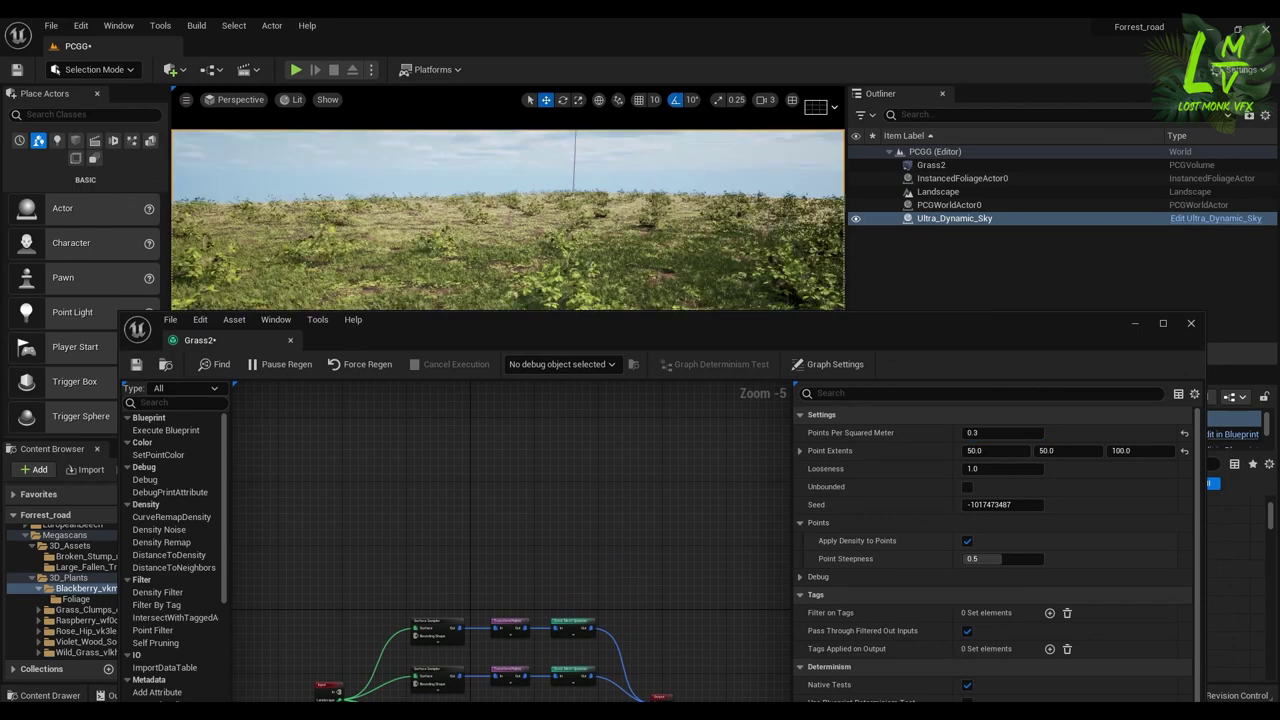
mouse_move(508, 220)
right_mouse_down()
mouse_move(560, 228)
mouse_move(594, 202)
mouse_move(566, 288)
mouse_move(556, 292)
mouse_move(530, 216)
right_mouse_up()
right_click_drag(508, 268, 530, 268)
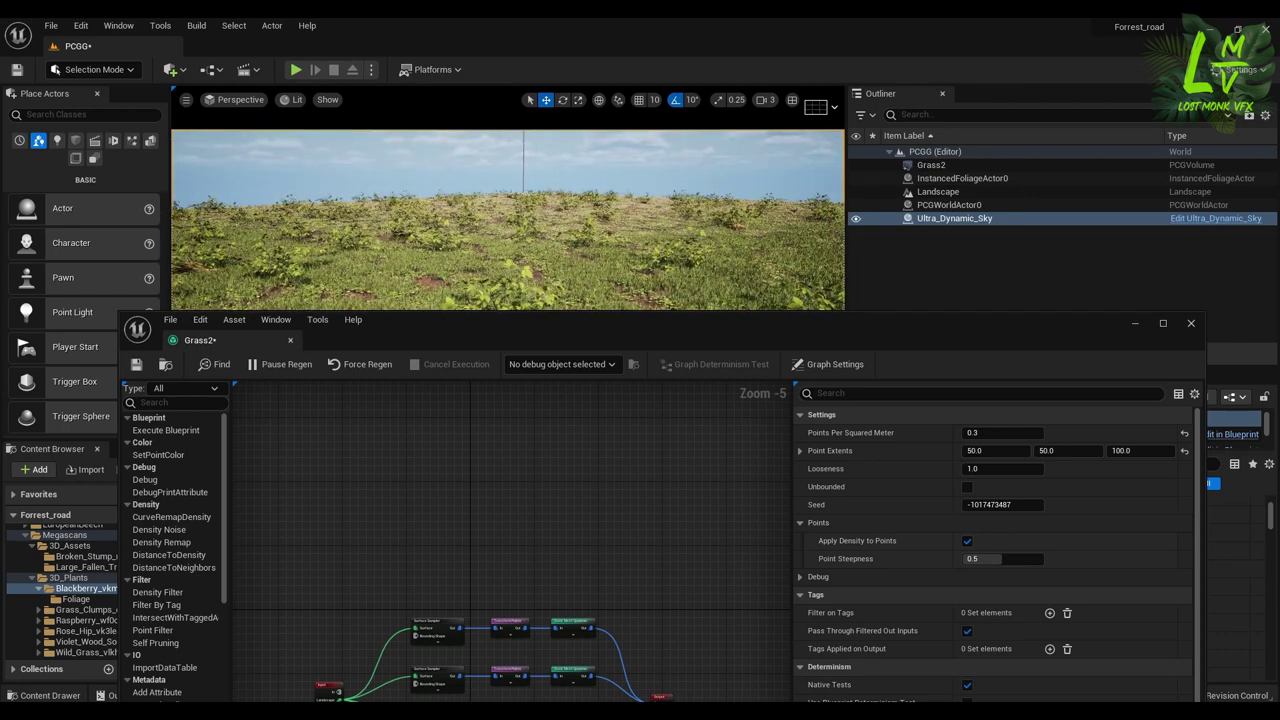
- Minimize the PCG graph window, open Quixel Bridge to add content, and show the locally downloaded Megascans assets
left_click_drag(1062, 333, 1117, 126)
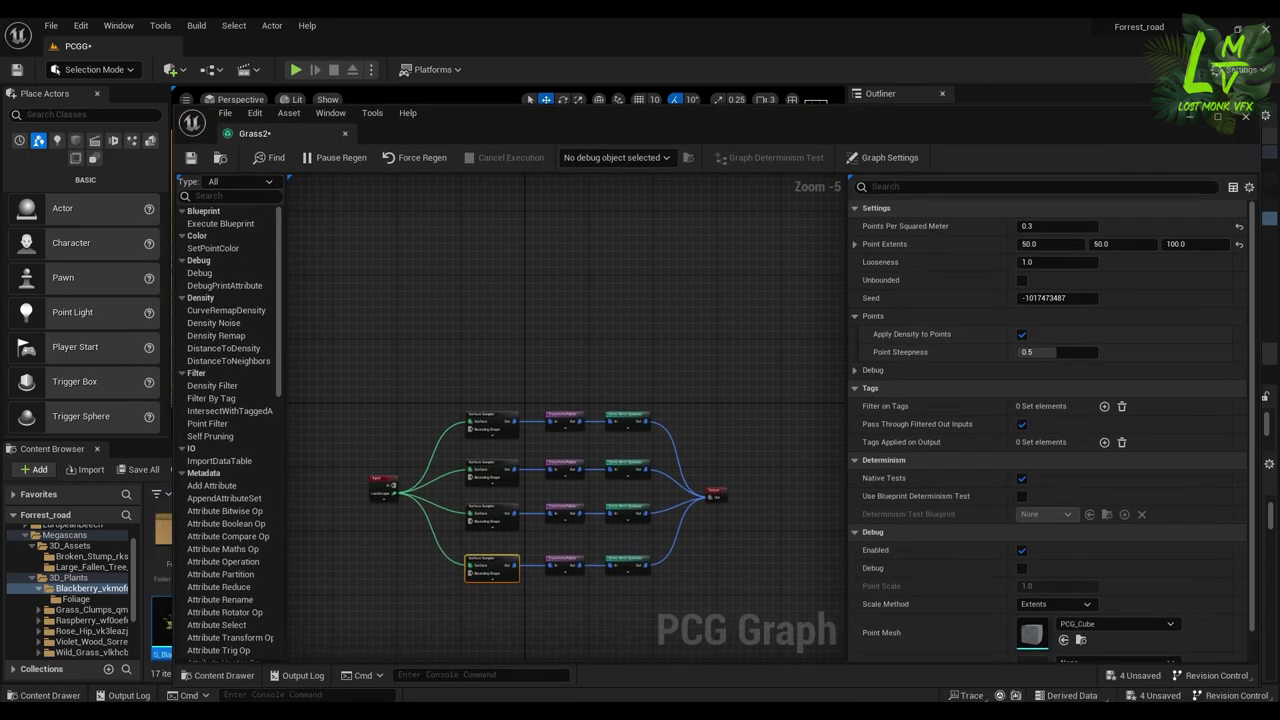
left_click(1190, 117)
left_click(35, 469)
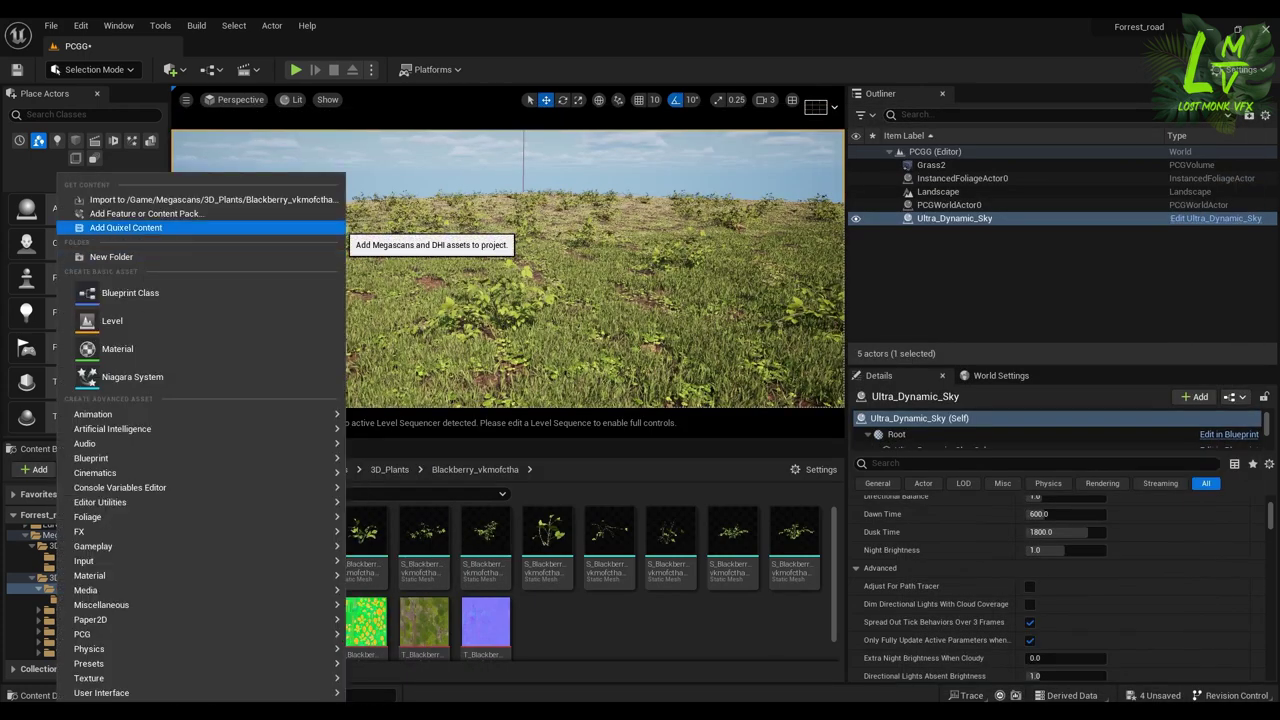
left_click(125, 227)
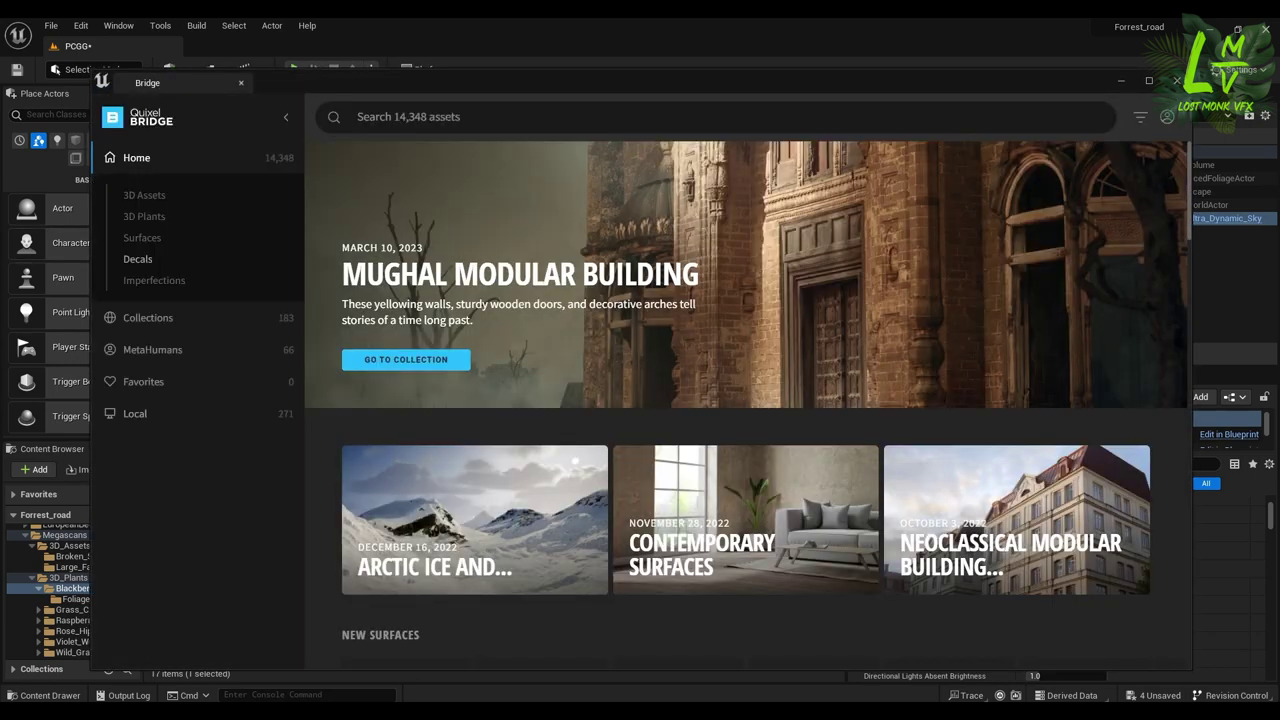
left_click(135, 413)
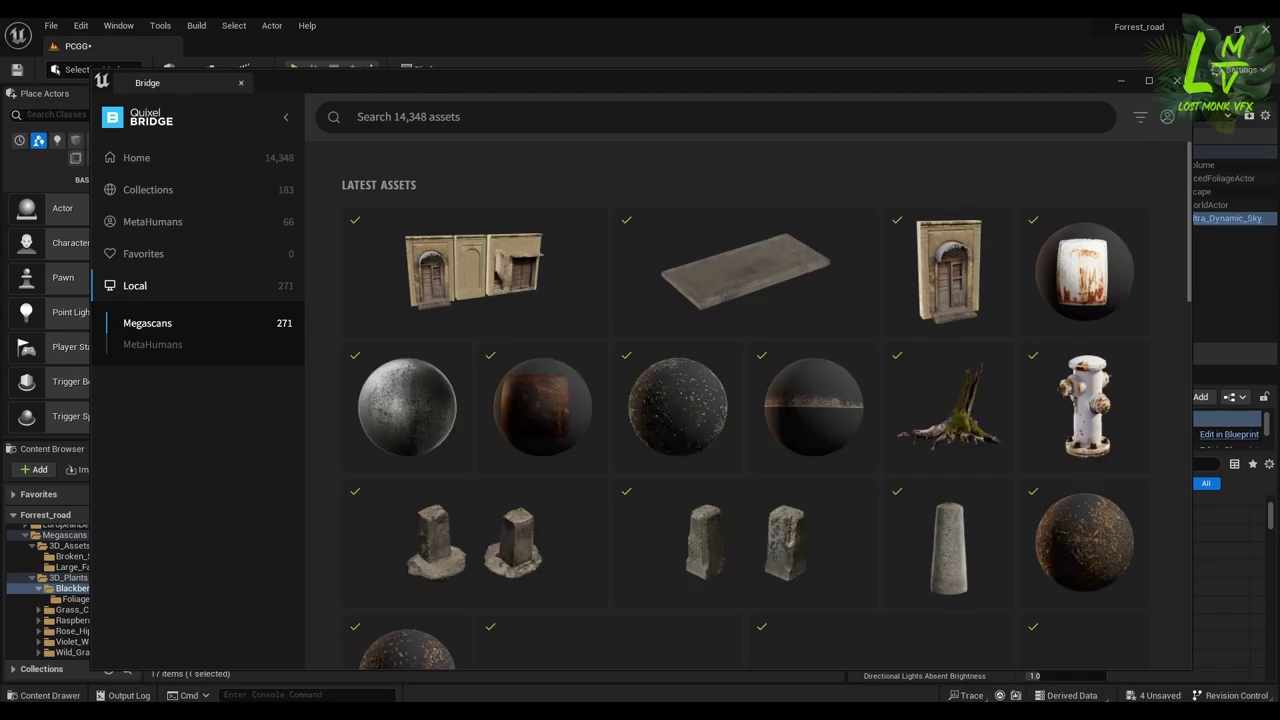
- Browse the local Megascans assets for fern plants that suit the forest floor
scroll(810, 640, "down", 2)
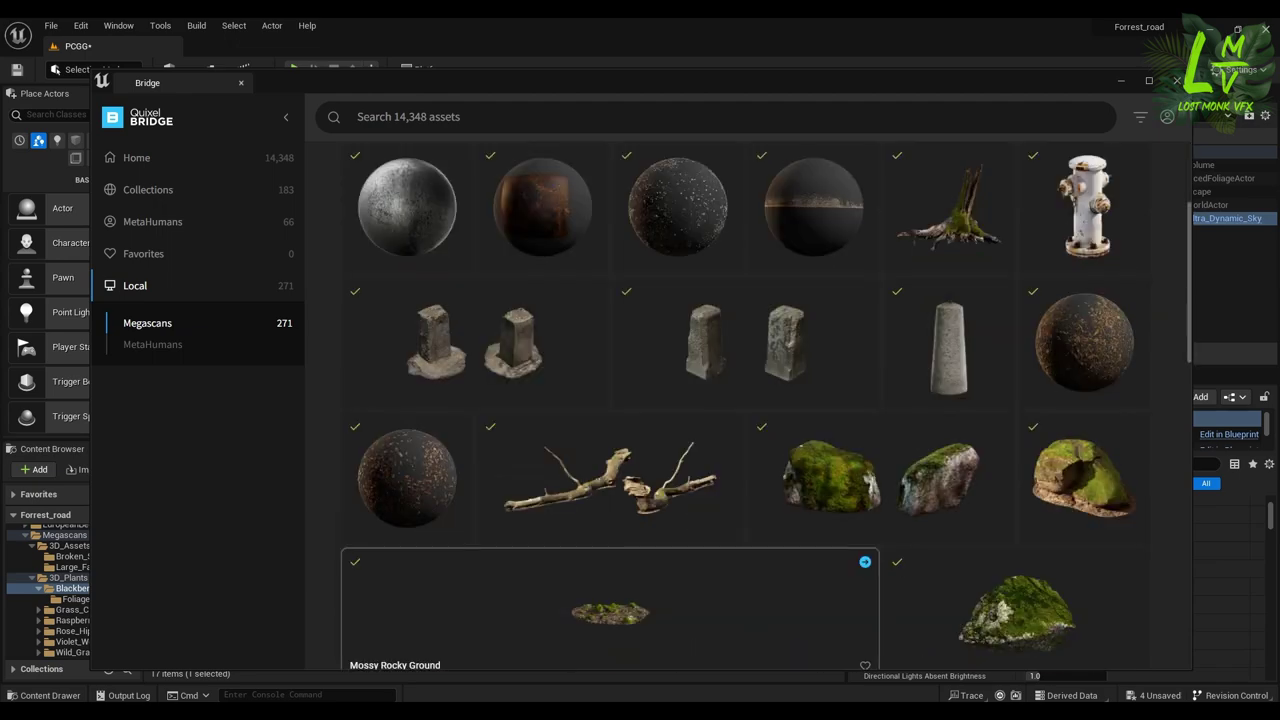
scroll(810, 430, "down", 10)
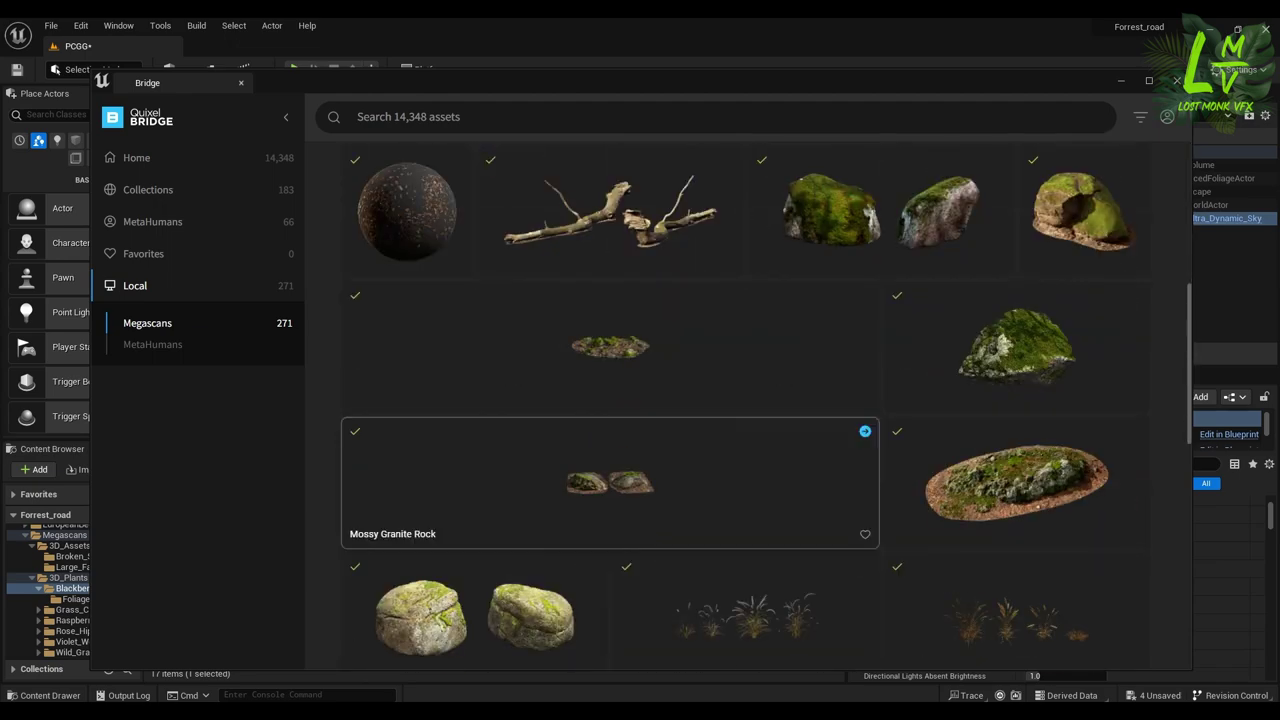
scroll(810, 450, "down", 8)
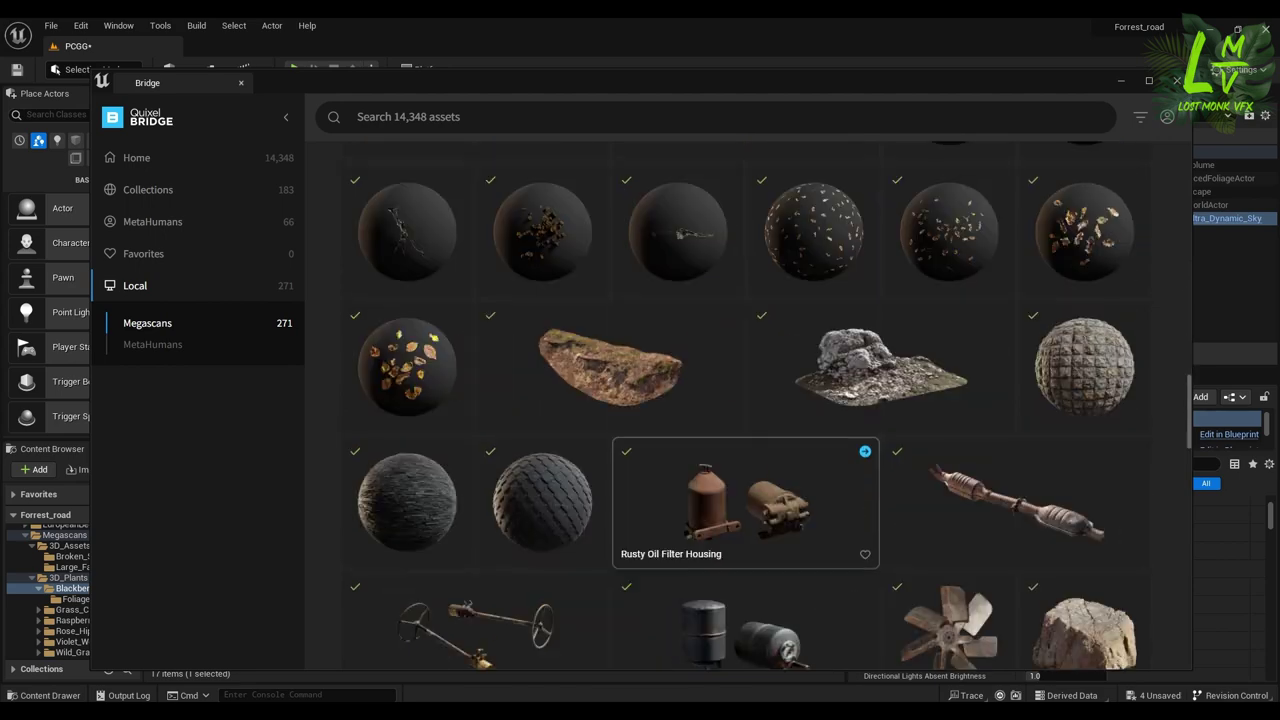
scroll(745, 500, "down", 4)
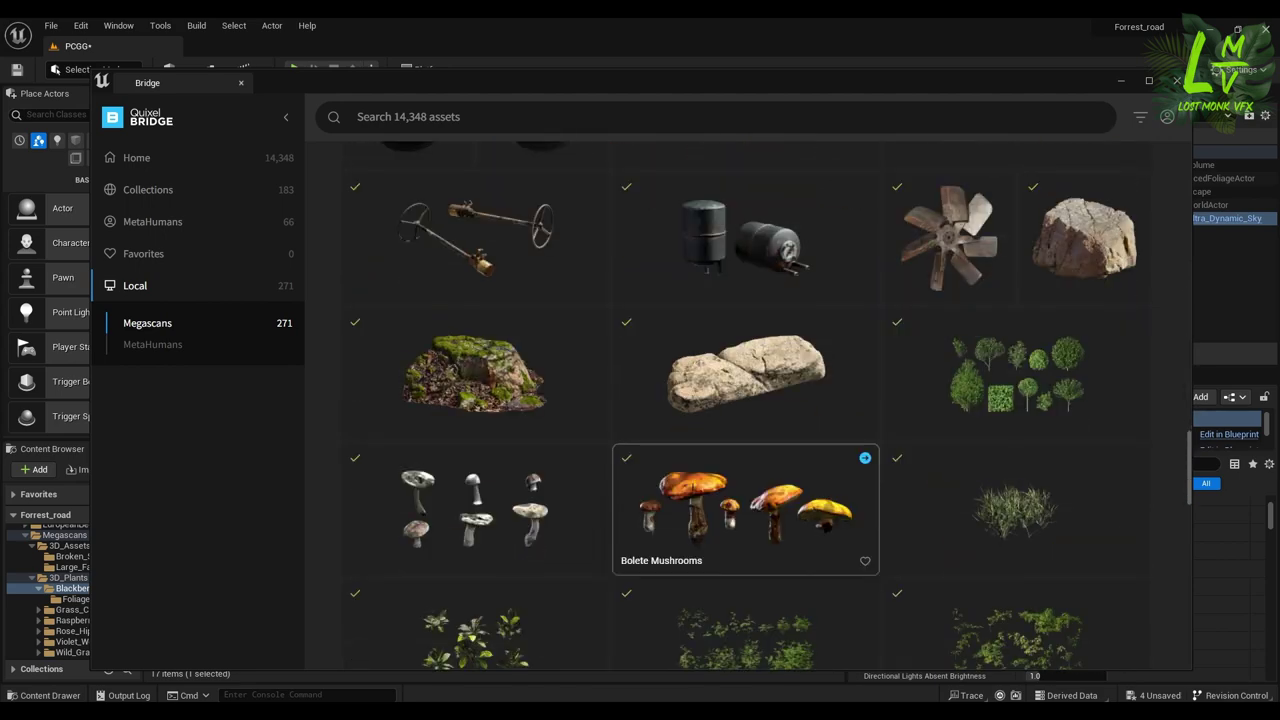
scroll(745, 500, "down", 1)
scroll(745, 540, "down", 3)
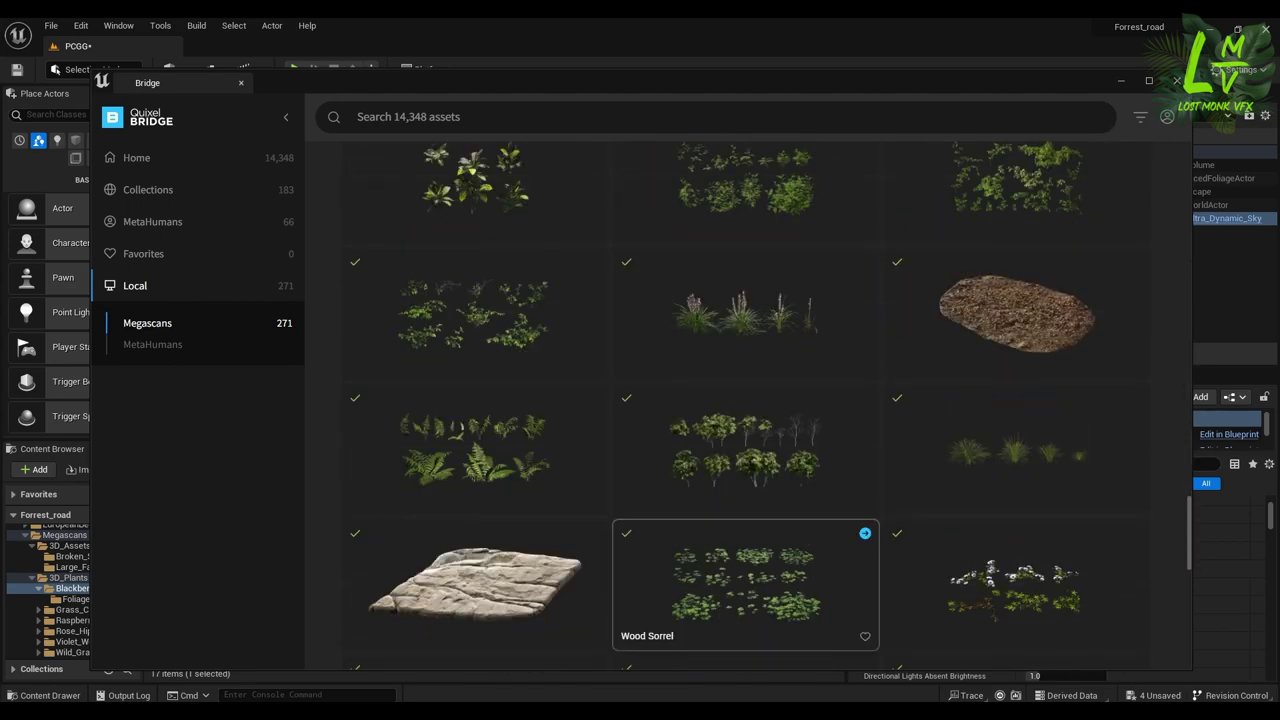
scroll(745, 585, "down", 1)
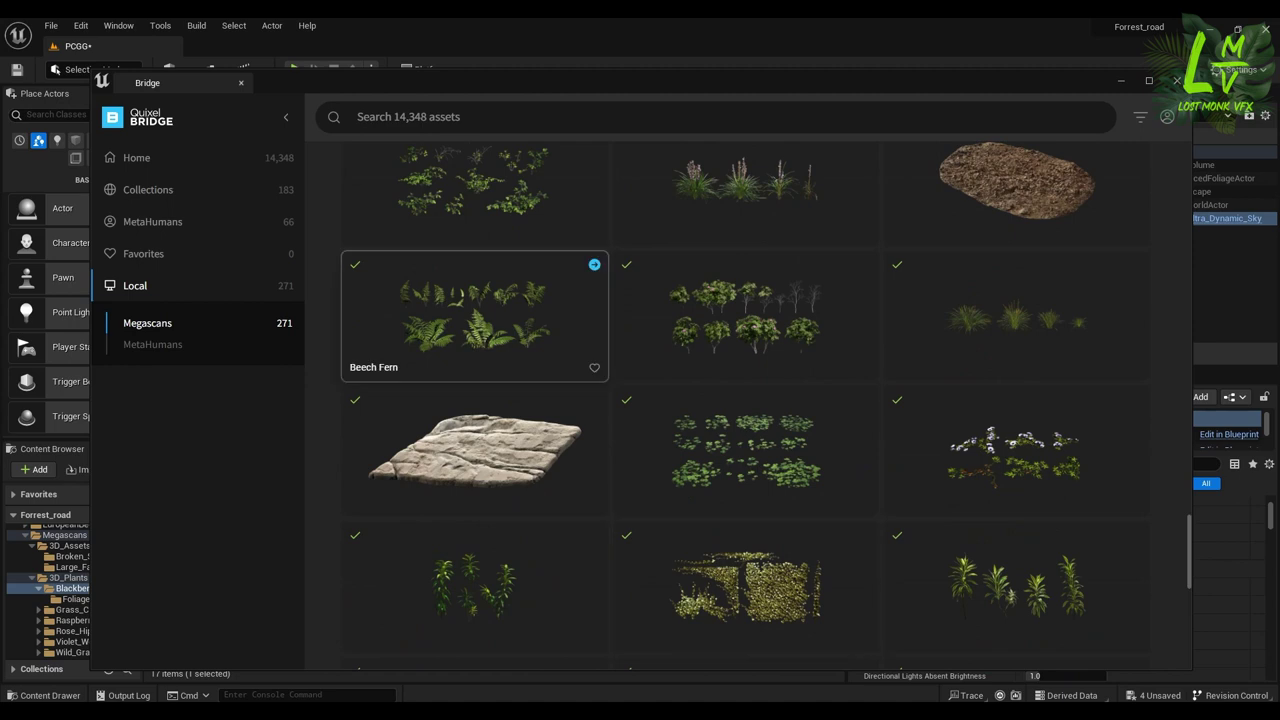
scroll(475, 315, "down", 2)
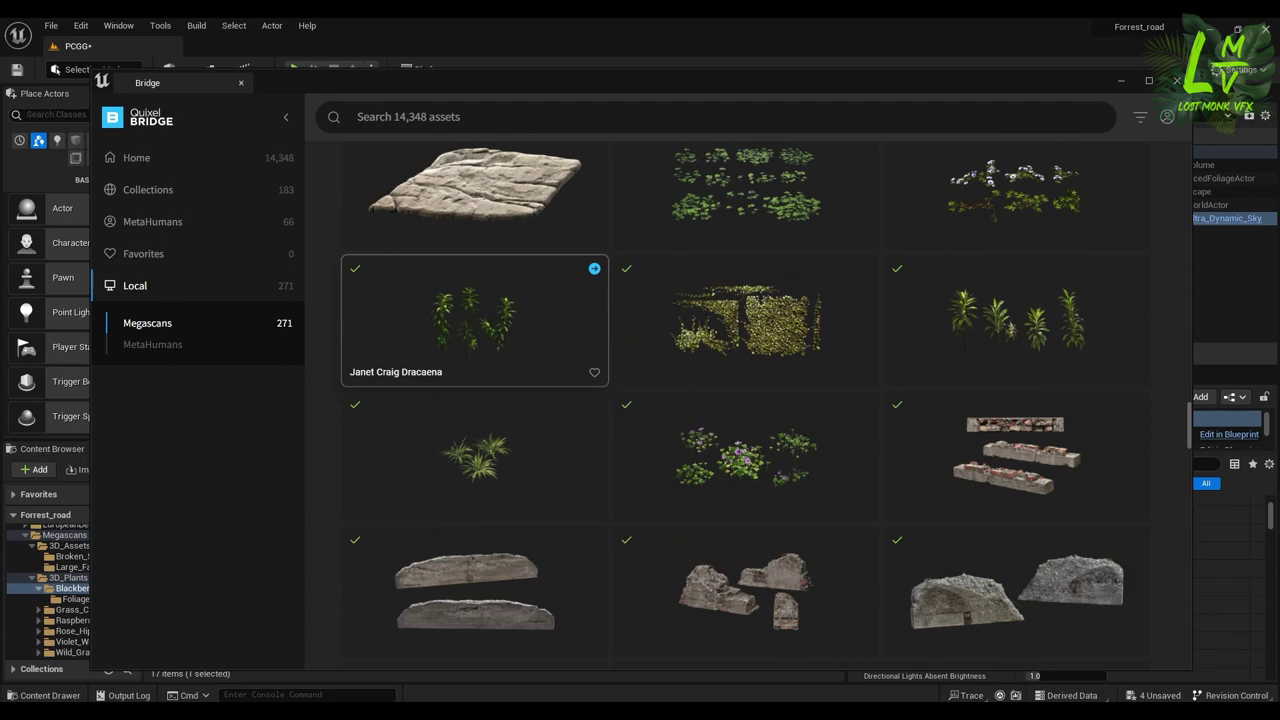
scroll(500, 320, "down", 8)
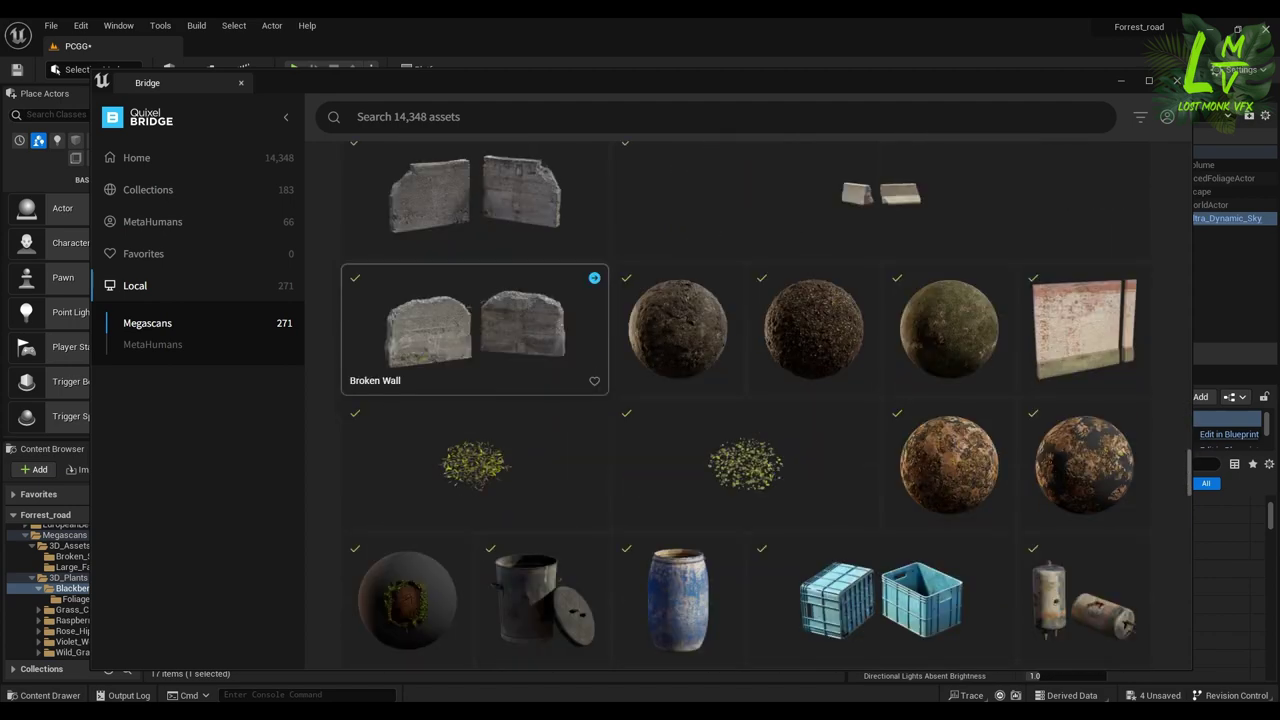
scroll(545, 330, "up", 1)
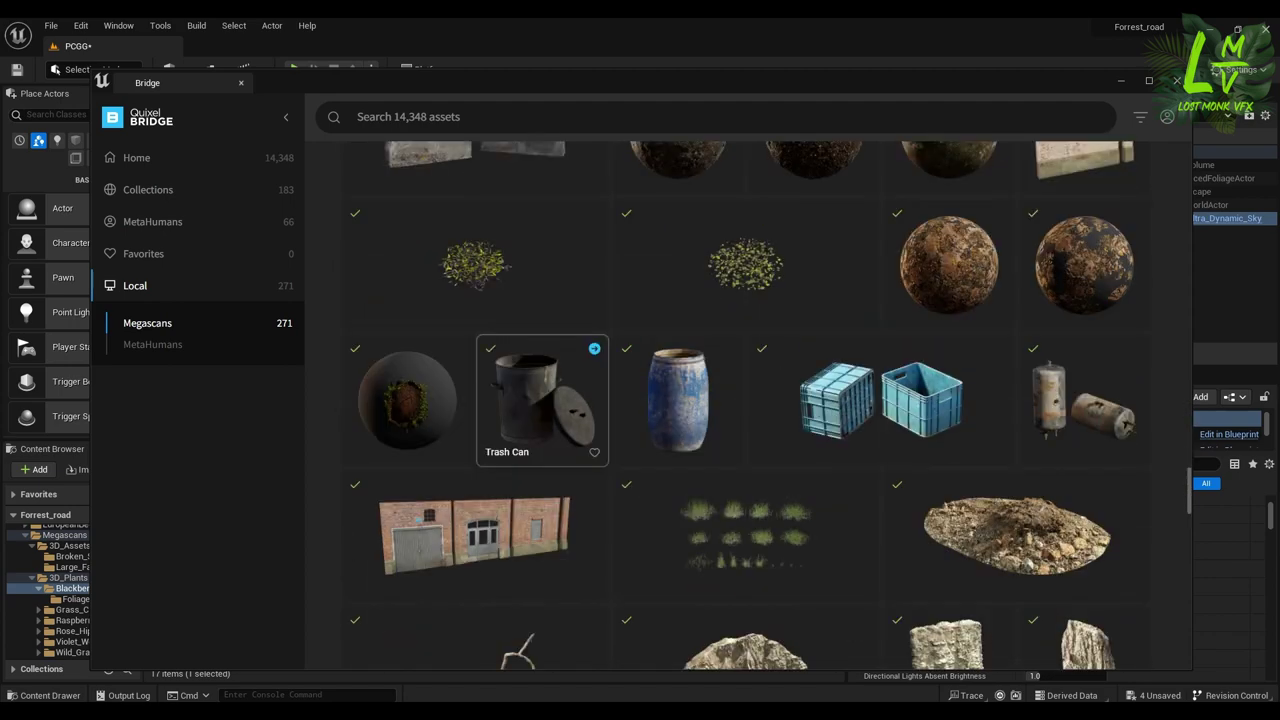
scroll(475, 370, "down", 2)
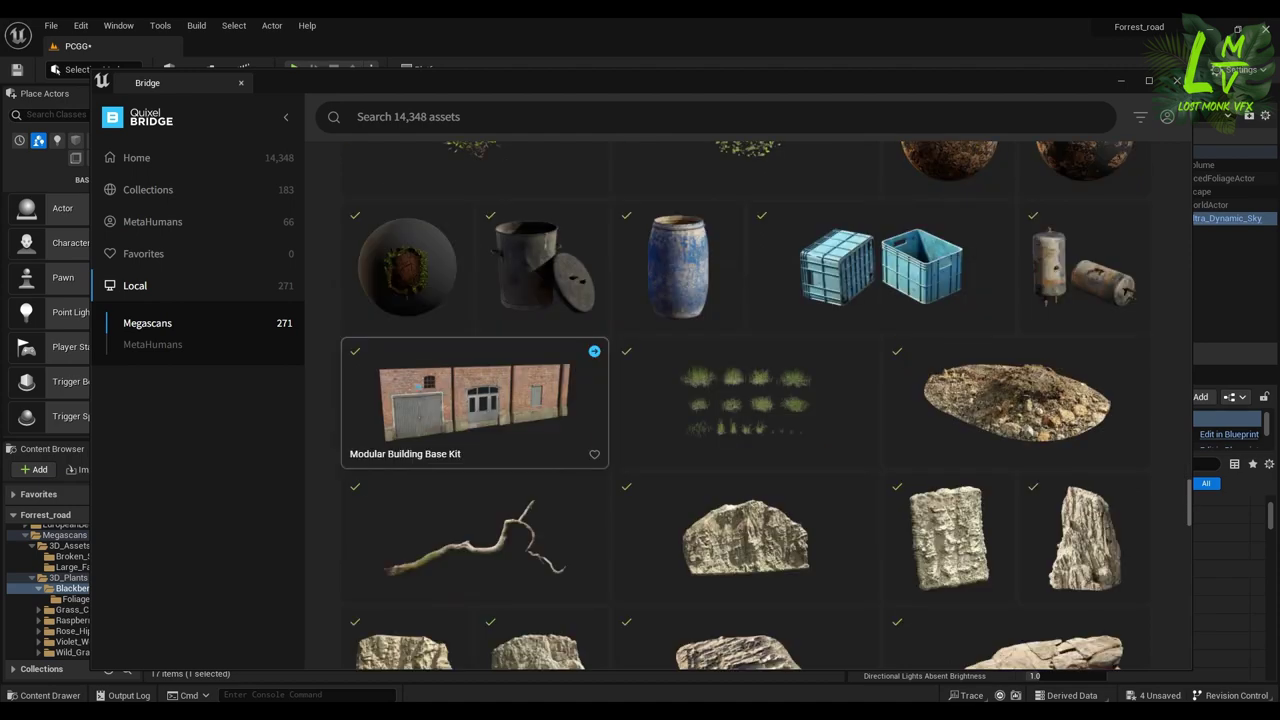
scroll(475, 370, "down", 10)
scroll(475, 370, "down", 5)
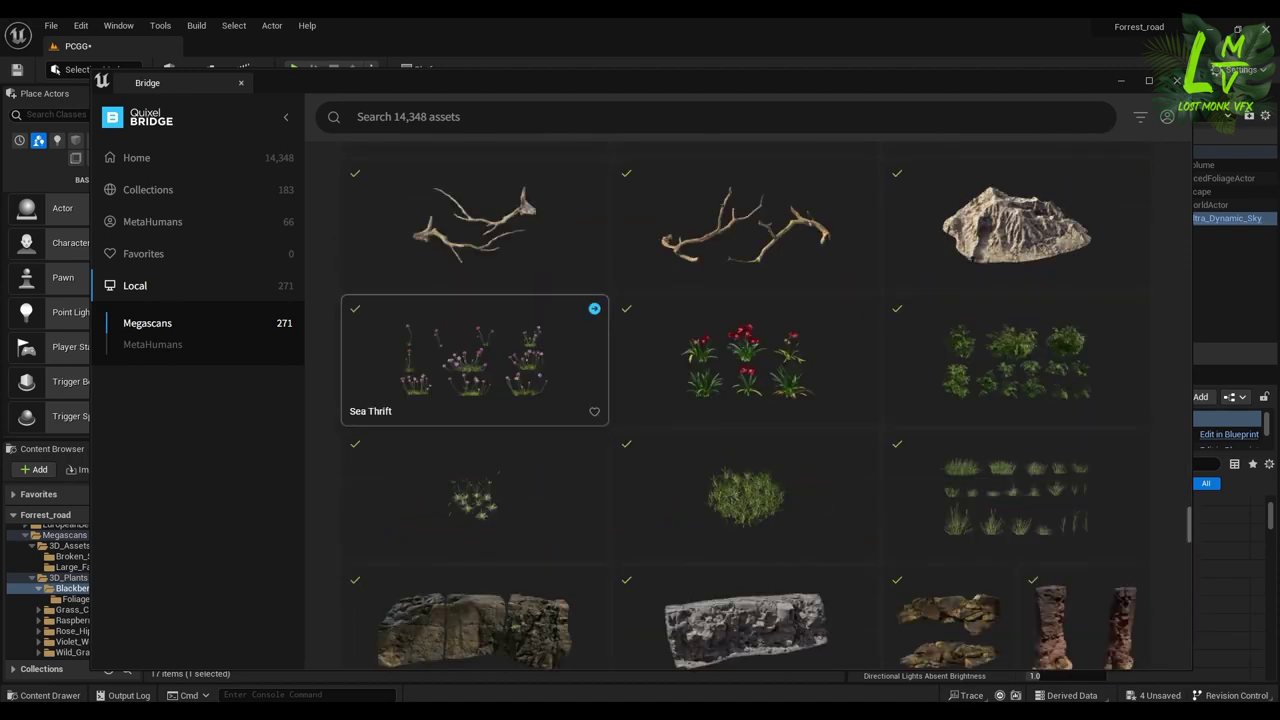
scroll(475, 360, "down", 8)
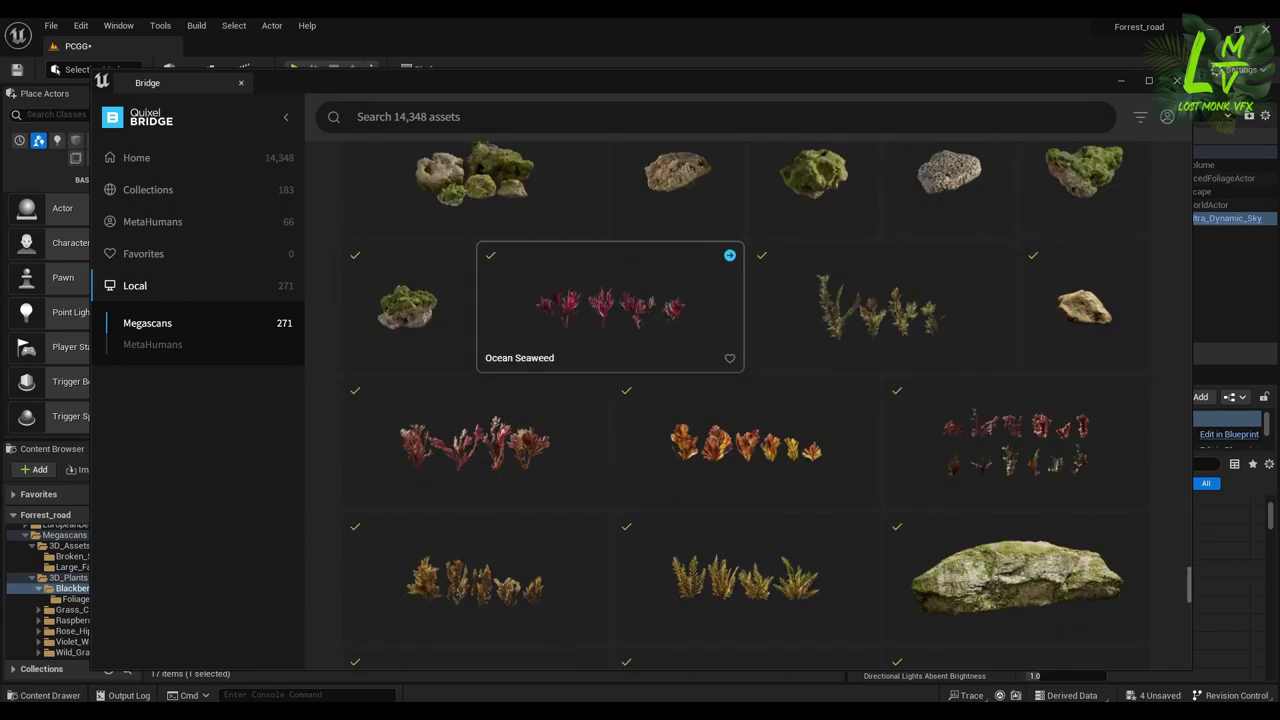
scroll(540, 350, "down", 3)
scroll(475, 360, "down", 3)
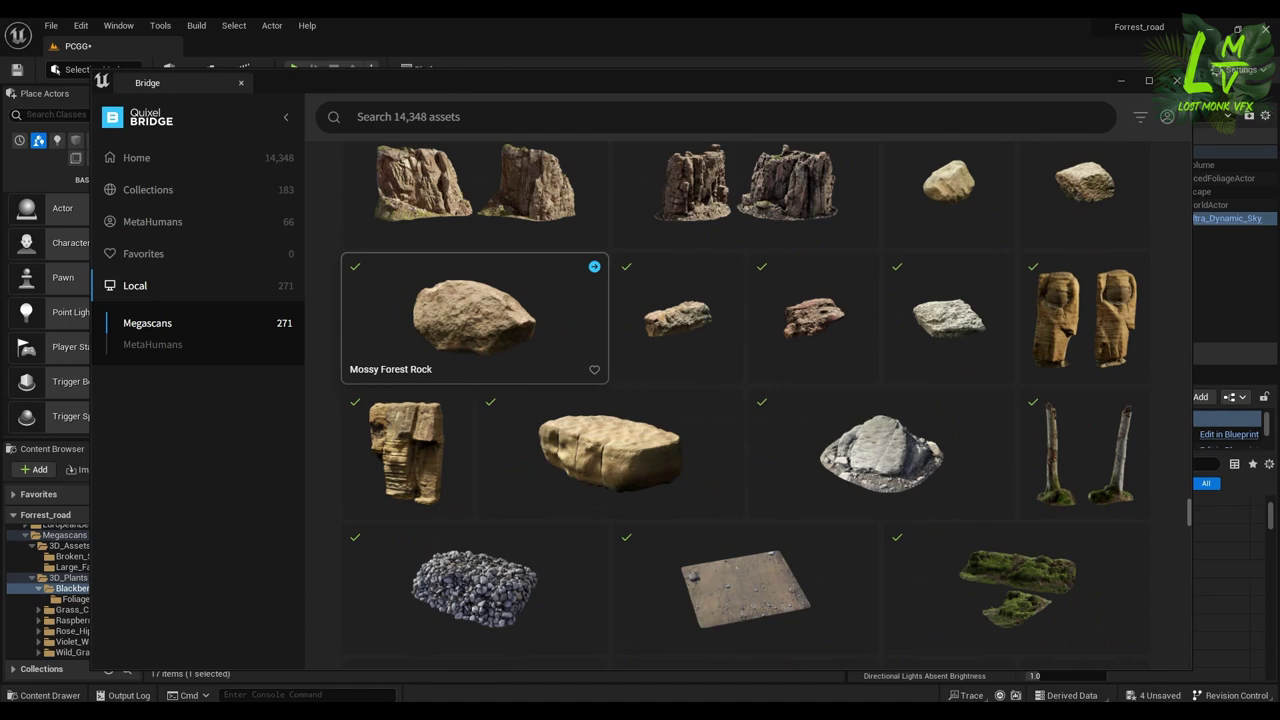
scroll(475, 360, "down", 9)
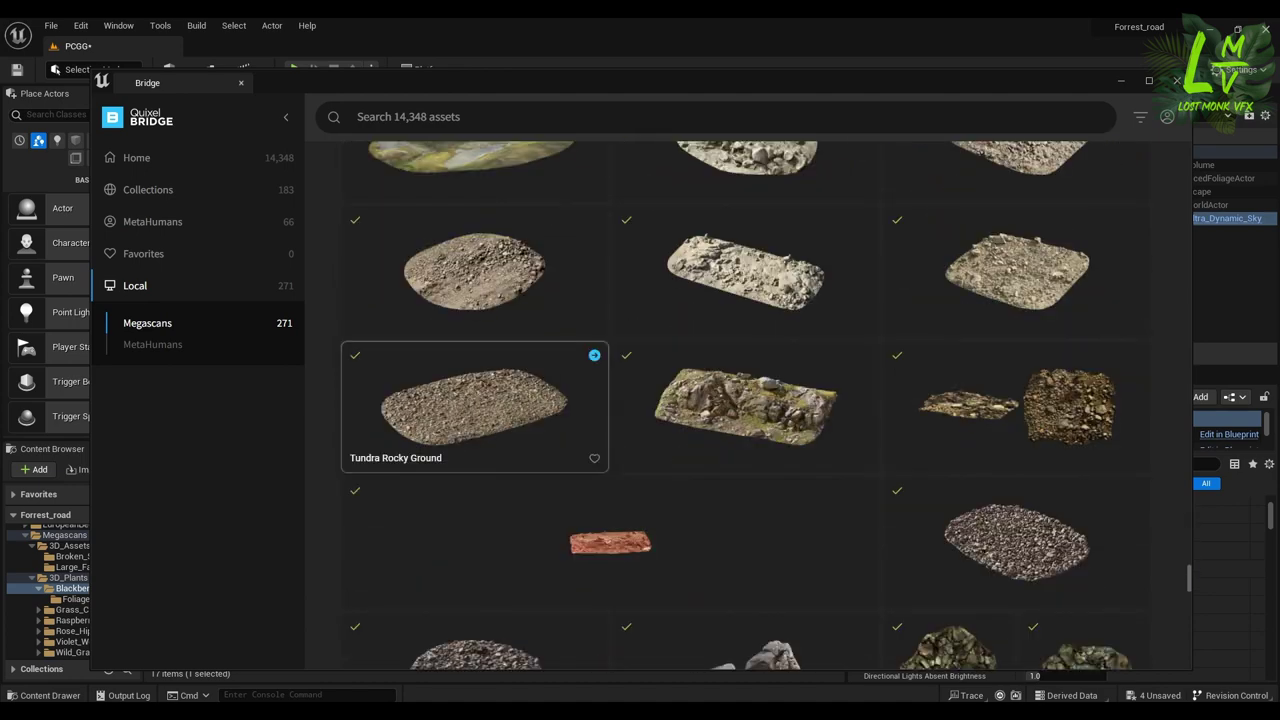
scroll(475, 360, "down", 6)
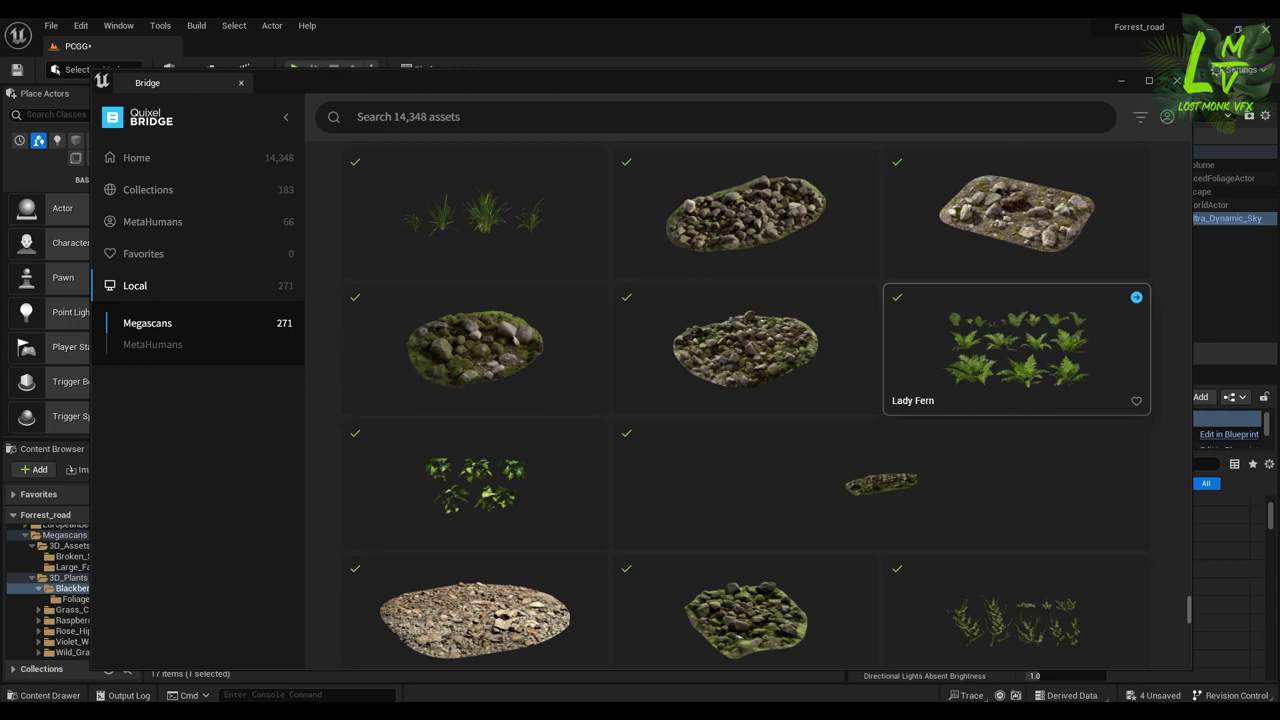
- Open the Lady Fern asset, set its quality to Highest Quality, download it and add it to the project
left_click(1016, 345)
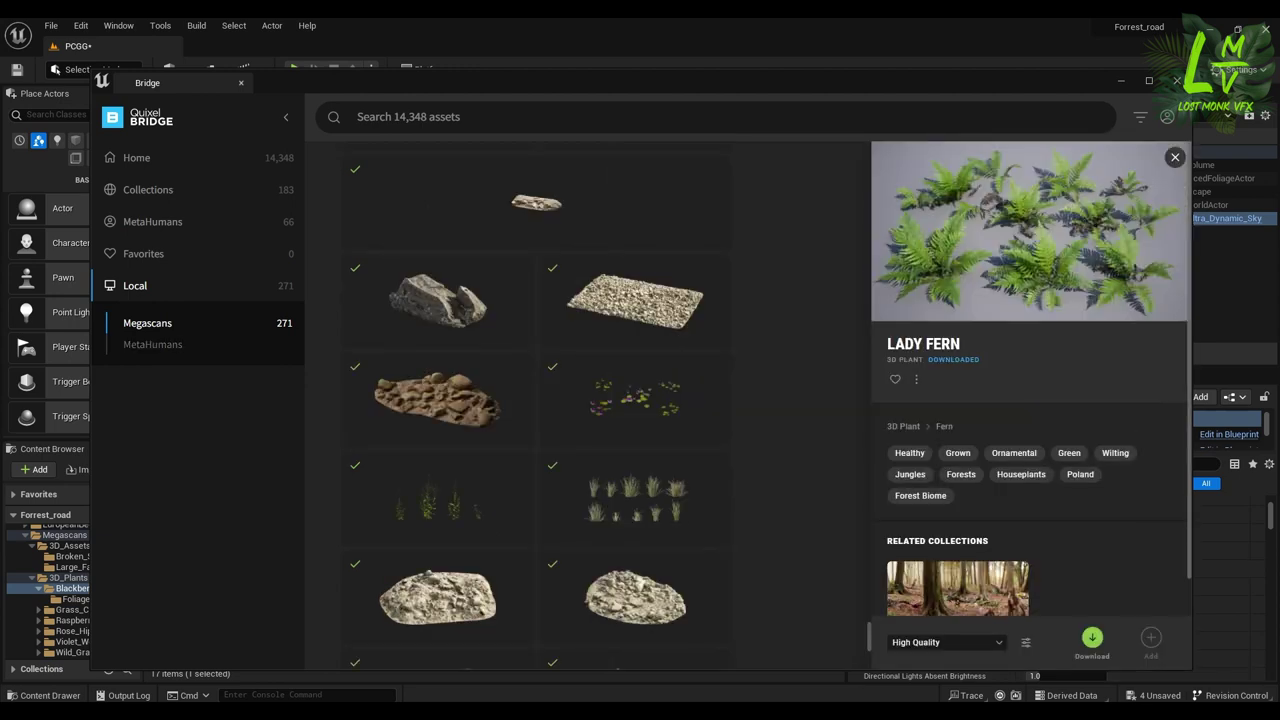
left_click(945, 642)
left_click(927, 615)
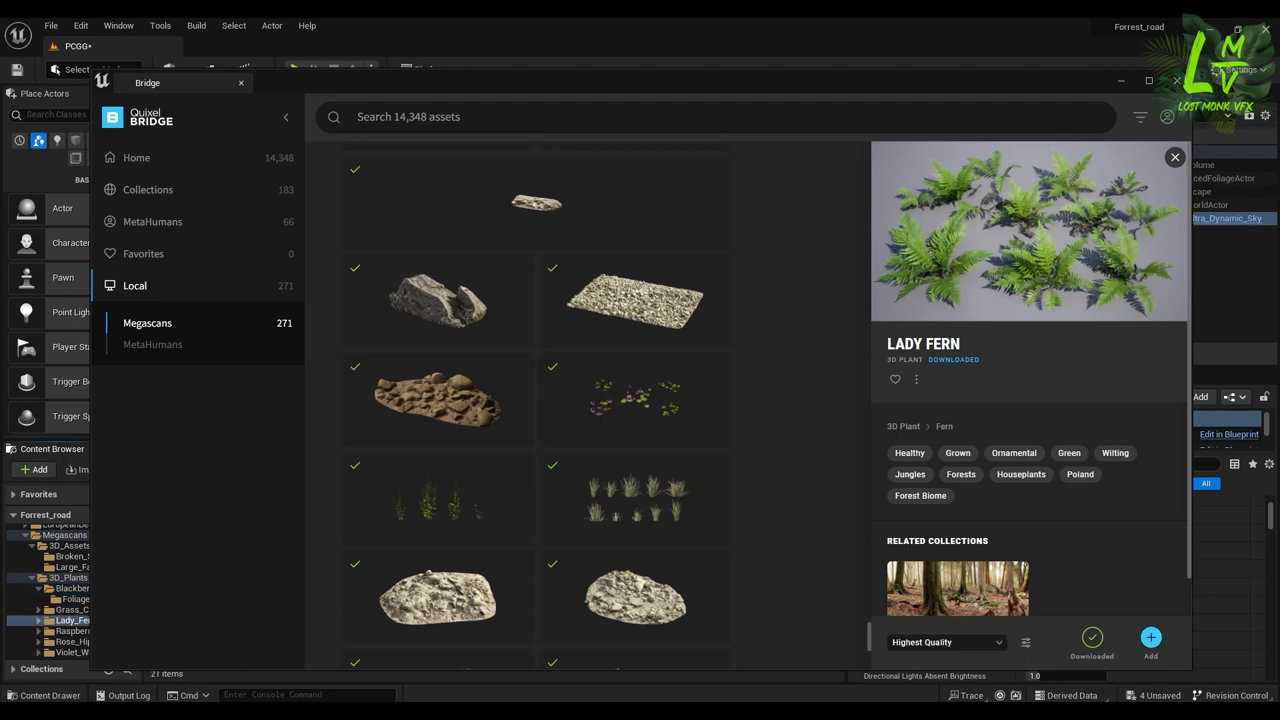
- Find the Beech Fern asset, add it to the project at Highest Quality, and minimize Bridge
scroll(585, 405, "up", 15)
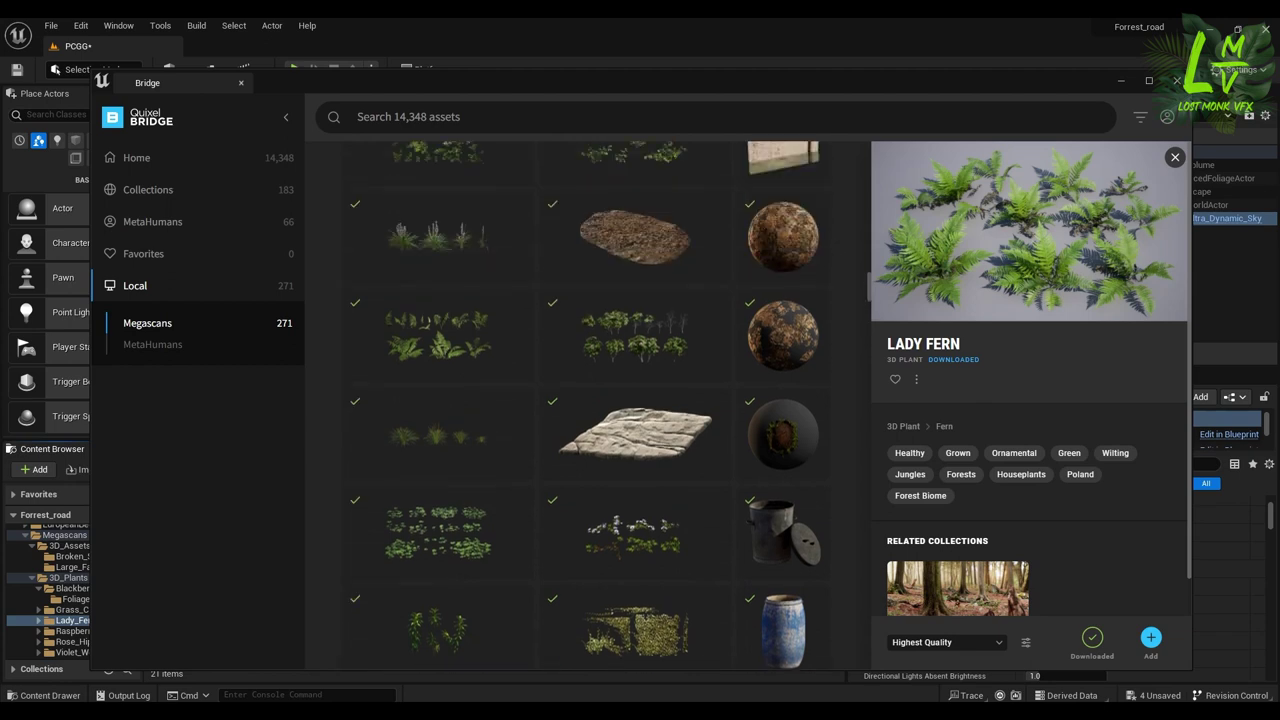
left_click(440, 335)
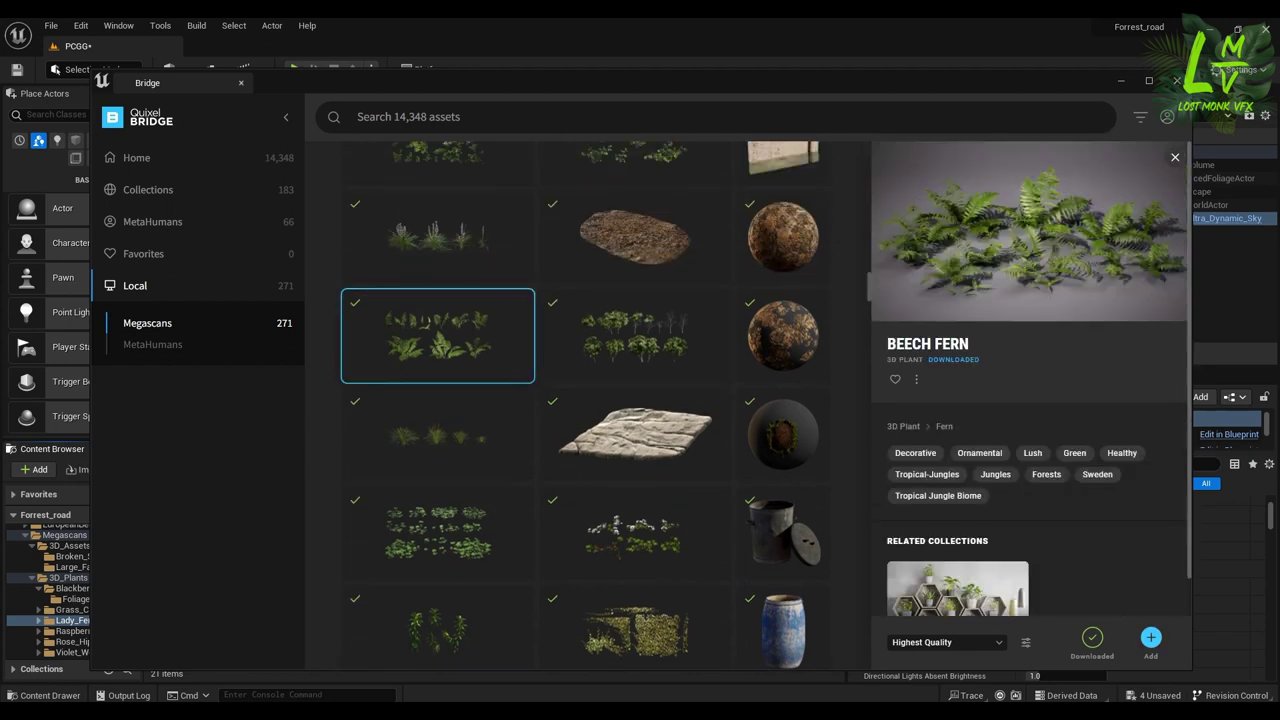
mouse_move(637, 711)
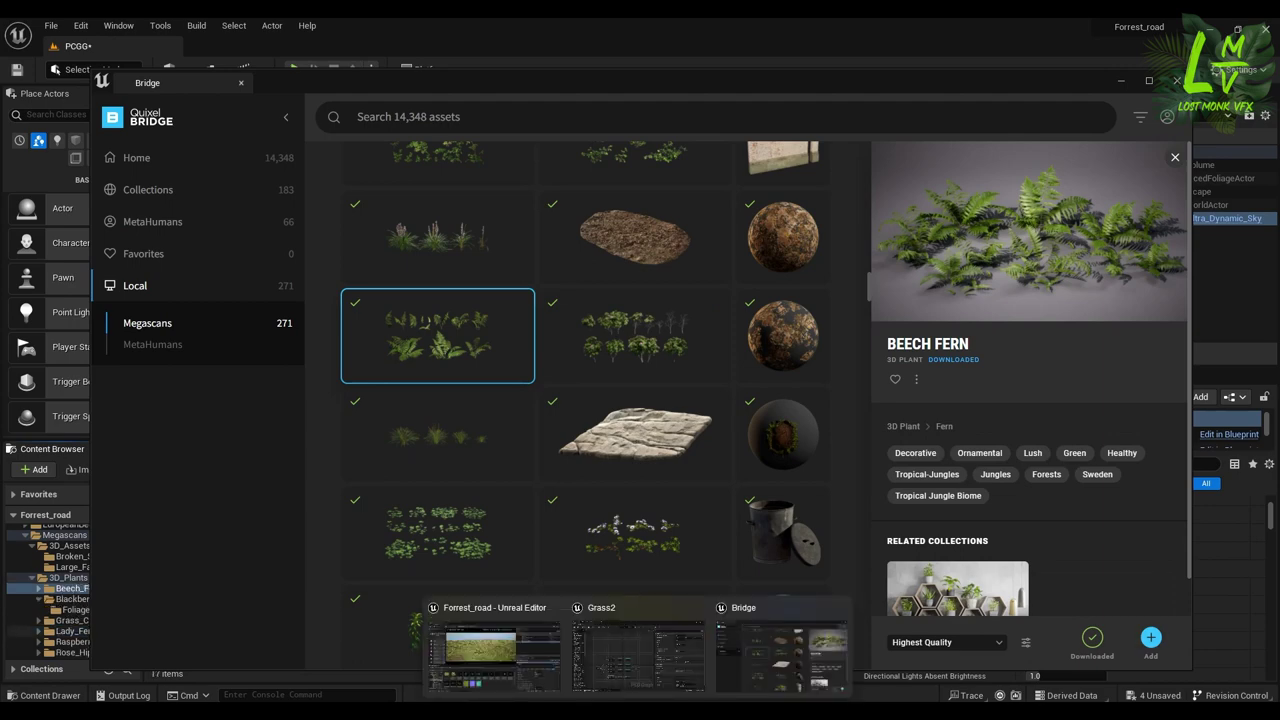
left_click(1121, 81)
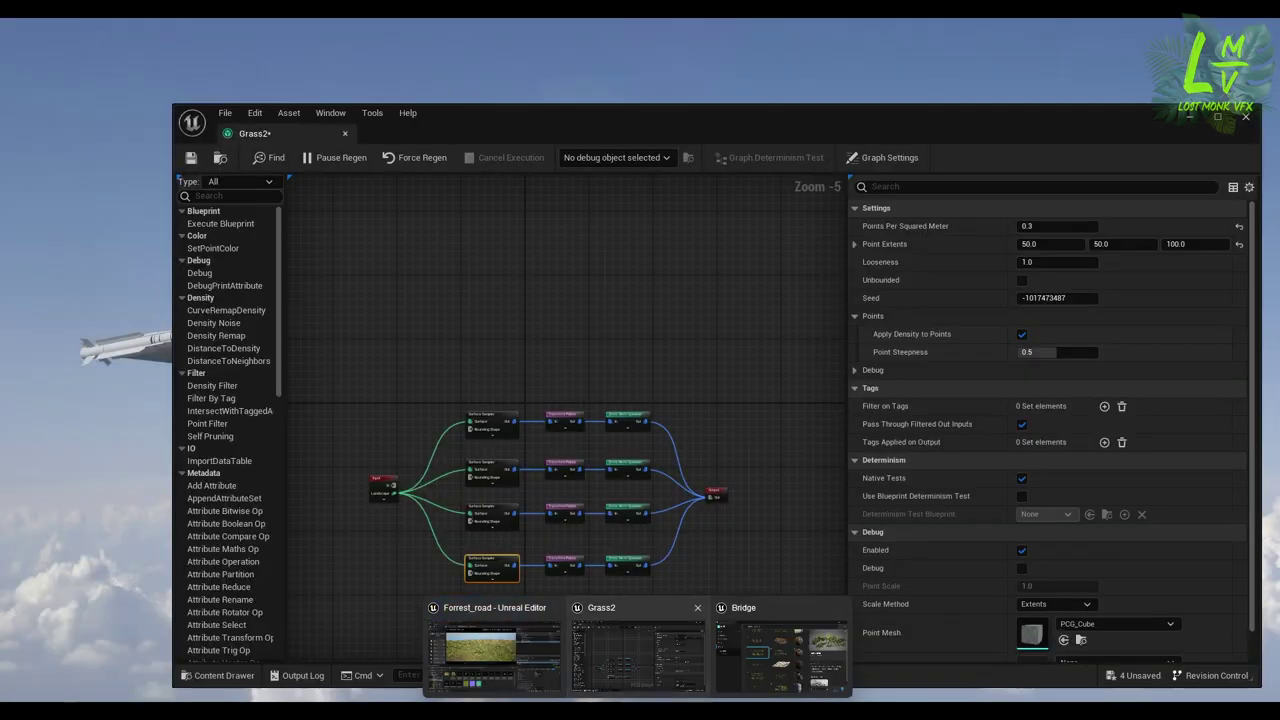
- Return to the Grass2 PCG graph, select the fourth Static Mesh Spawner and collapse its first mesh entry
left_click(638, 648)
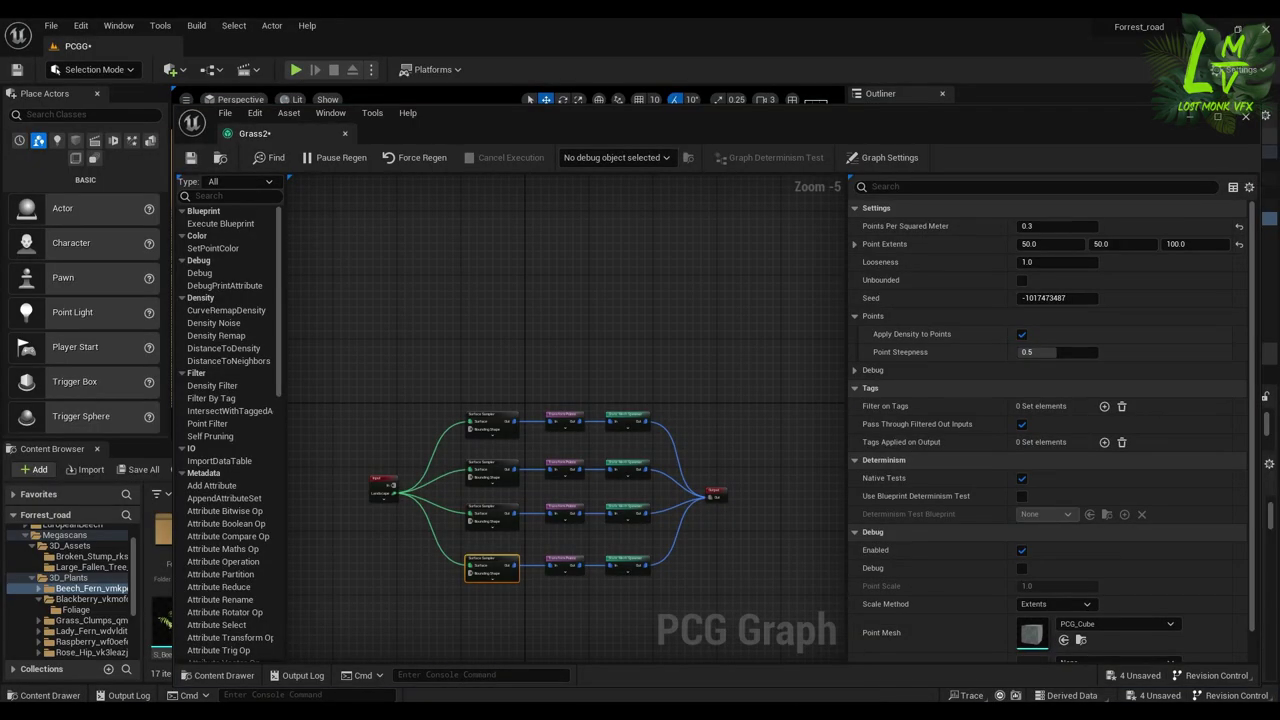
left_click(628, 563)
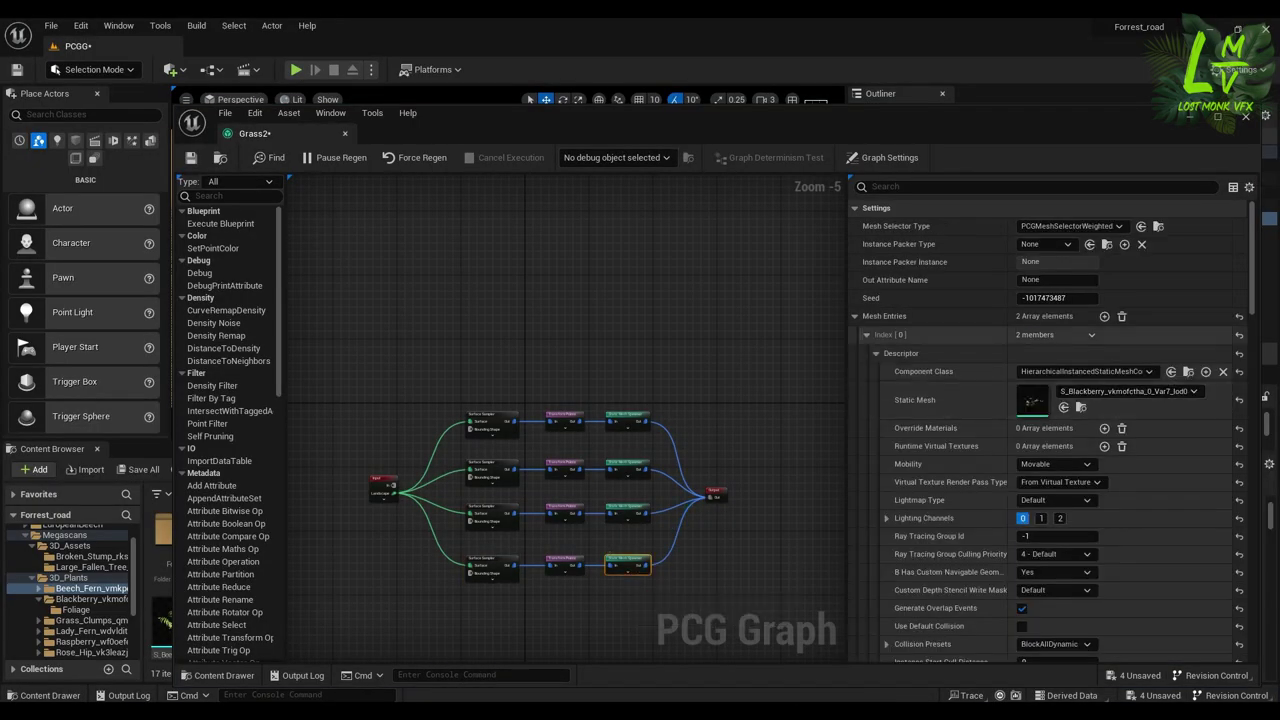
left_click(867, 335)
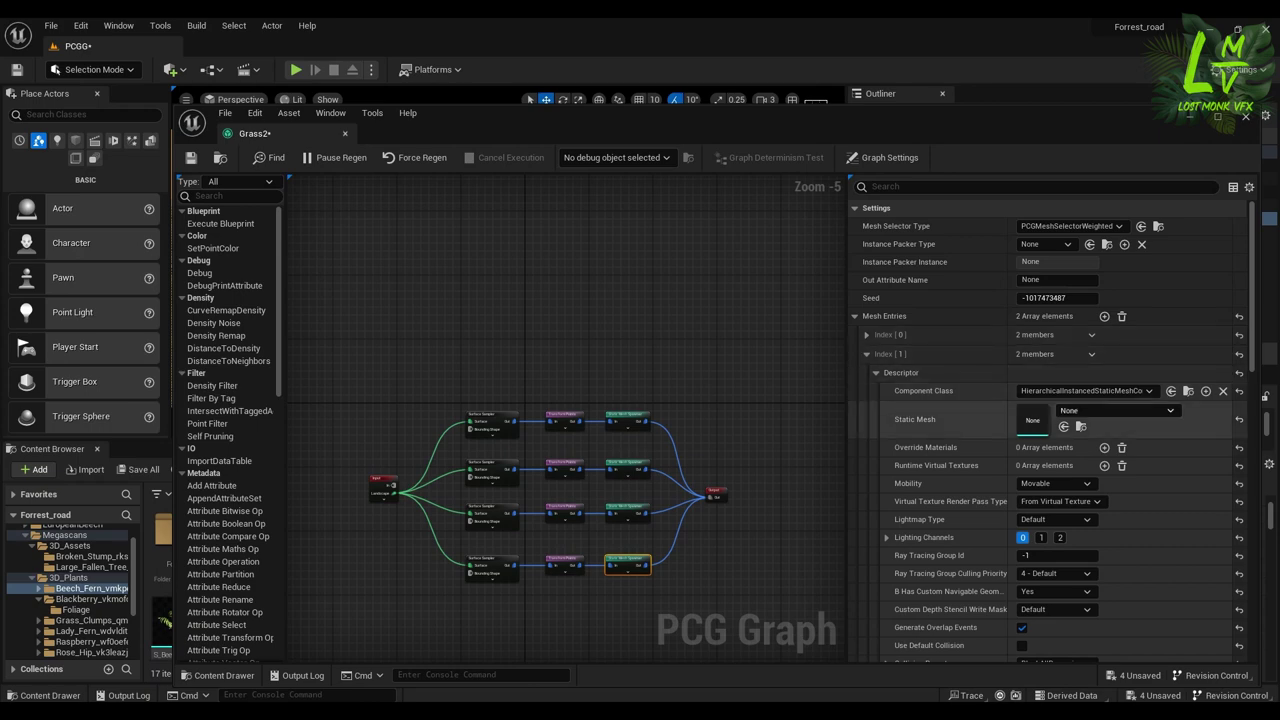
- Assign S_Beech_Fern_vmkpdbeia_0_Var1_lod0 to the fourth spawner's second mesh entry and inspect the ground in the viewport
left_click_drag(640, 120, 972, 120)
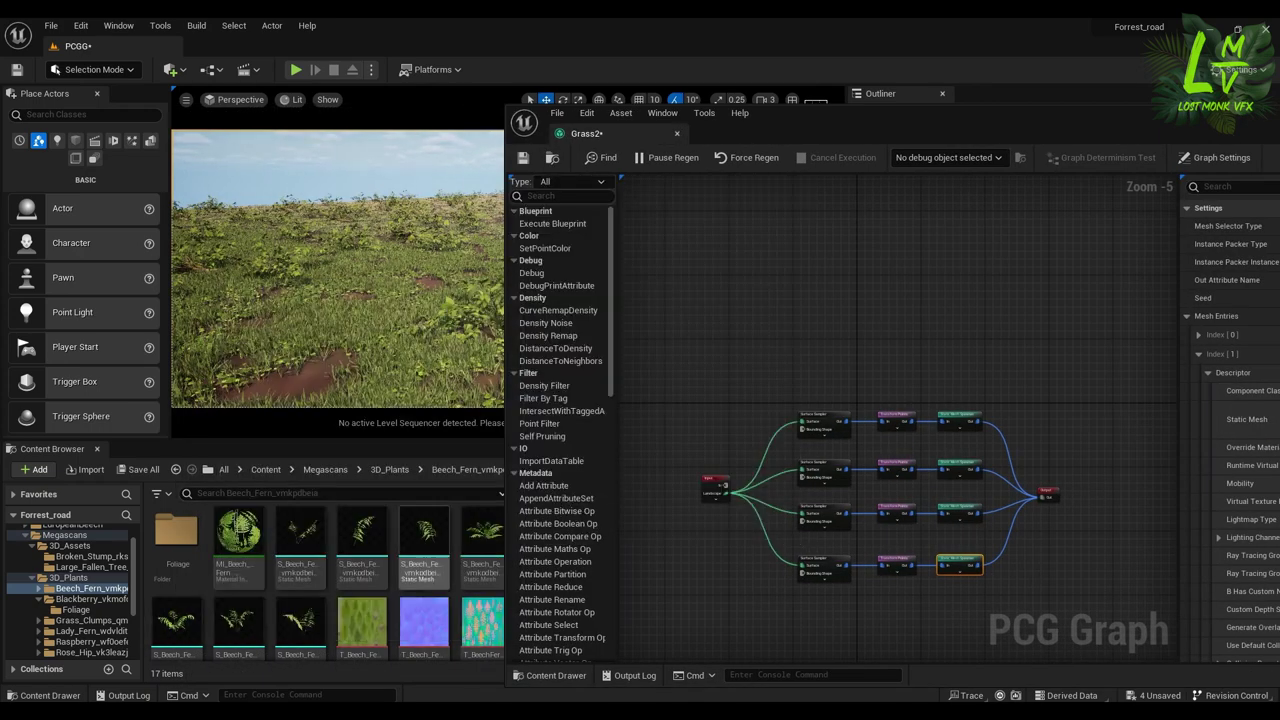
left_click_drag(821, 125, 1119, 98)
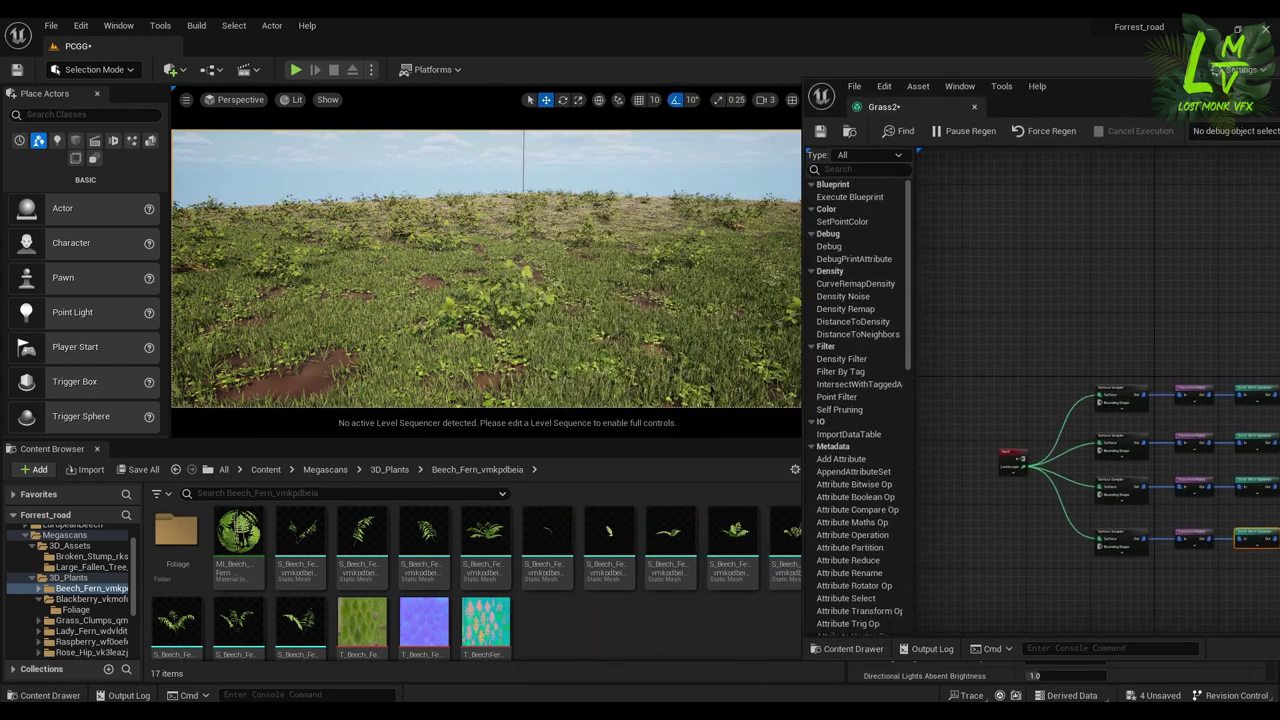
left_click(485, 540)
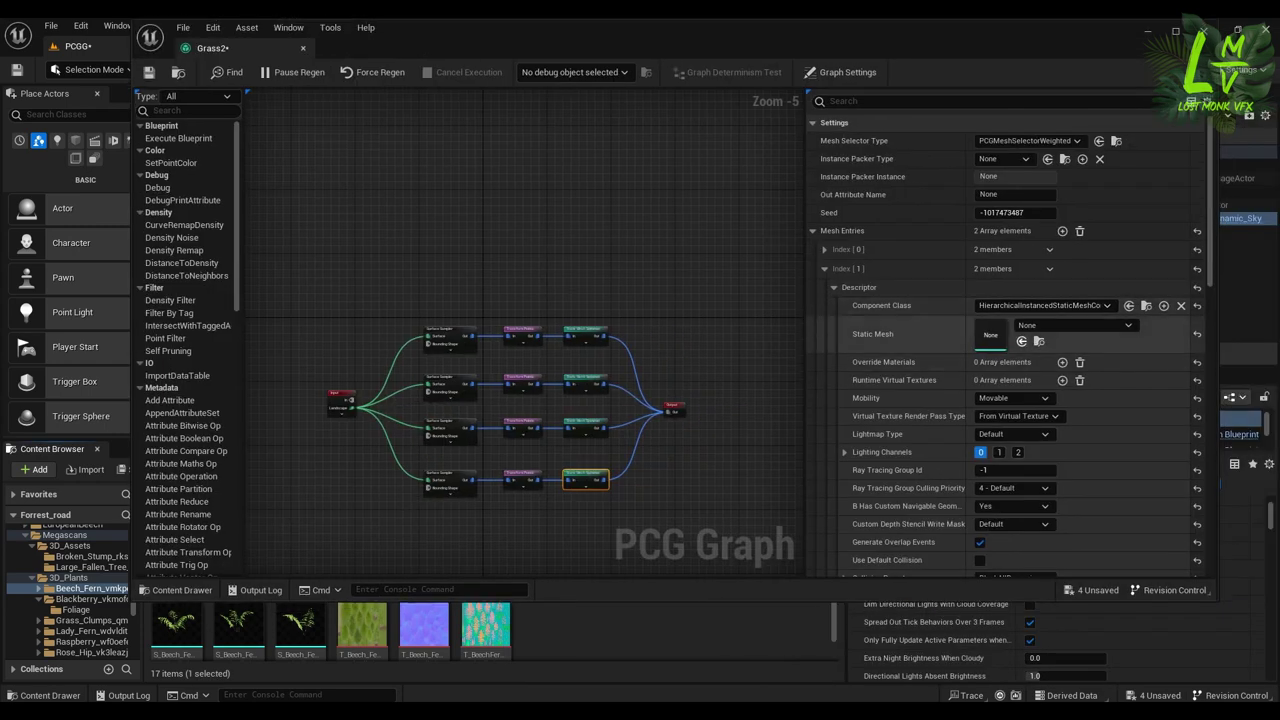
left_click(1021, 341)
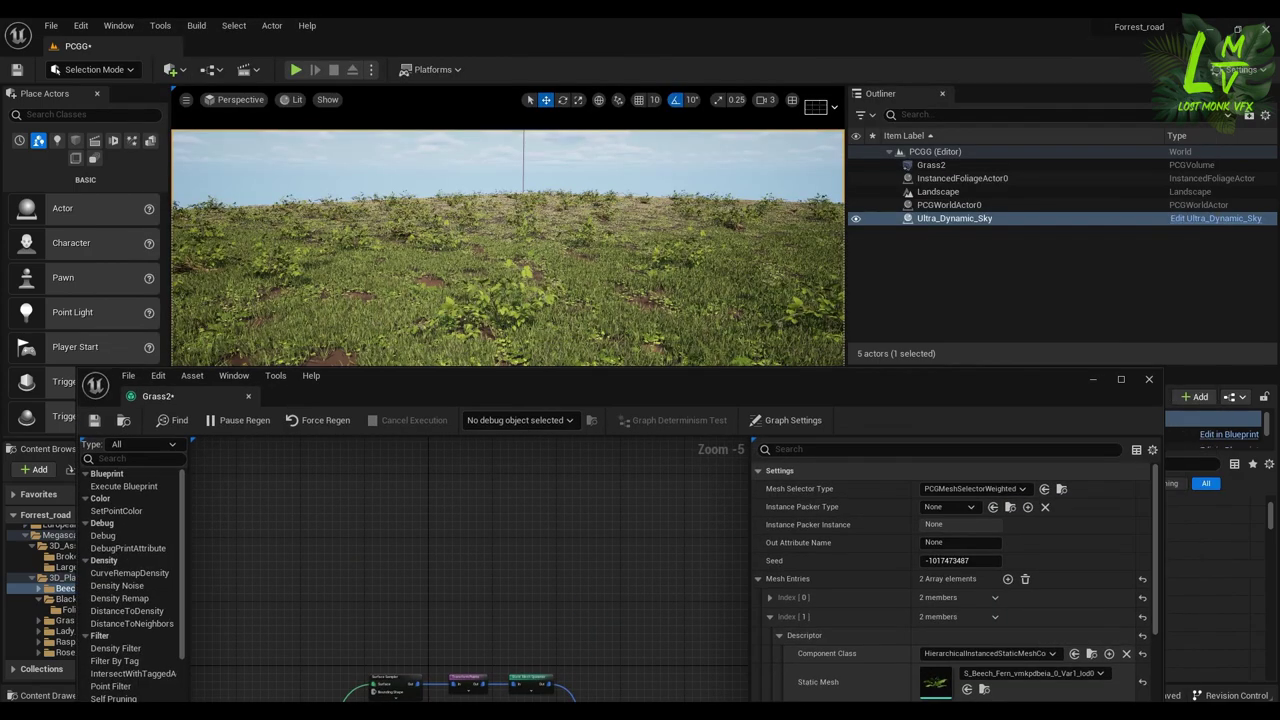
right_click_drag(508, 248, 507, 306)
left_click_drag(687, 381, 745, 146)
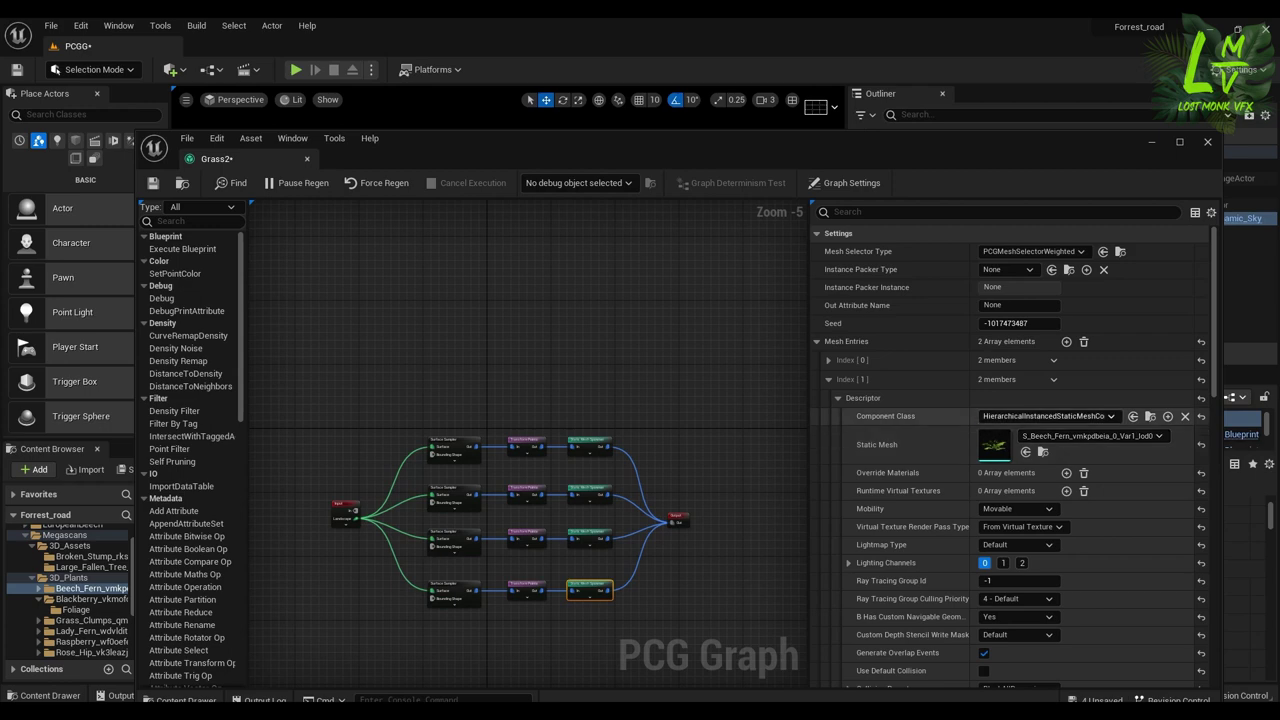
- Reset the fourth spawner's second mesh entry, assign S_Beech_Fern_vmkpdbeia_0_Var7_lod0 to it, and inspect the ground in the viewport
left_click(1201, 379)
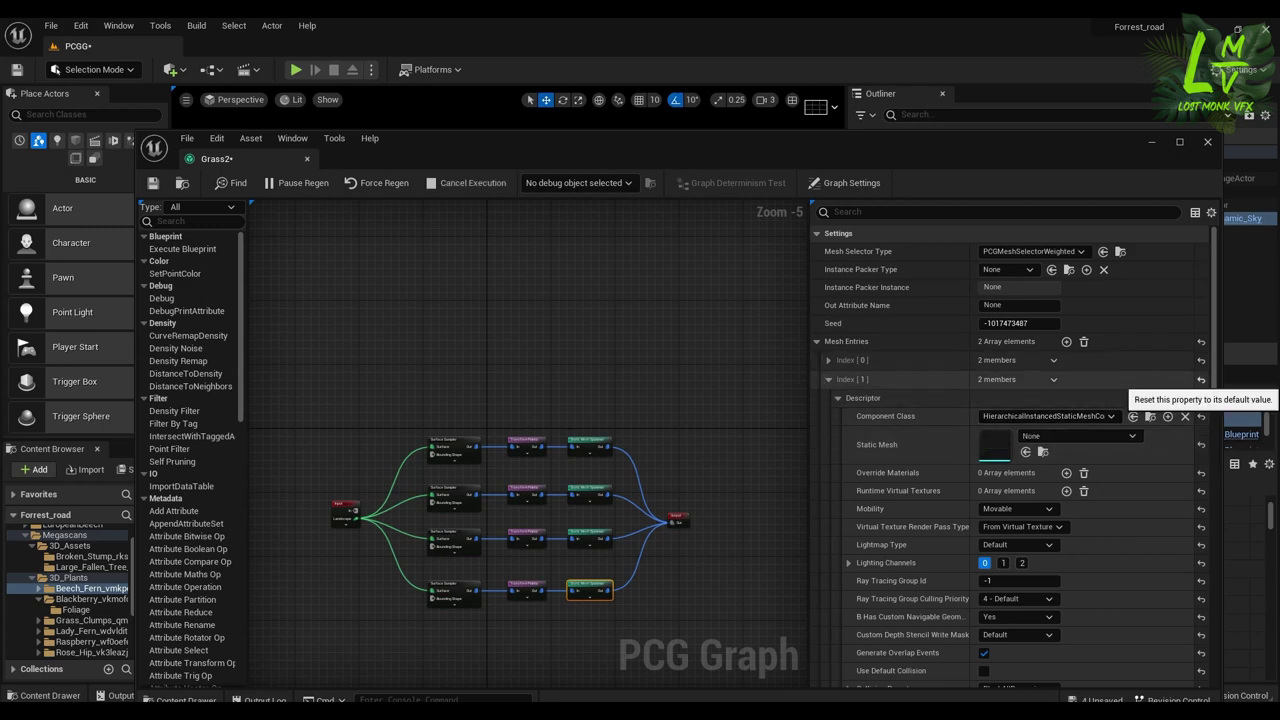
left_click_drag(725, 146, 980, 101)
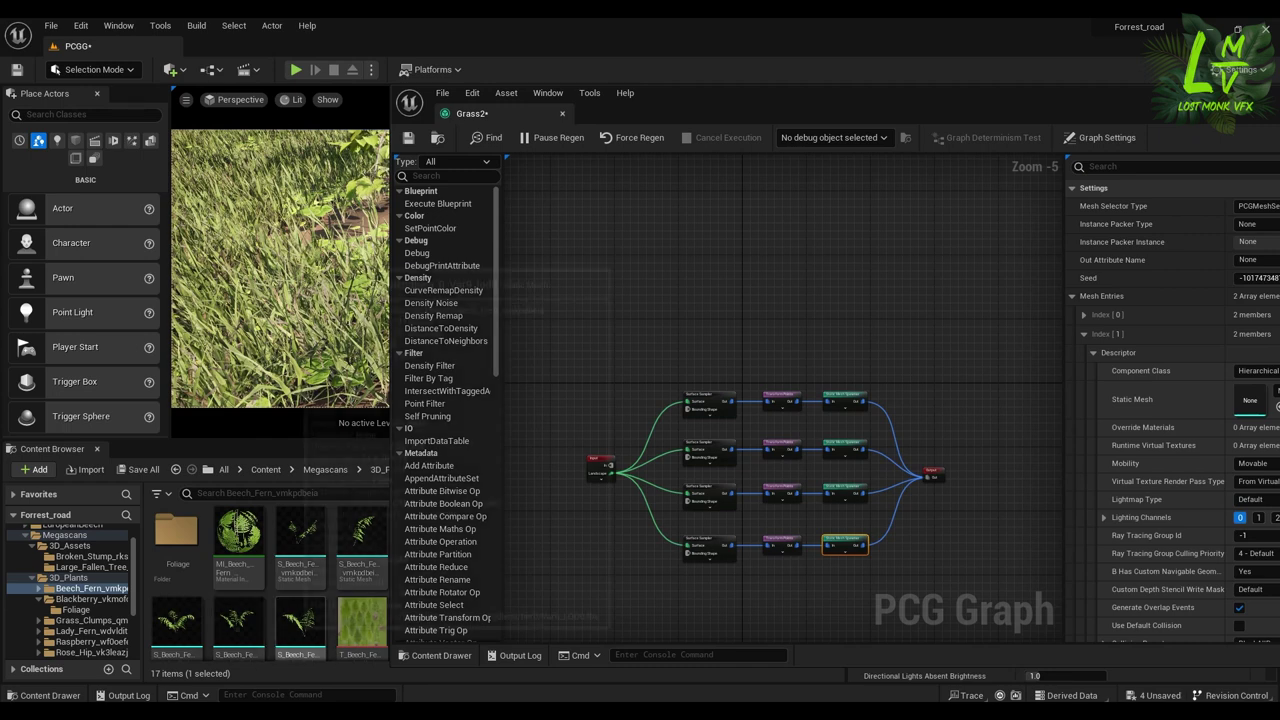
left_click(176, 624)
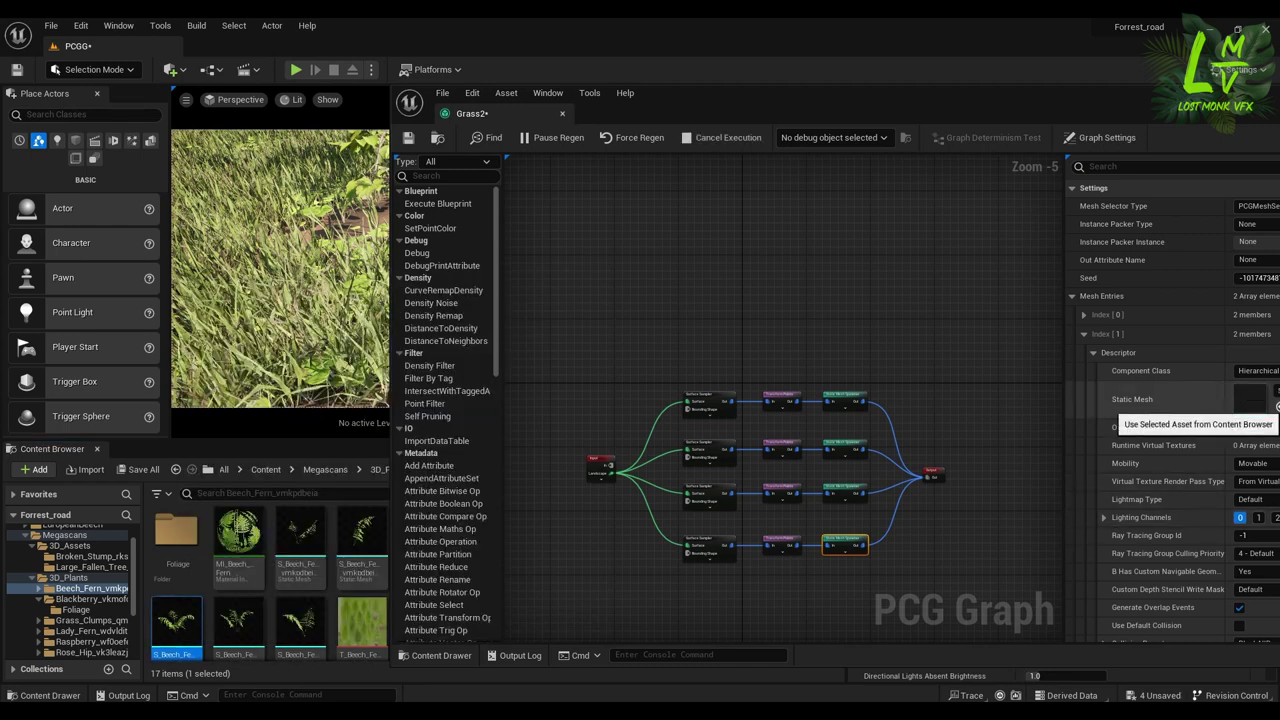
left_click(1276, 406)
left_click_drag(1180, 111, 672, 117)
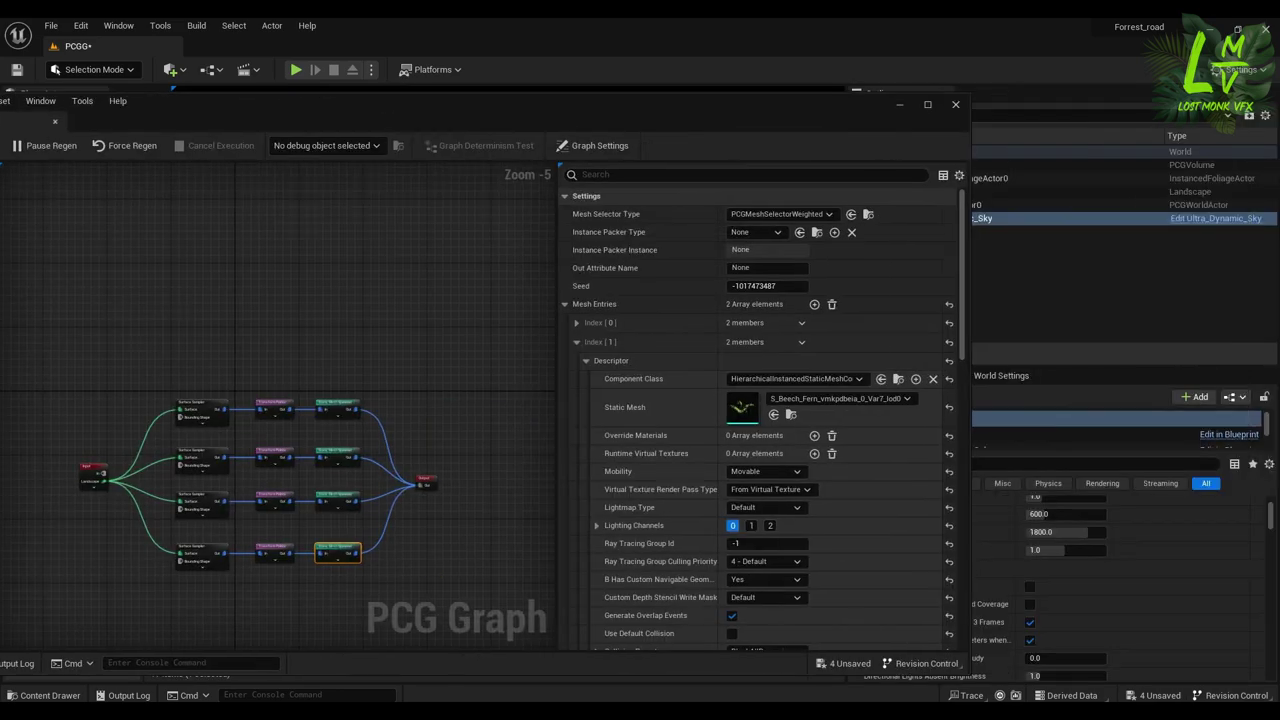
left_click(884, 104)
right_click_drag(508, 280, 610, 230)
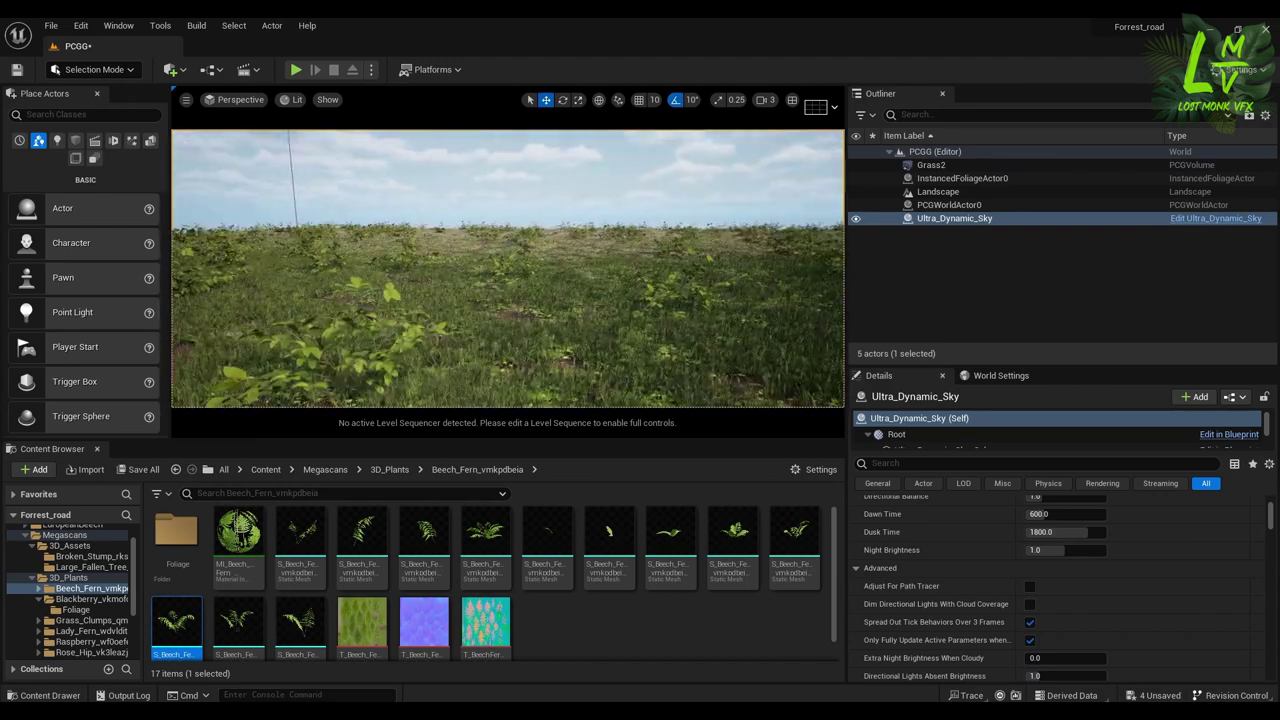
- Set Scale Max to 1.2 on the Grass2 graph's first Transform Points node and inspect the vegetation in the viewport
mouse_move(637, 711)
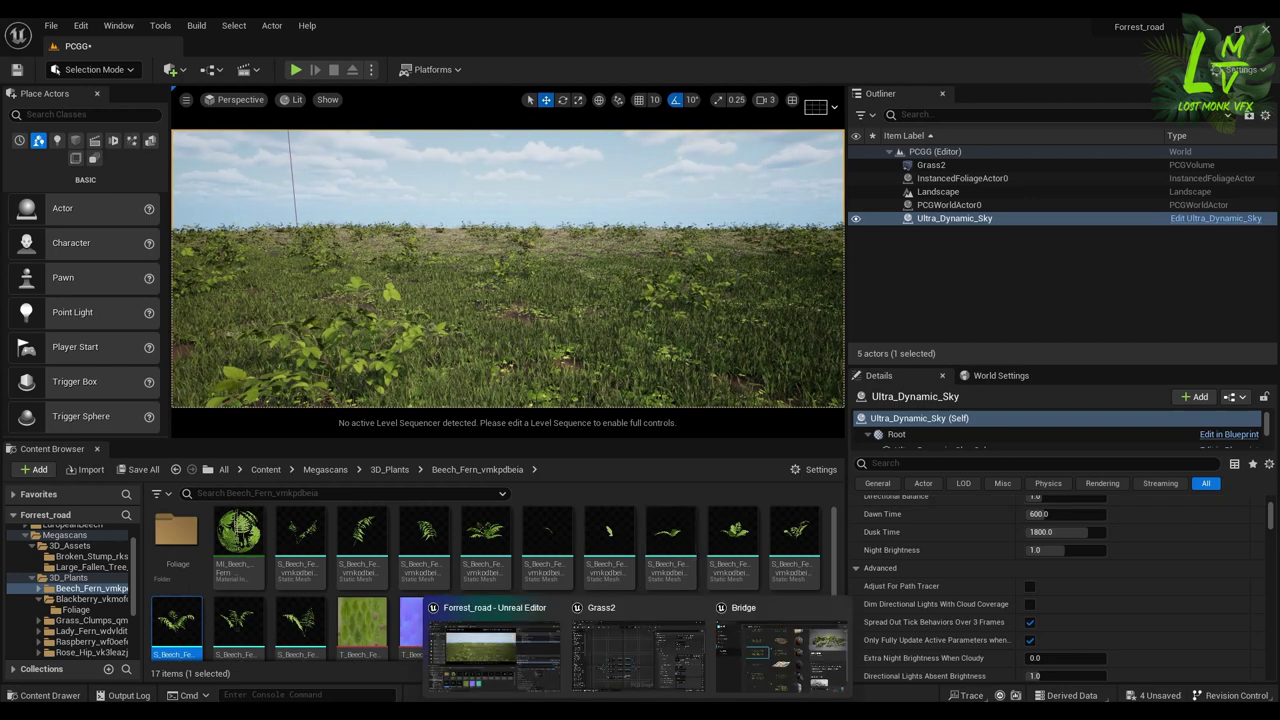
left_click(637, 655)
left_click_drag(670, 117, 942, 108)
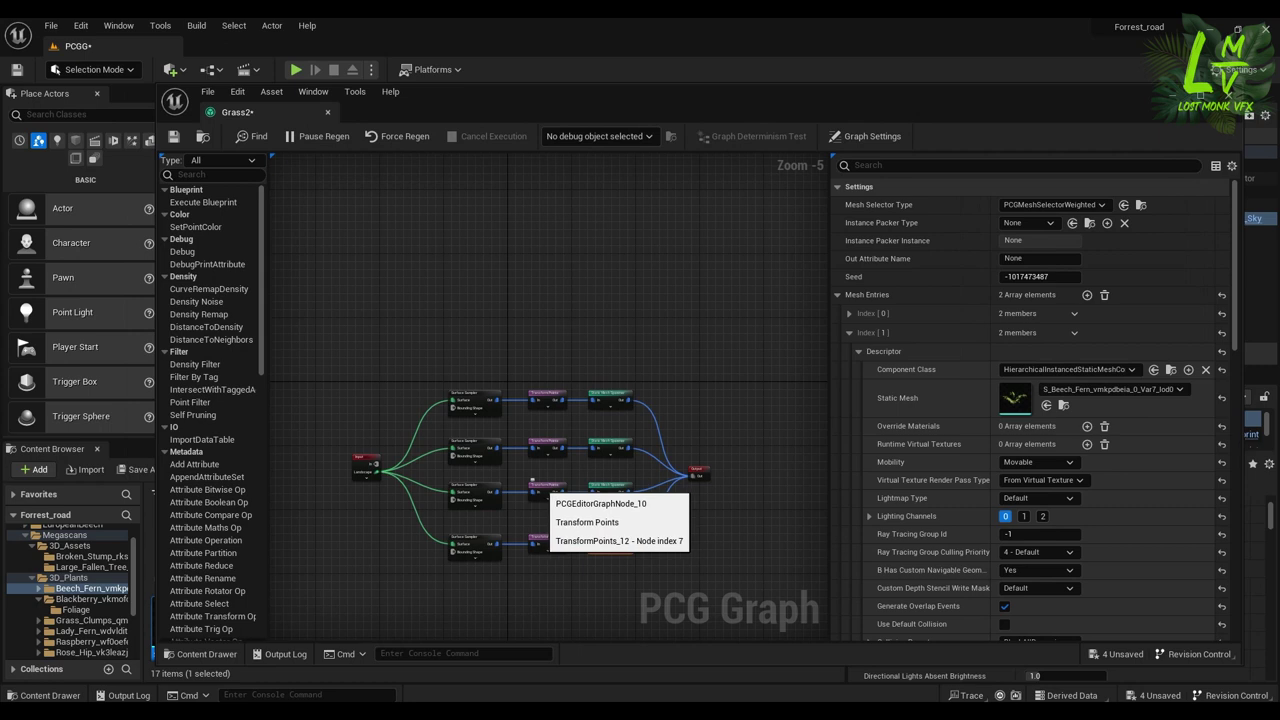
left_click(535, 394)
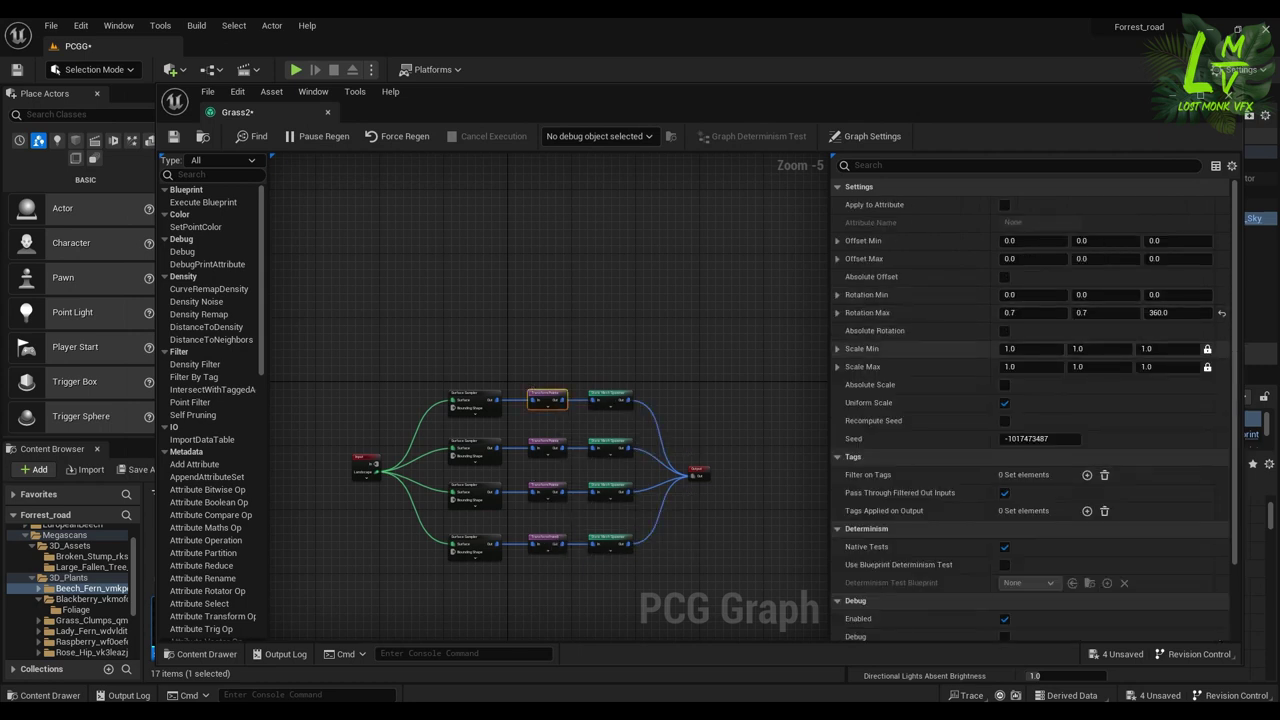
left_click(1032, 367)
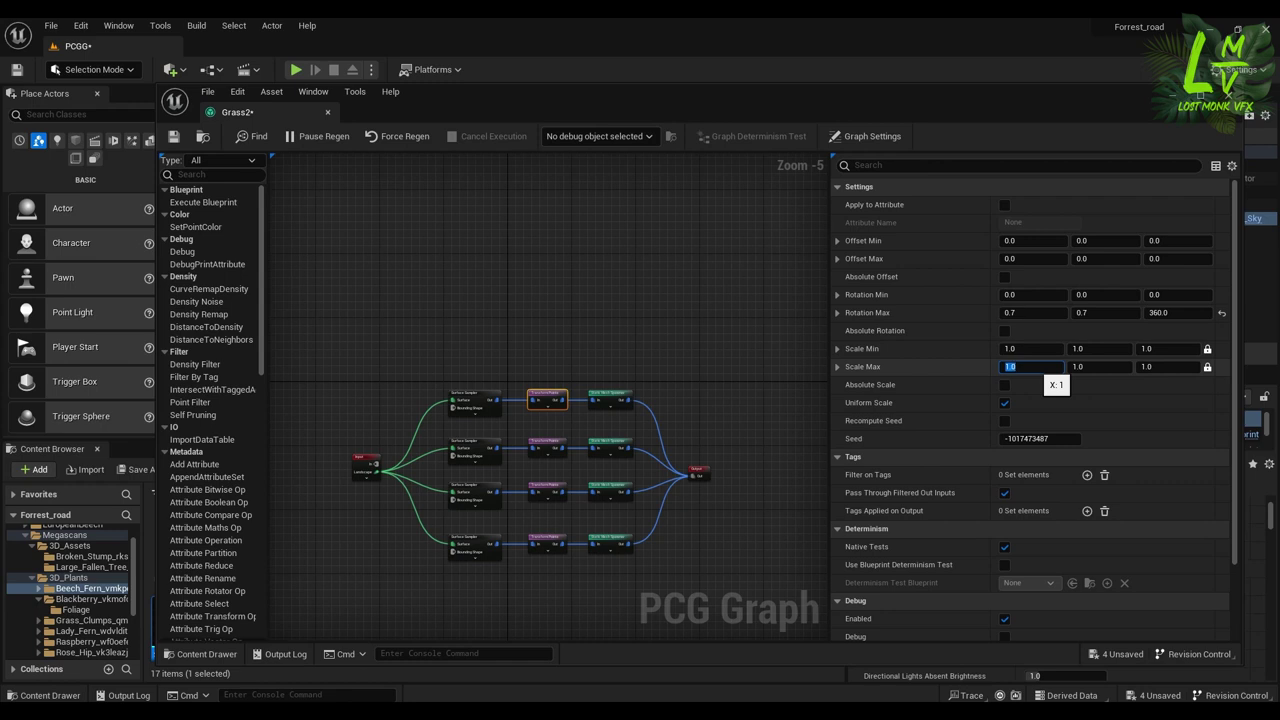
type("1.2")
key("Return")
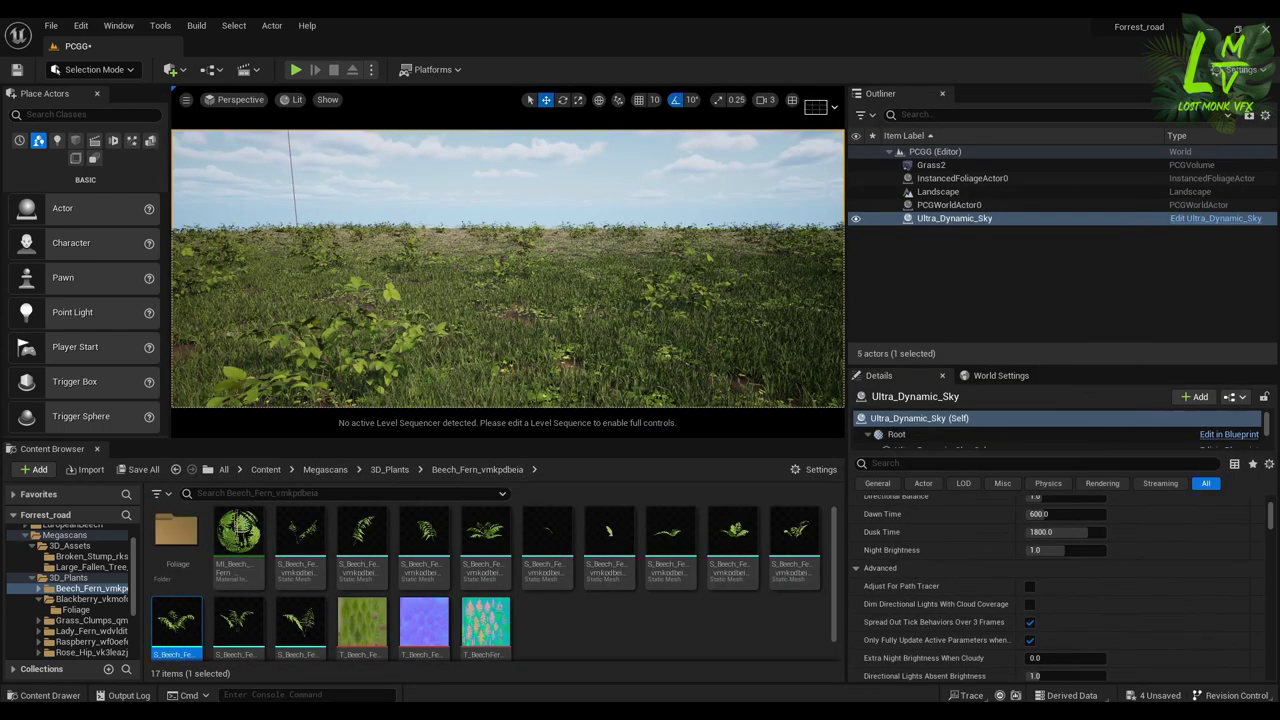
key("w")
right_click_drag(508, 268, 470, 263)
key("w")
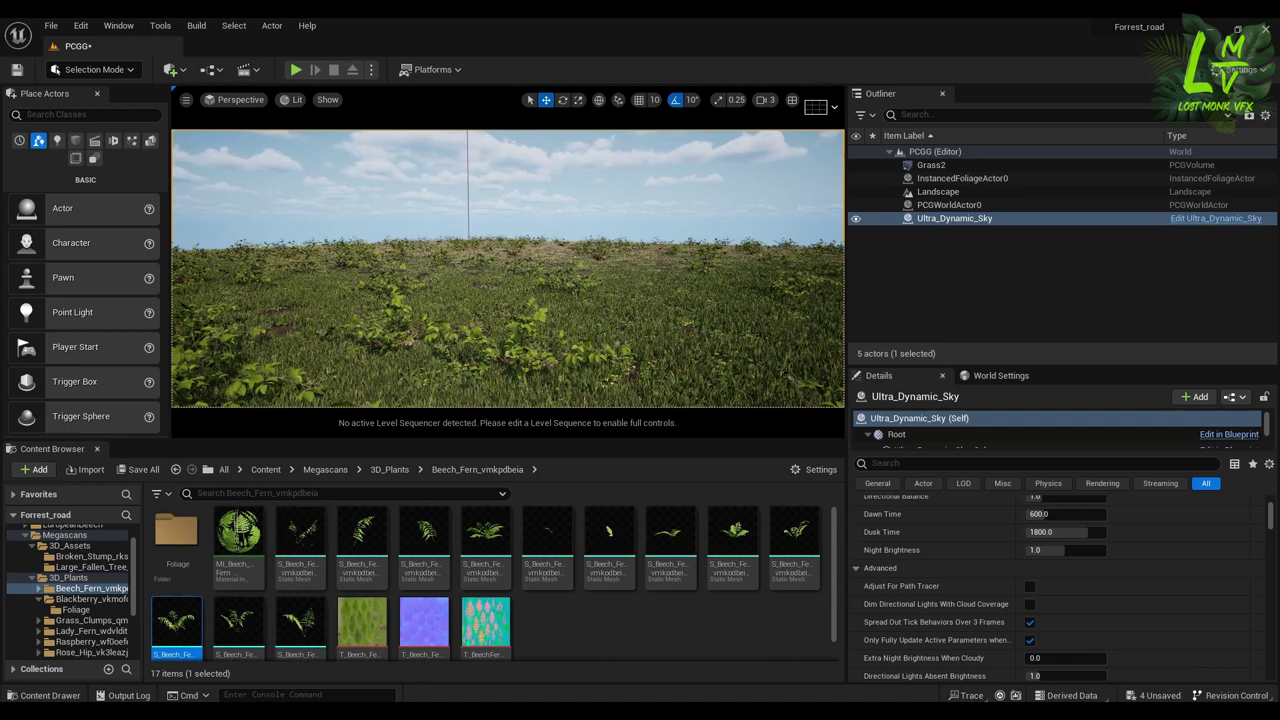
- Collapse the Megascans folder, then open and expand the EuropeanBeech folder in the project content
left_click(26, 535)
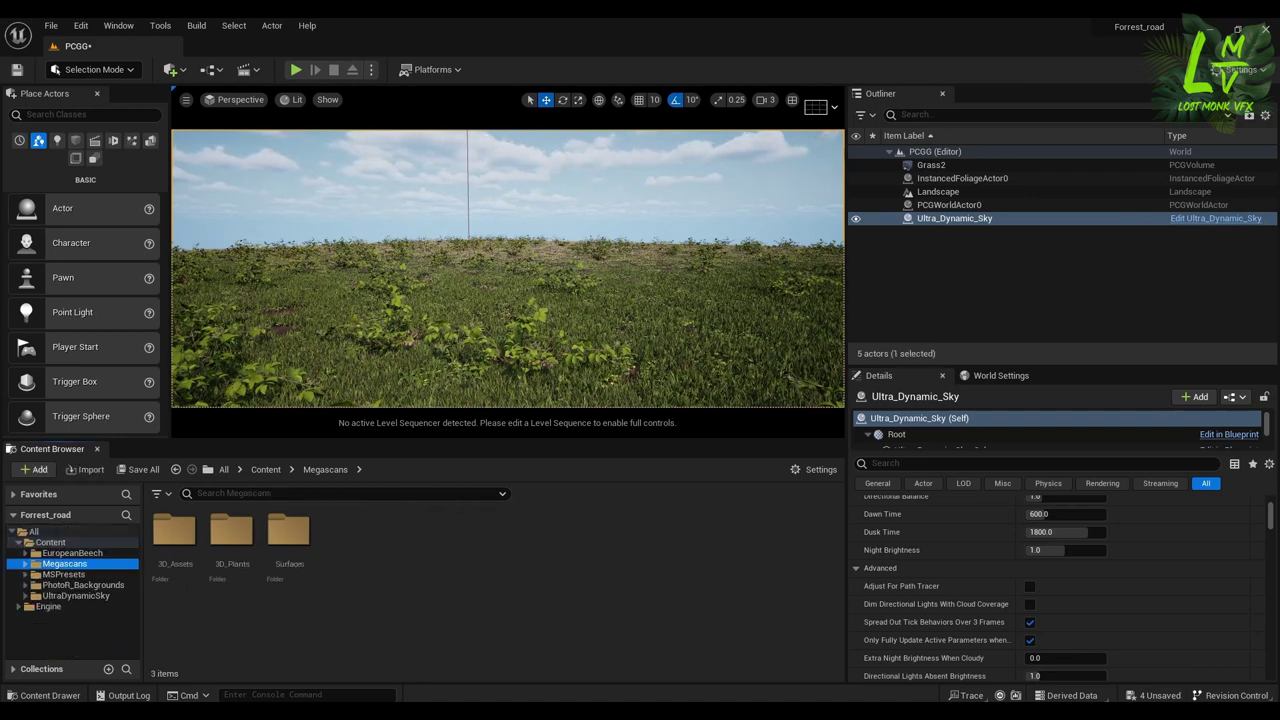
left_click(70, 553)
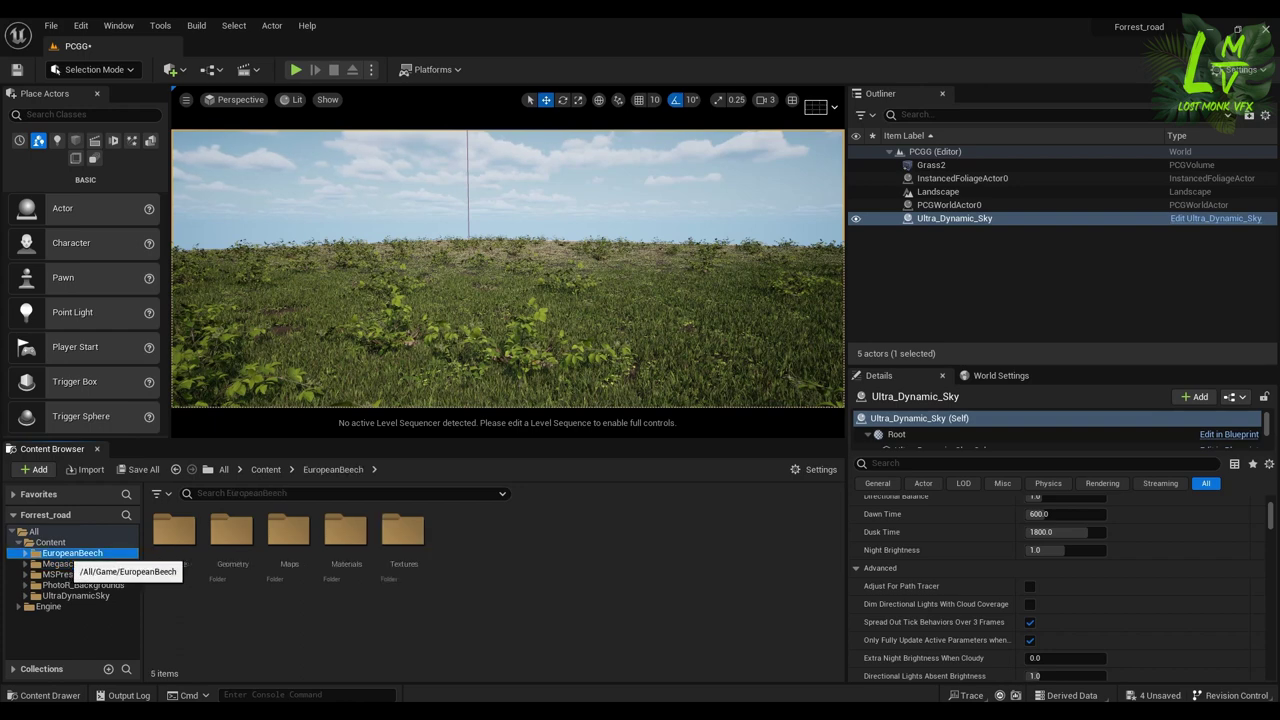
left_click(26, 553)
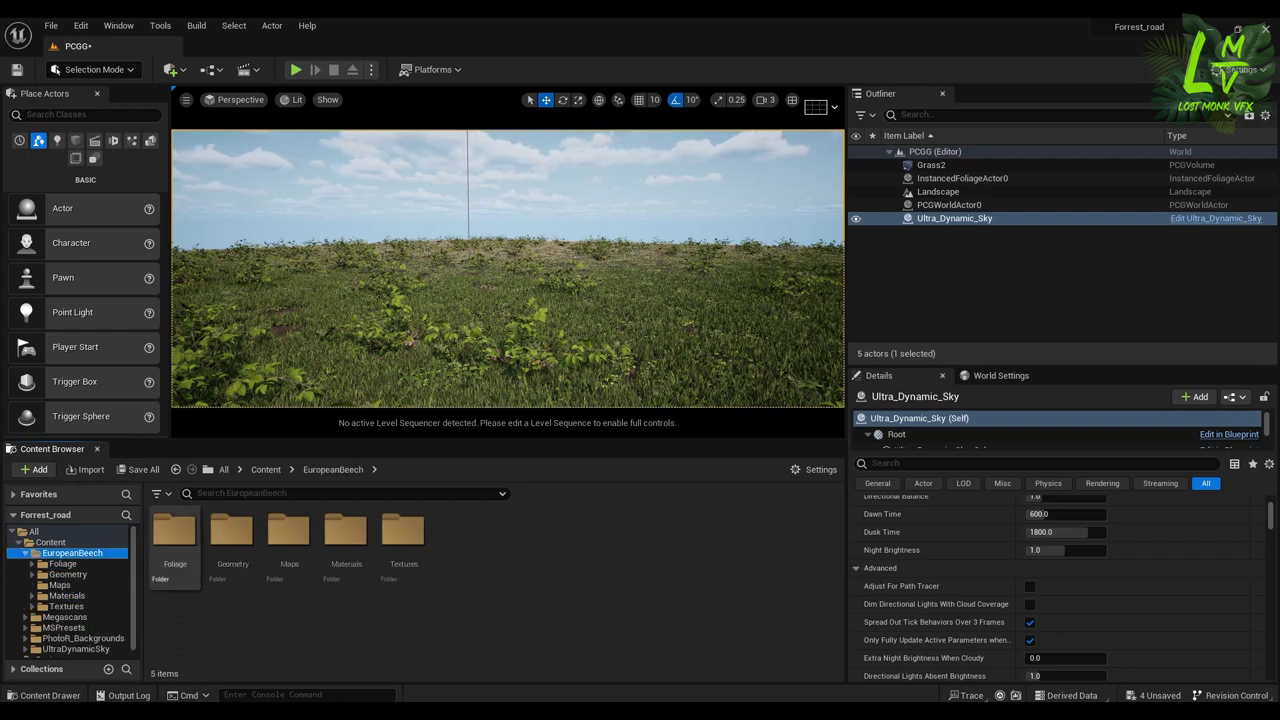
- Duplicate the fourth sampler, transform and spawner row in the Grass2 graph as a fifth row, and connect it to the Input and Output nodes
left_click(638, 711)
left_click(637, 655)
left_click_drag(704, 606, 418, 526)
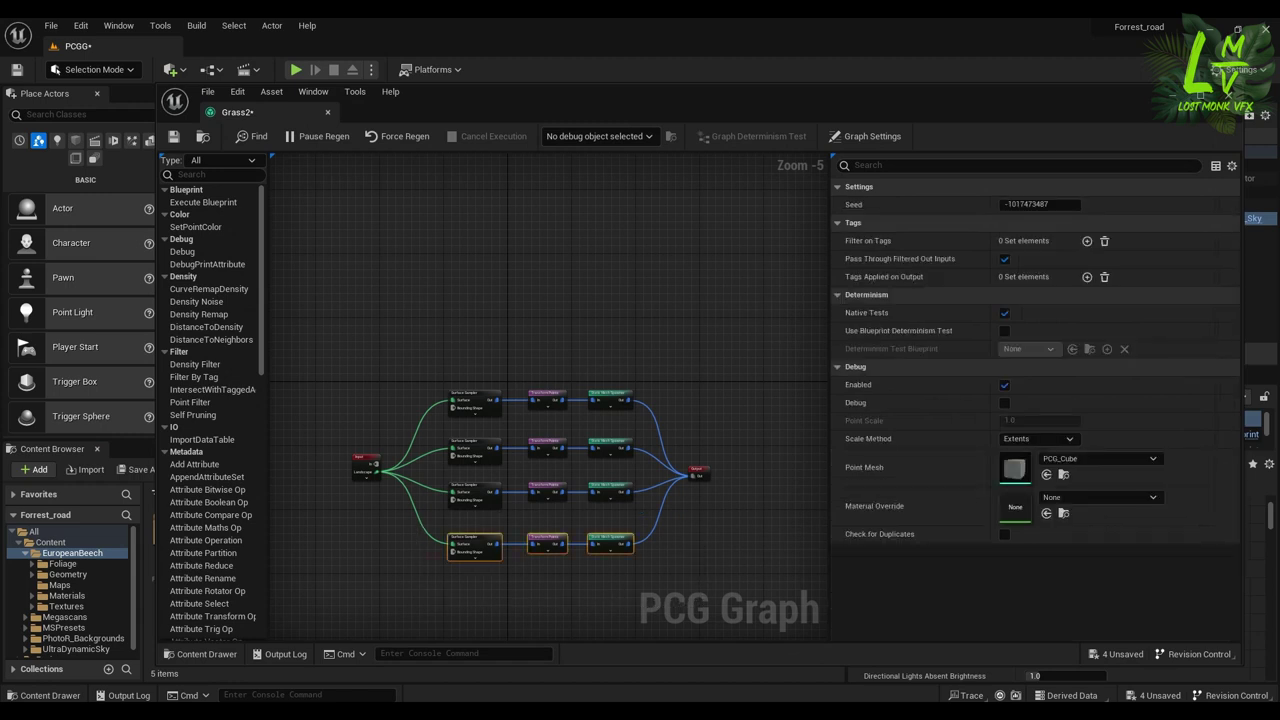
left_click(450, 592)
key("ctrl+z")
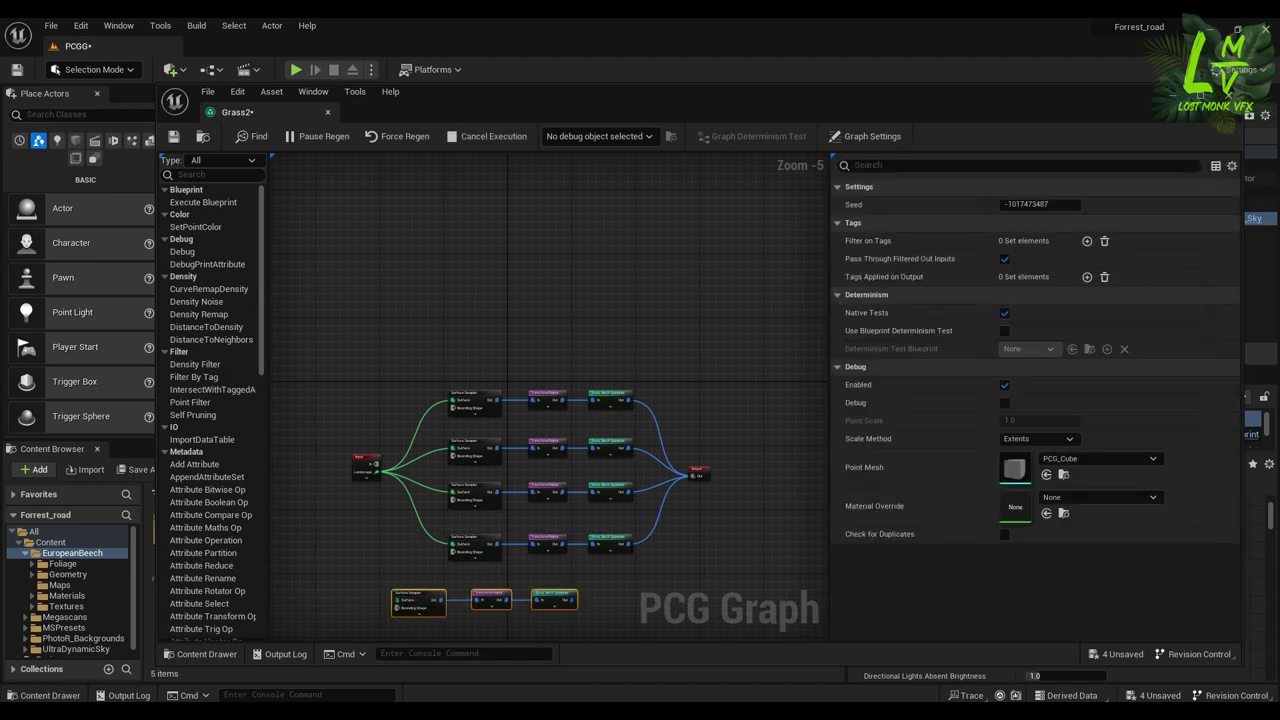
left_click_drag(504, 596, 548, 594)
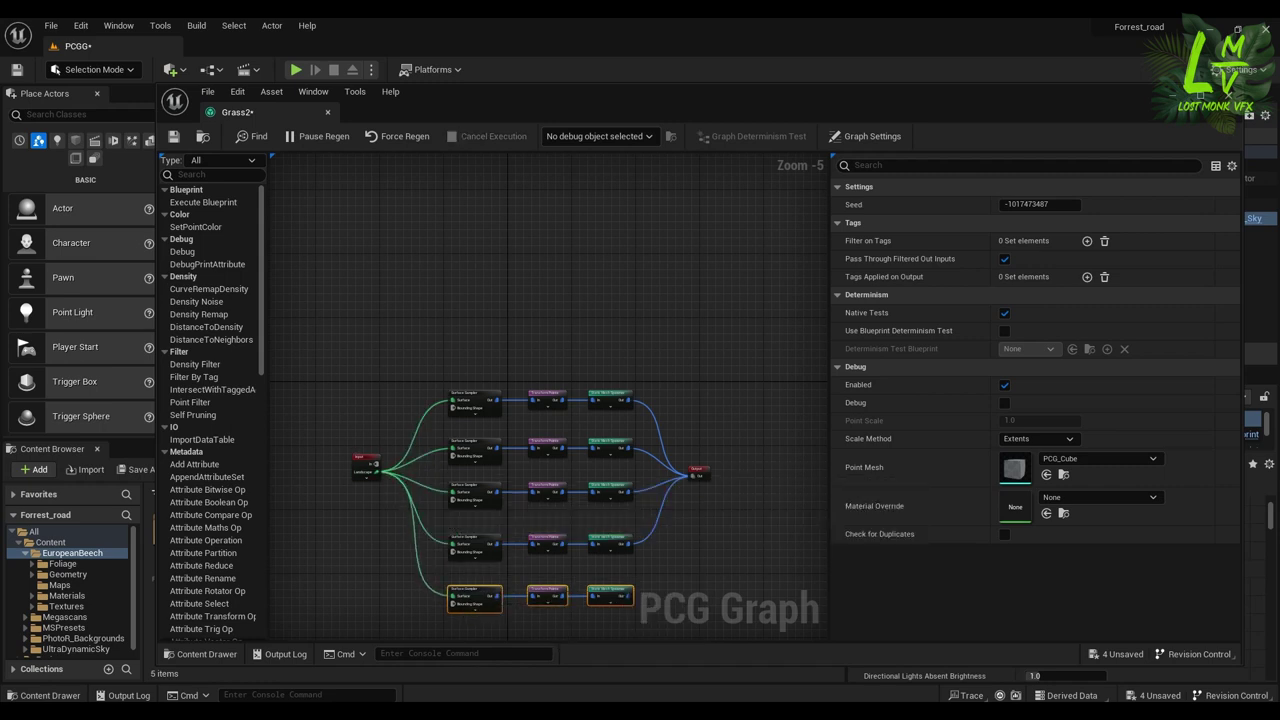
left_click_drag(365, 468, 362, 498)
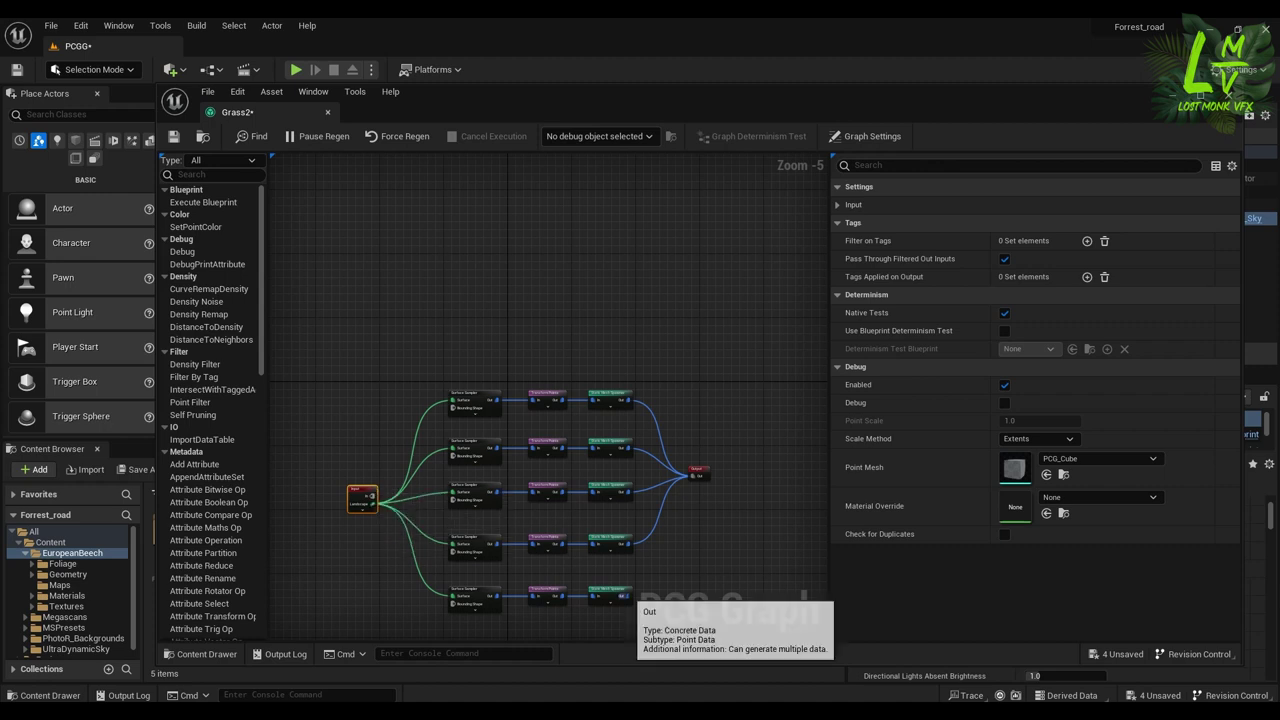
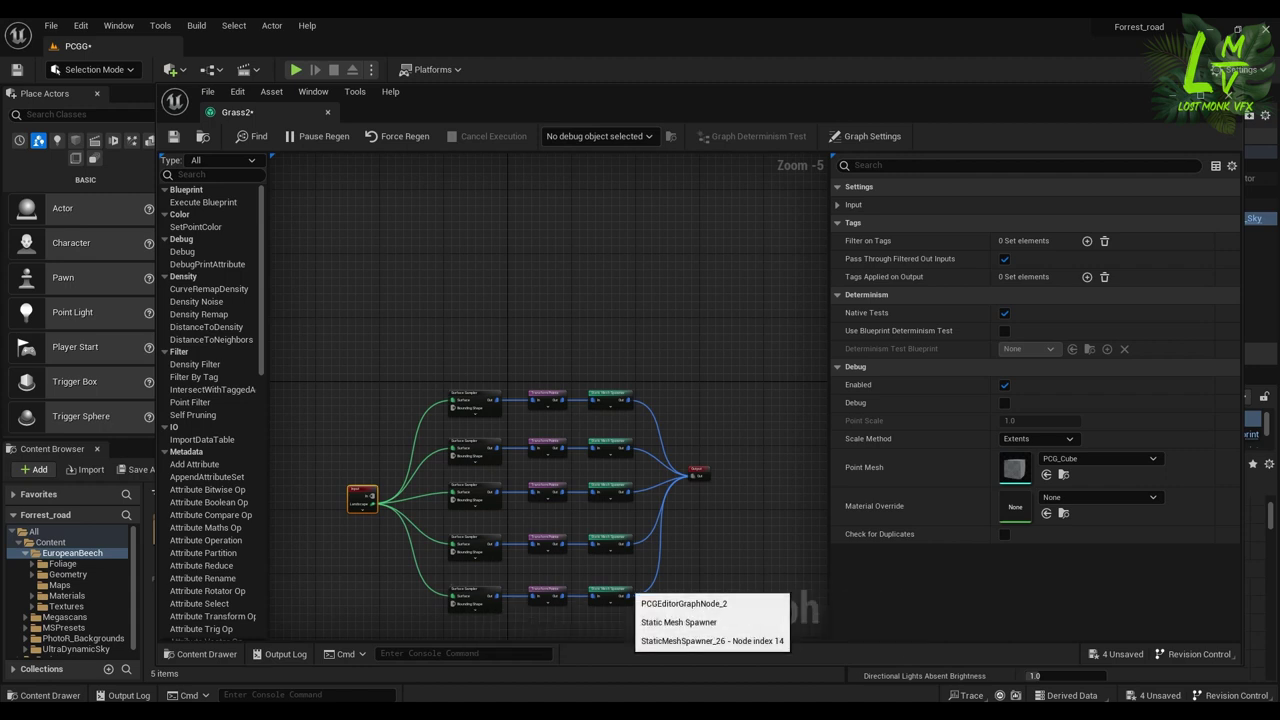
- Replace the fifth Static Mesh Spawner's mesh entries with a single SM_EuropeanBeech_Forest_01_PP entry and inspect the trees in the viewport
left_click(610, 596)
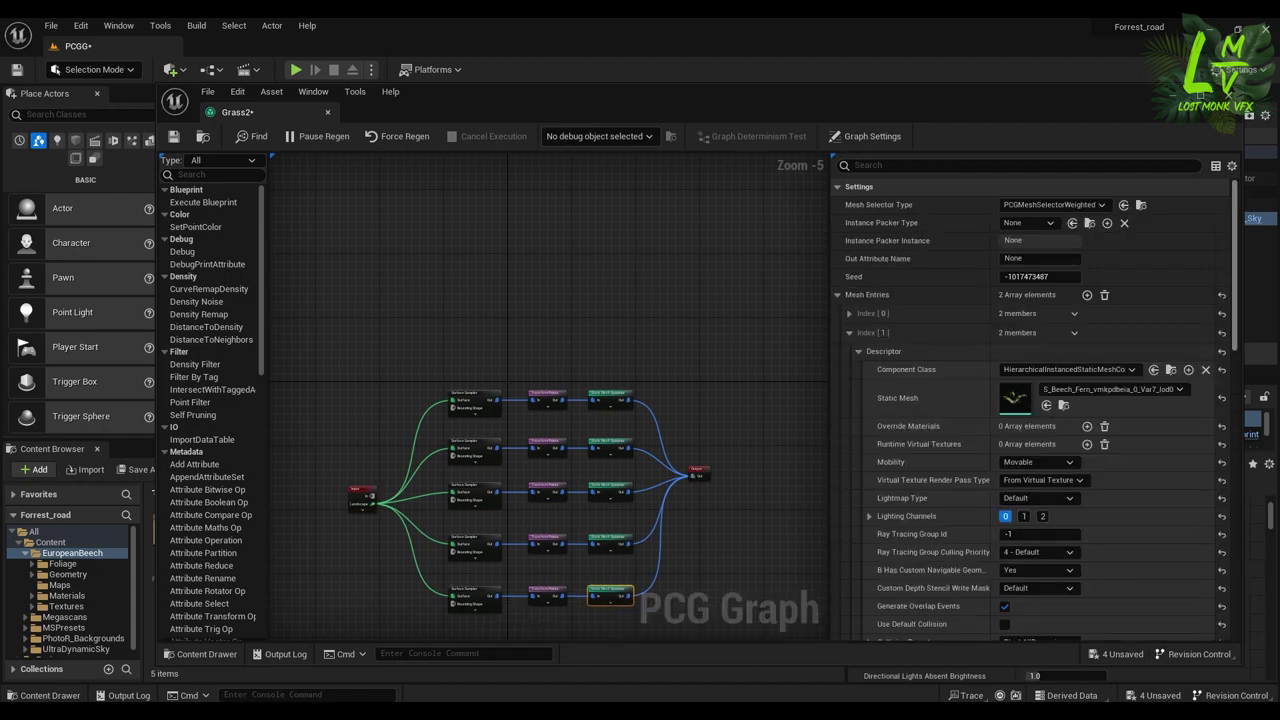
left_click(1221, 332)
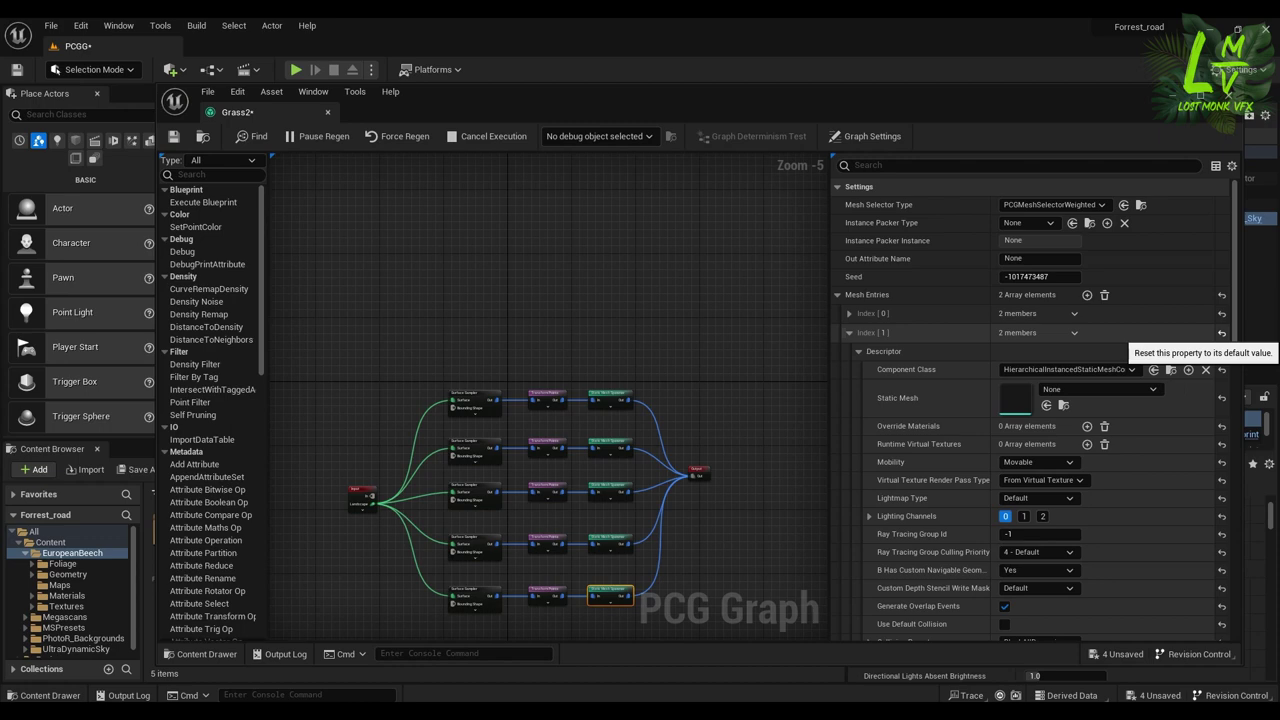
left_click_drag(1100, 92, 1138, 117)
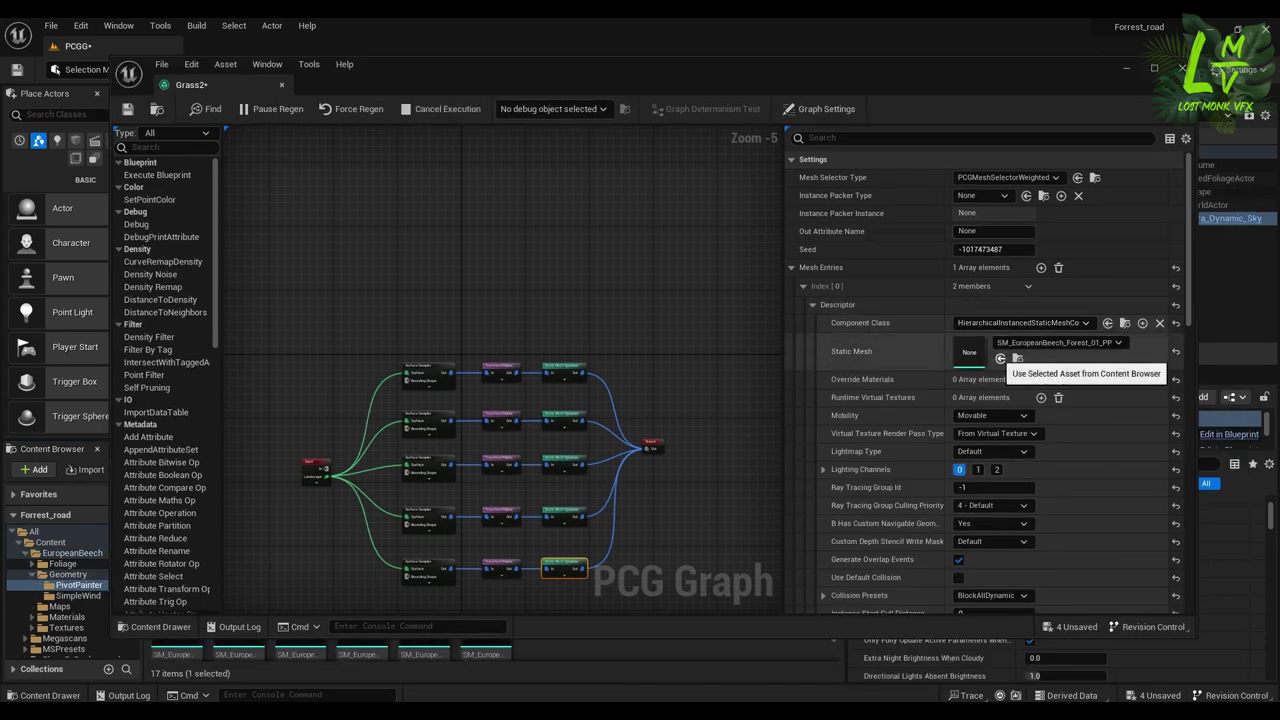
left_click(1000, 358)
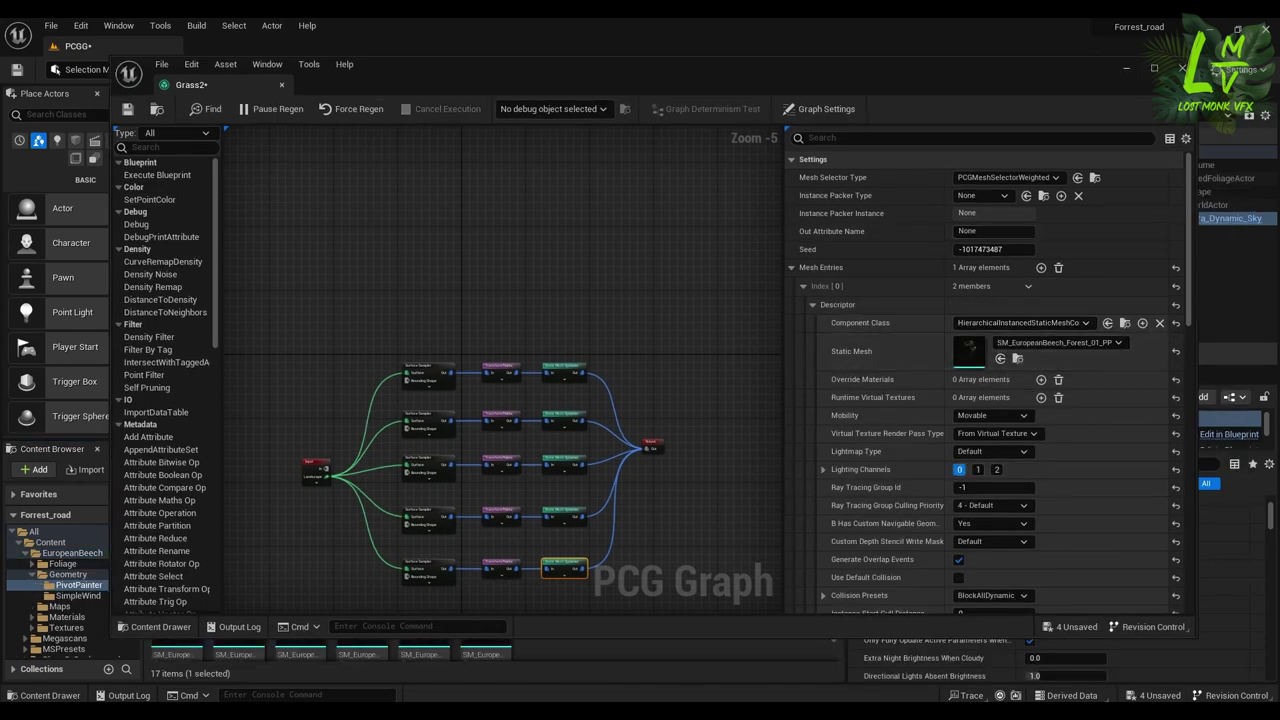
left_click_drag(640, 70, 633, 445)
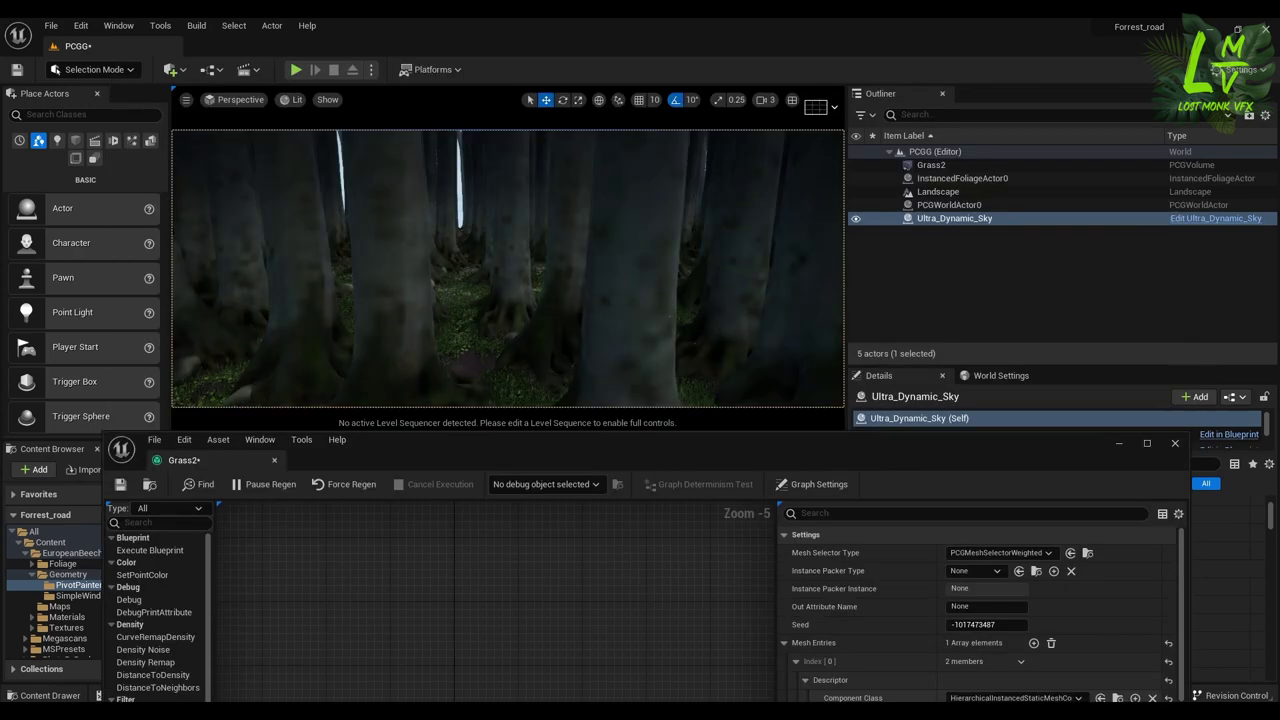
scroll(508, 268, "down", 3)
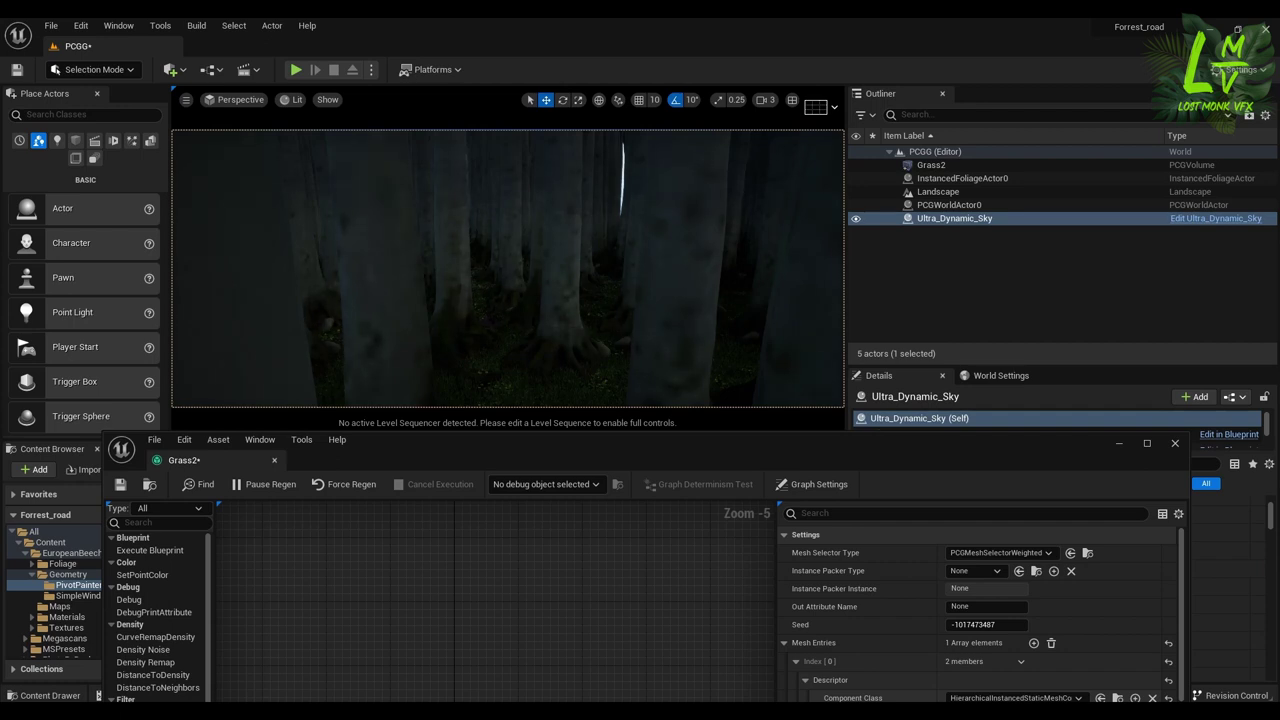
- Reset Points Per Squared Meter on the fifth Surface Sampler to its default of 0.1
left_click_drag(648, 439, 691, 165)
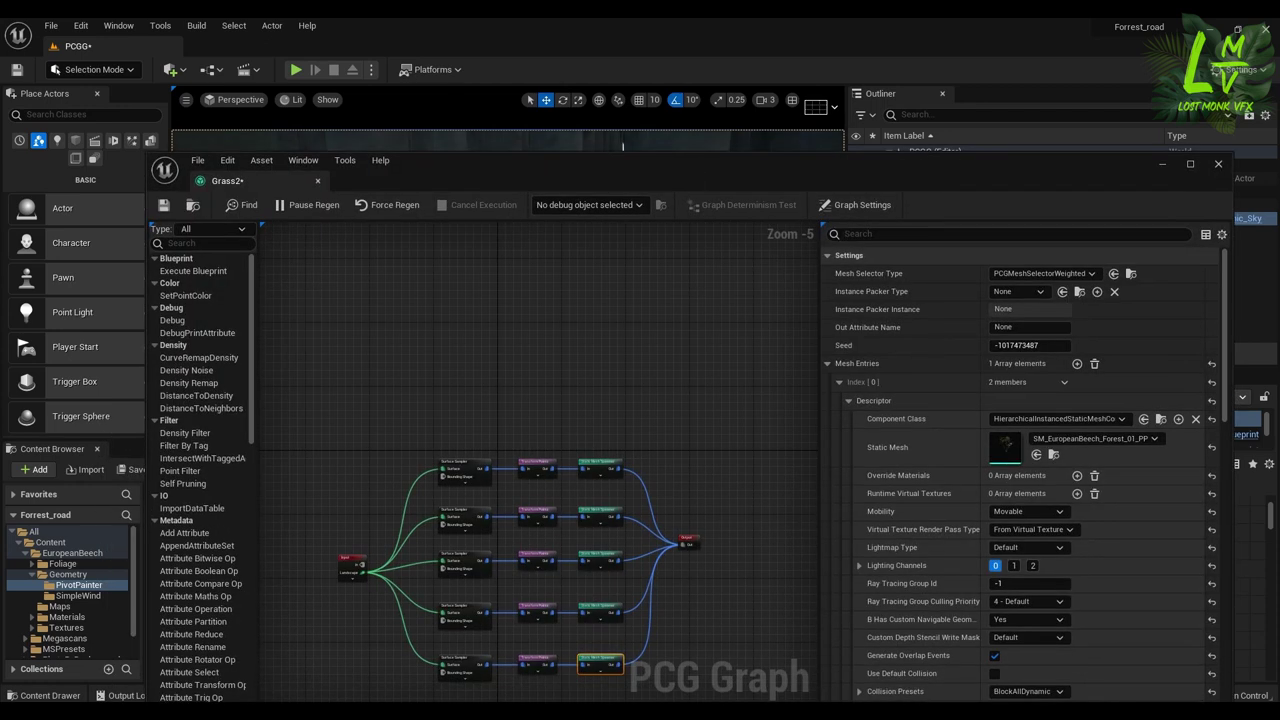
left_click(465, 667)
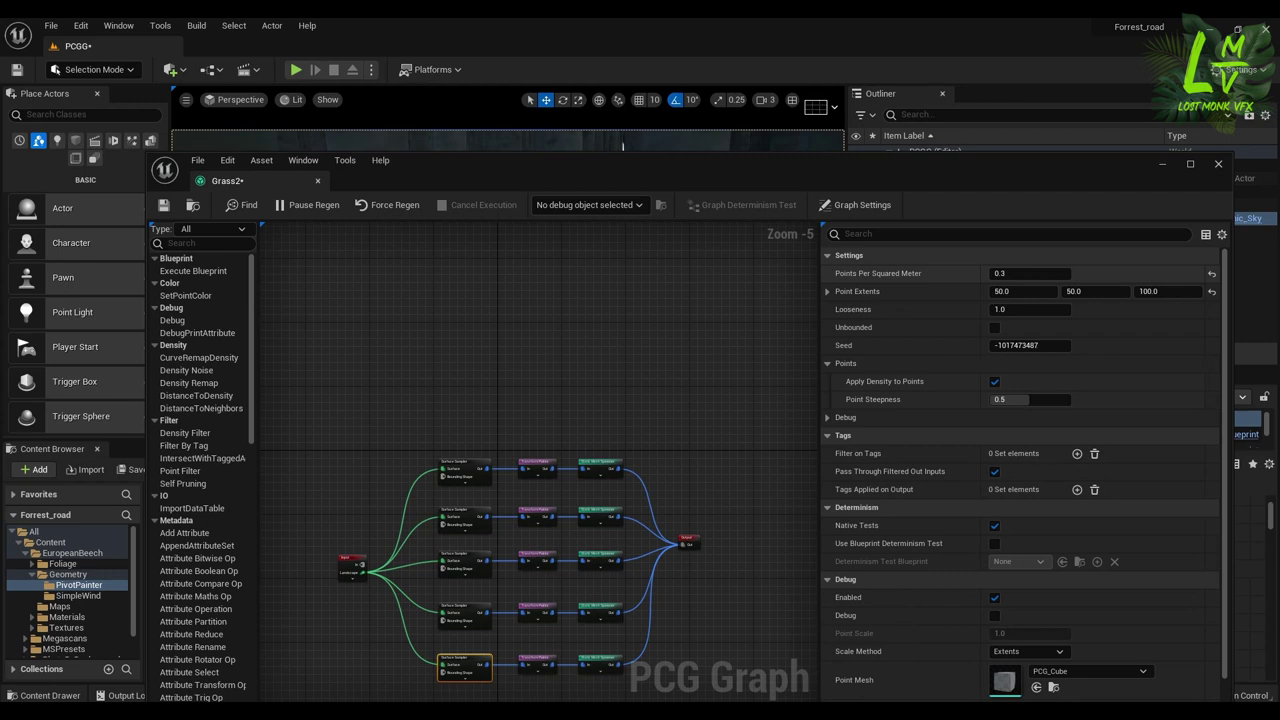
left_click(1211, 273)
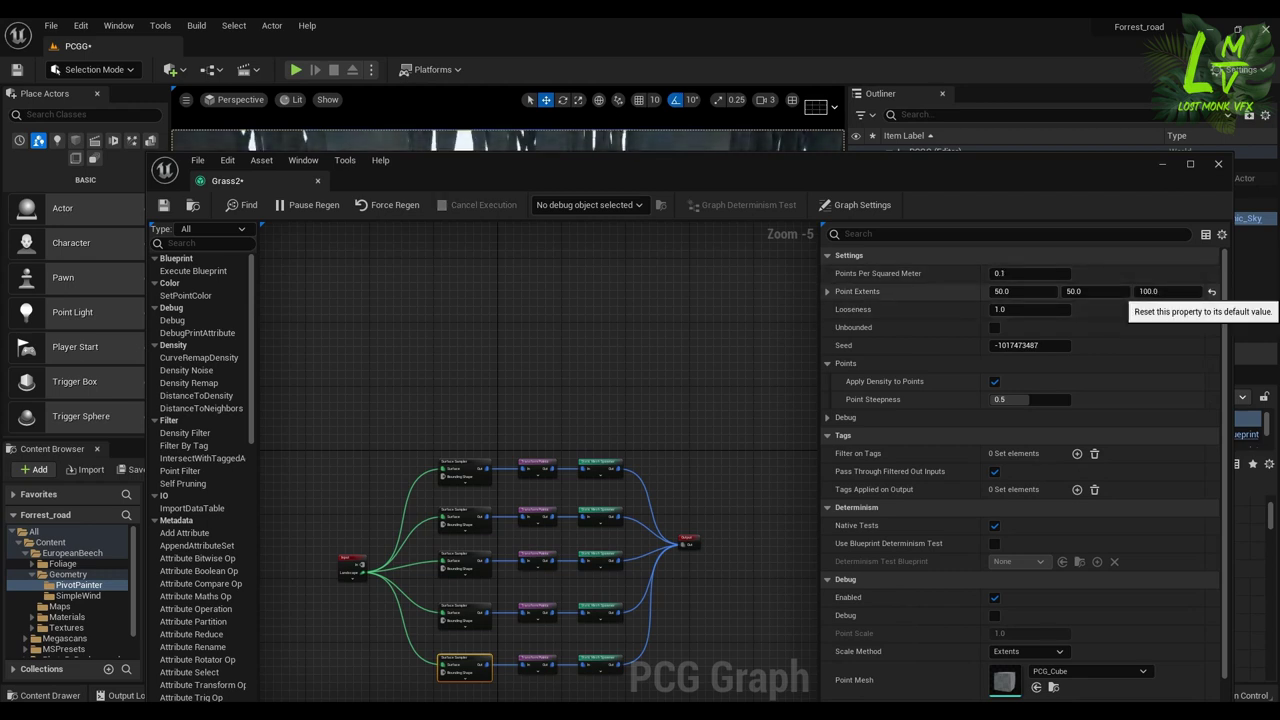
- Set the fifth Surface Sampler's Point Extents to 120 on all three axes
left_click(1211, 291)
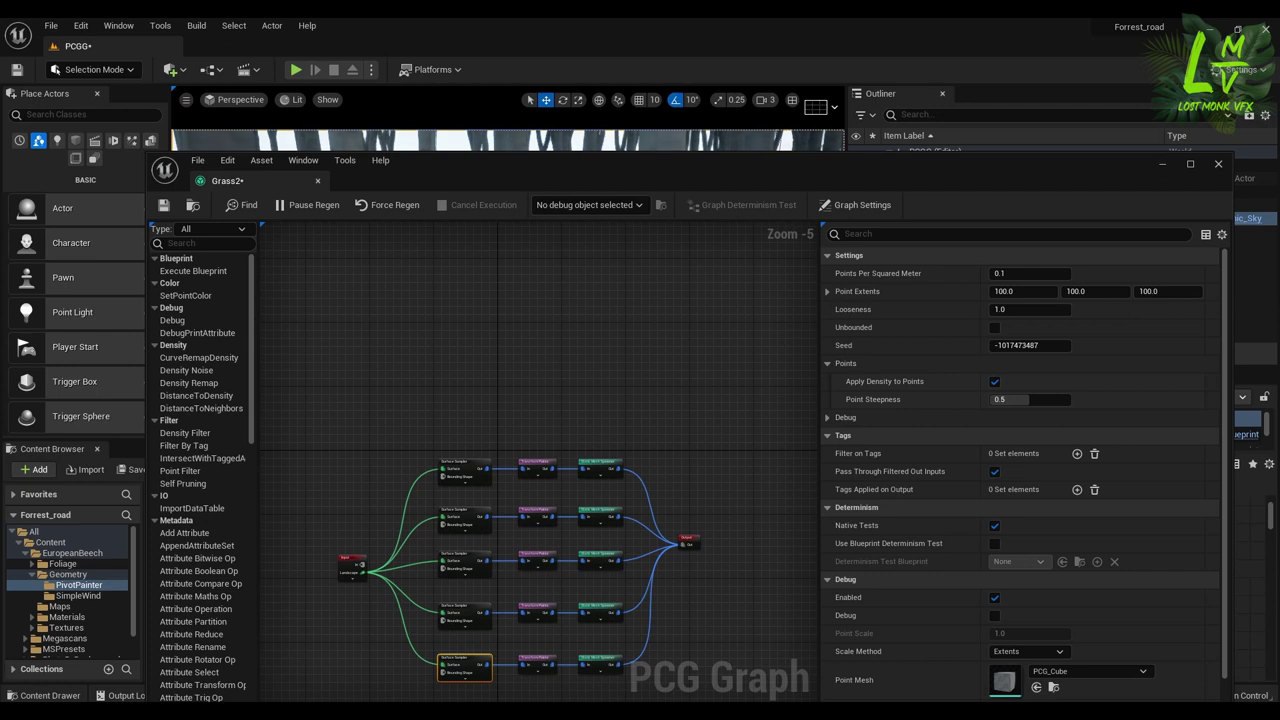
left_click(1010, 291)
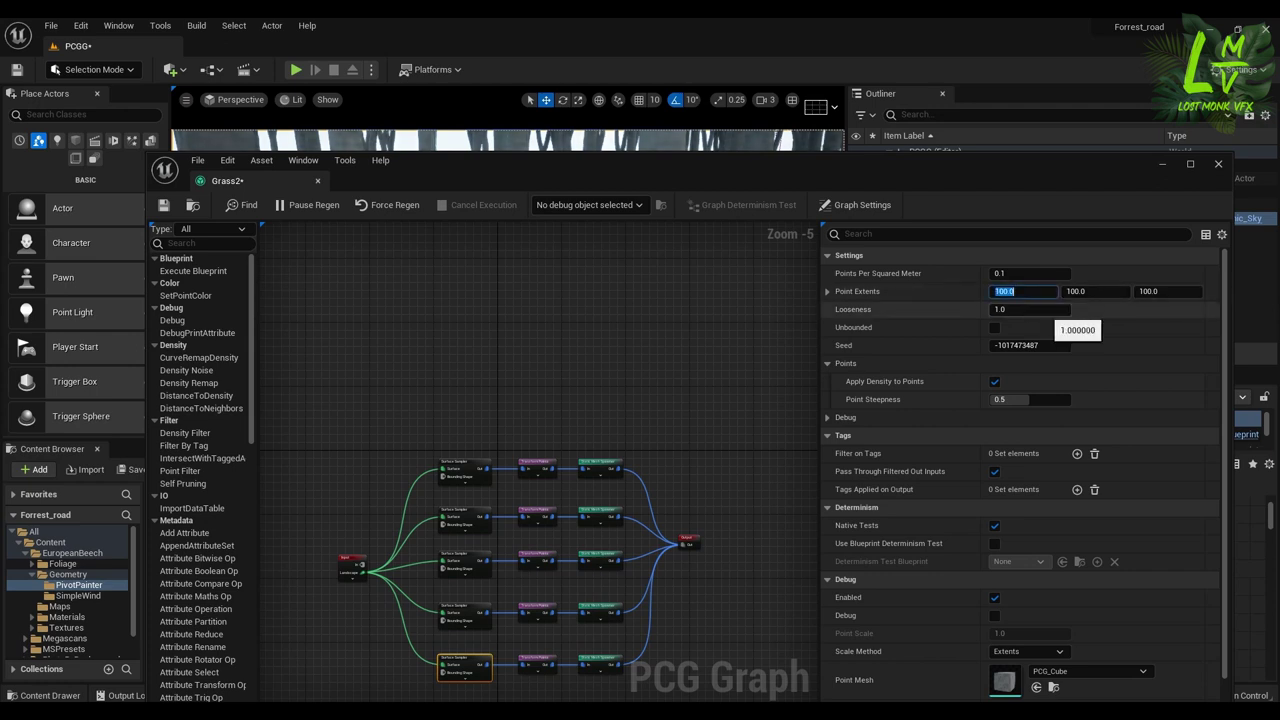
type("120")
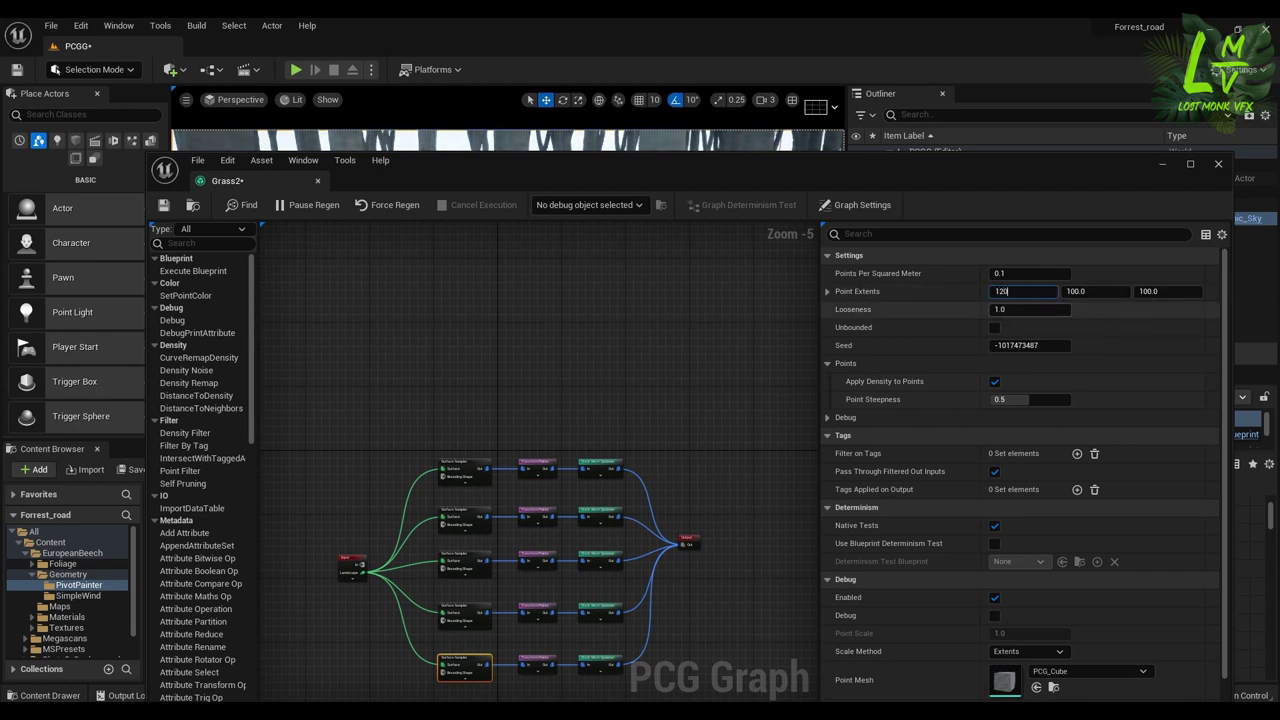
left_click(1100, 291)
type("120")
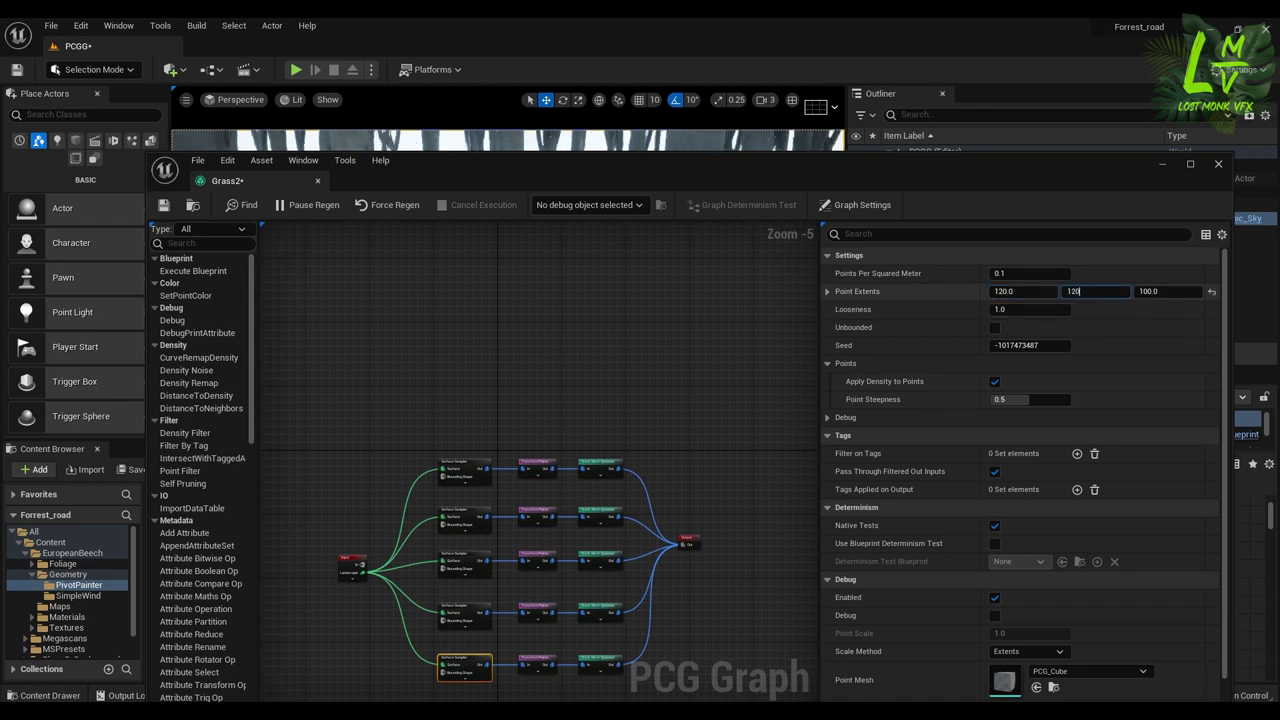
left_click(1154, 292)
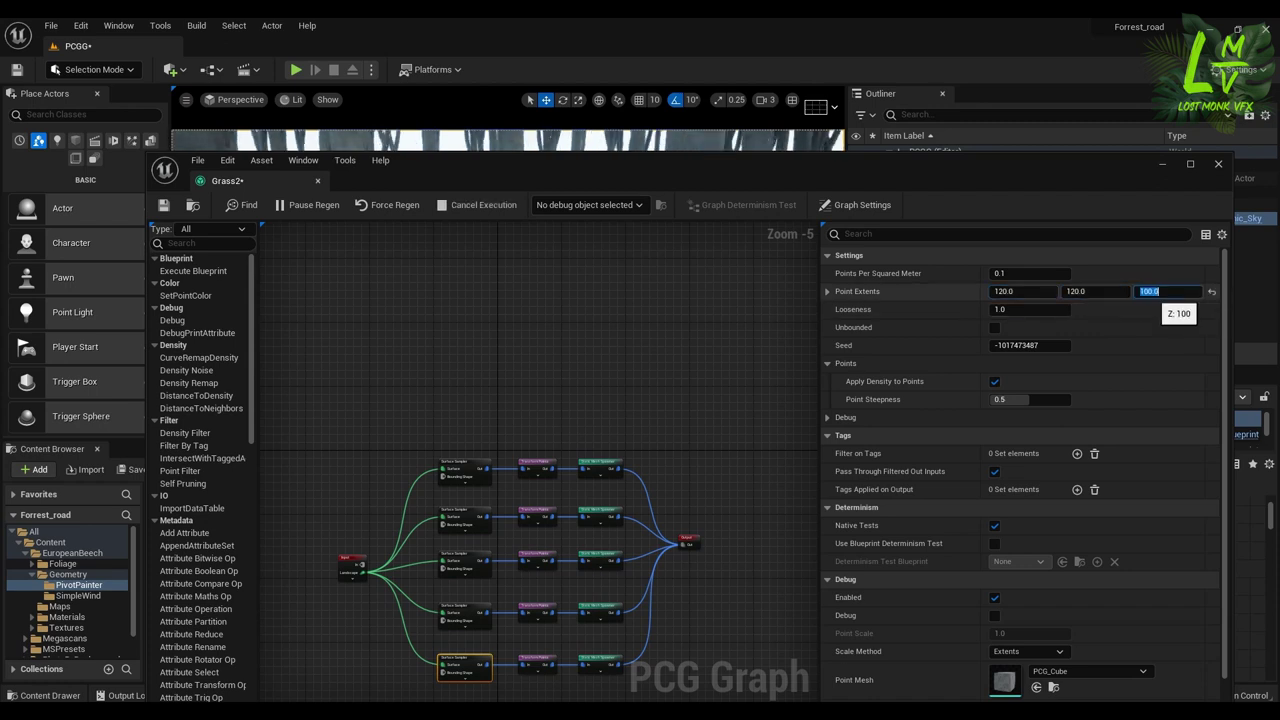
type("120")
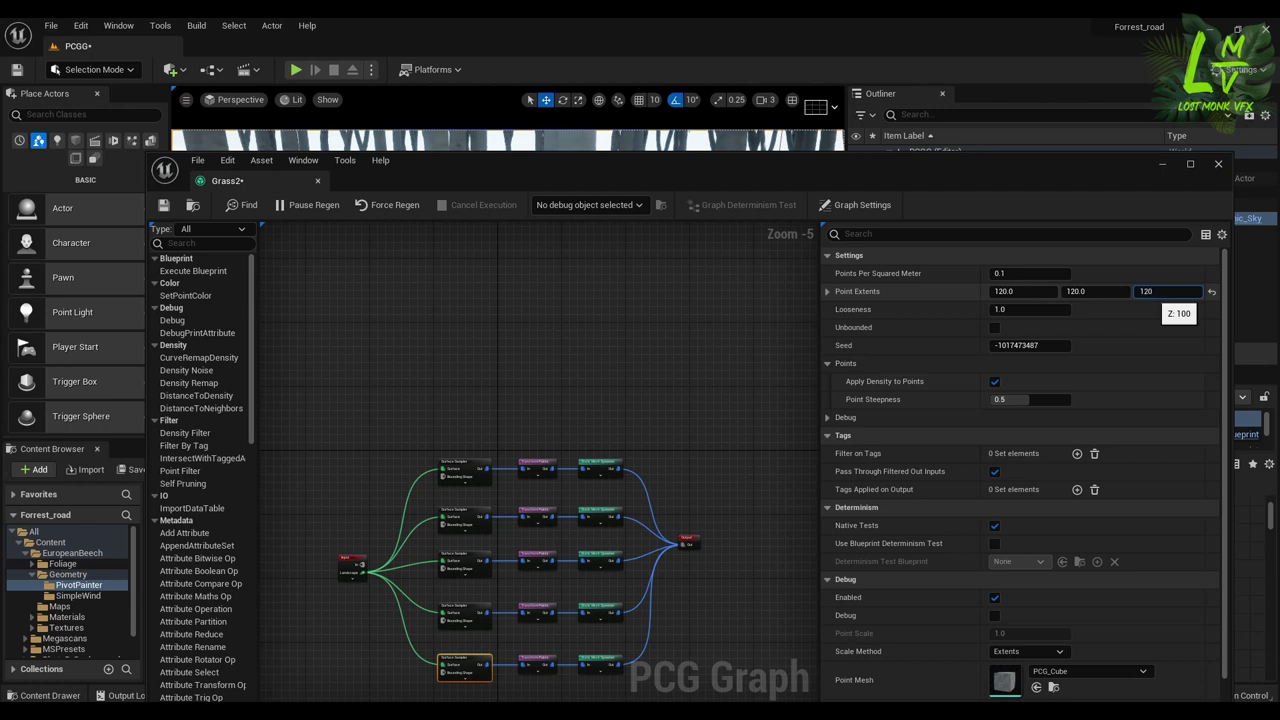
key("Return")
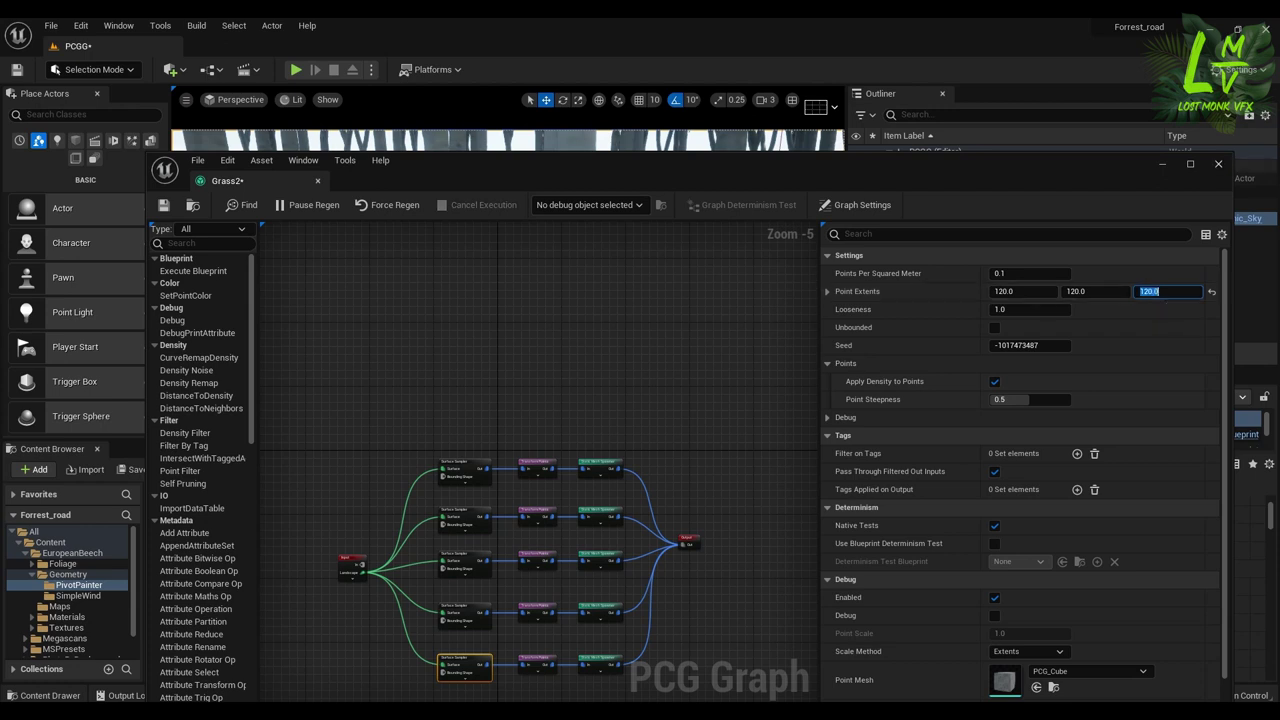
- Set Points Per Squared Meter on the fifth Surface Sampler to 0.01
left_click(1020, 291)
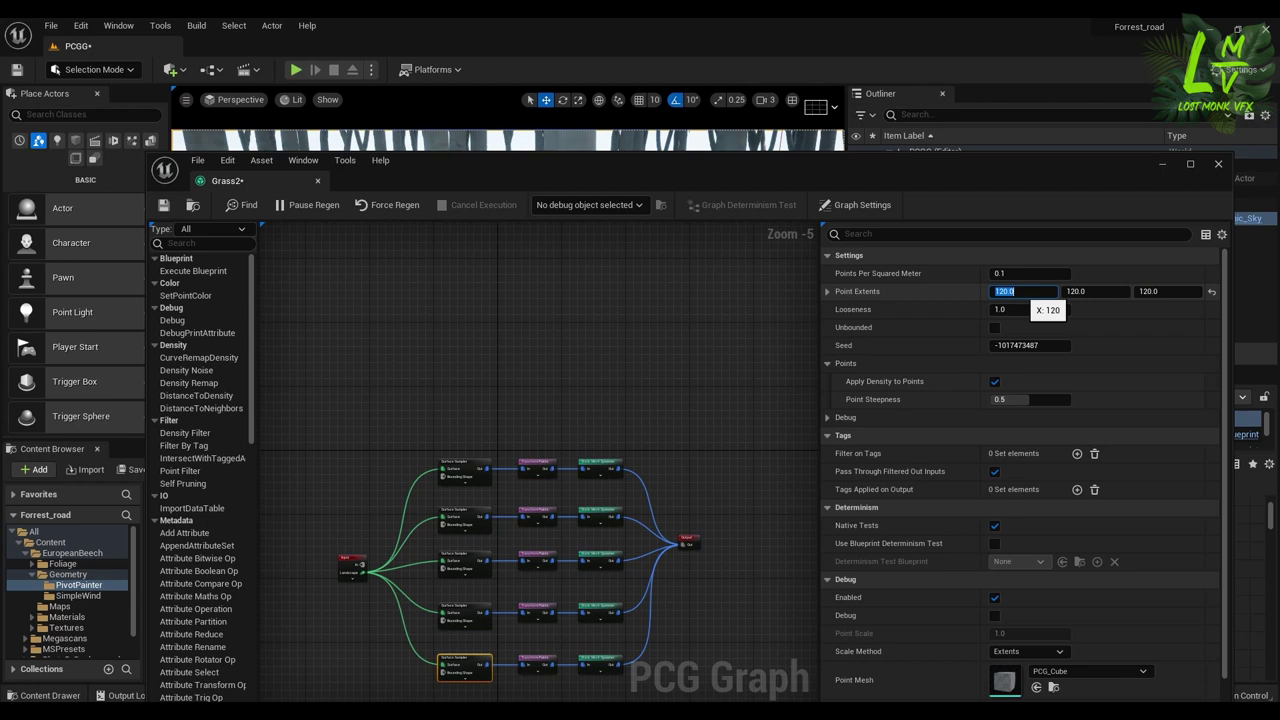
left_click(998, 273)
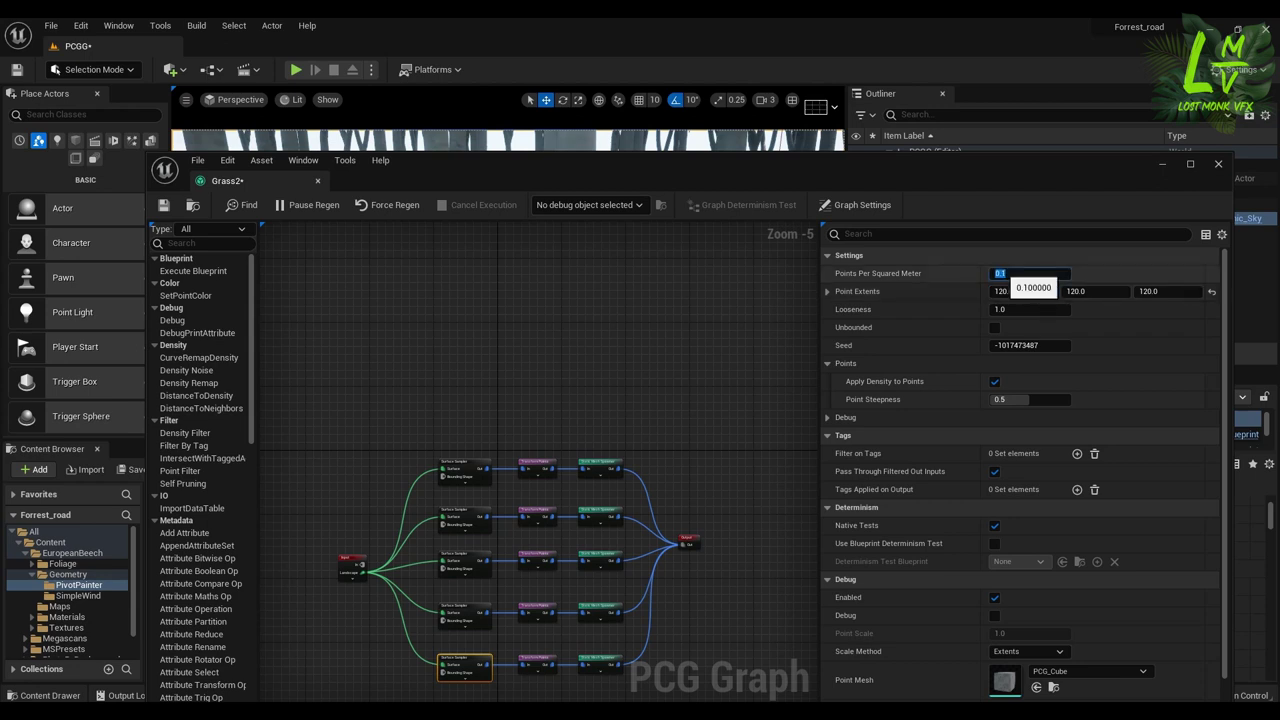
left_click(1001, 273)
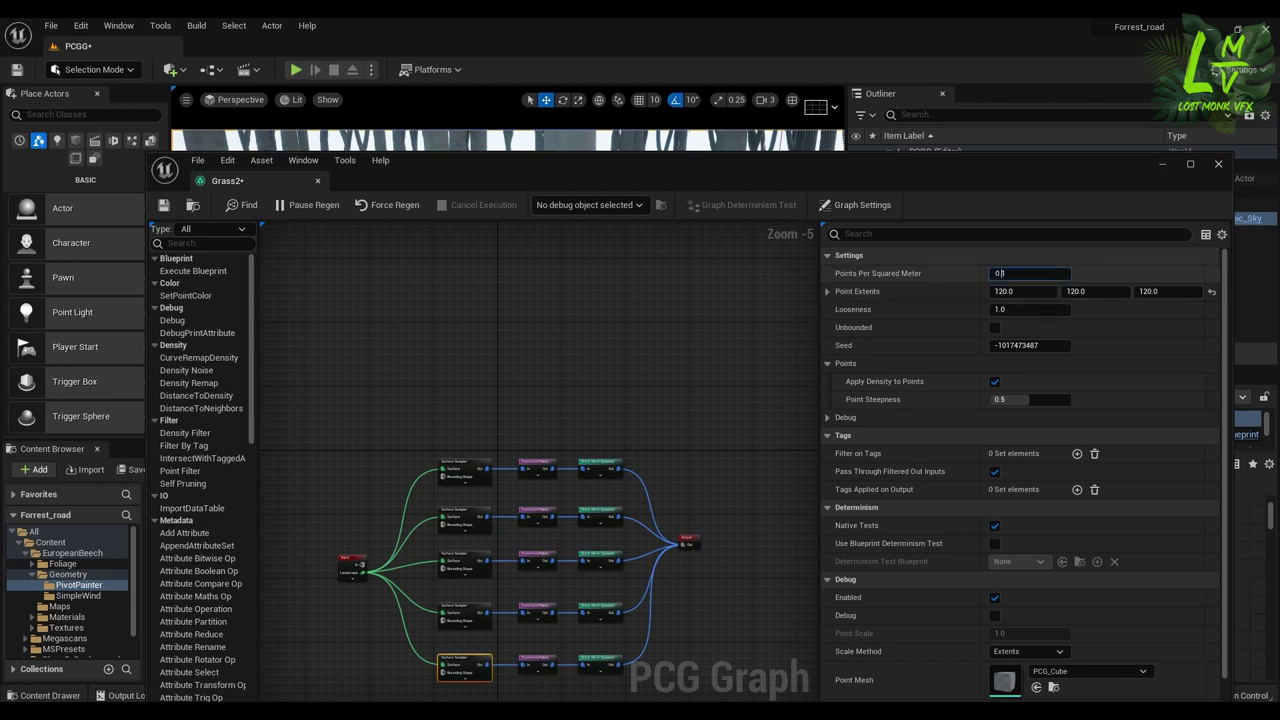
type("01")
key("Return")
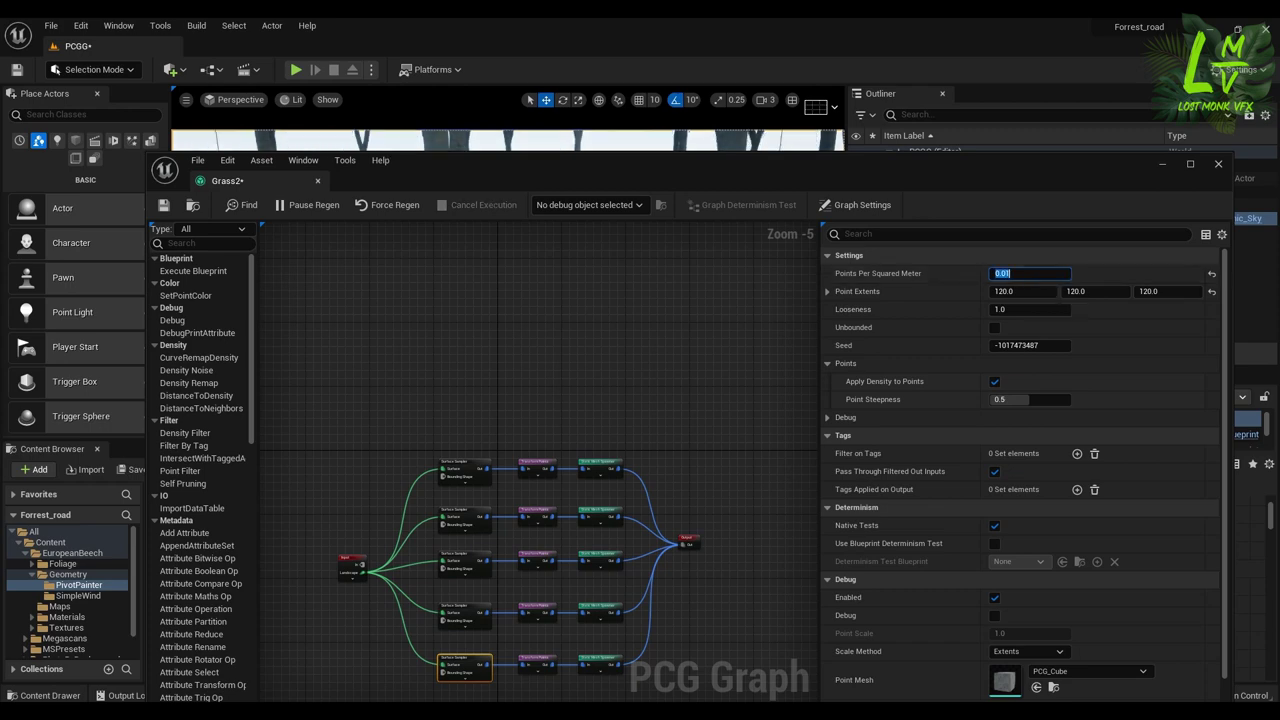
- Inspect the spacing of the beech trees across the landscape in the level viewport
left_click(1162, 164)
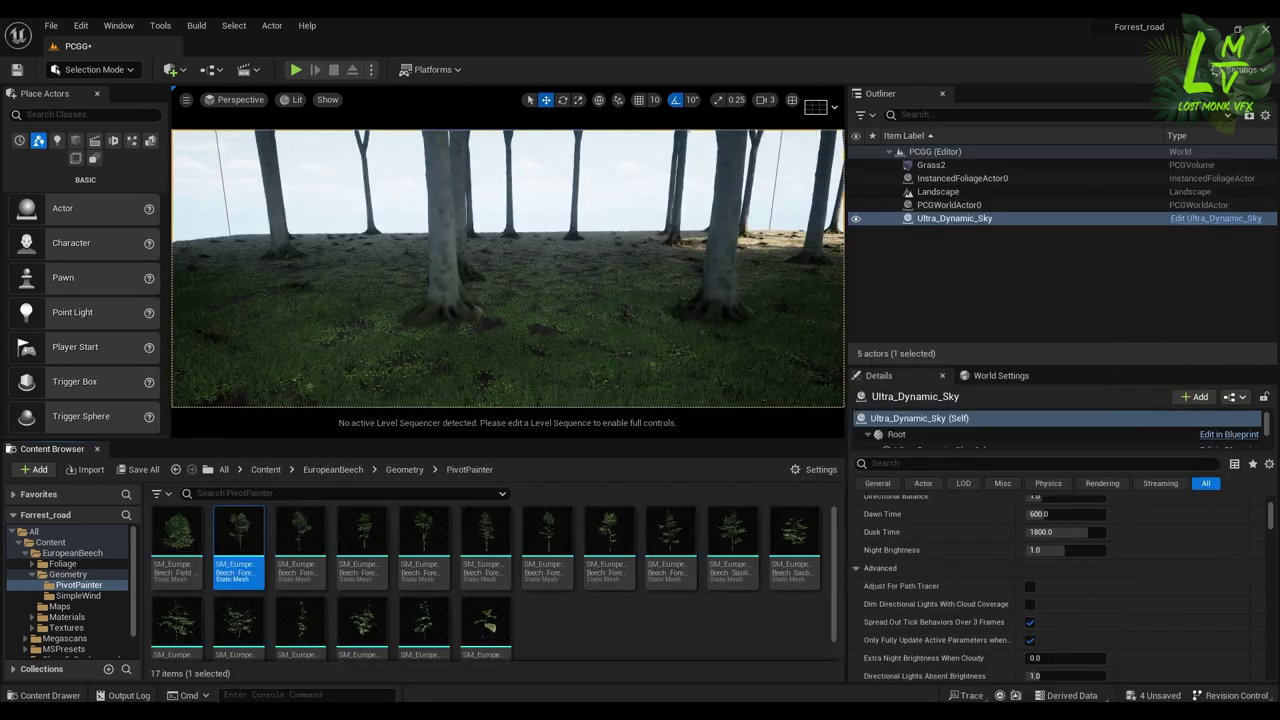
scroll(508, 268, "down", 5)
key("s")
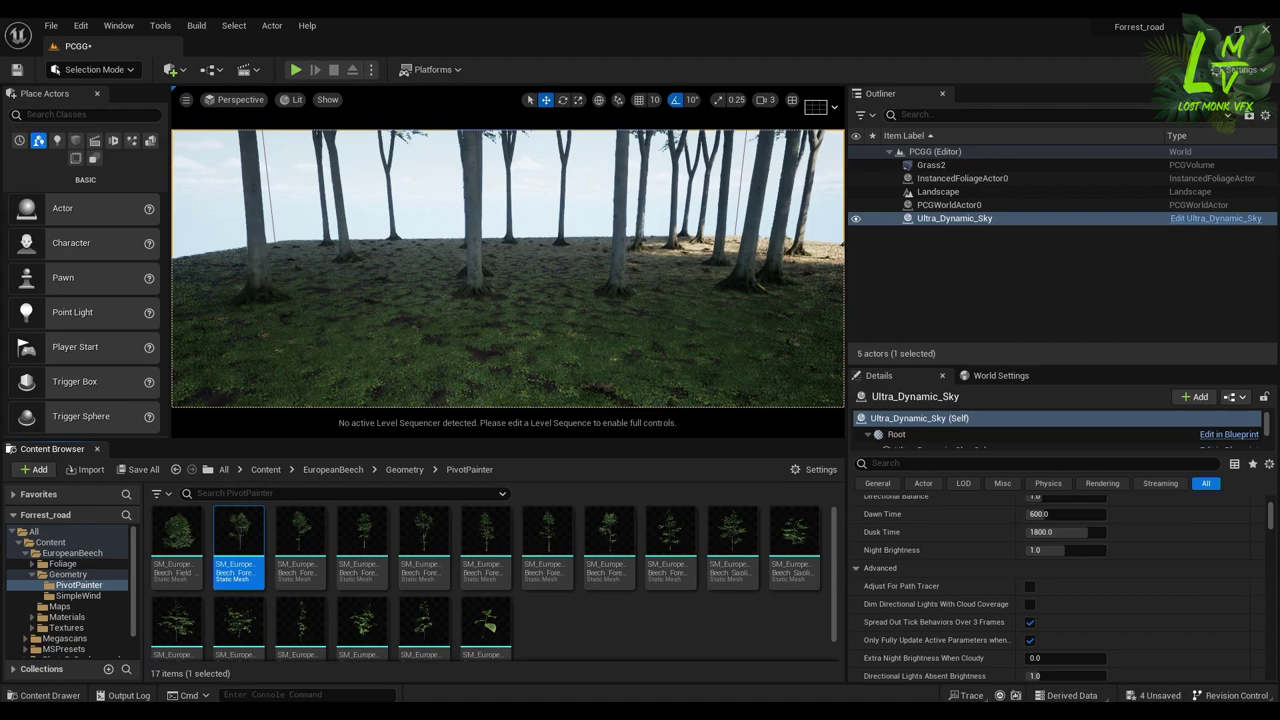
key("s")
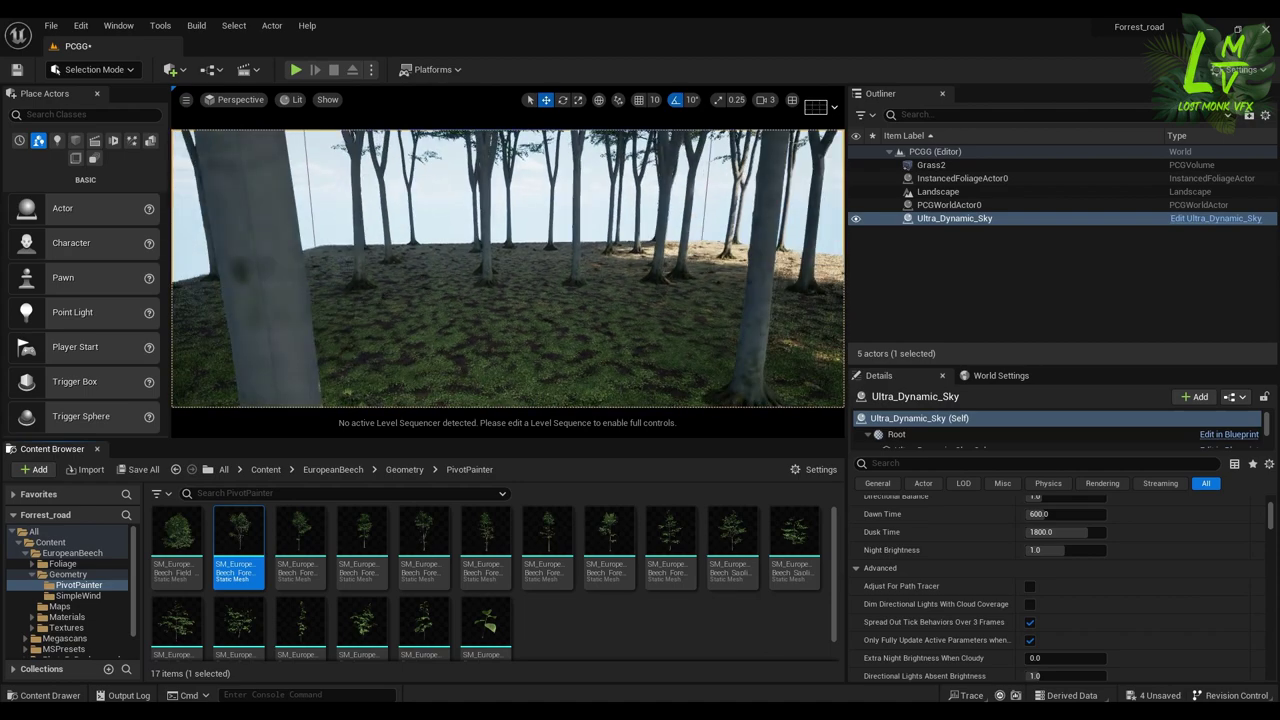
mouse_move(508, 268)
right_mouse_down()
mouse_move(508, 240)
mouse_move(524, 240)
mouse_move(530, 286)
mouse_move(558, 289)
mouse_move(460, 268)
mouse_move(508, 250)
right_mouse_up()
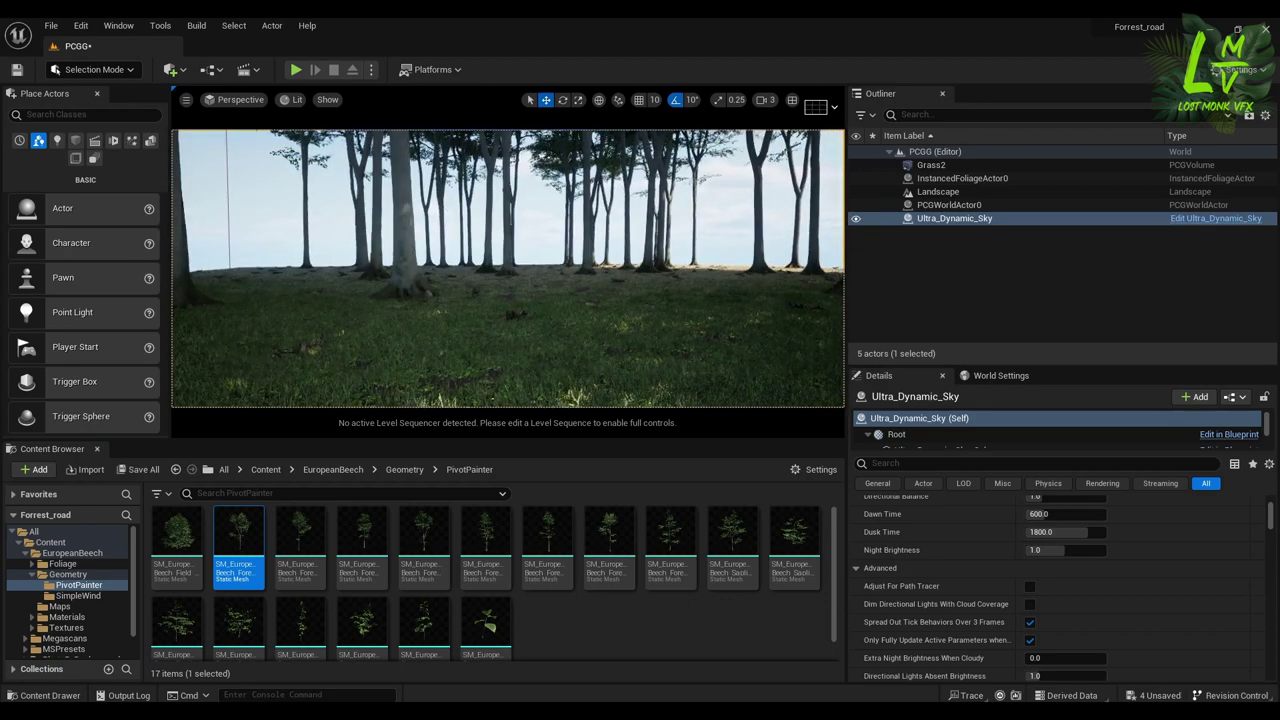
scroll(508, 268, "down", 1)
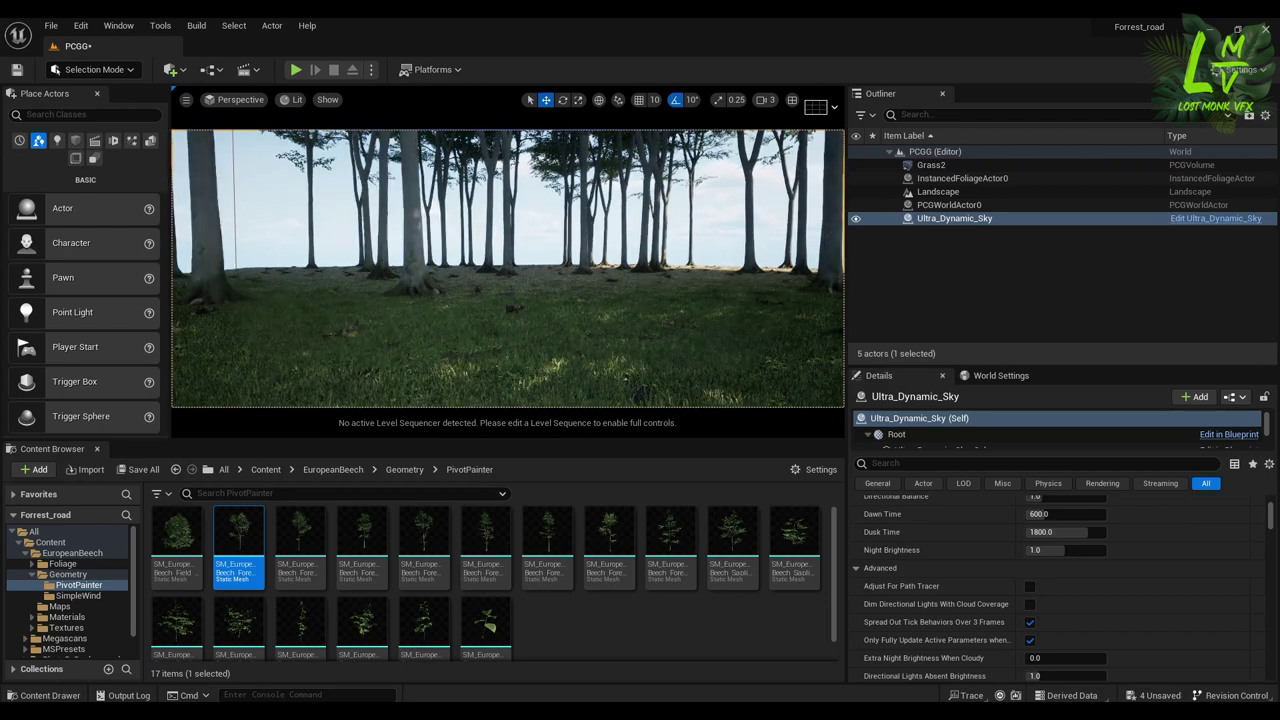
scroll(508, 268, "down", 2)
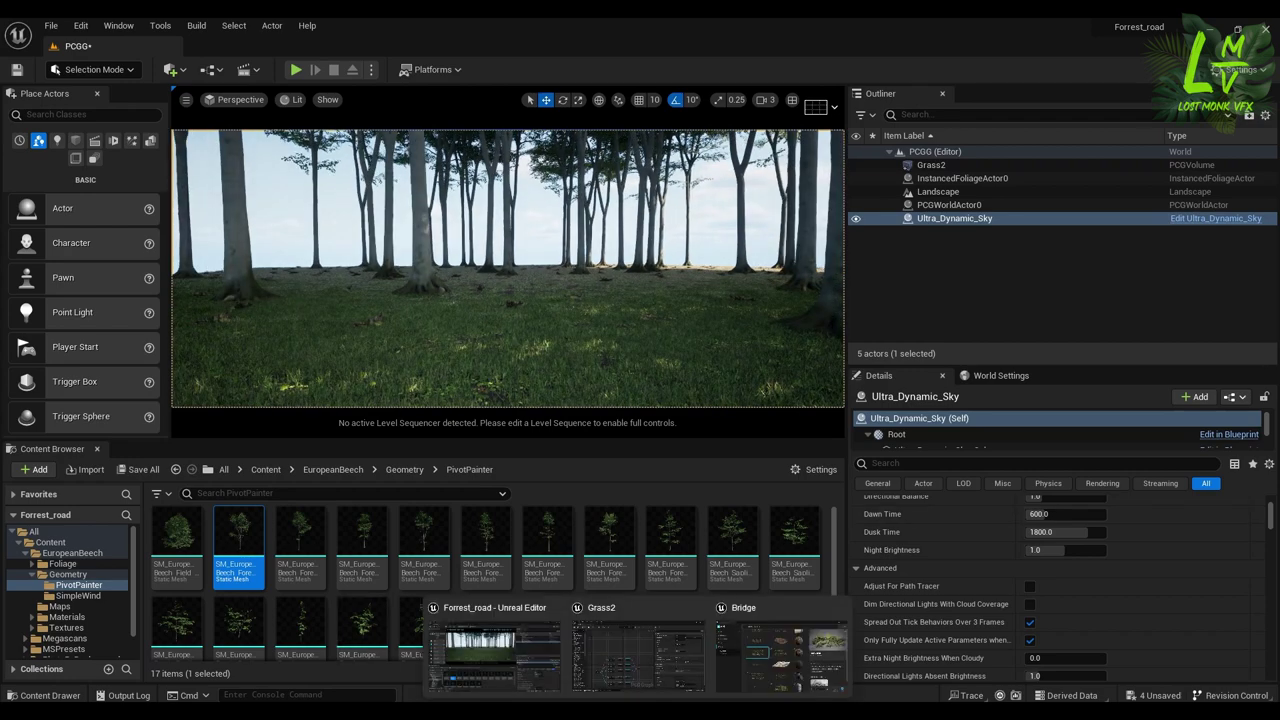
- Set the fifth Surface Sampler's Point Extents to 180 on all three axes in the Grass2 graph
left_click(636, 645)
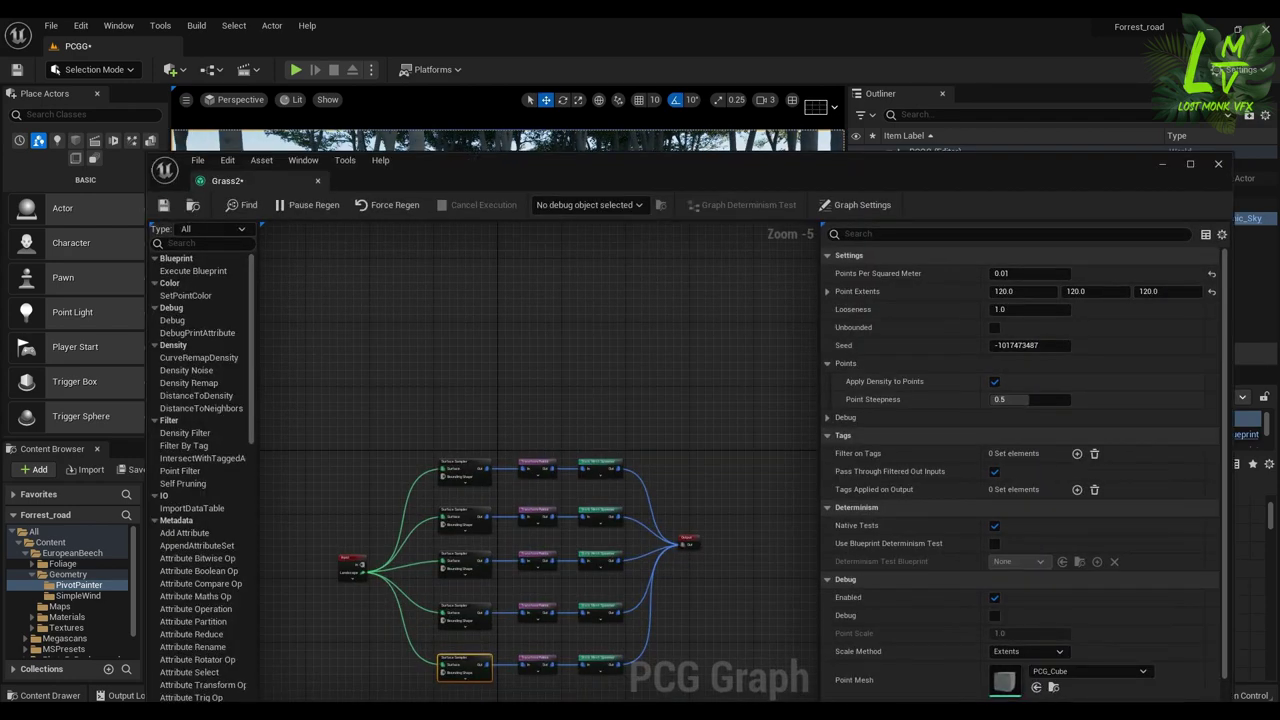
left_click(1003, 274)
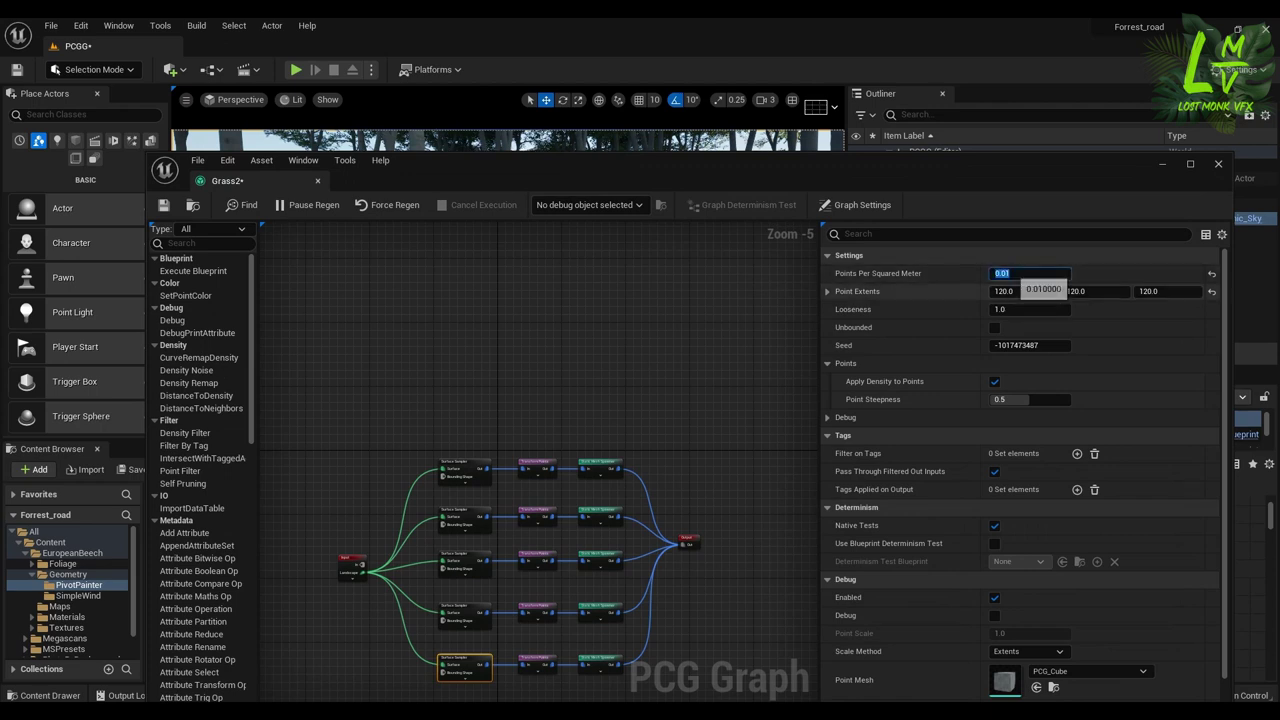
left_click(1005, 274)
key("BackSpace")
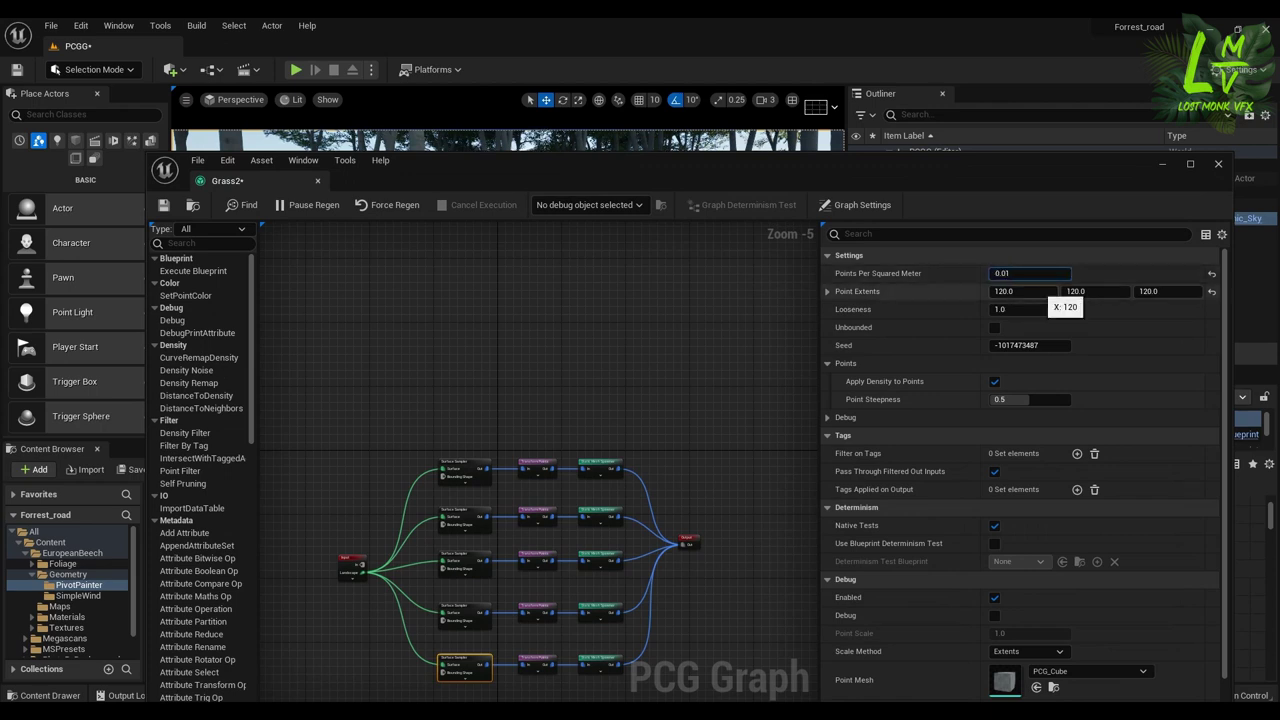
left_click(1040, 292)
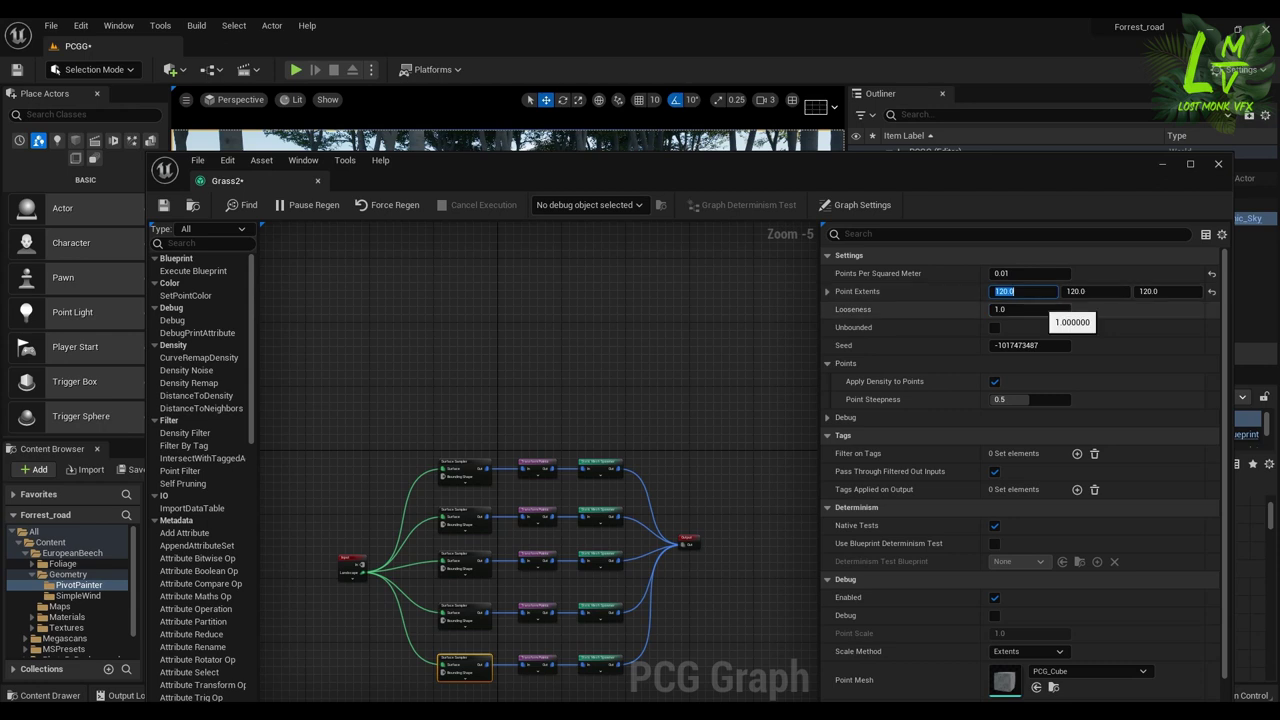
type("180")
key("Tab")
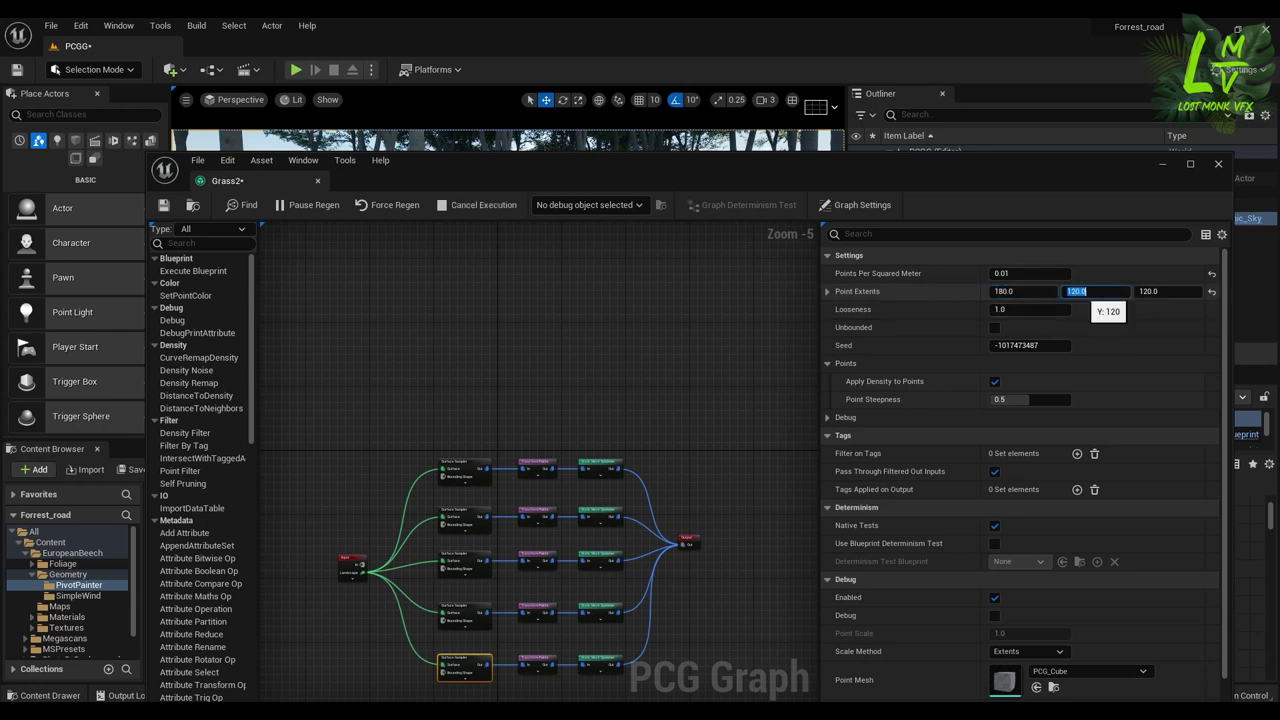
type("18")
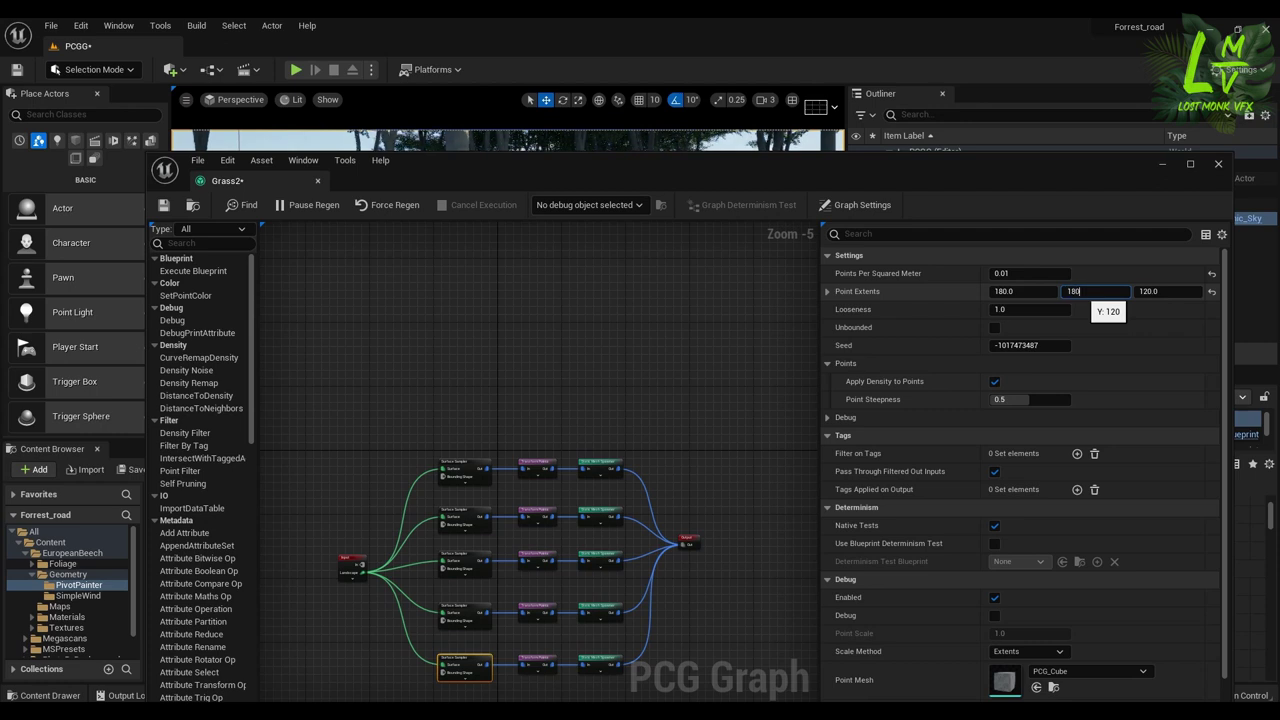
type("0")
key("Tab")
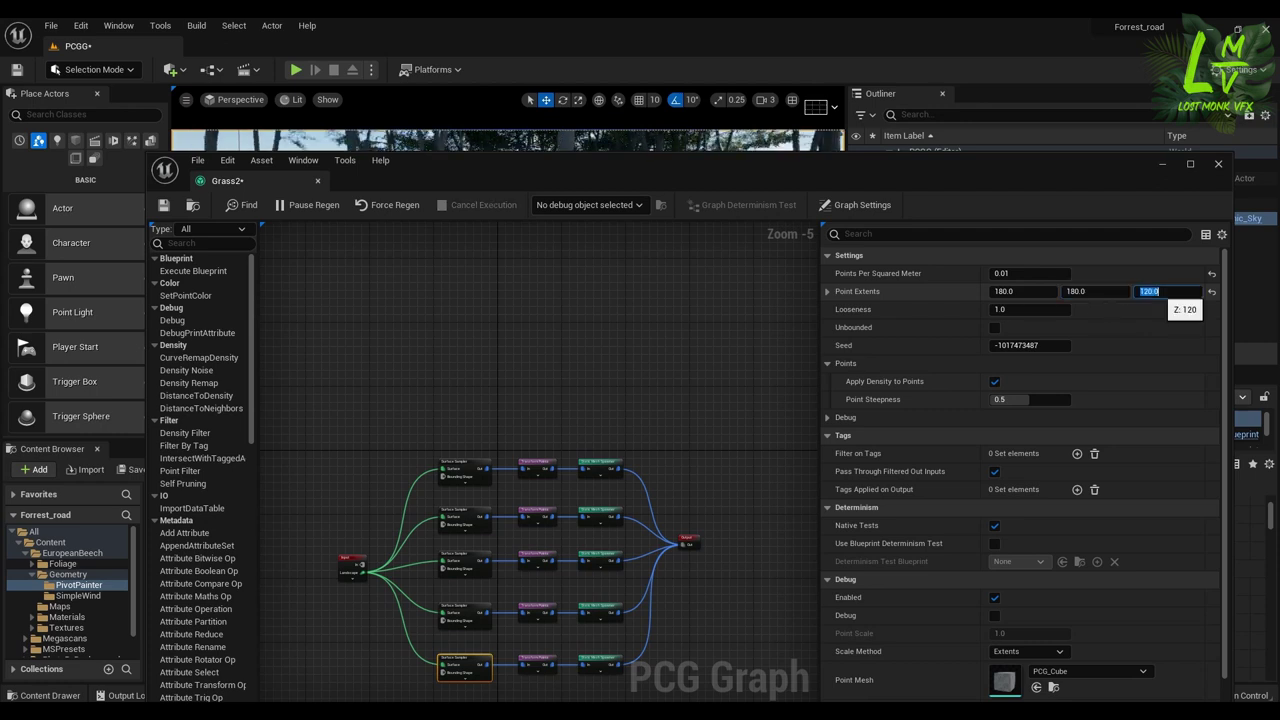
key("Return")
key("Escape")
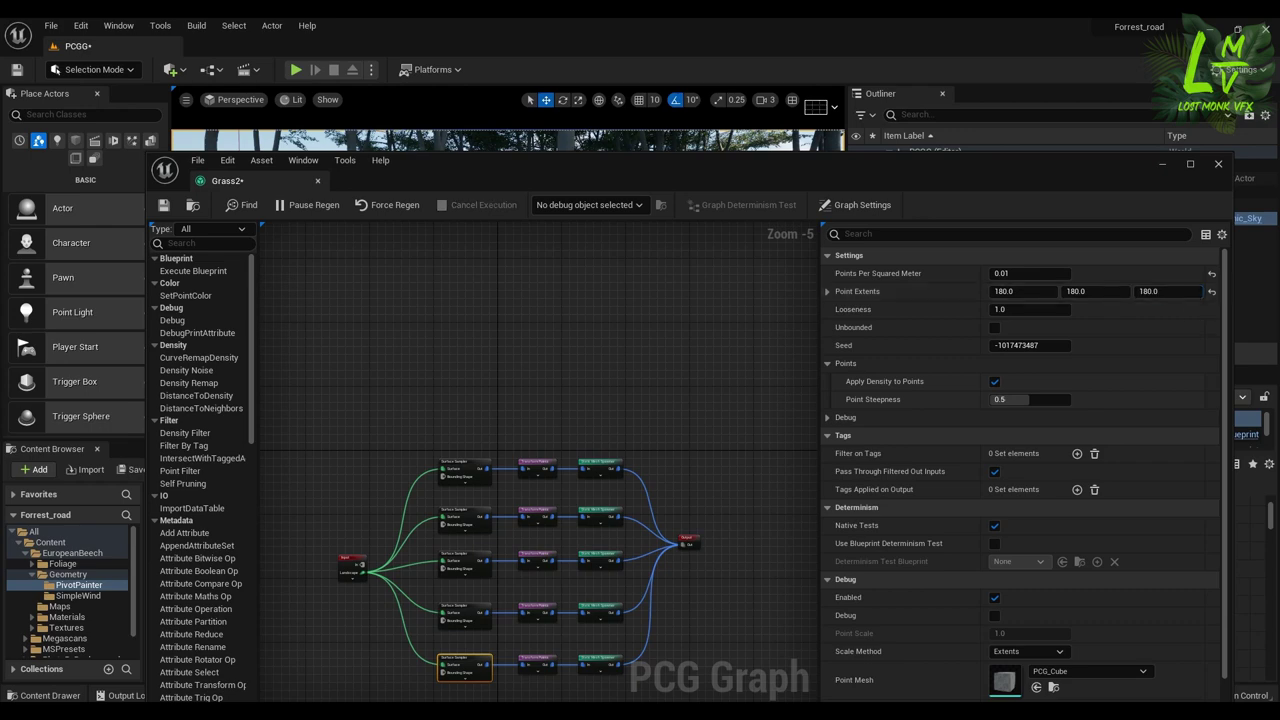
- Reduce the fifth Surface Sampler's Points Per Squared Meter to 0.001 and check the tree density in the viewport
left_click_drag(1091, 163, 1011, 391)
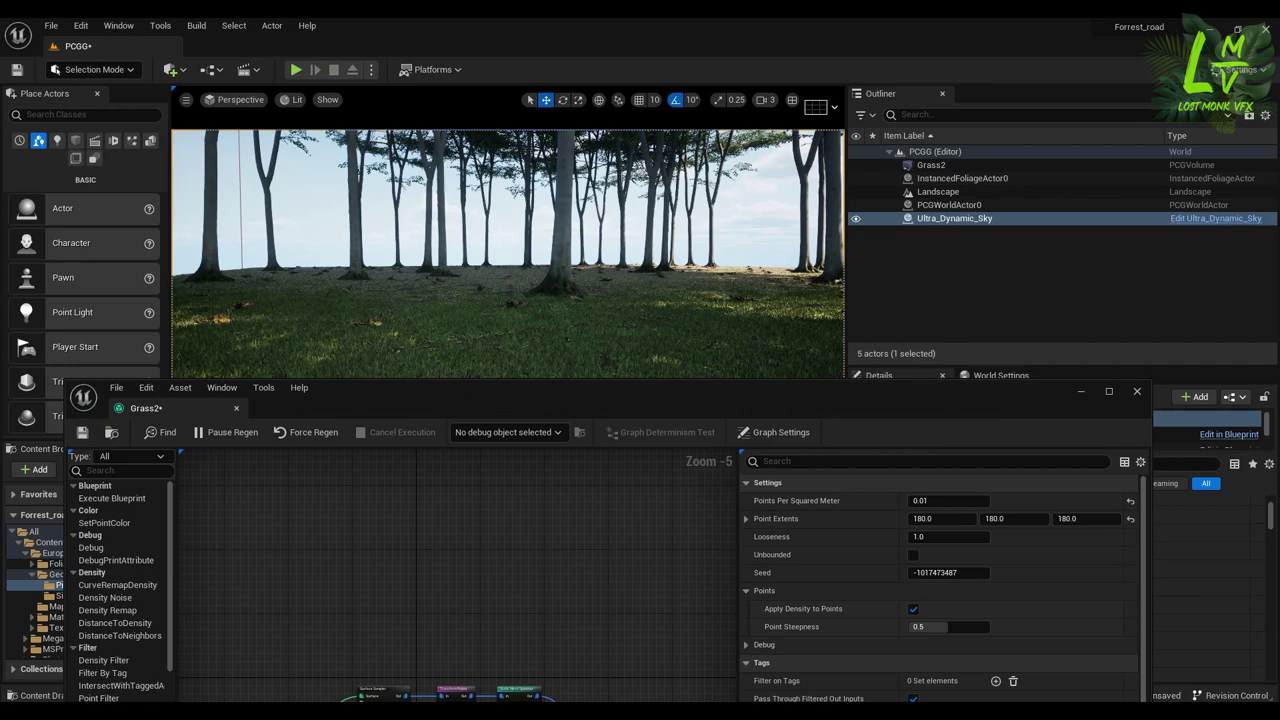
mouse_move(508, 253)
right_mouse_down()
mouse_move(508, 310)
mouse_move(507, 263)
right_mouse_up()
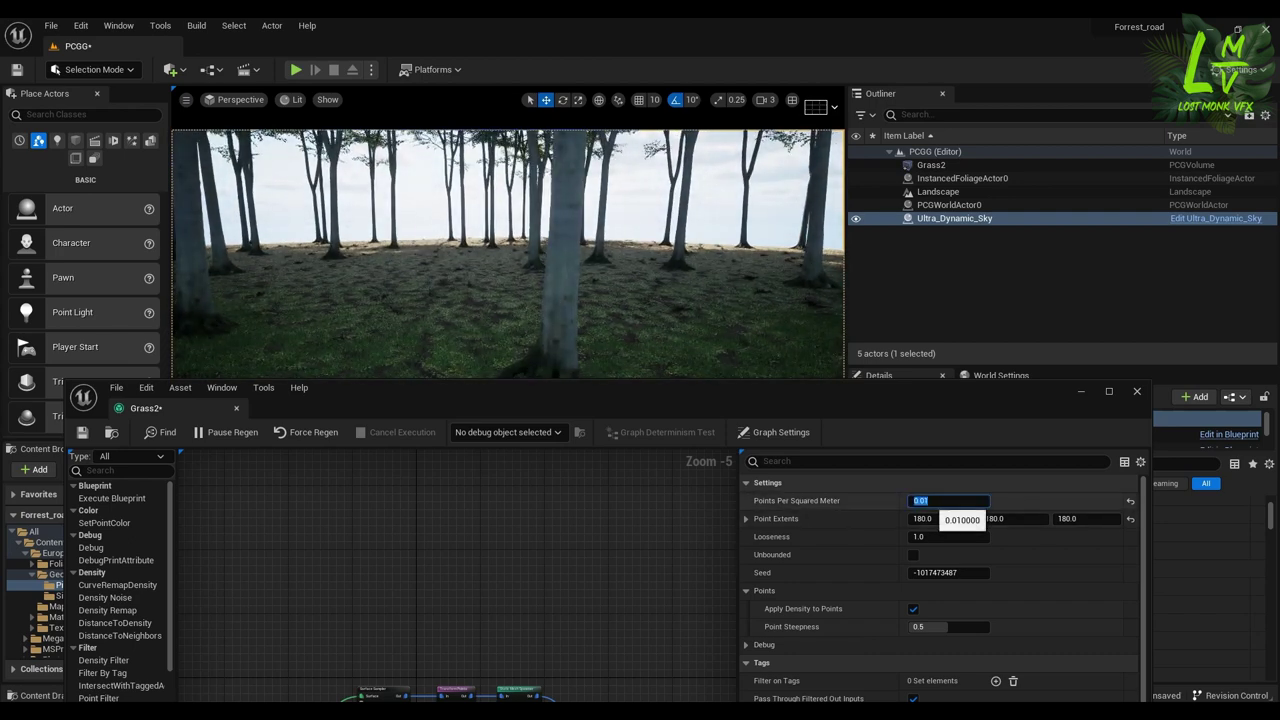
type("1")
key("Return")
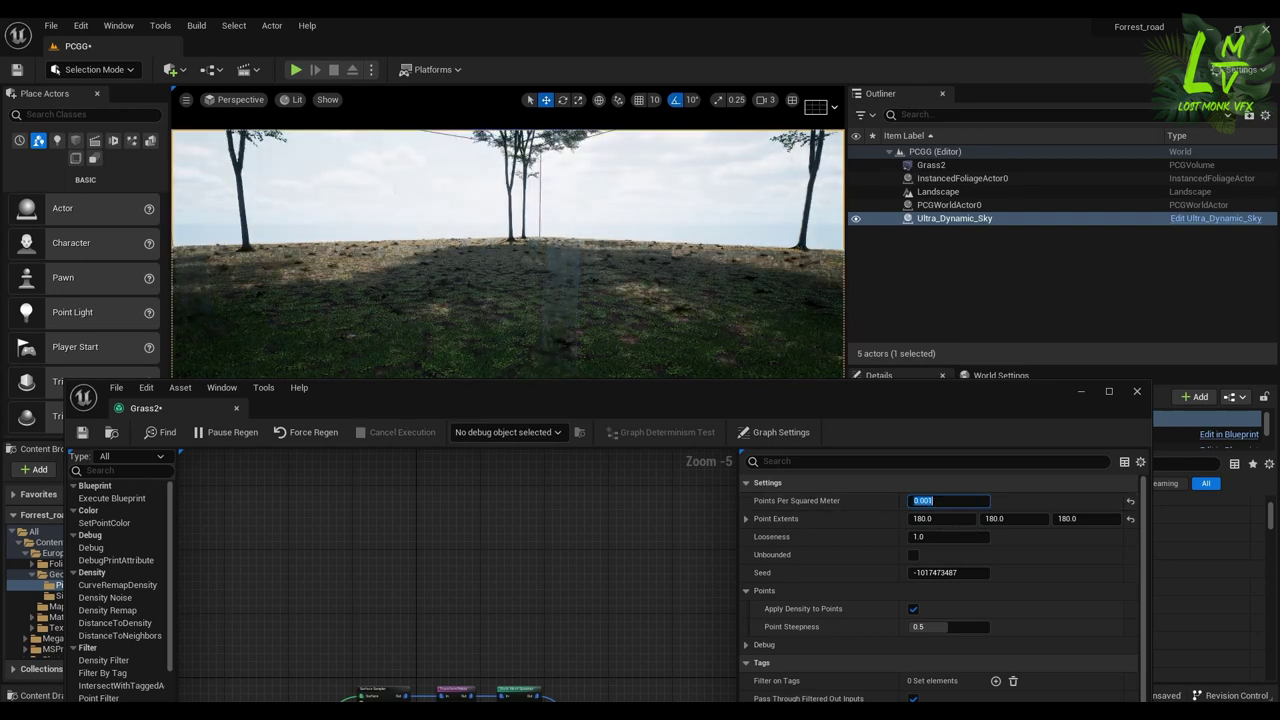
right_click_drag(560, 270, 228, 255)
- Duplicate the fifth sampler, transform and spawner row and align the copy beneath it as a sixth row
left_click_drag(629, 401, 681, 157)
left_click(572, 638)
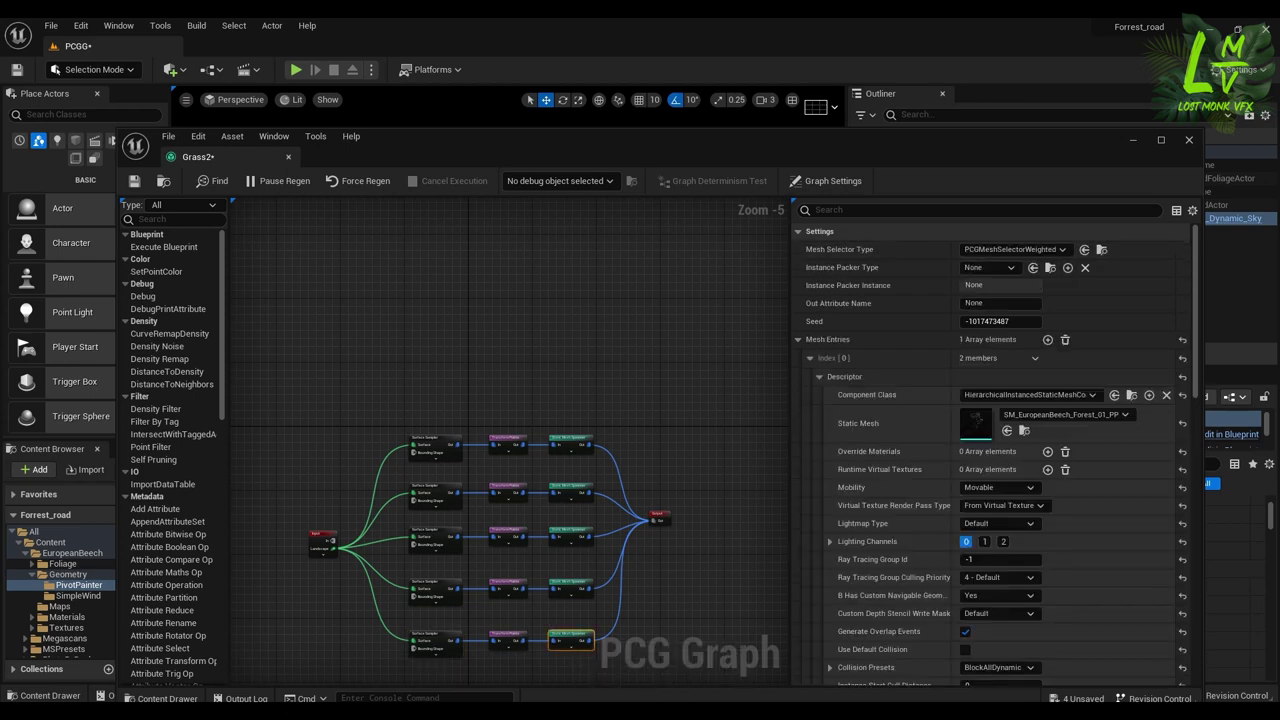
left_click_drag(392, 616, 622, 684)
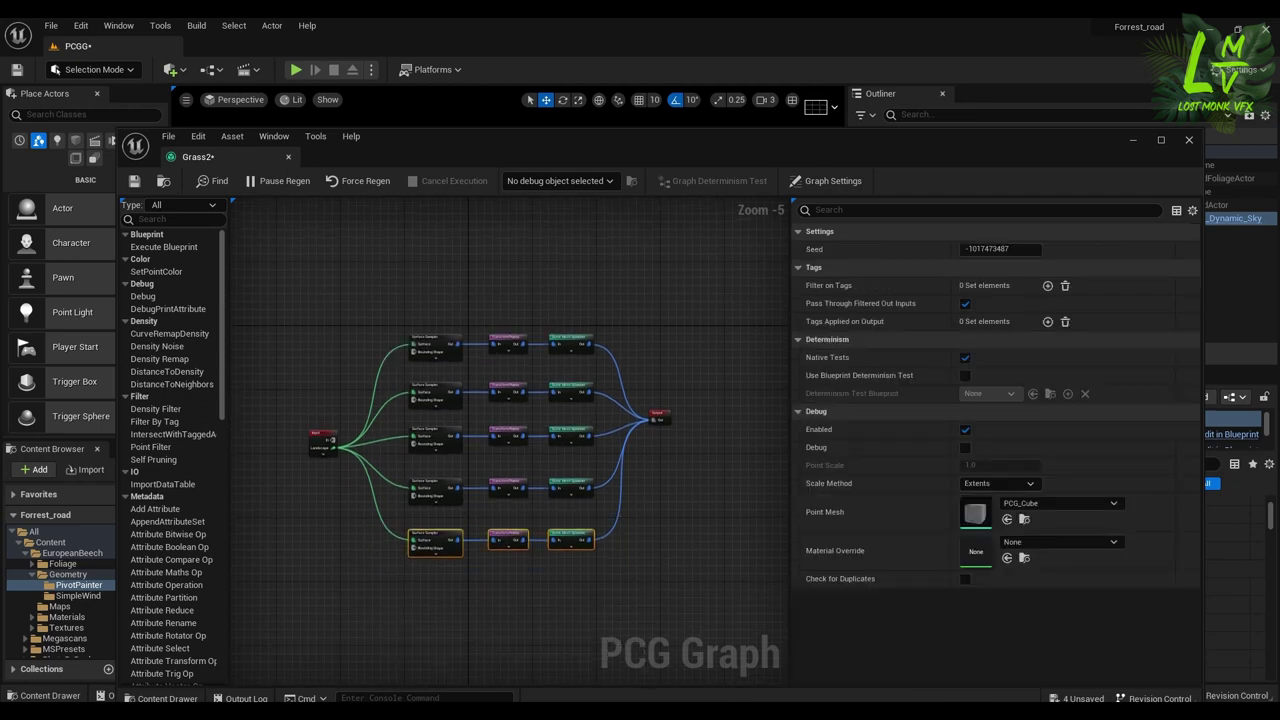
left_click(630, 610)
key("ctrl+z")
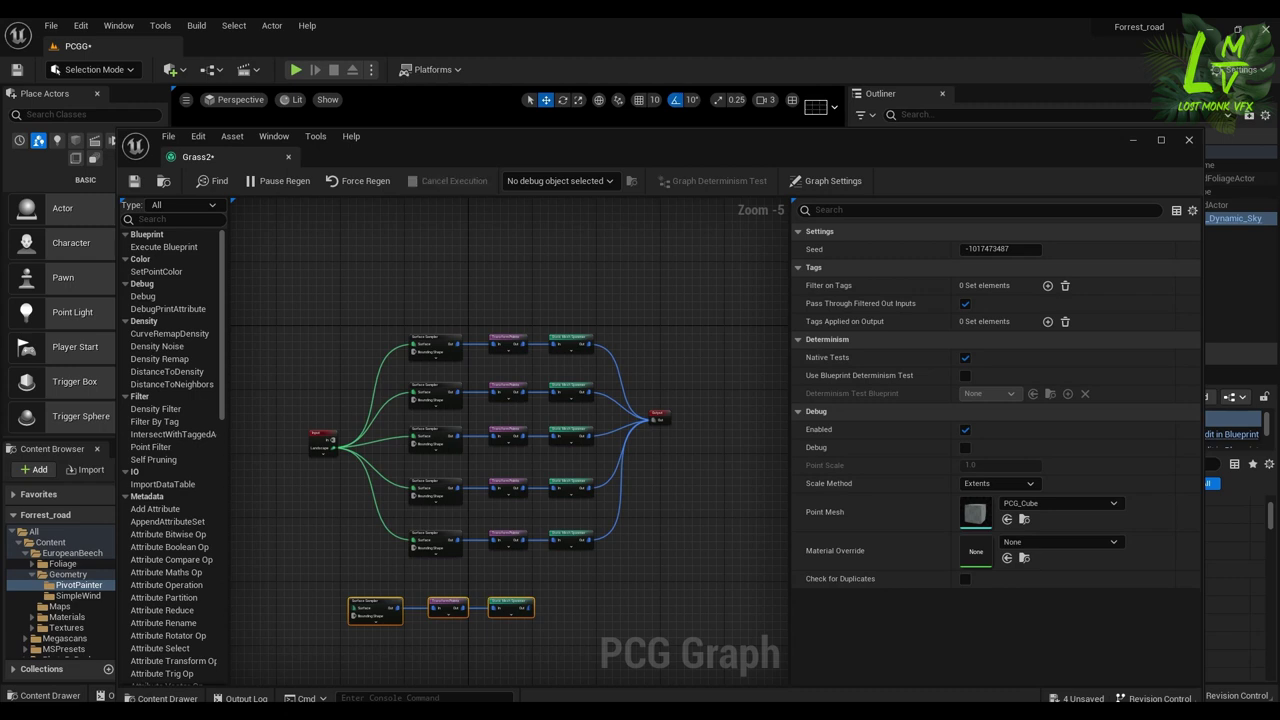
left_click_drag(440, 585, 443, 581)
- Set the sixth Surface Sampler's Point Extents to 150 on all three axes
left_click(448, 583)
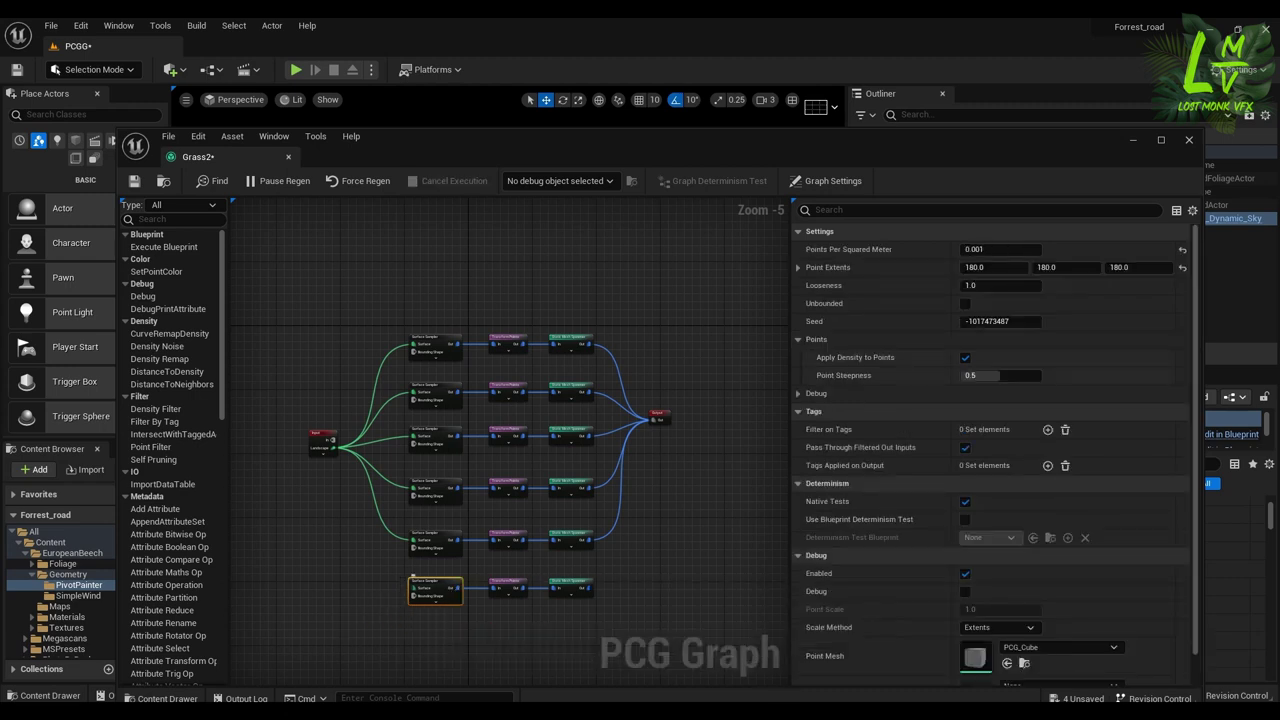
left_click(1000, 267)
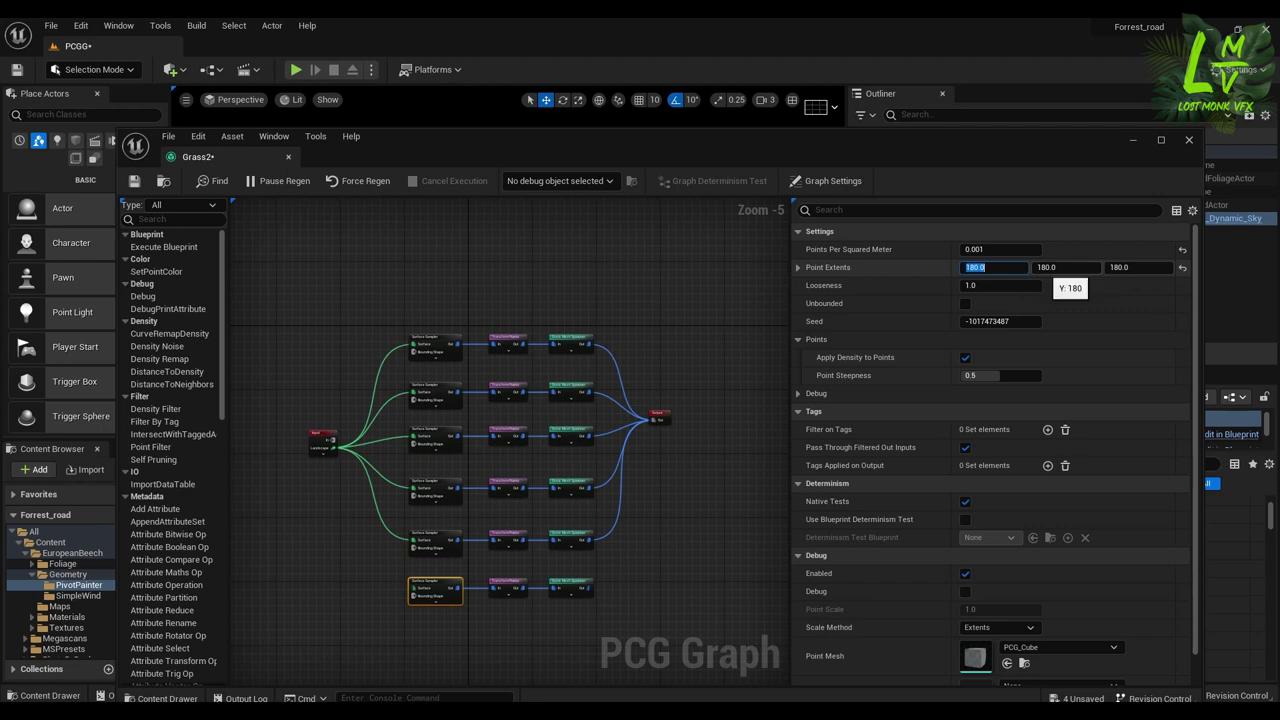
type("150")
left_click(1064, 267)
type("150")
left_click(1129, 267)
type("1")
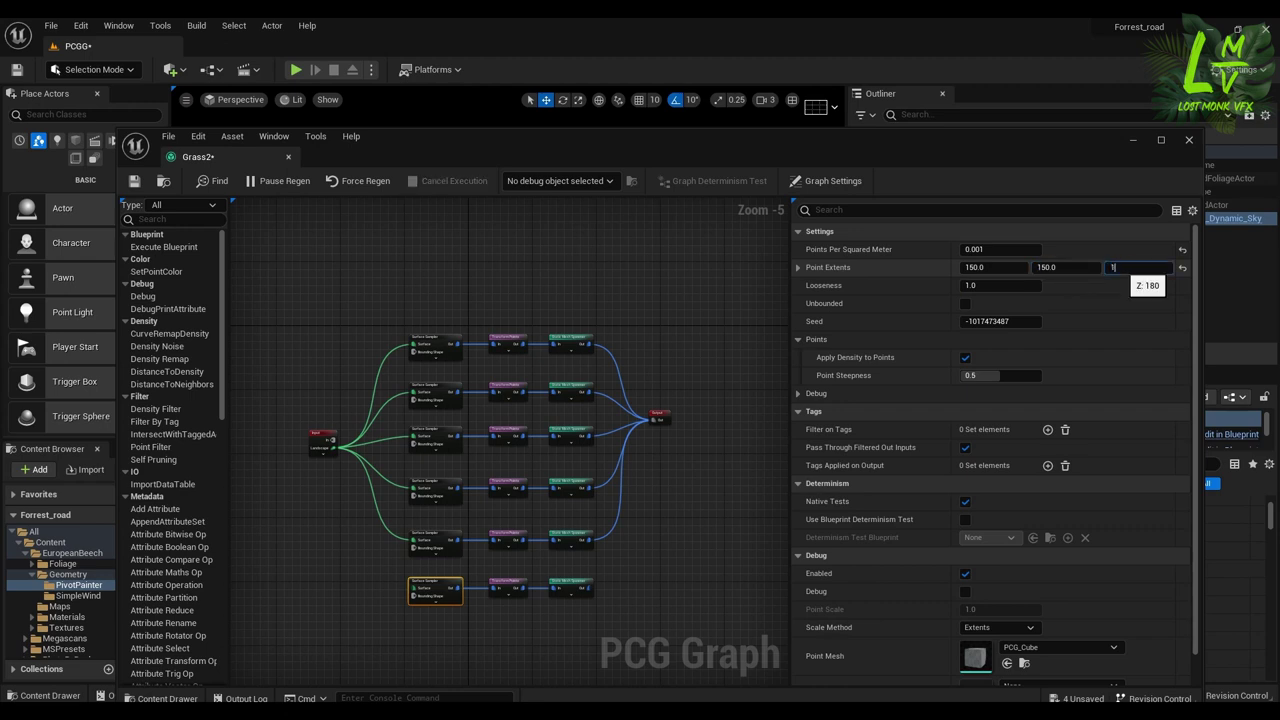
type("00")
- Set Points Per Squared Meter on the sixth Surface Sampler to 0.01
left_click(990, 249)
left_click(978, 249)
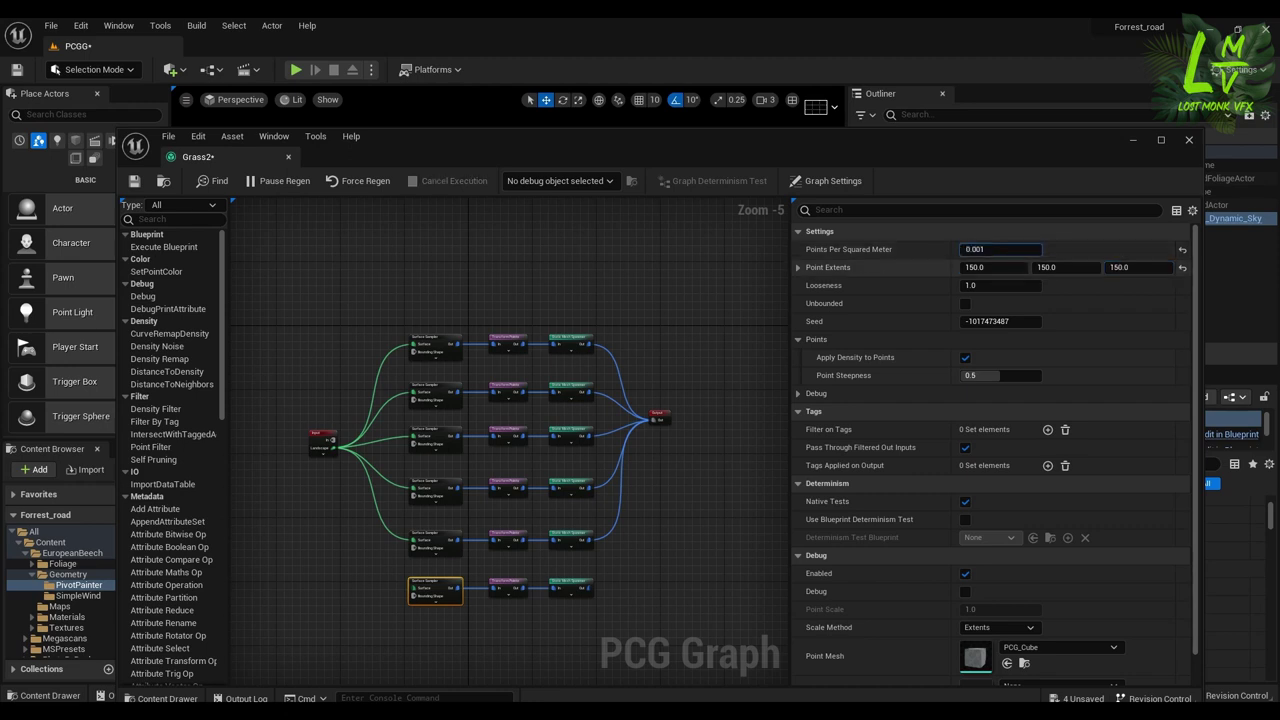
type("1")
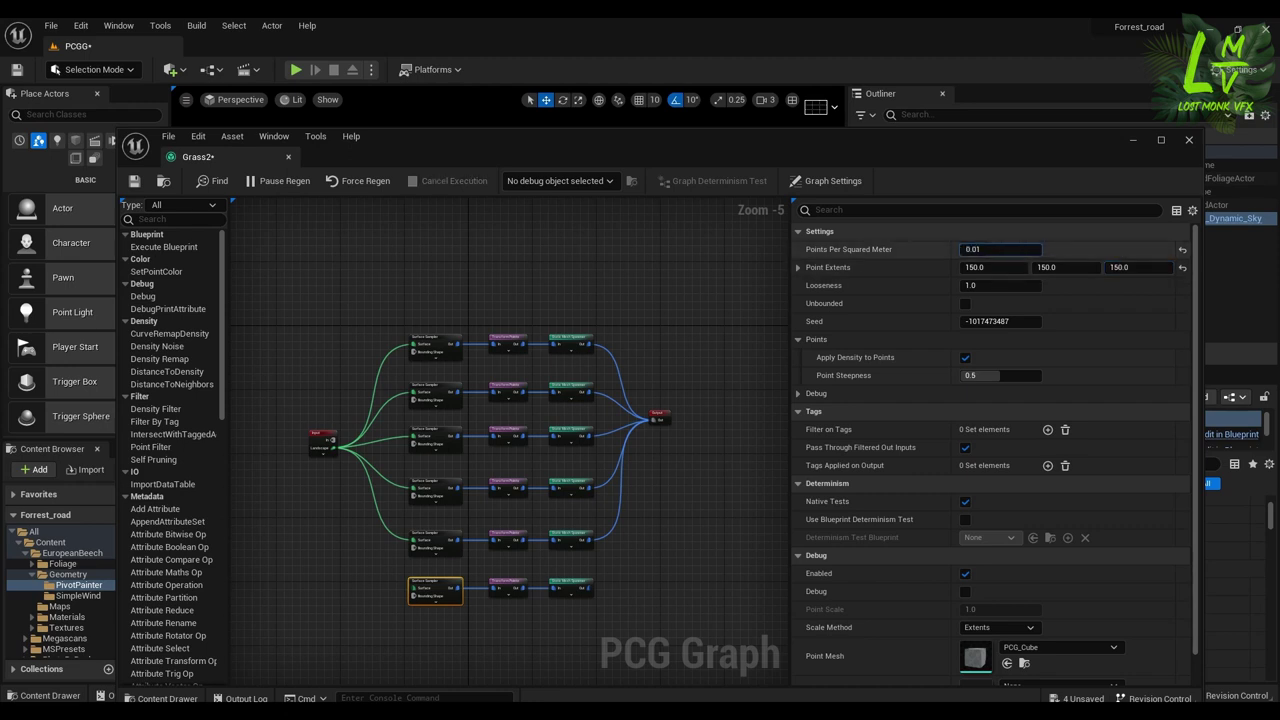
key("Return")
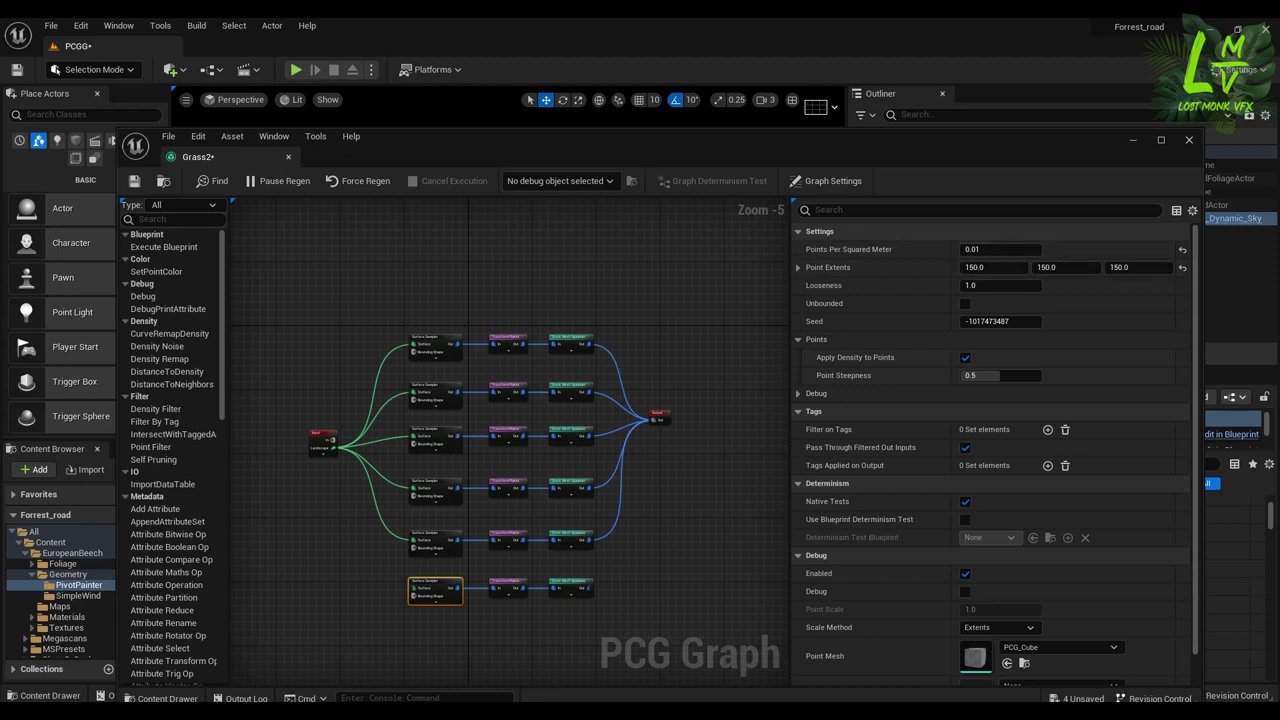
- Connect the sixth row to the Input and Output nodes and recentre both nodes vertically against the six rows
left_click_drag(336, 447, 412, 590)
left_click_drag(589, 588, 664, 466)
left_click_drag(322, 440, 322, 462)
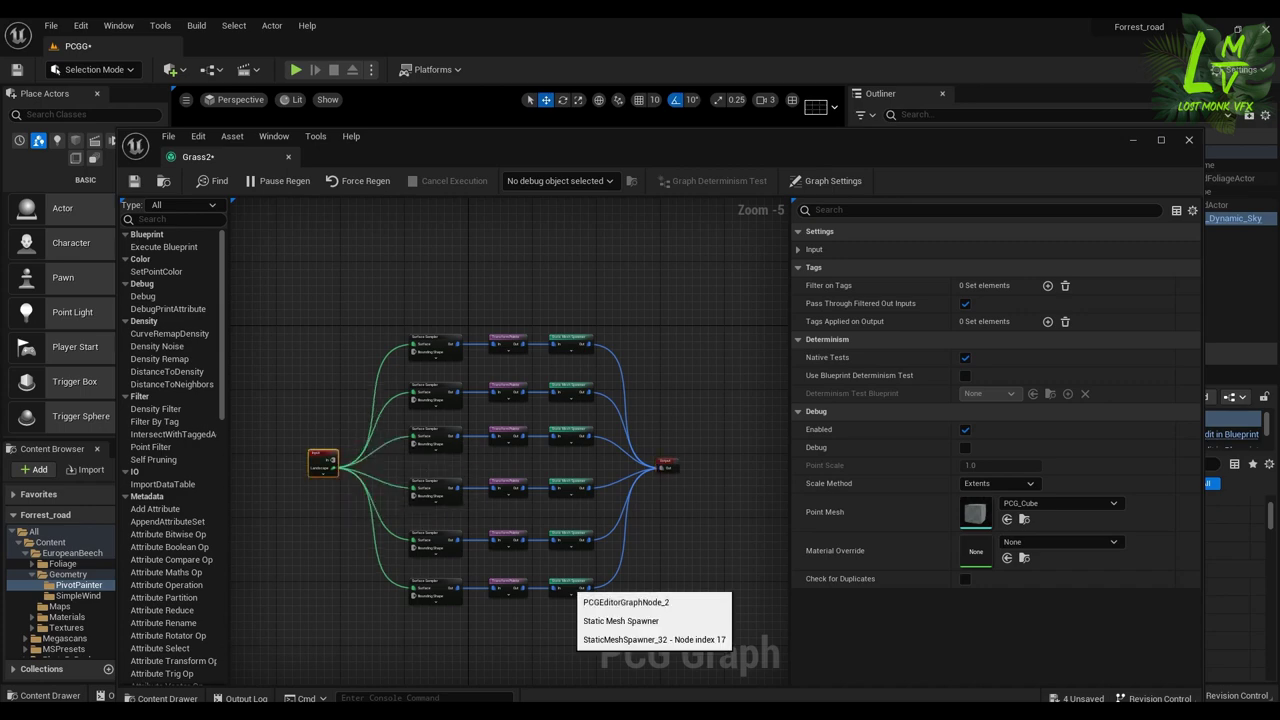
- Replace the sixth Static Mesh Spawner's mesh with SM_EuropeanBeech_Field_01_PP from the PivotPainter folder
left_click(560, 584)
left_click_drag(1015, 148, 1106, 102)
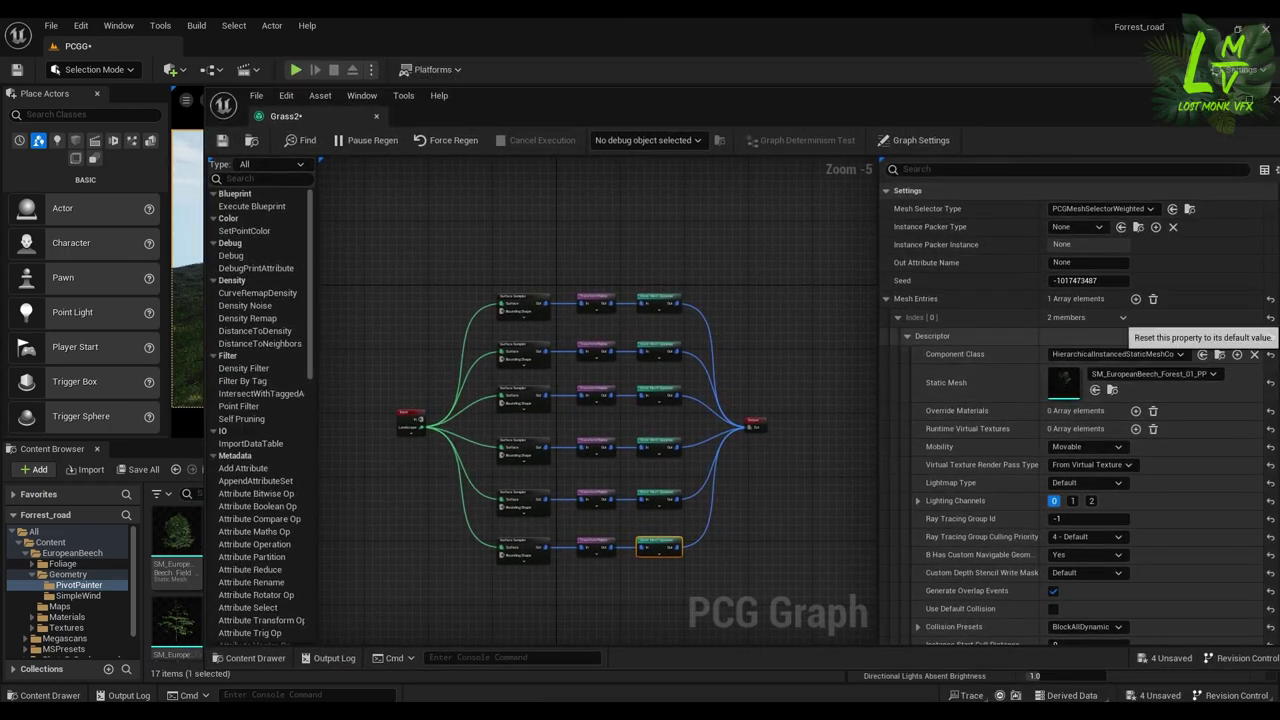
left_click(1270, 318)
left_click_drag(530, 106, 720, 95)
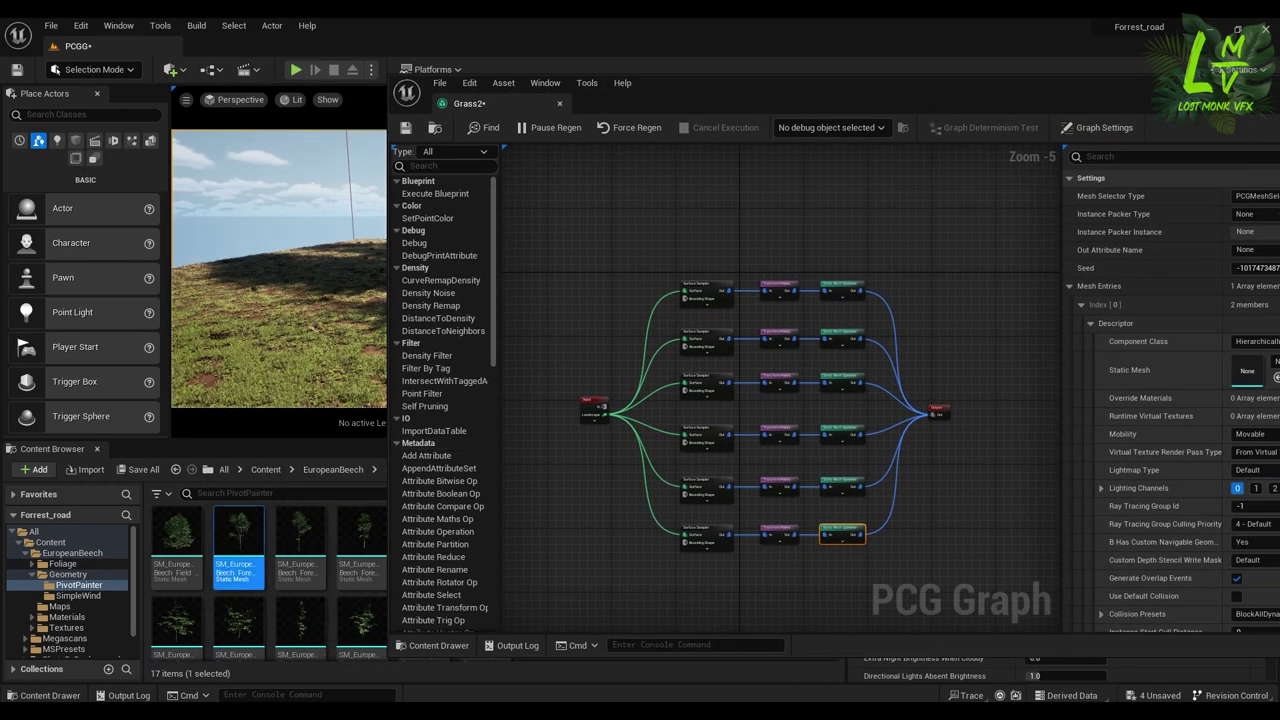
left_click(182, 546)
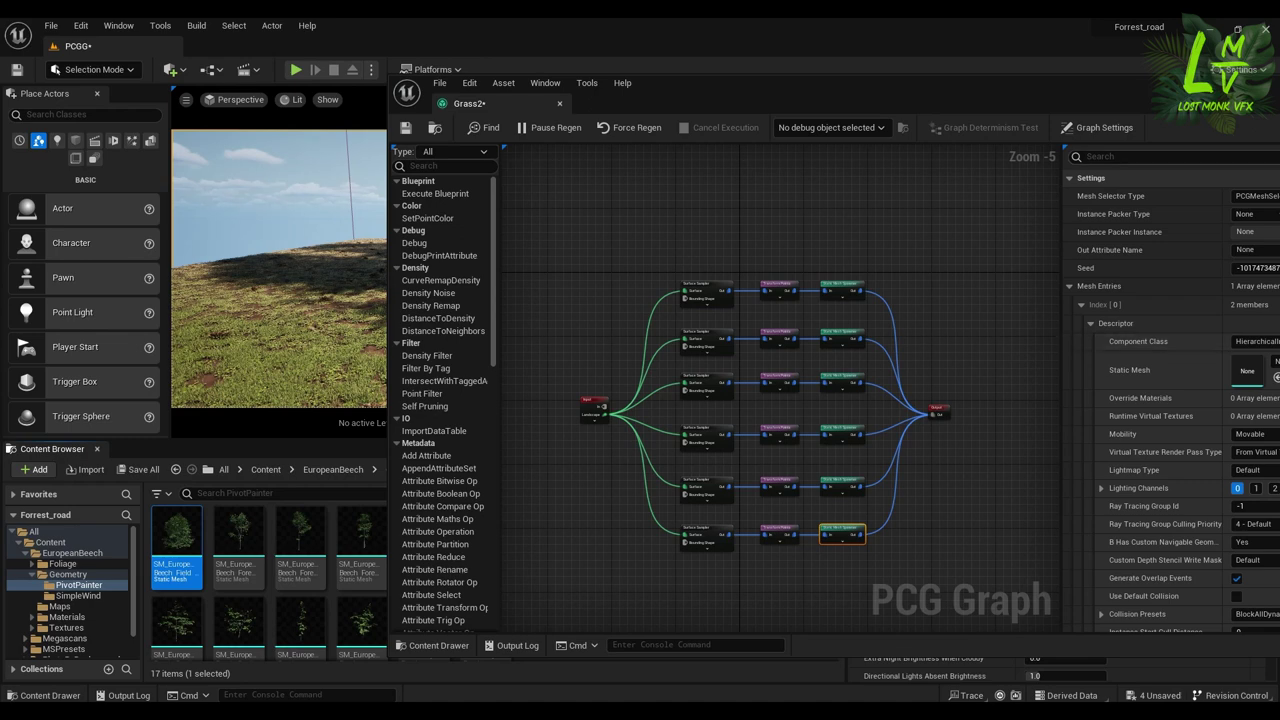
left_click_drag(680, 98, 332, 95)
left_click(948, 374)
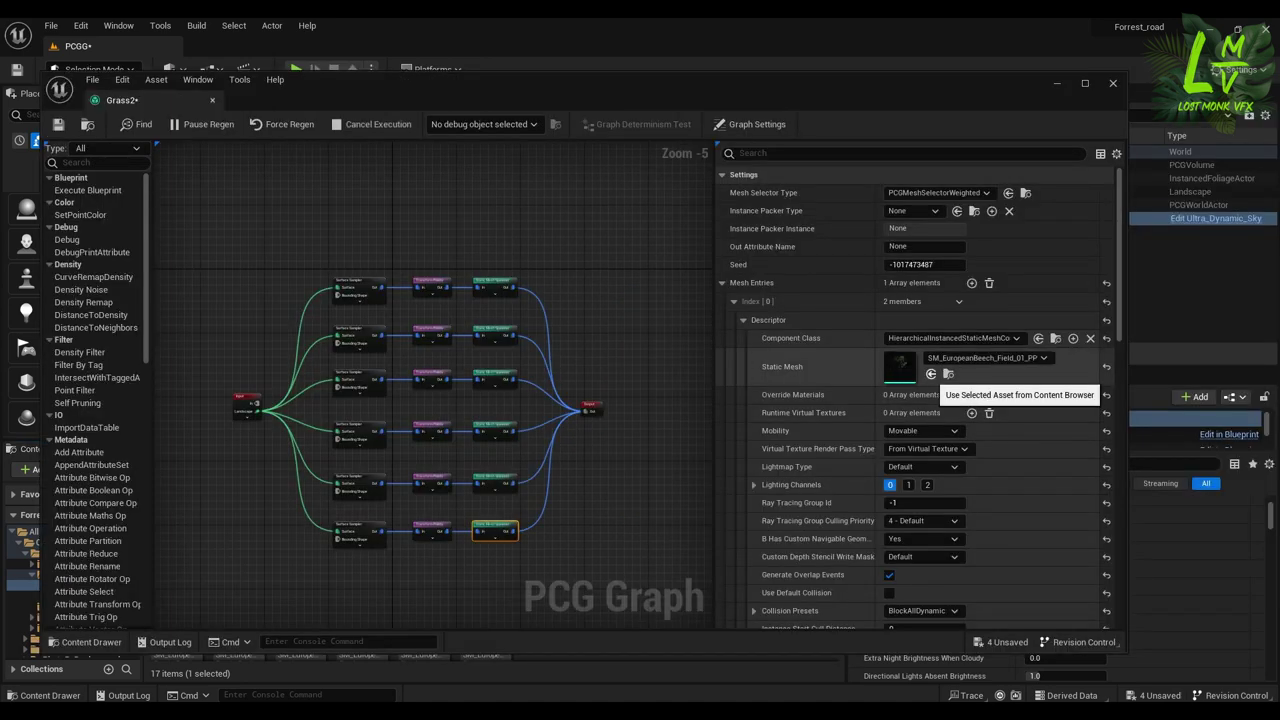
- Set the sixth Surface Sampler's Point Extents to 200 on all three axes
left_click(1057, 84)
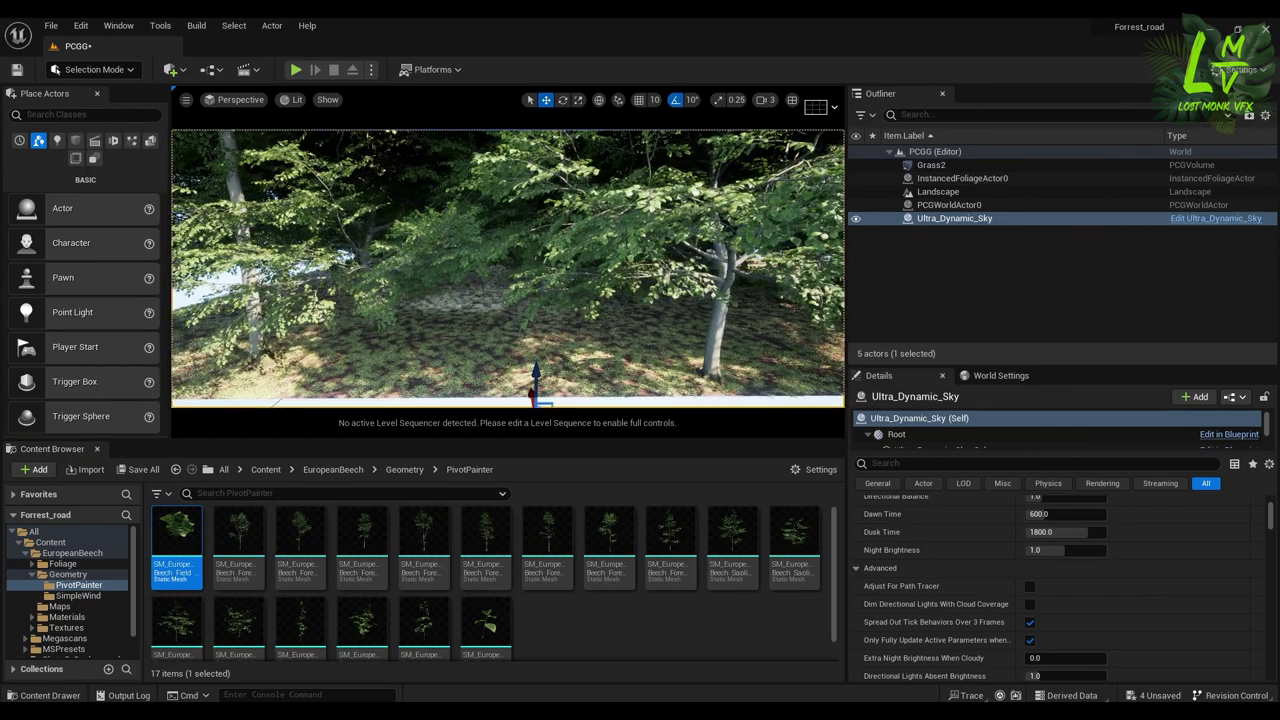
key("s")
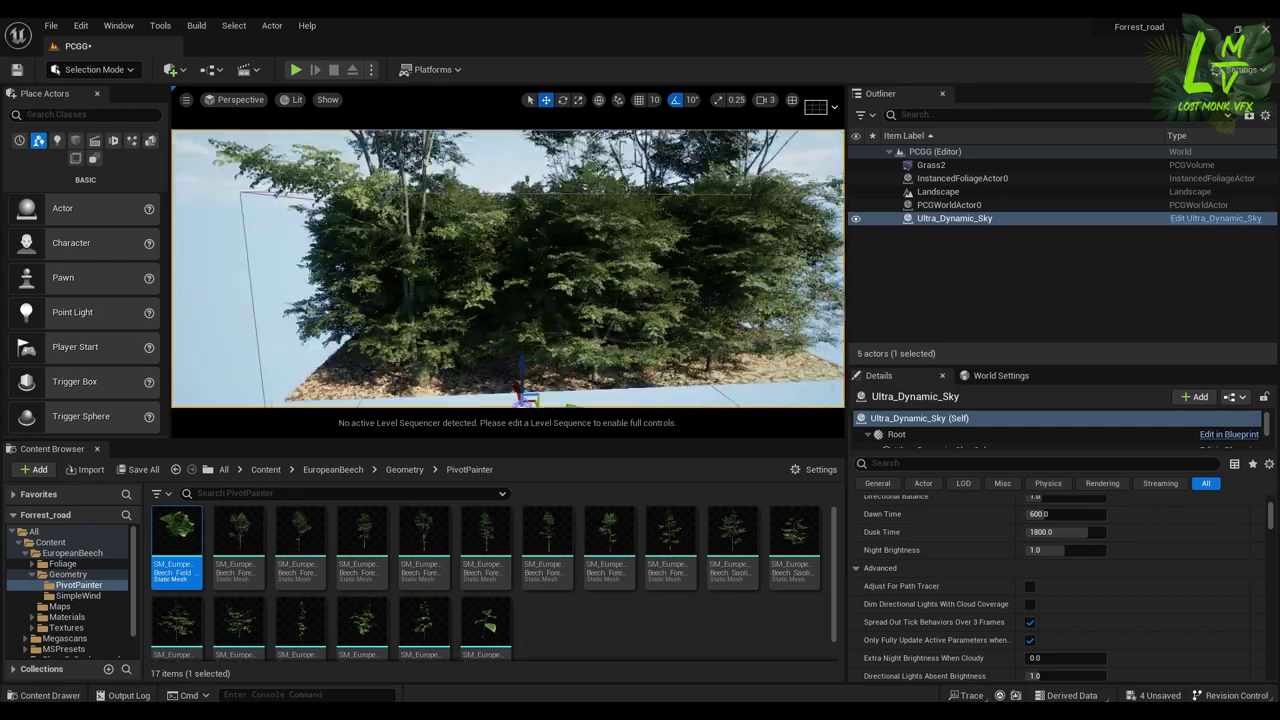
left_click_drag(508, 268, 514, 250, "alt")
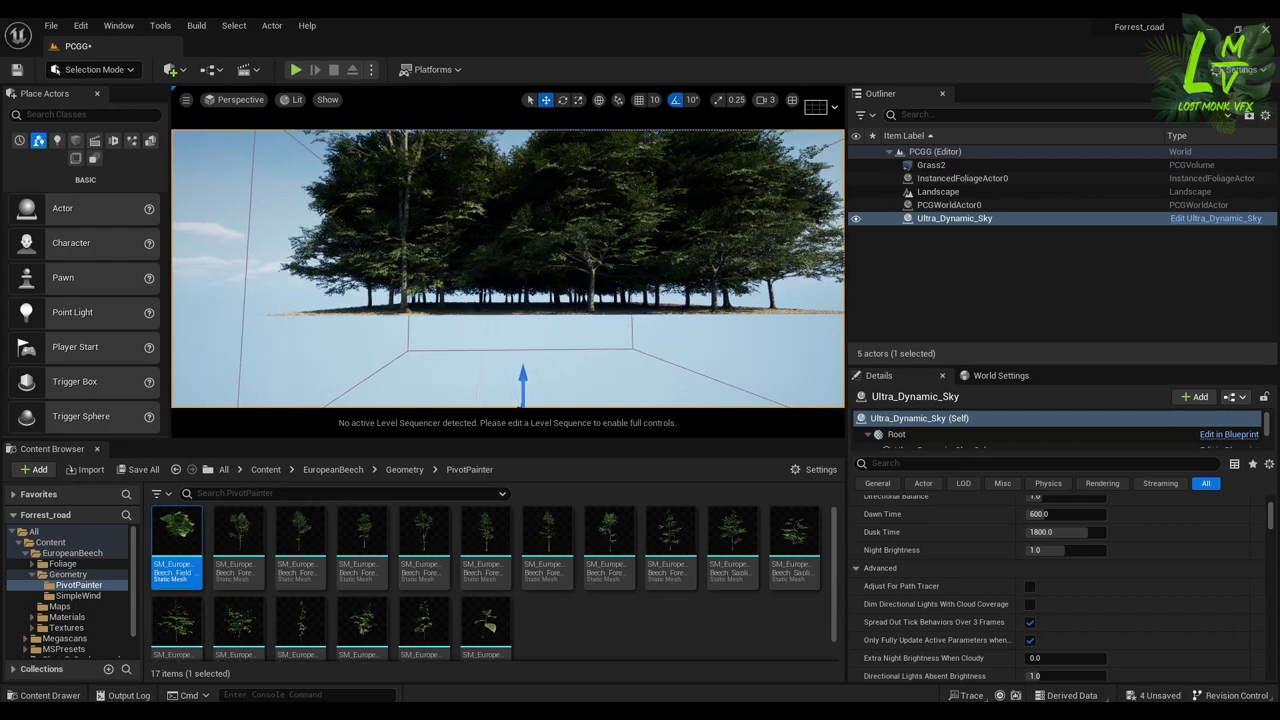
mouse_move(508, 268)
left_mouse_down("alt")
mouse_move(508, 345)
mouse_move(508, 290)
left_mouse_up("alt")
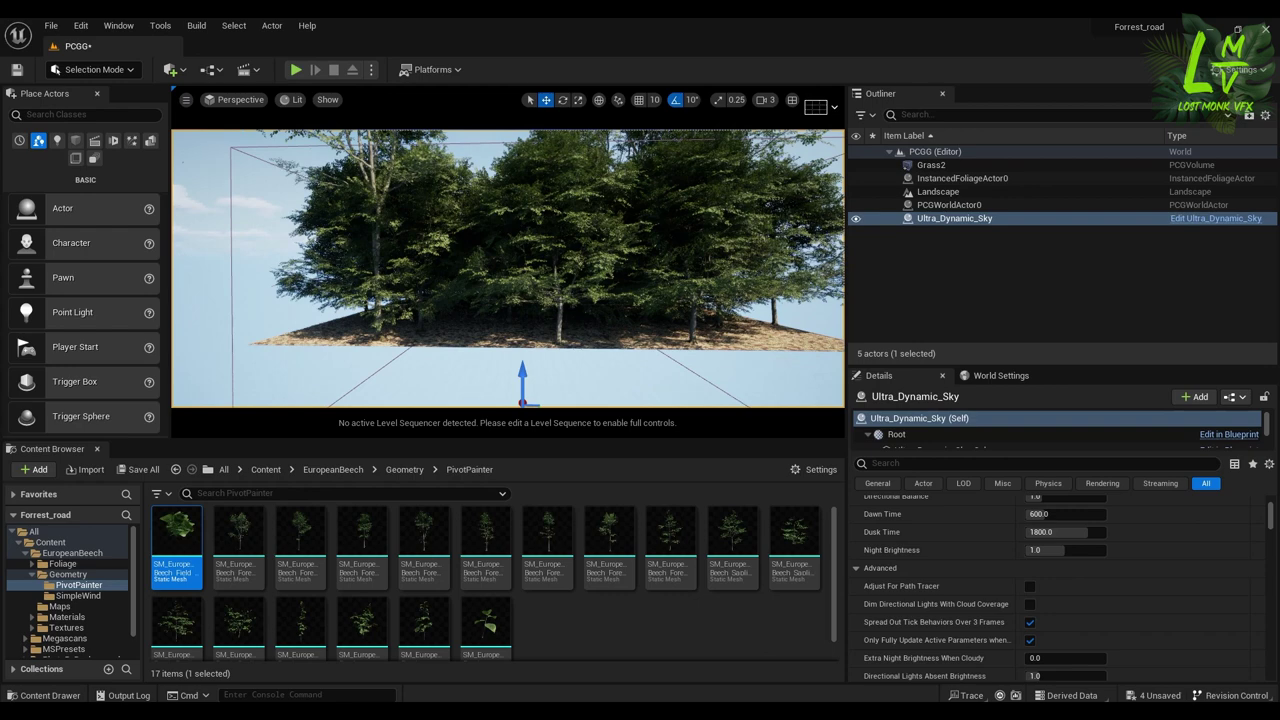
left_click(640, 650)
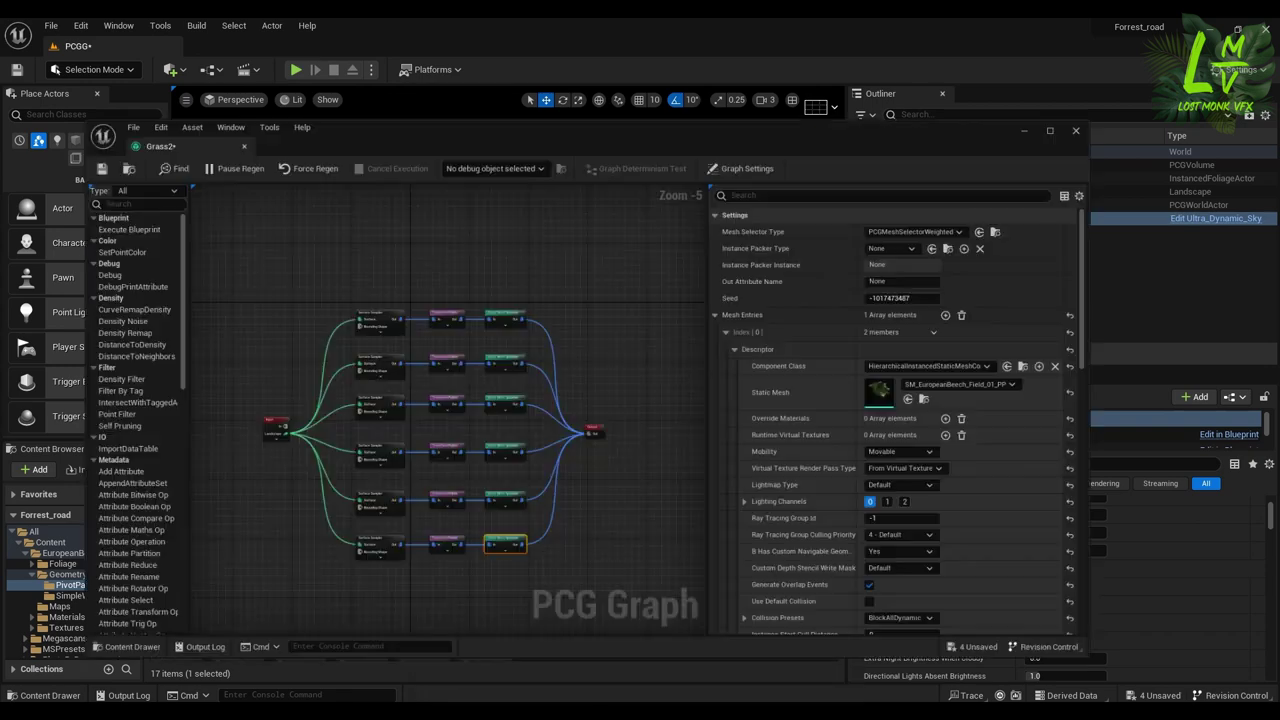
left_click(362, 530)
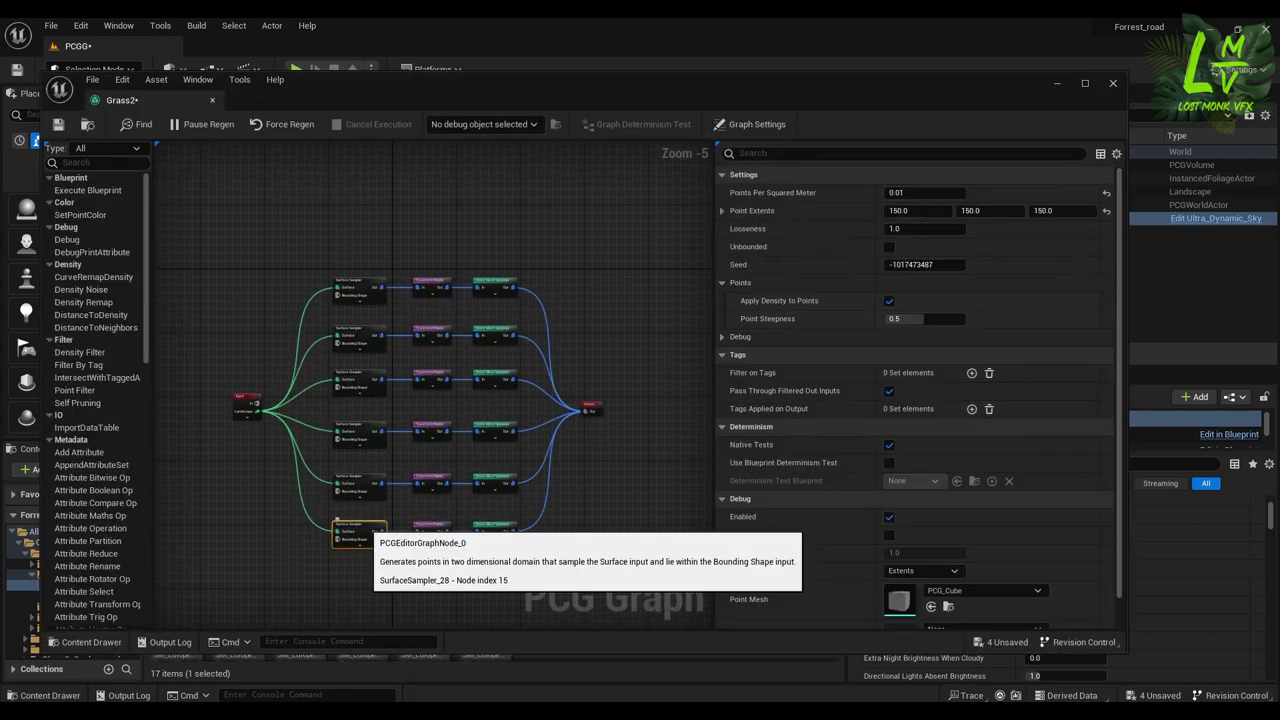
left_click_drag(934, 97, 935, 249)
left_click(905, 363)
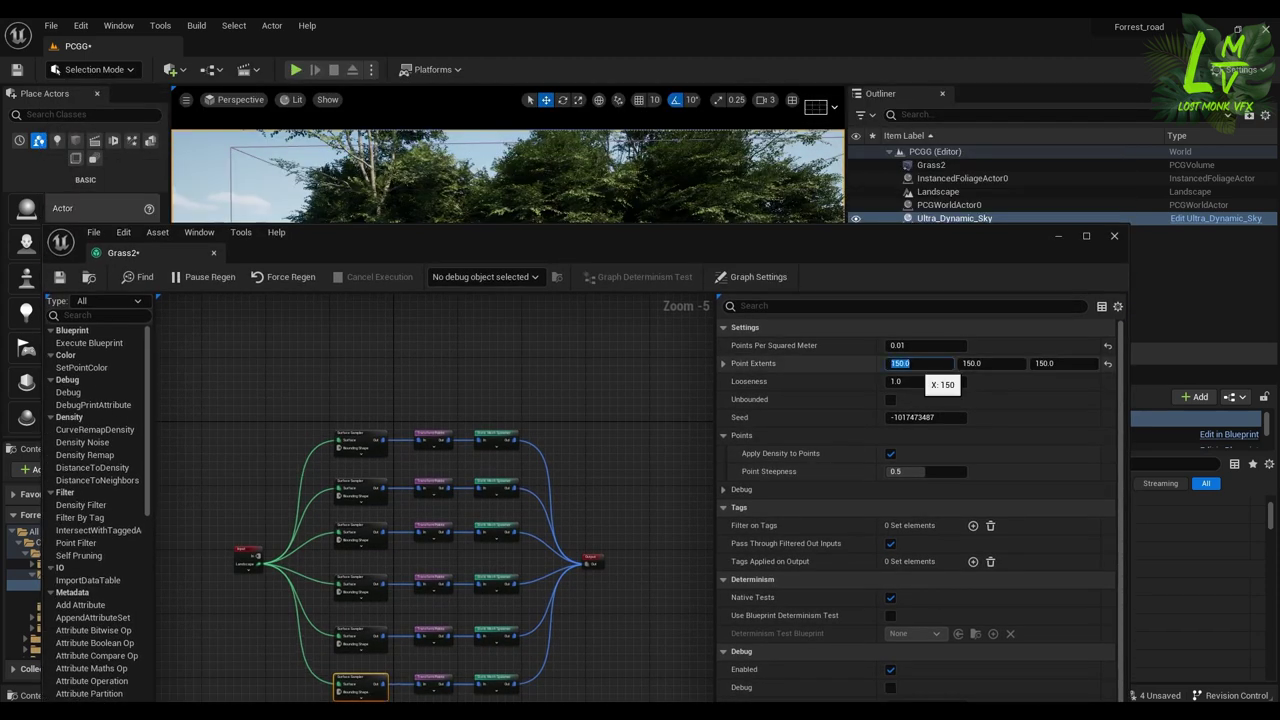
type("200")
left_click(975, 363)
type("200")
key("Return")
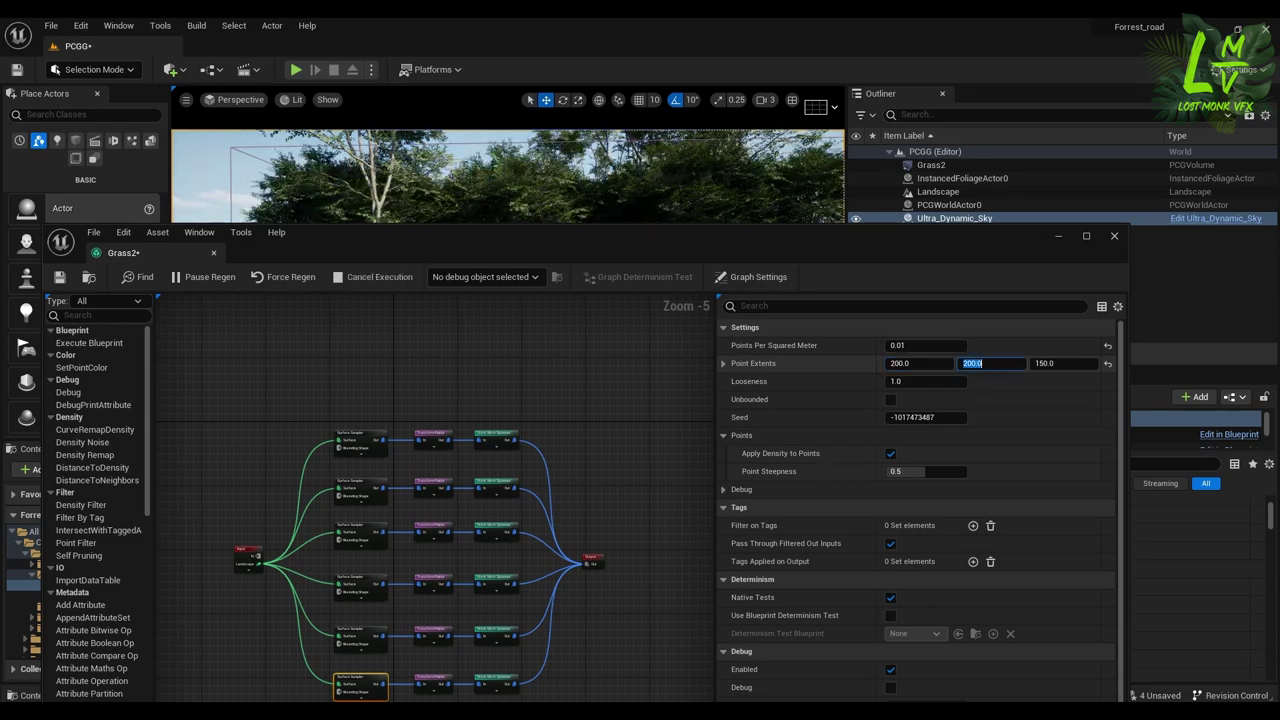
left_click(1055, 364)
type("2")
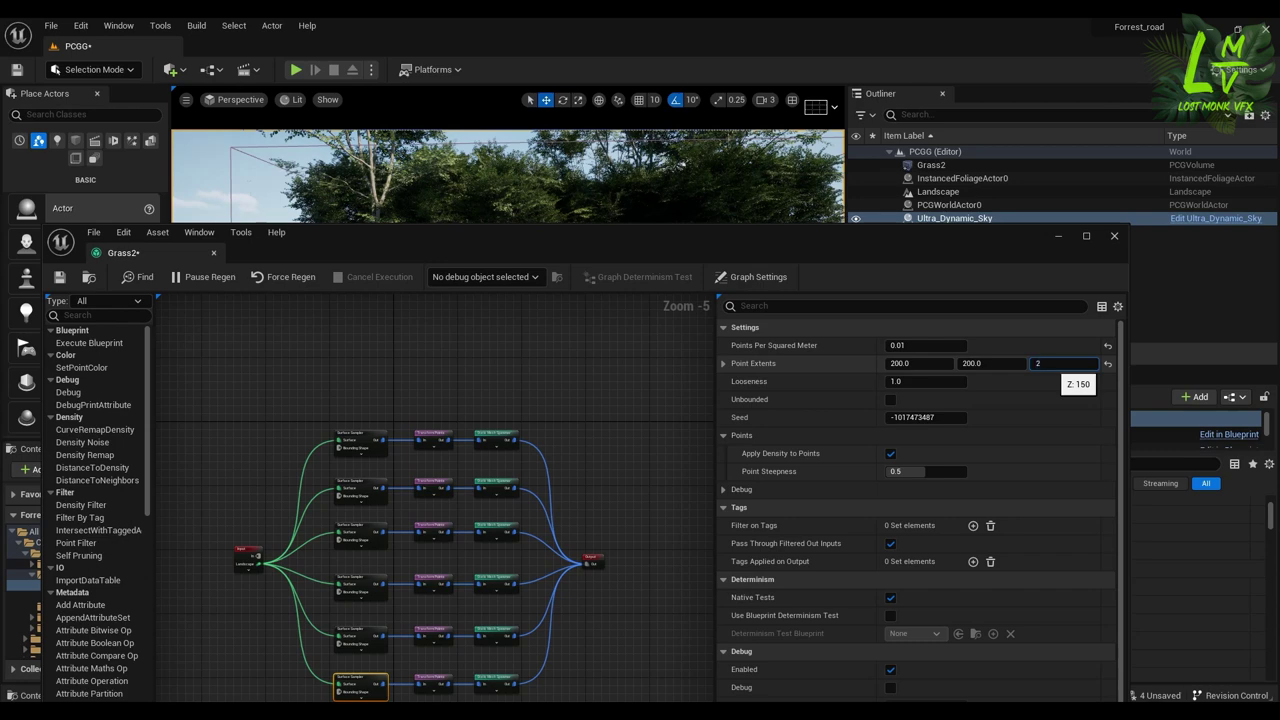
type("00")
key("Return")
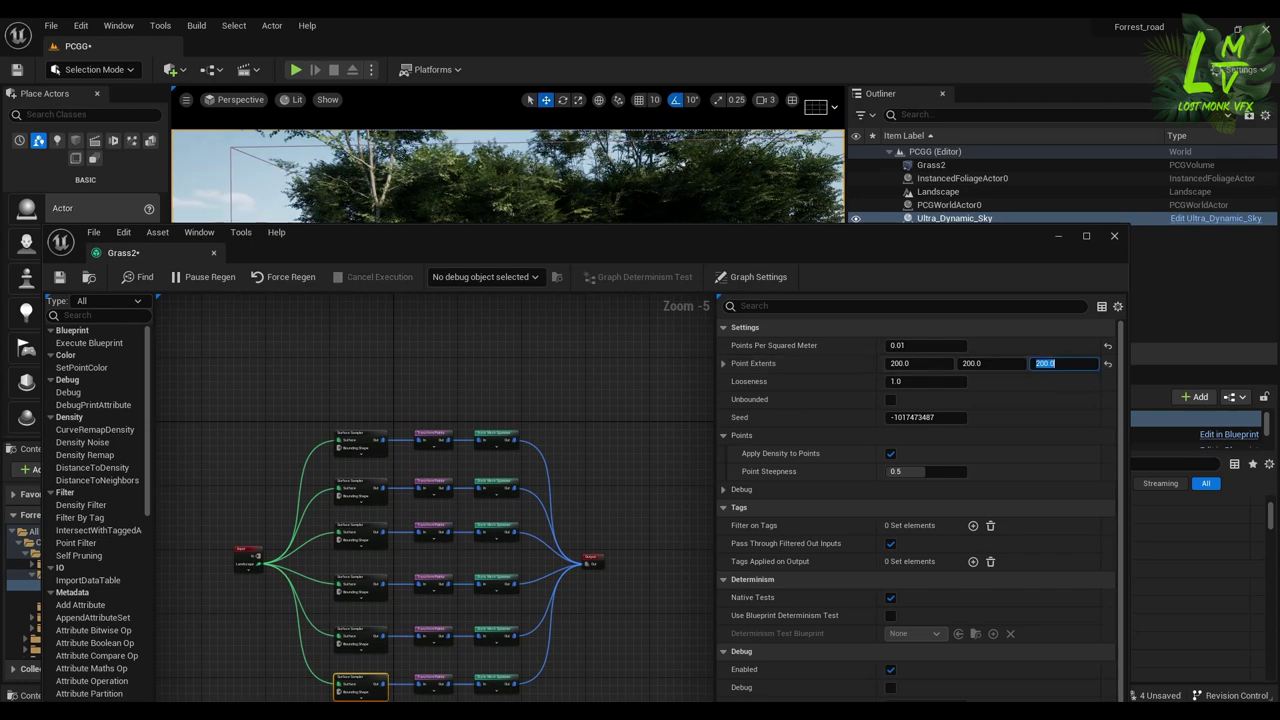
- Examine the spacing of the beech trees in the viewport from several angles
left_click(1058, 236)
left_click_drag(508, 270, 710, 350, "alt")
right_click_drag(516, 204, 516, 250)
left_click_drag(508, 270, 425, 215, "alt")
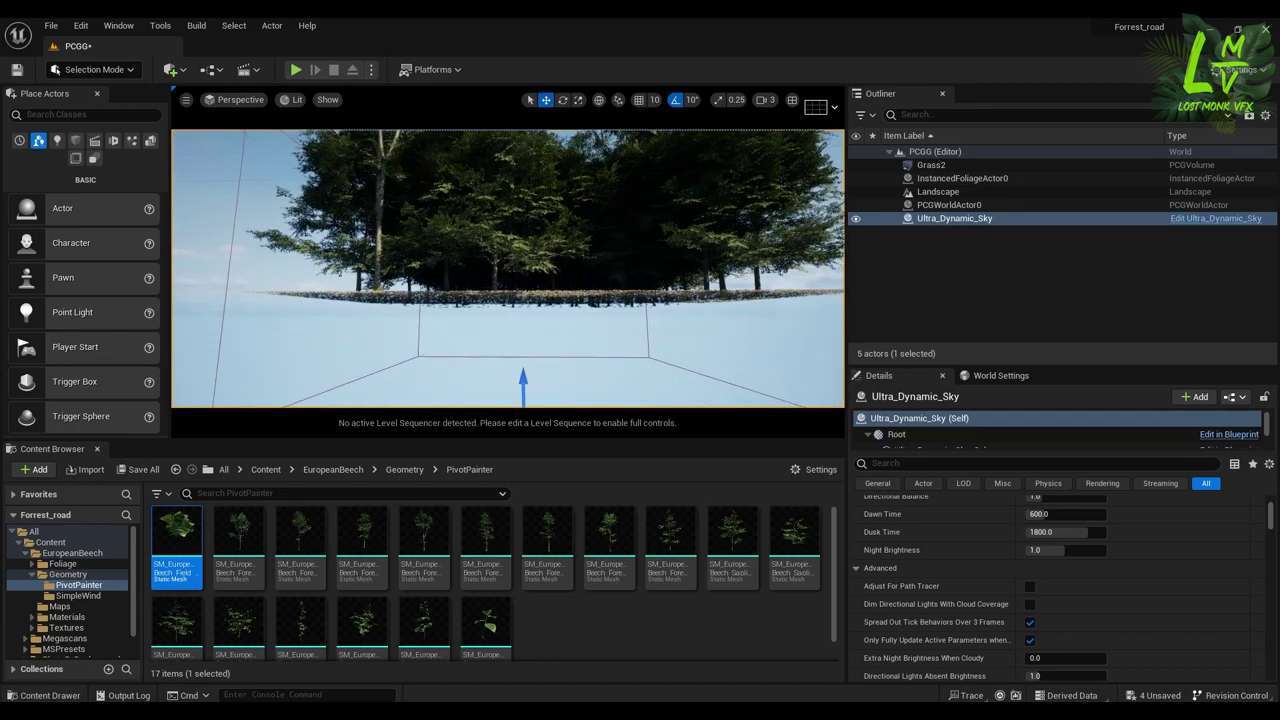
right_click_drag(534, 258, 534, 252)
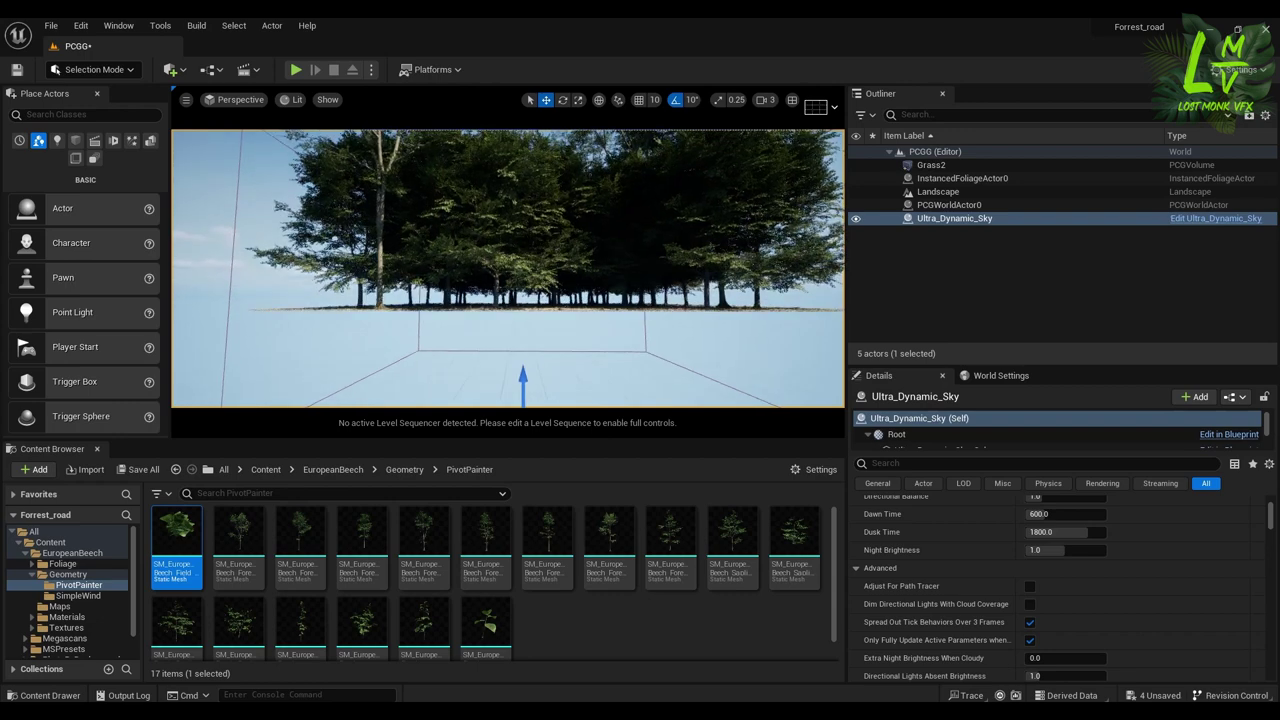
mouse_move(637, 711)
- Add a second mesh entry to the sixth Static Mesh Spawner and expand its descriptor
left_click(637, 655)
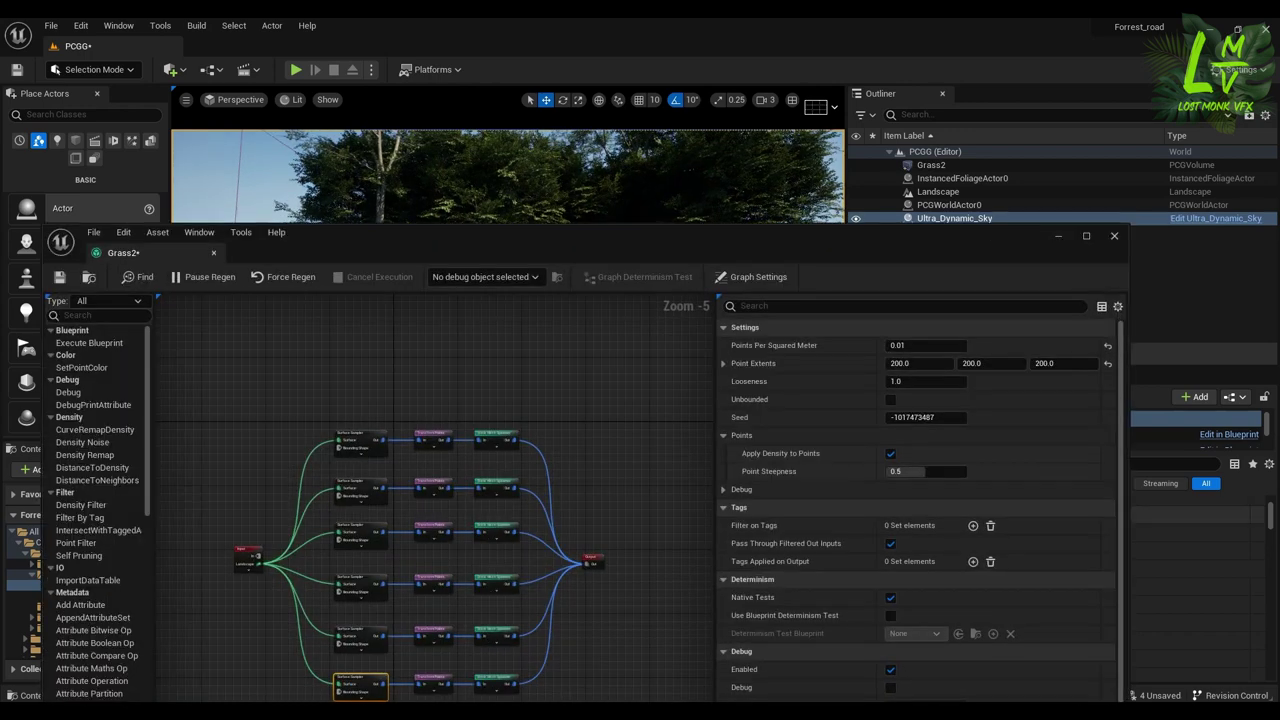
left_click_drag(825, 245, 895, 146)
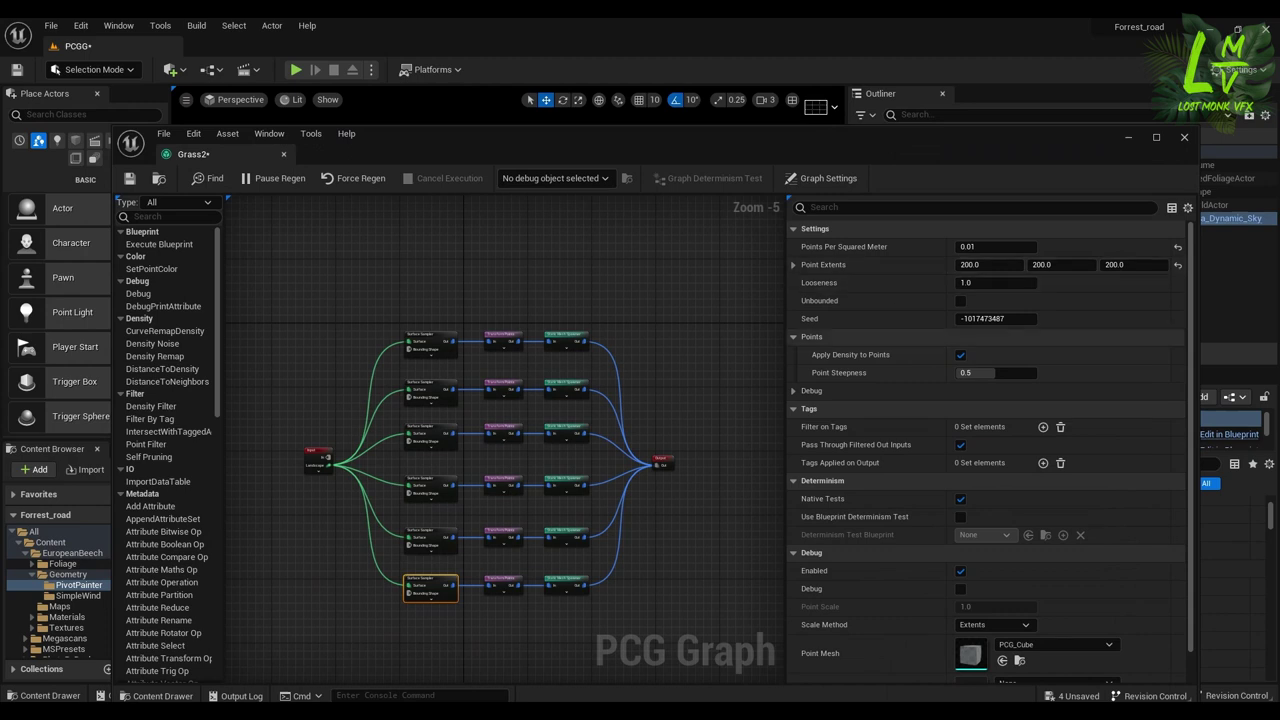
left_click(566, 584)
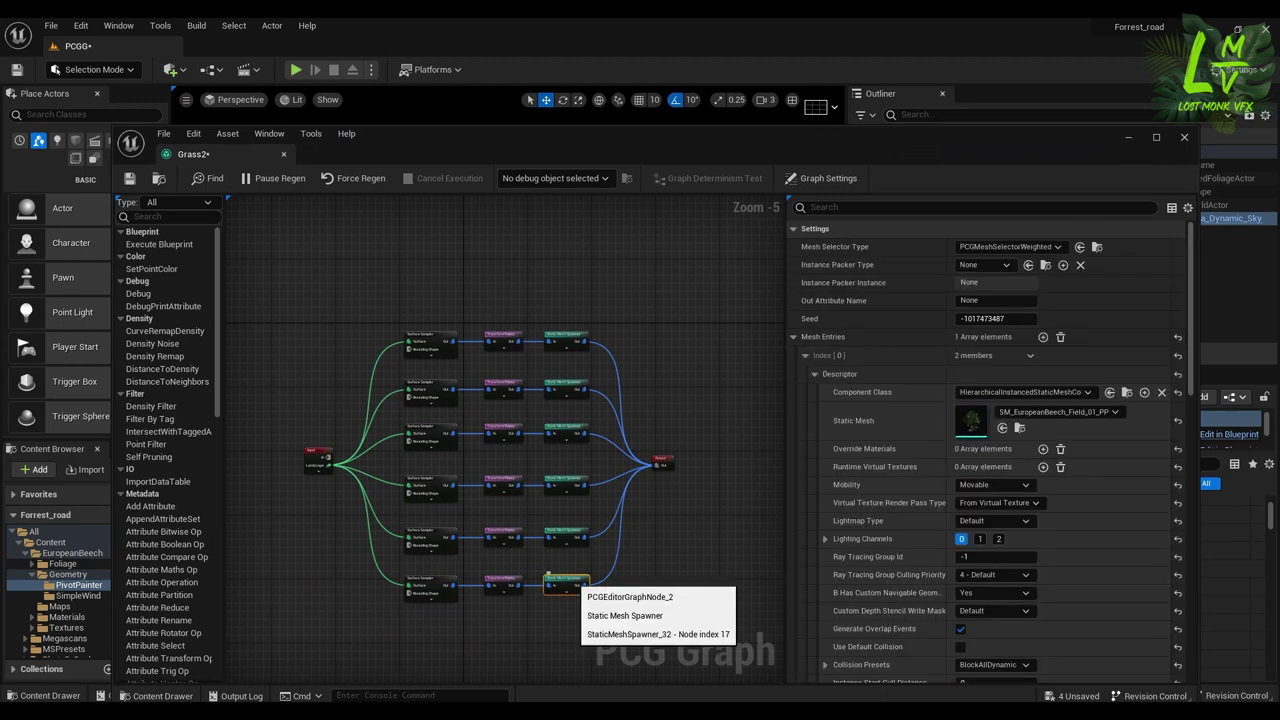
left_click(805, 355)
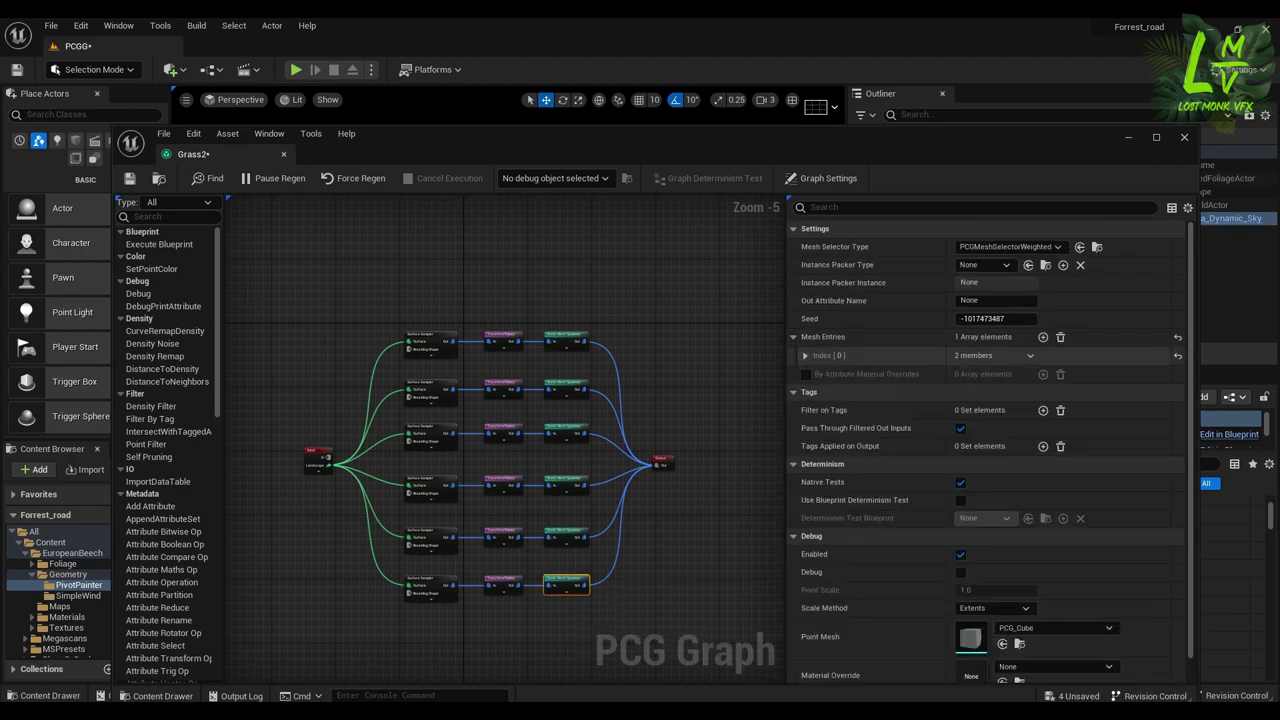
left_click(1043, 337)
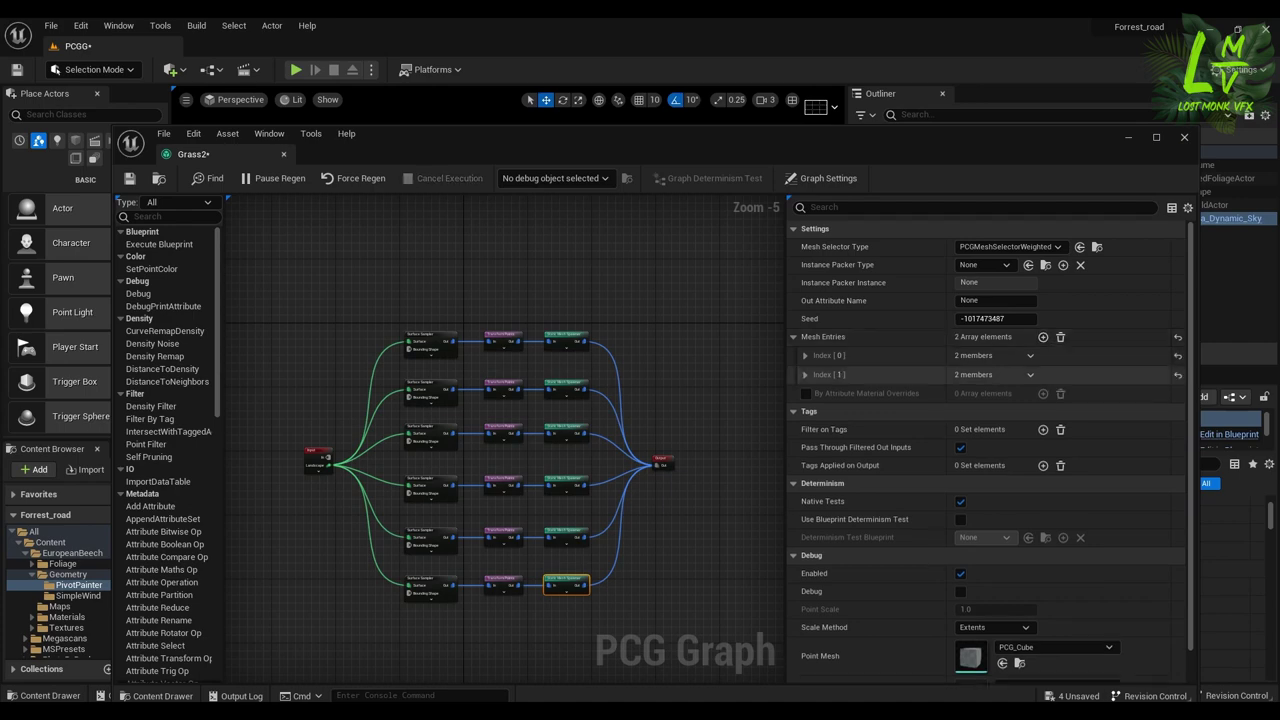
left_click(805, 374)
left_click(815, 393)
- Assign SM_EuropeanBeech_Sapling_04_PP from the PivotPainter folder as the sixth Static Mesh Spawner's second mesh entry
left_click_drag(552, 133, 1033, 86)
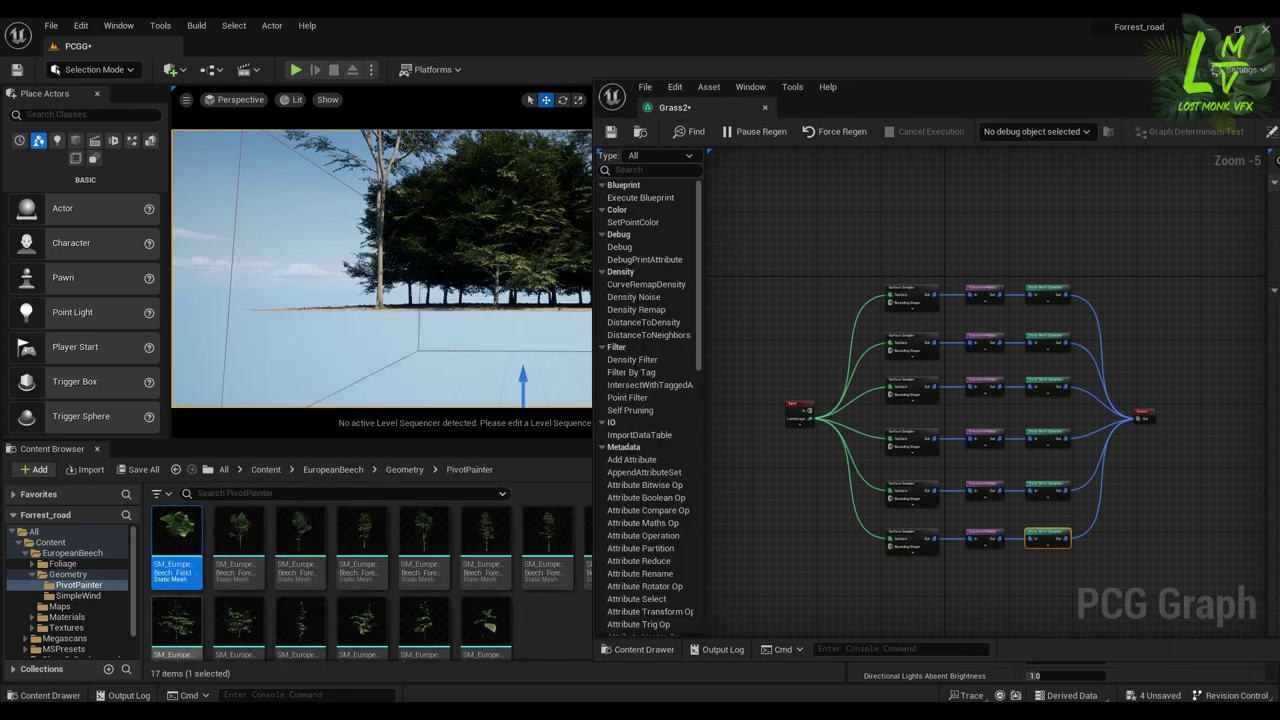
mouse_move(362, 632)
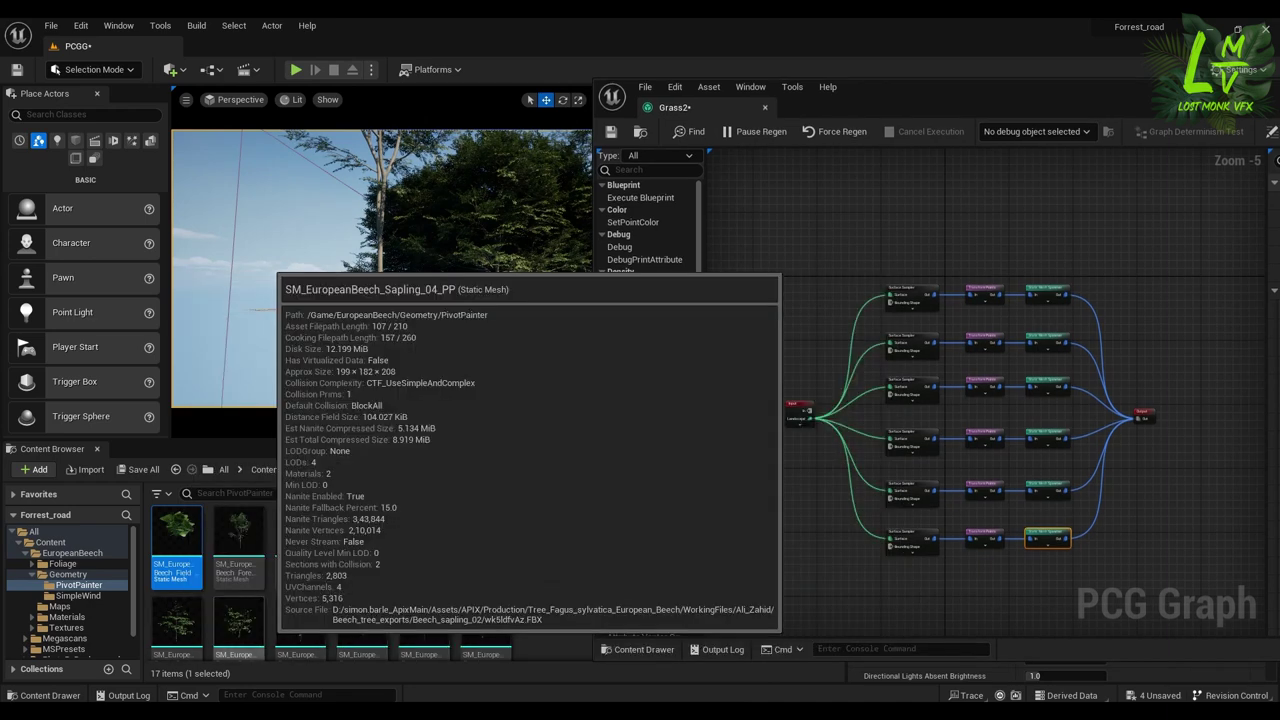
left_click(239, 625)
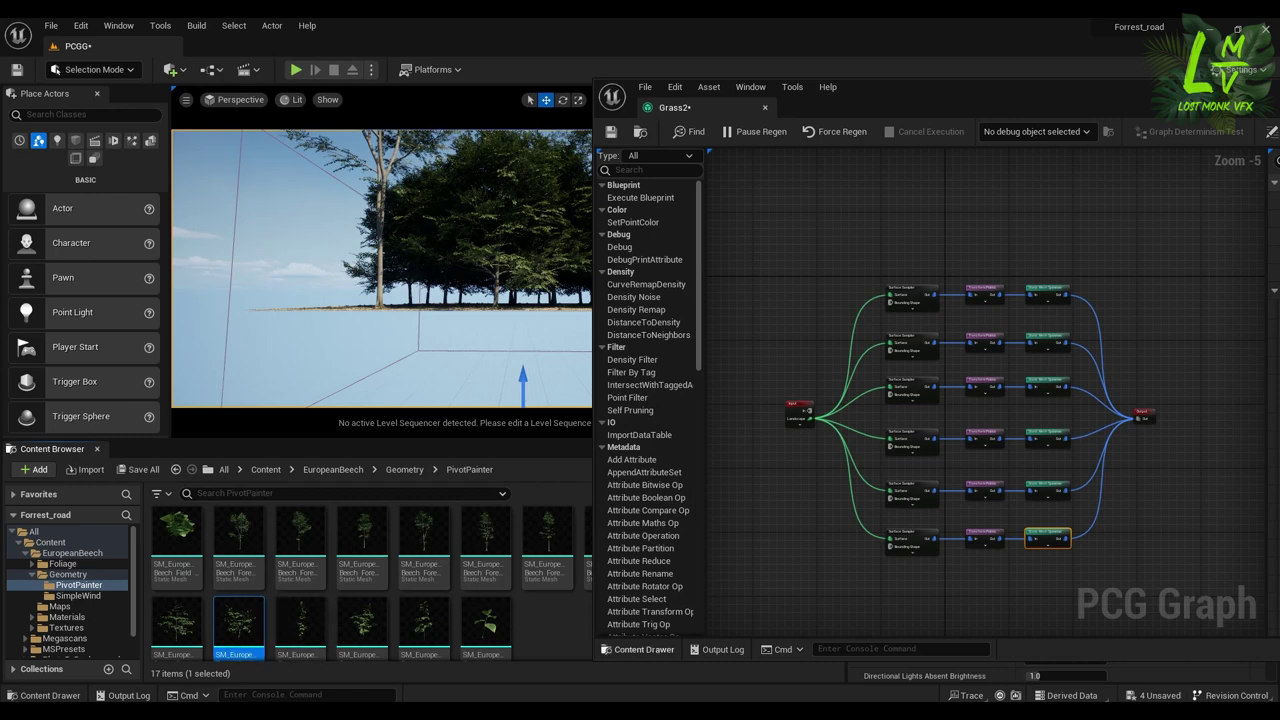
left_click_drag(1060, 101, 479, 126)
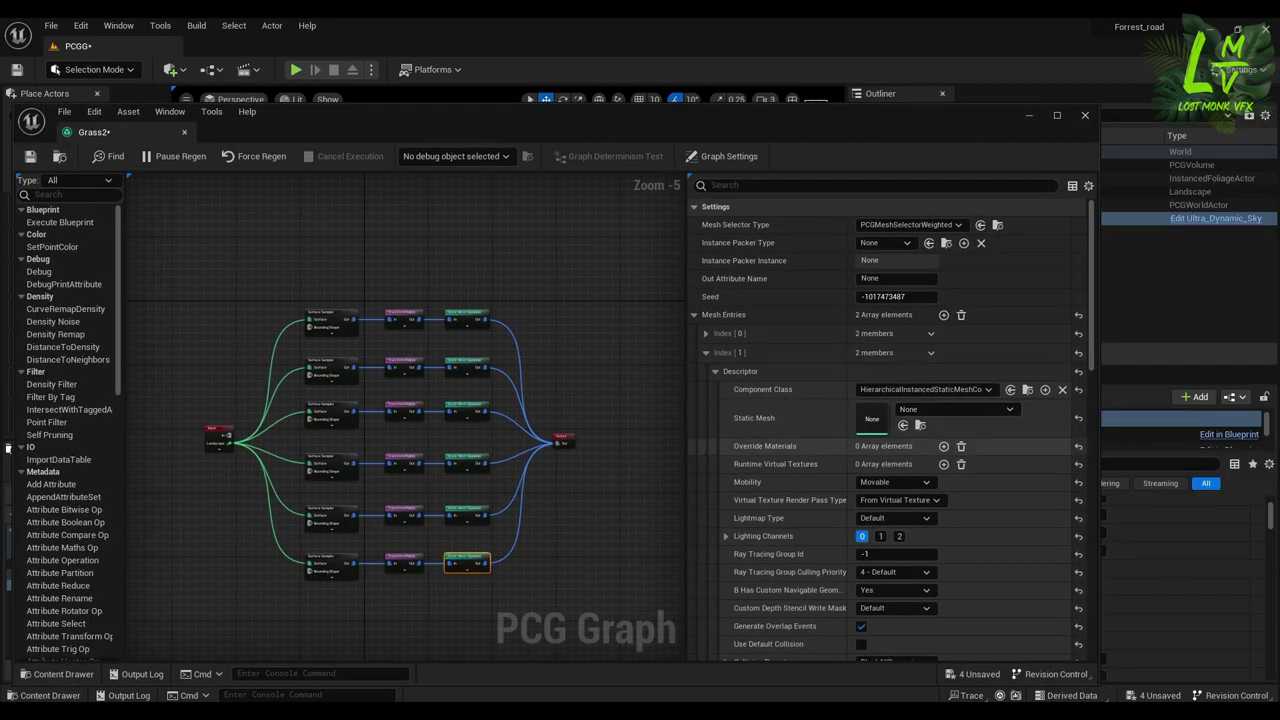
left_click(903, 426)
- Examine the scattered beech trees and saplings in the viewport, at the forest edge and in among the trees
left_click(1029, 115)
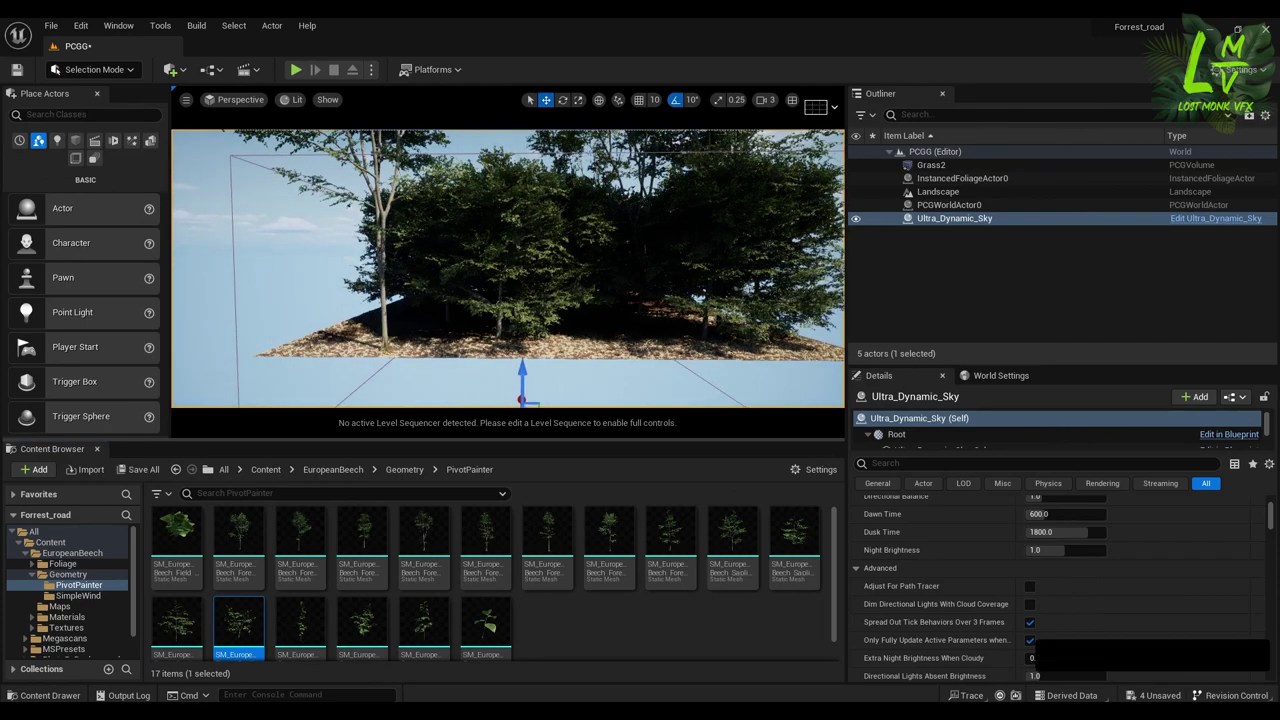
scroll(508, 270, "up", 6)
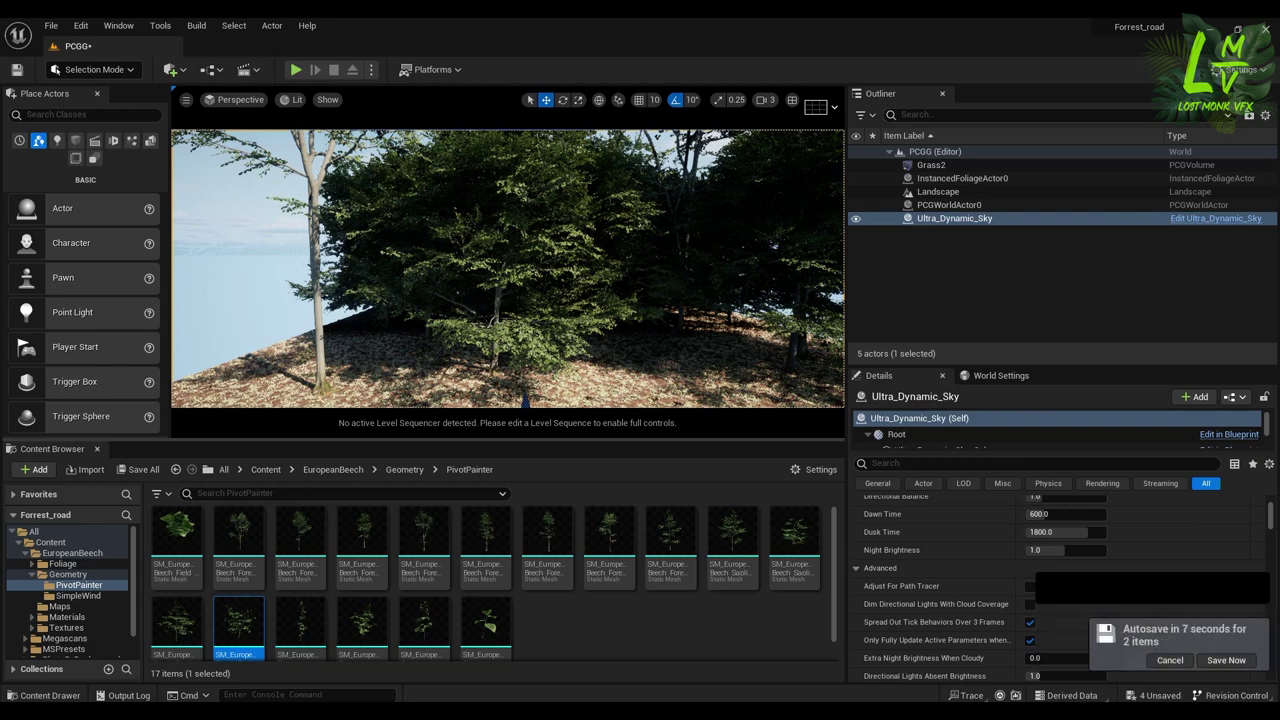
key("w")
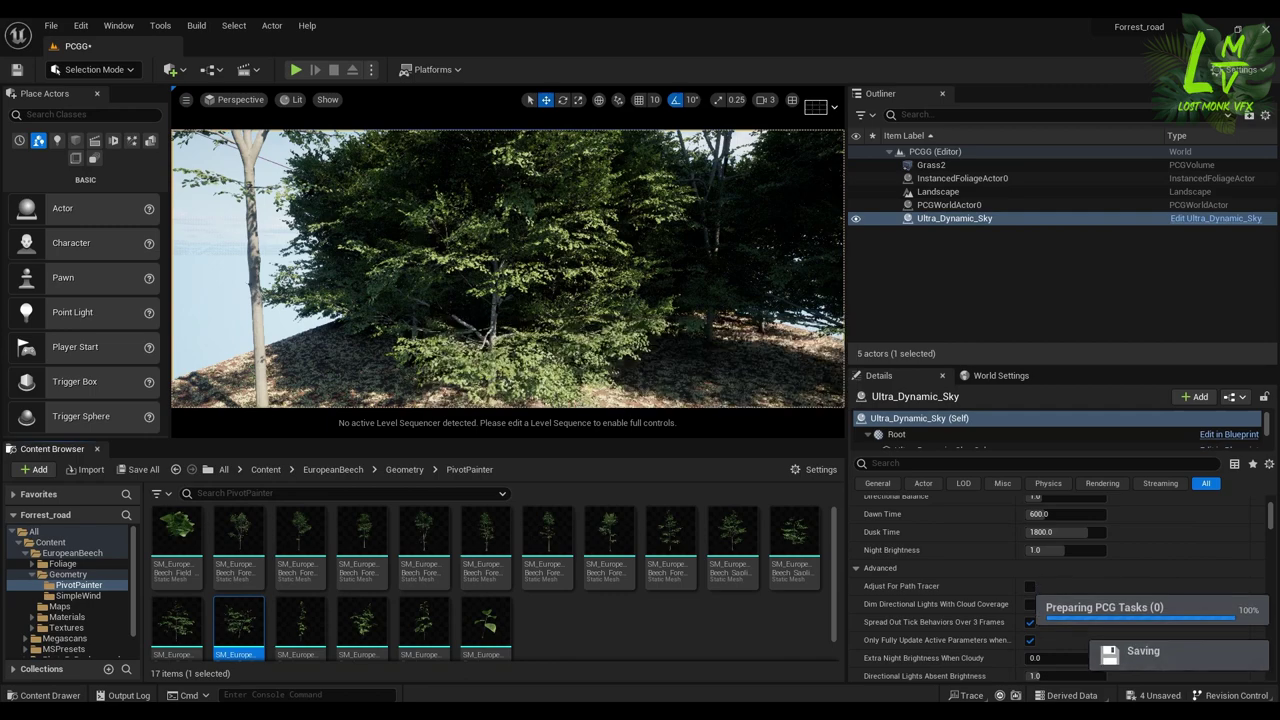
key("s")
right_click_drag(508, 268, 520, 268)
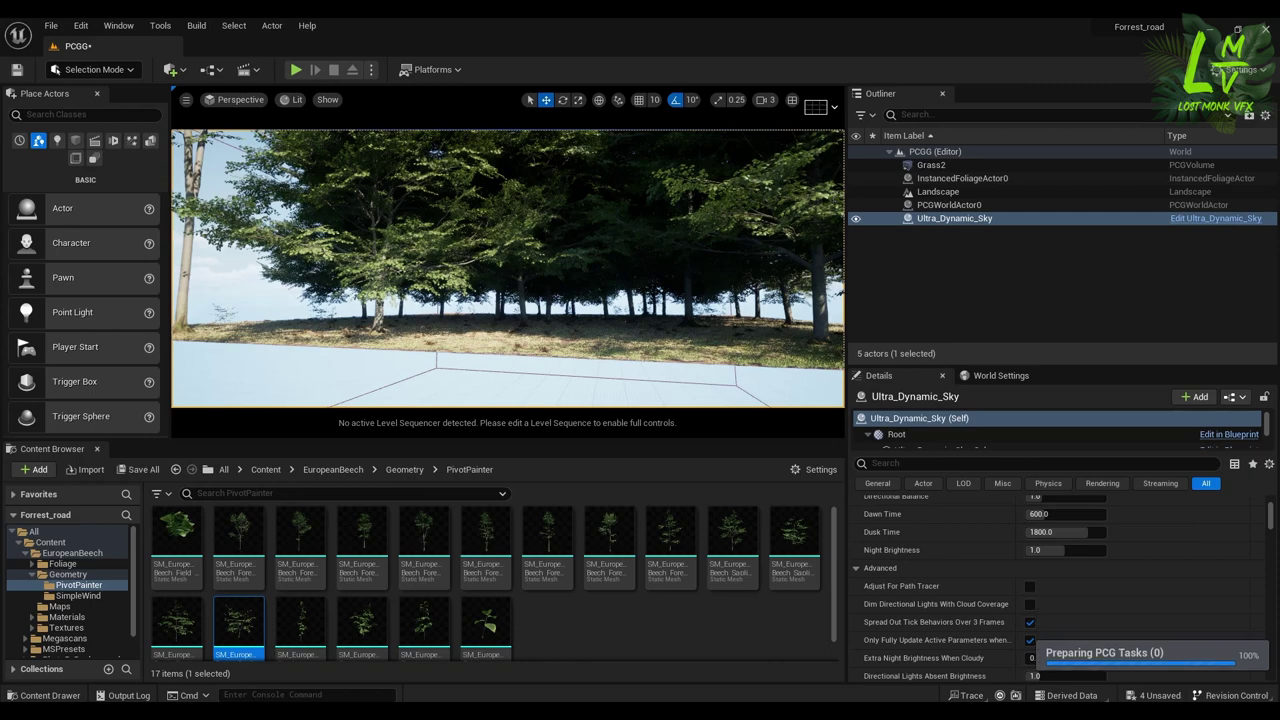
key("w")
key("w")
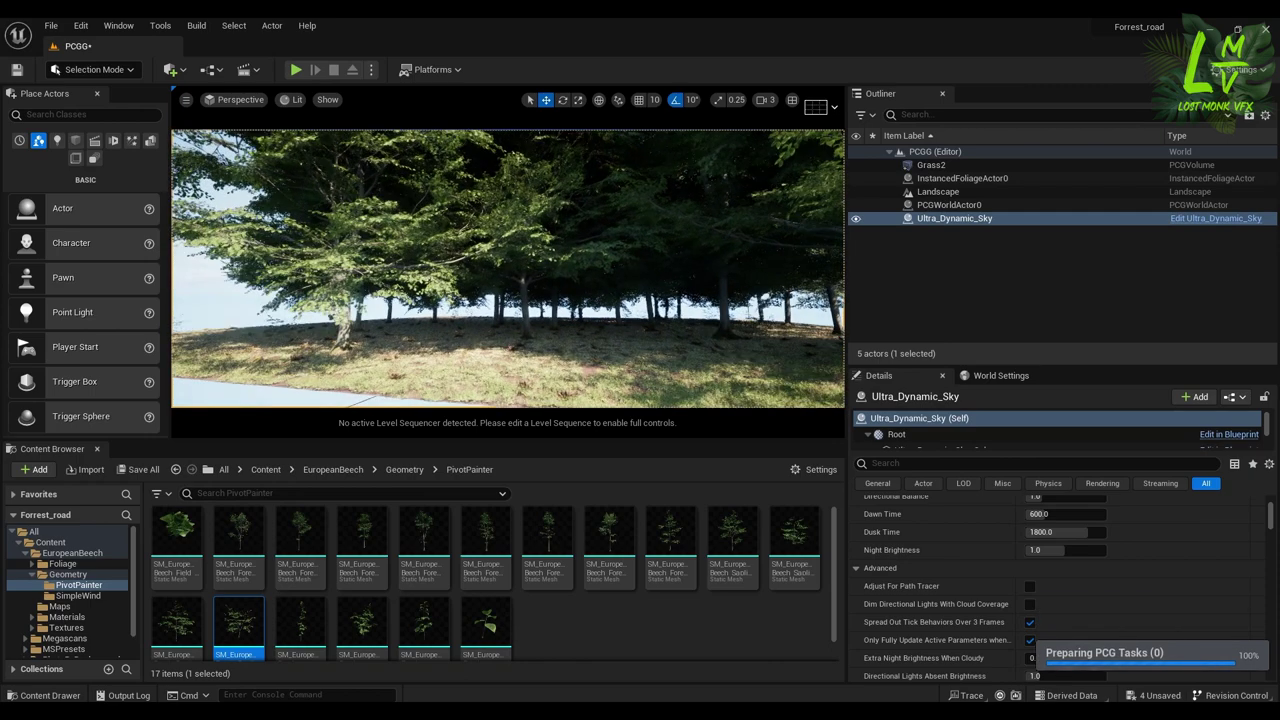
key("w")
right_click_drag(508, 268, 480, 268)
key("d")
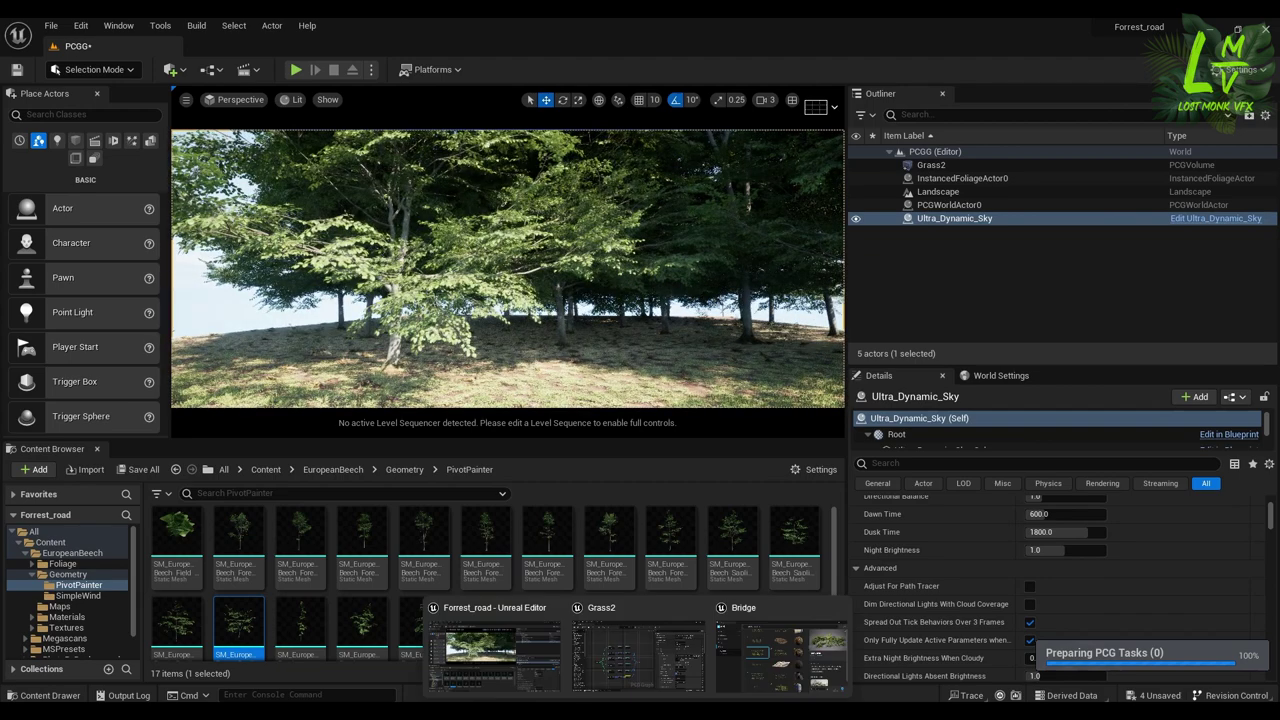
- Add a third mesh entry to the fourth Static Mesh Spawner, which scatters blackberry and fern, and expand its descriptor
left_click(638, 650)
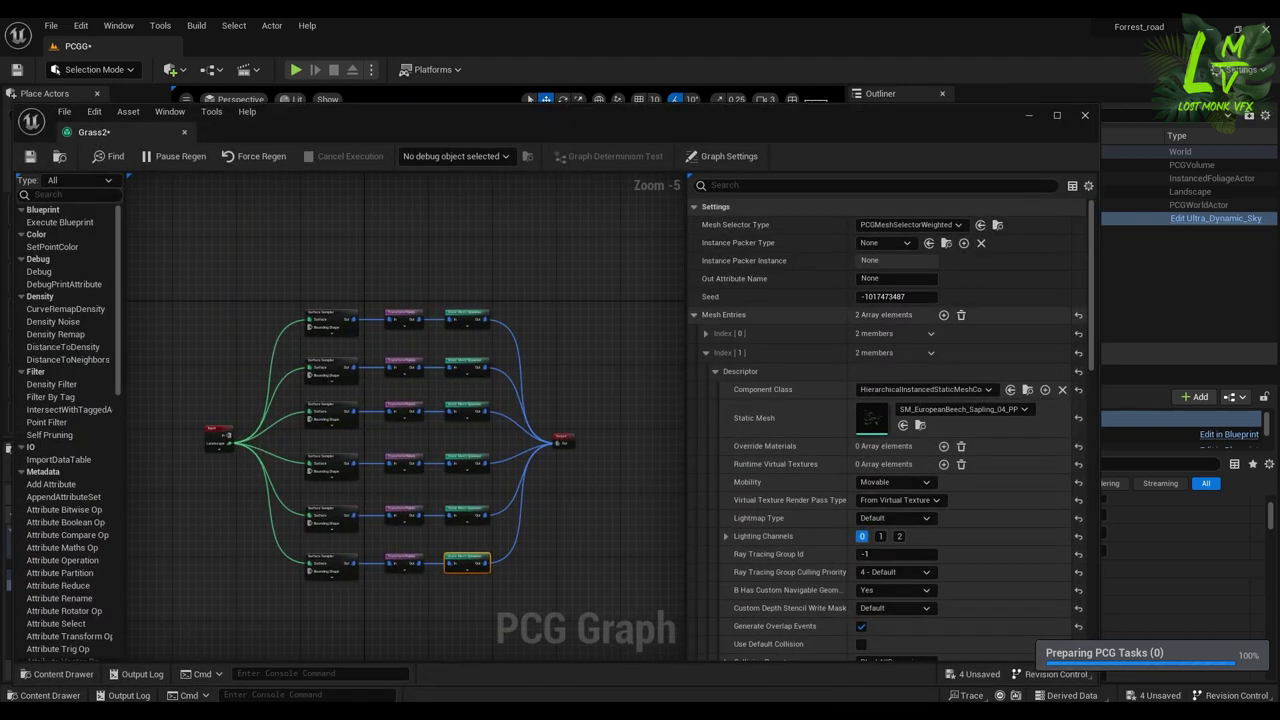
left_click(466, 461)
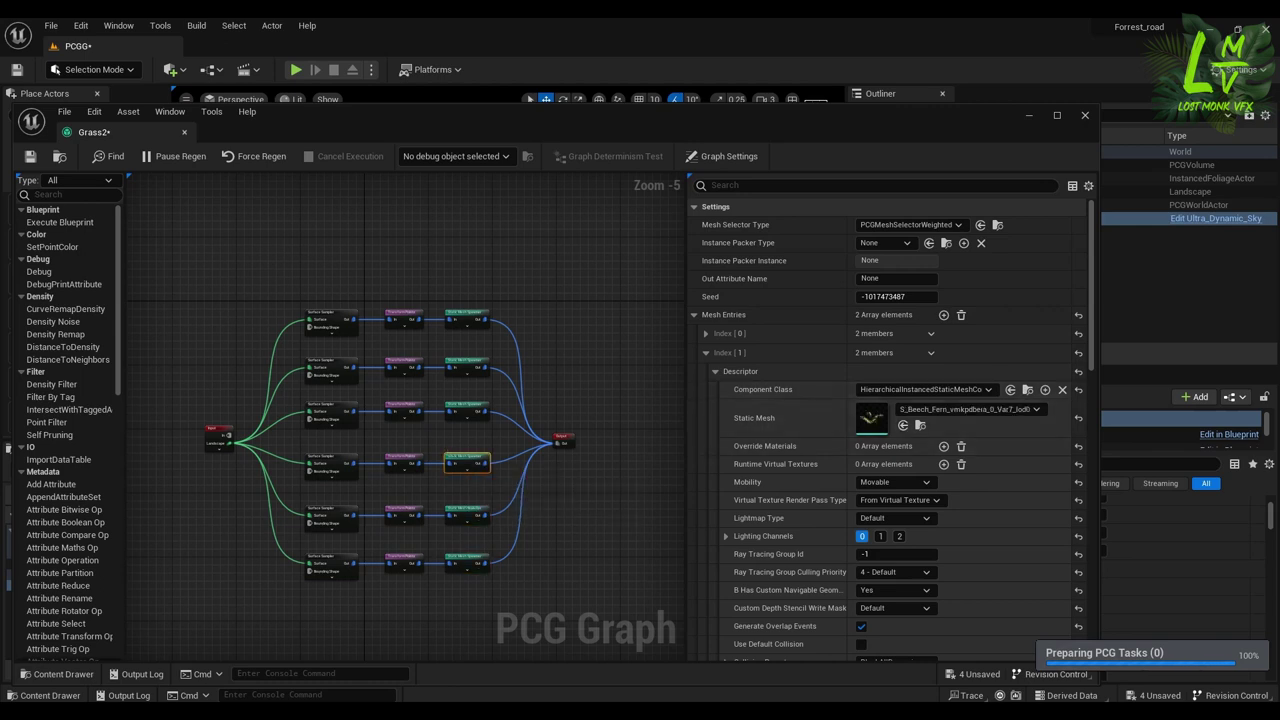
left_click(706, 353)
left_click(706, 334)
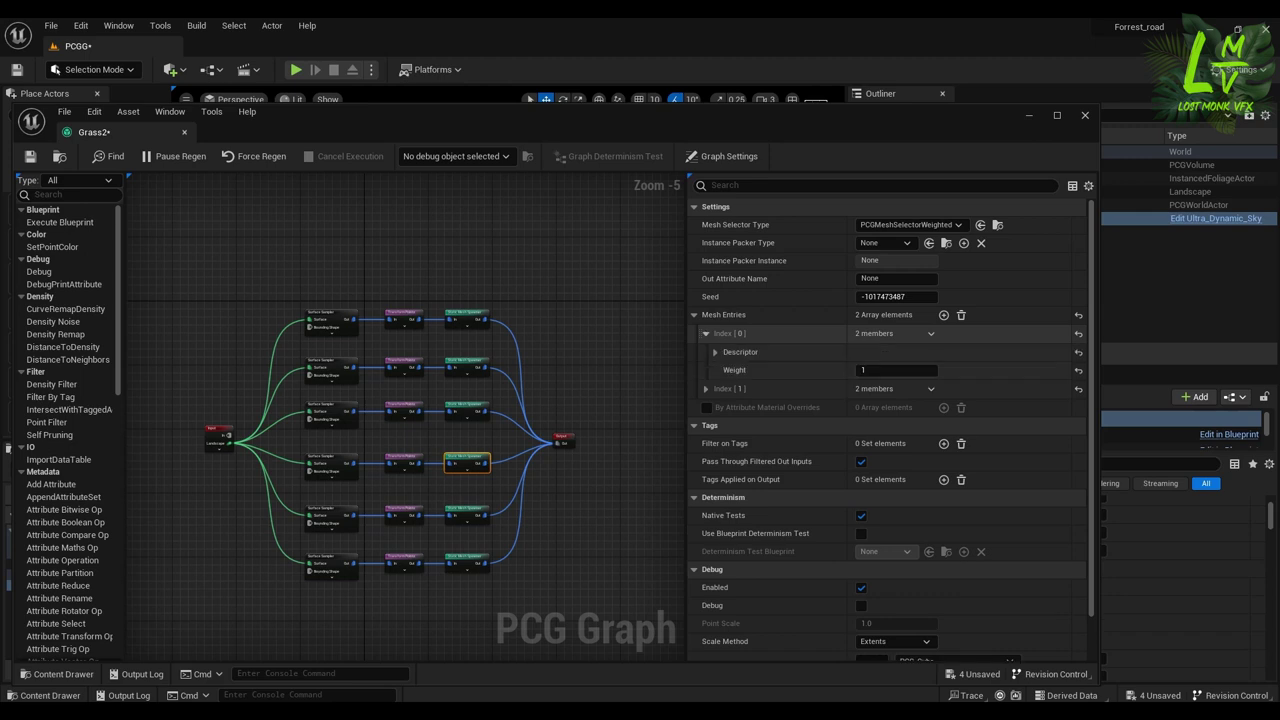
left_click(715, 352)
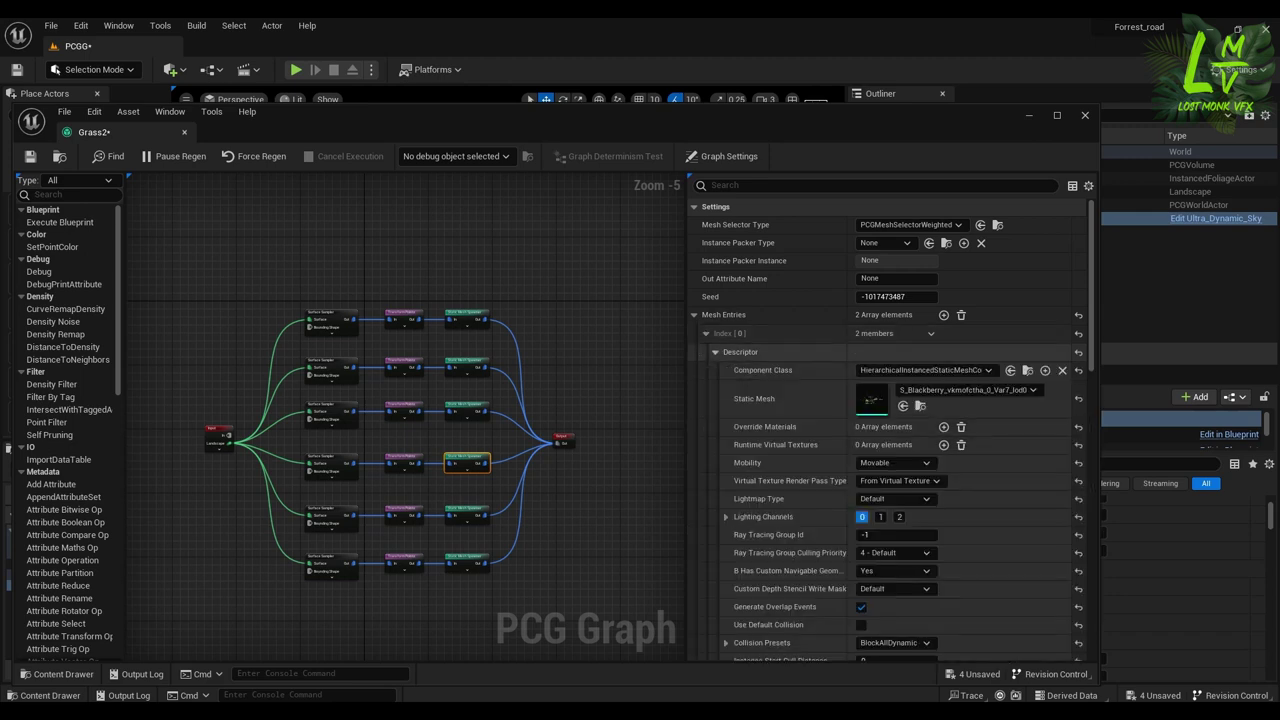
left_click_drag(787, 125, 851, 119)
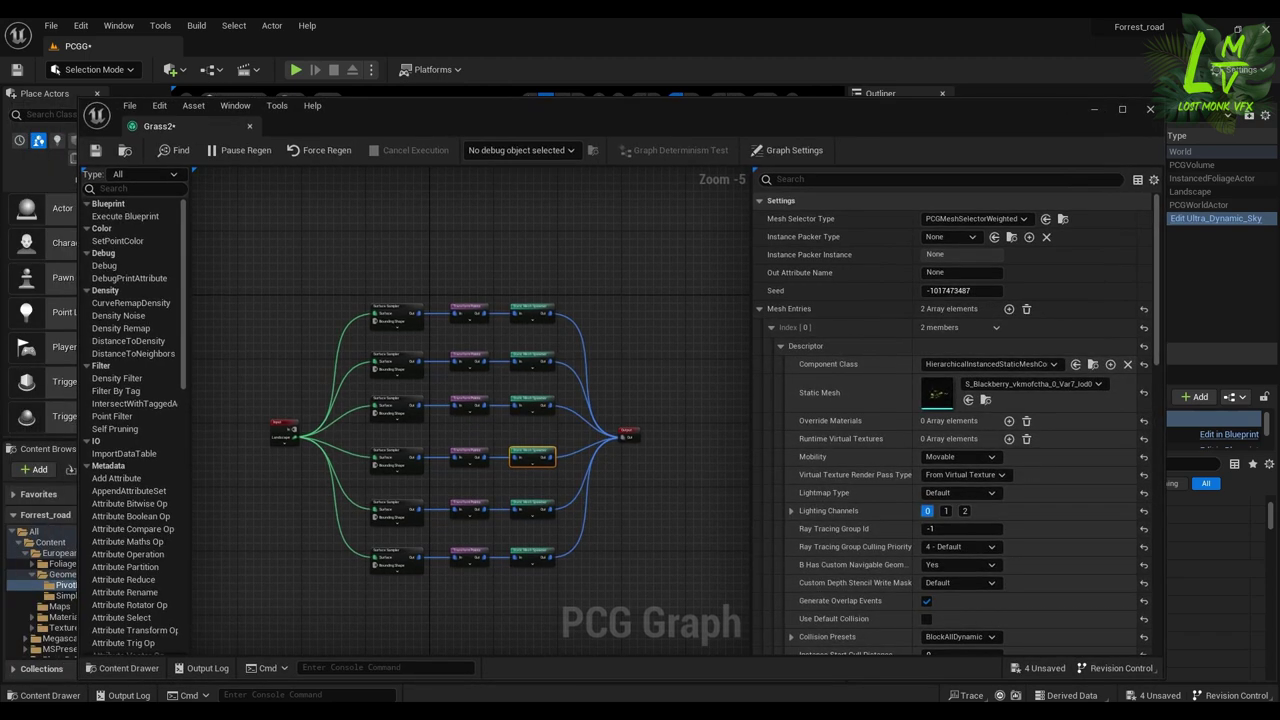
left_click(771, 327)
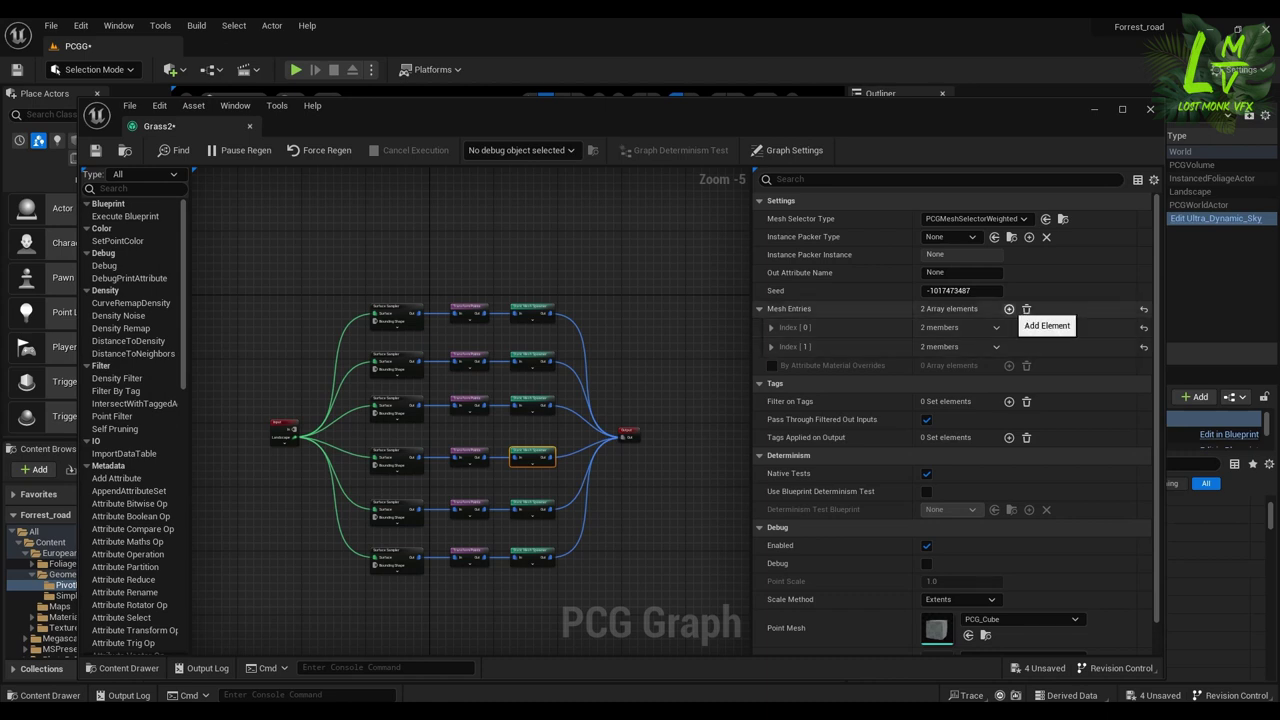
left_click(1009, 309)
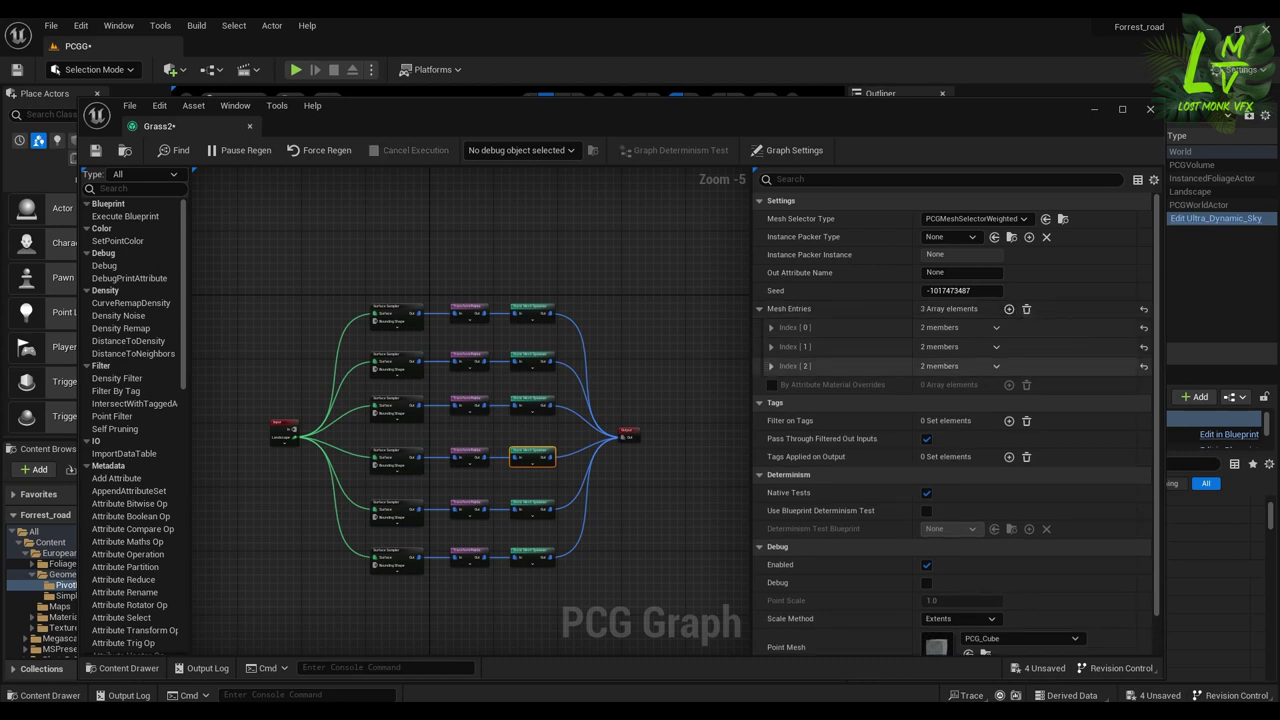
left_click(771, 366)
left_click(781, 385)
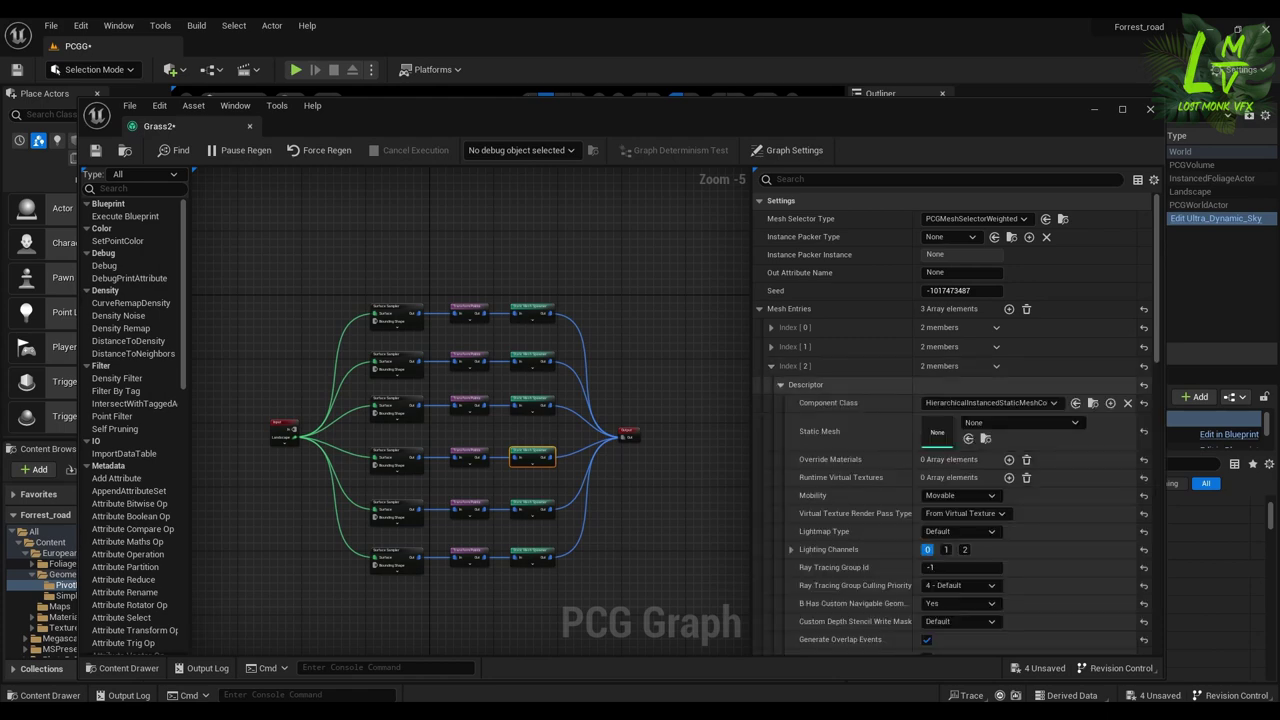
- Assign SM_EuropeanBeech_Seedling_02_PP from the PivotPainter folder as the fourth Static Mesh Spawner's third mesh entry and check the forest floor
left_click_drag(674, 115, 889, 114)
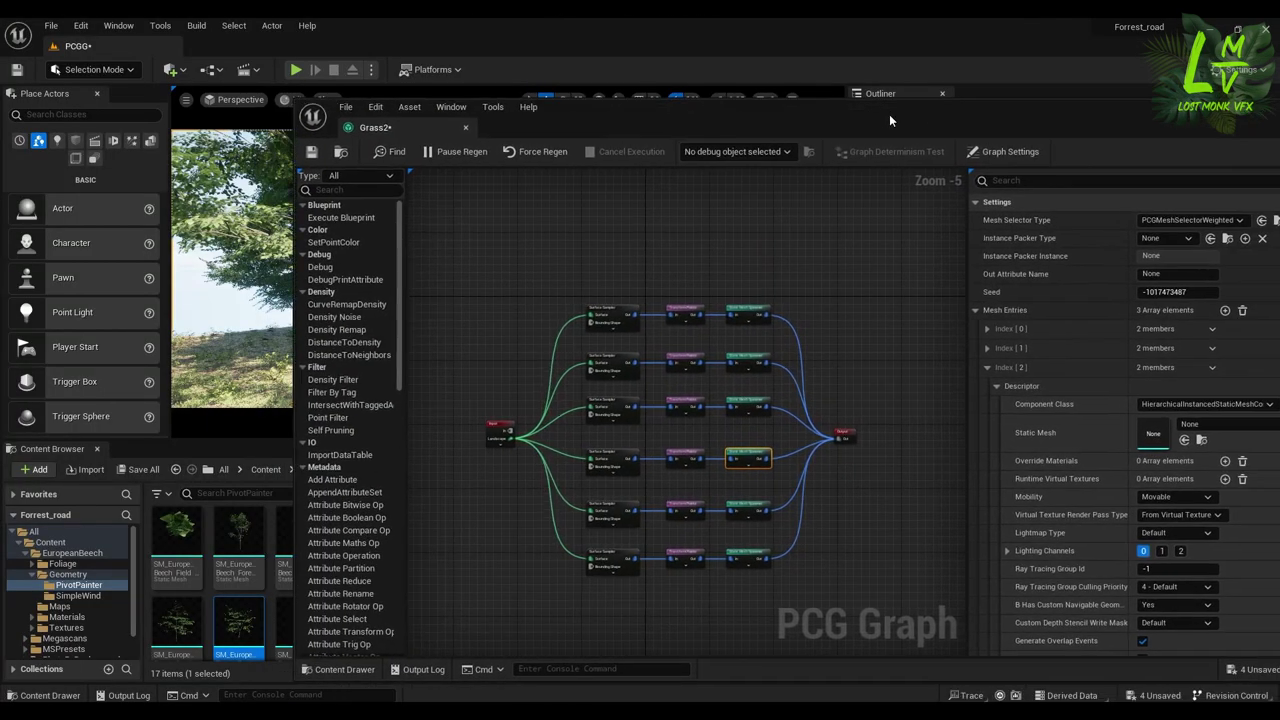
left_click_drag(731, 117, 446, 120)
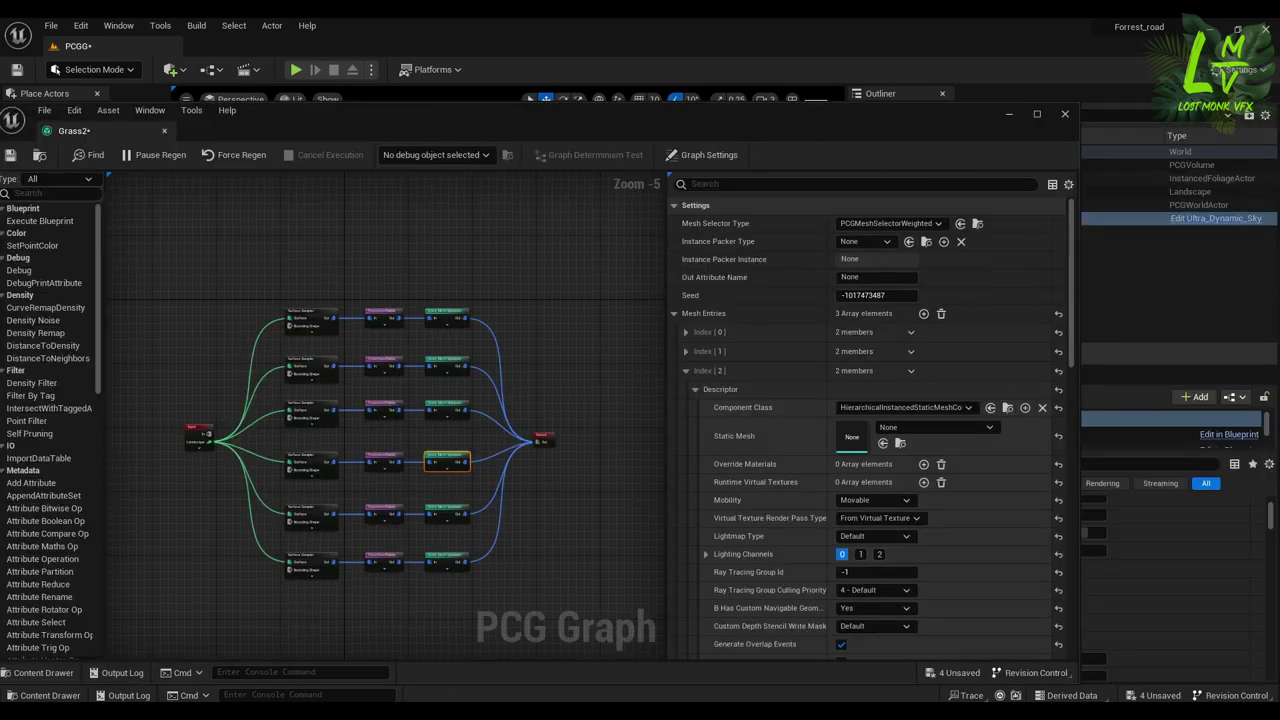
left_click(1009, 114)
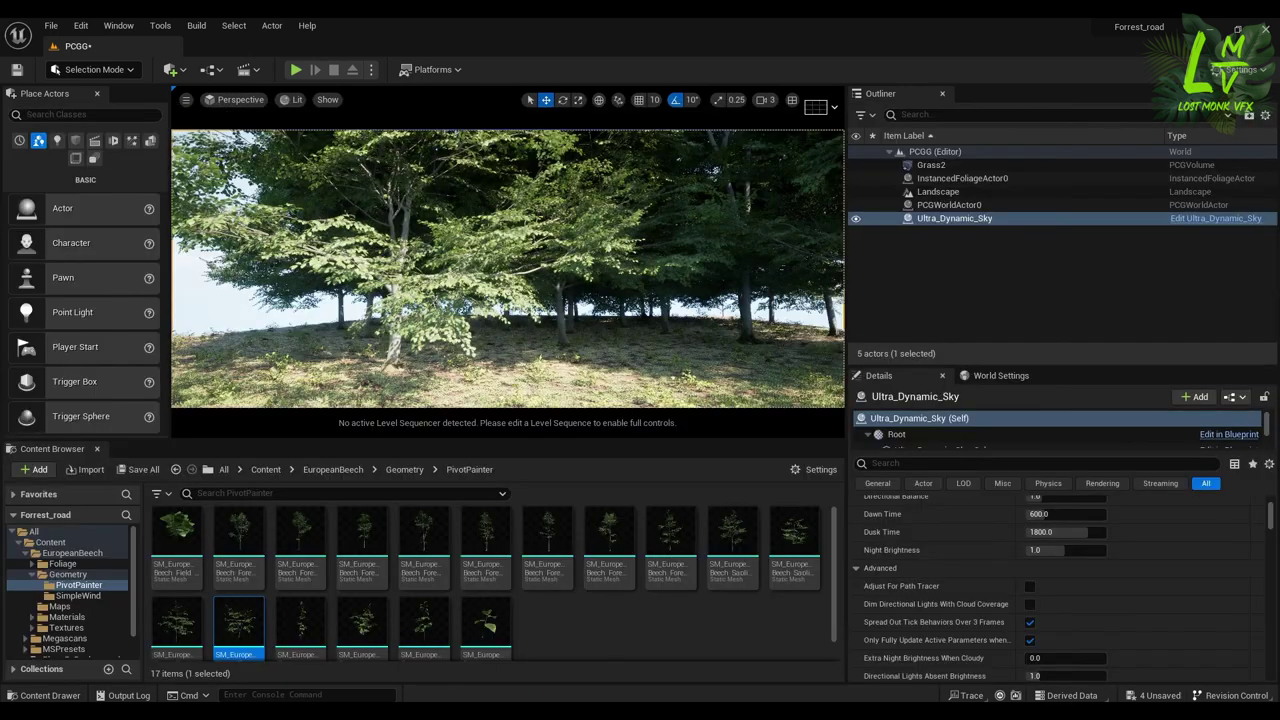
left_click(362, 625)
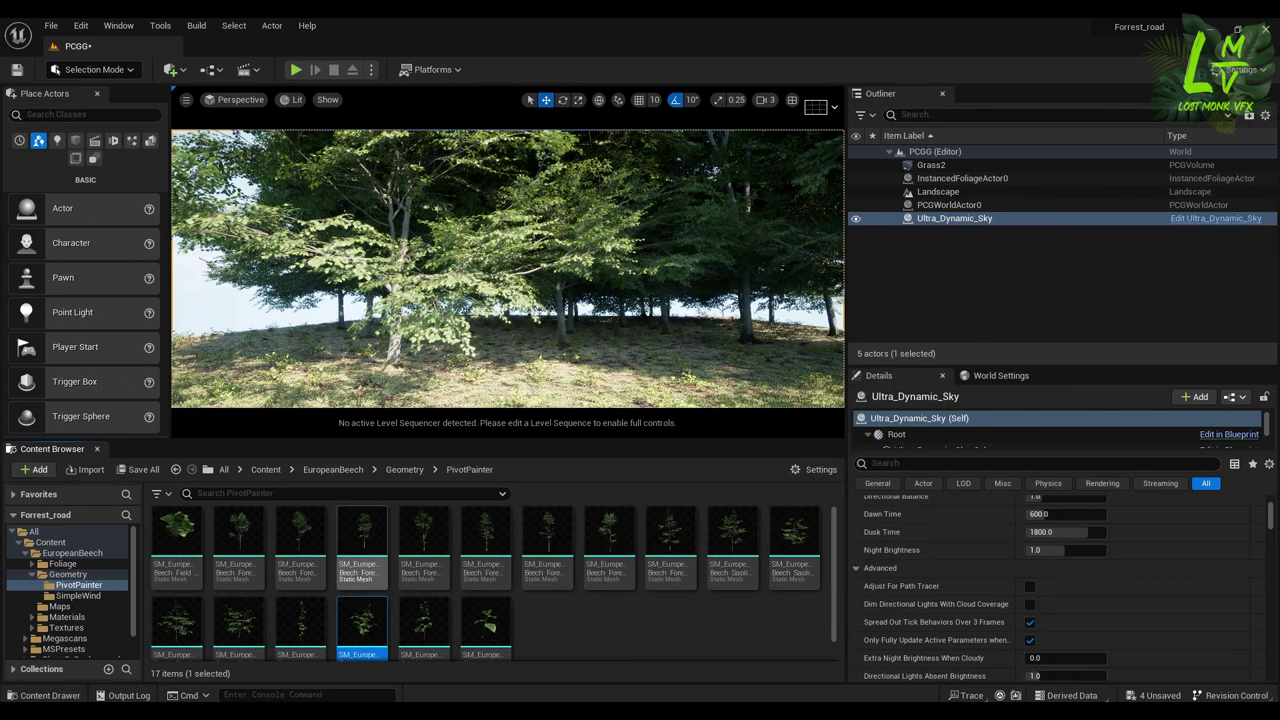
mouse_move(637, 711)
left_click(637, 652)
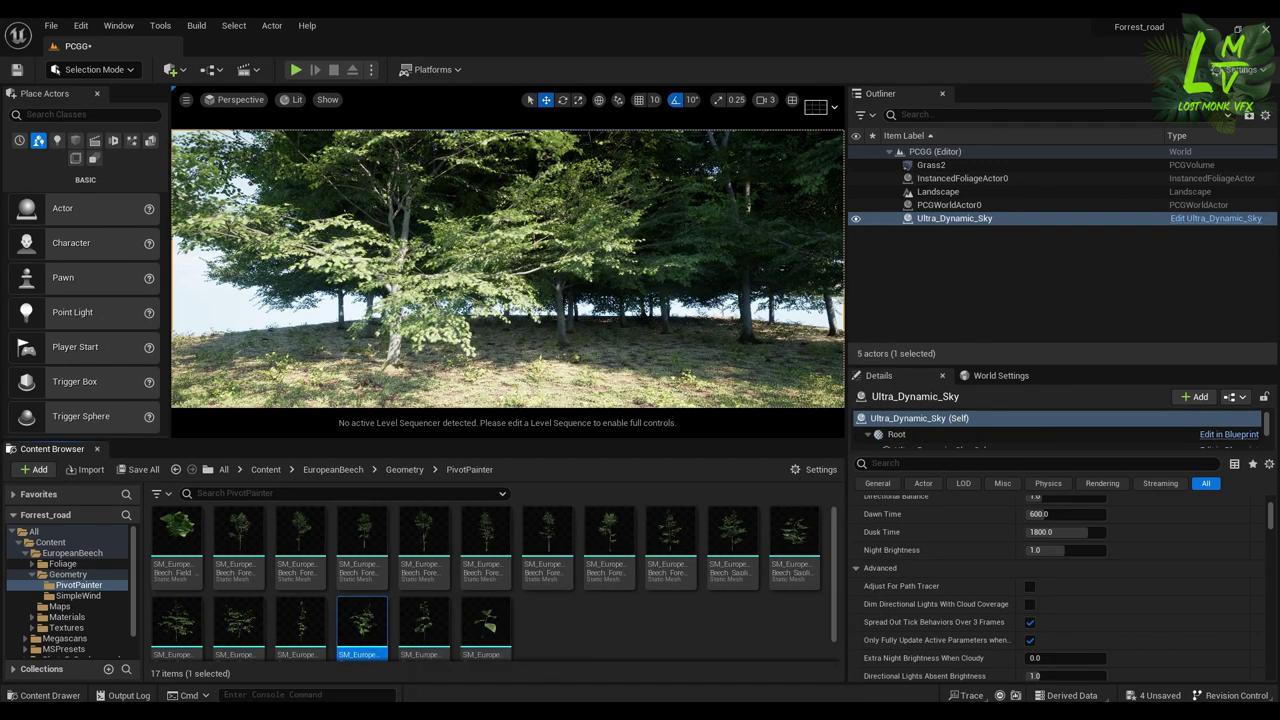
left_click(883, 443)
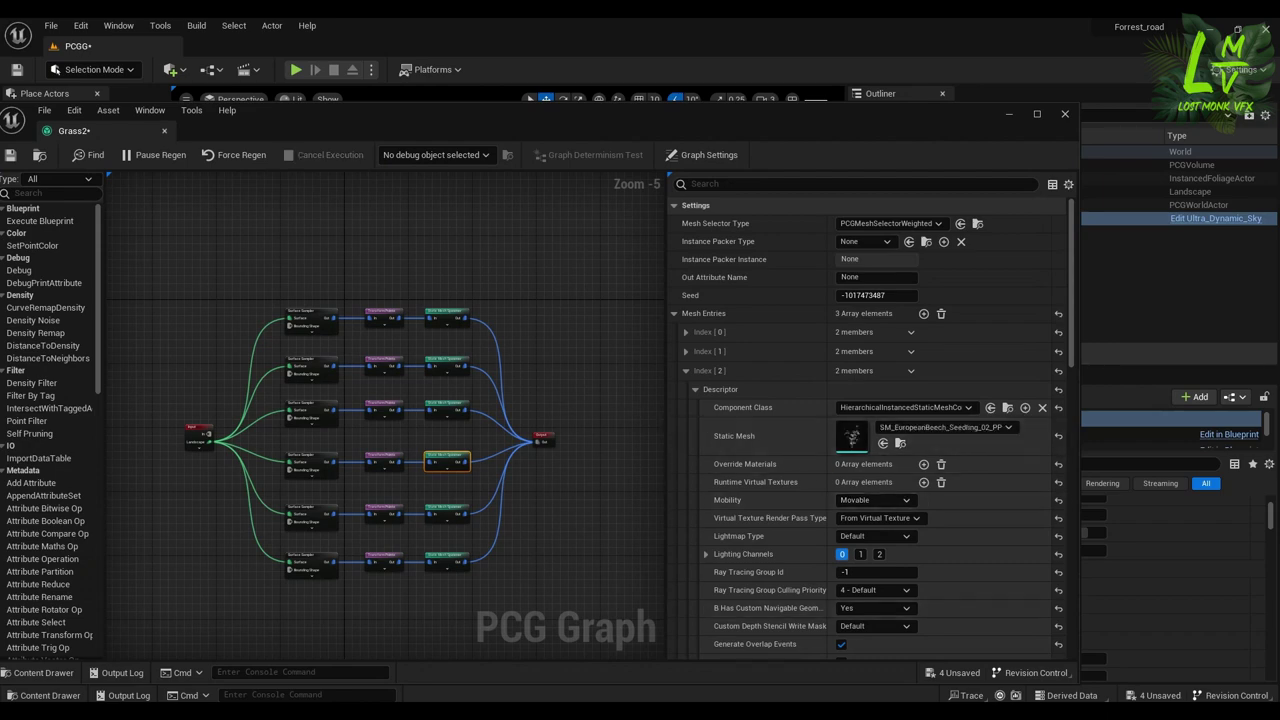
left_click(1009, 114)
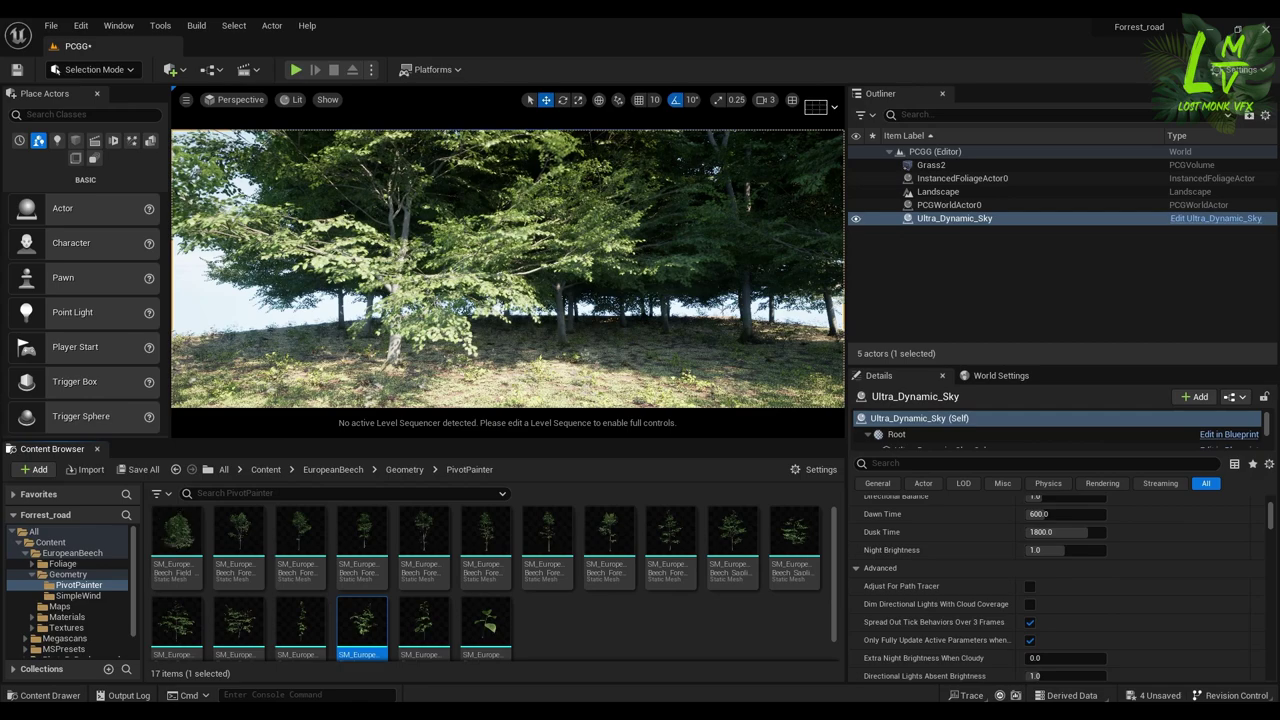
scroll(508, 268, "up", 3)
scroll(508, 268, "up", 5)
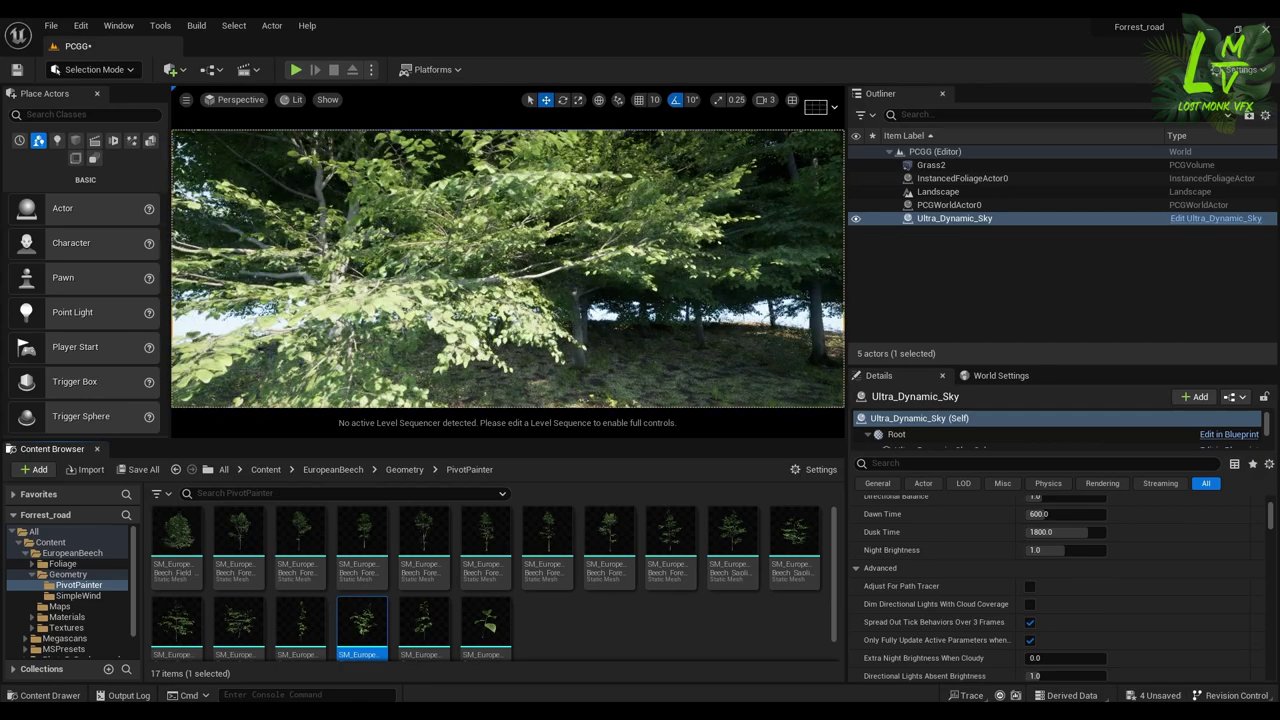
mouse_move(508, 268)
right_mouse_down()
mouse_move(508, 340)
mouse_move(508, 250)
mouse_move(530, 268)
right_mouse_up()
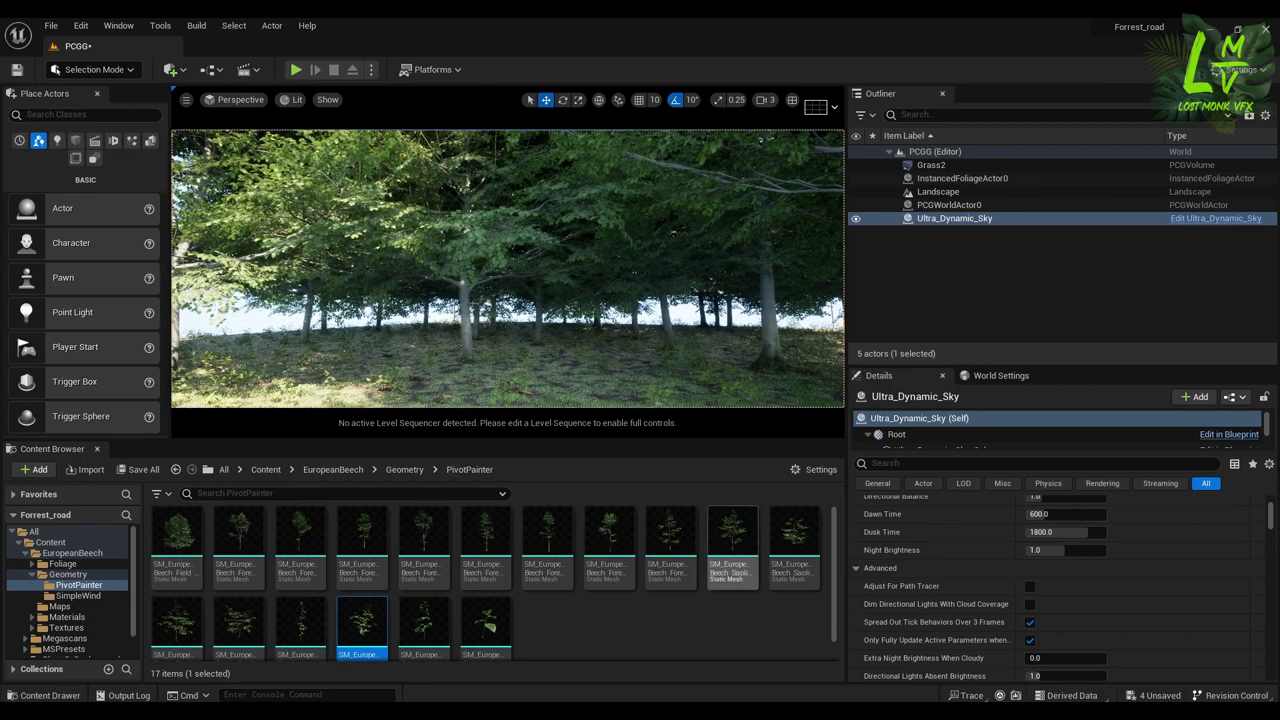
- Preview the SM_EuropeanBeech_Forest_08_PP and SM_EuropeanBeech_Sapling_01_PP meshes in the static mesh editor and close it
mouse_move(670, 540)
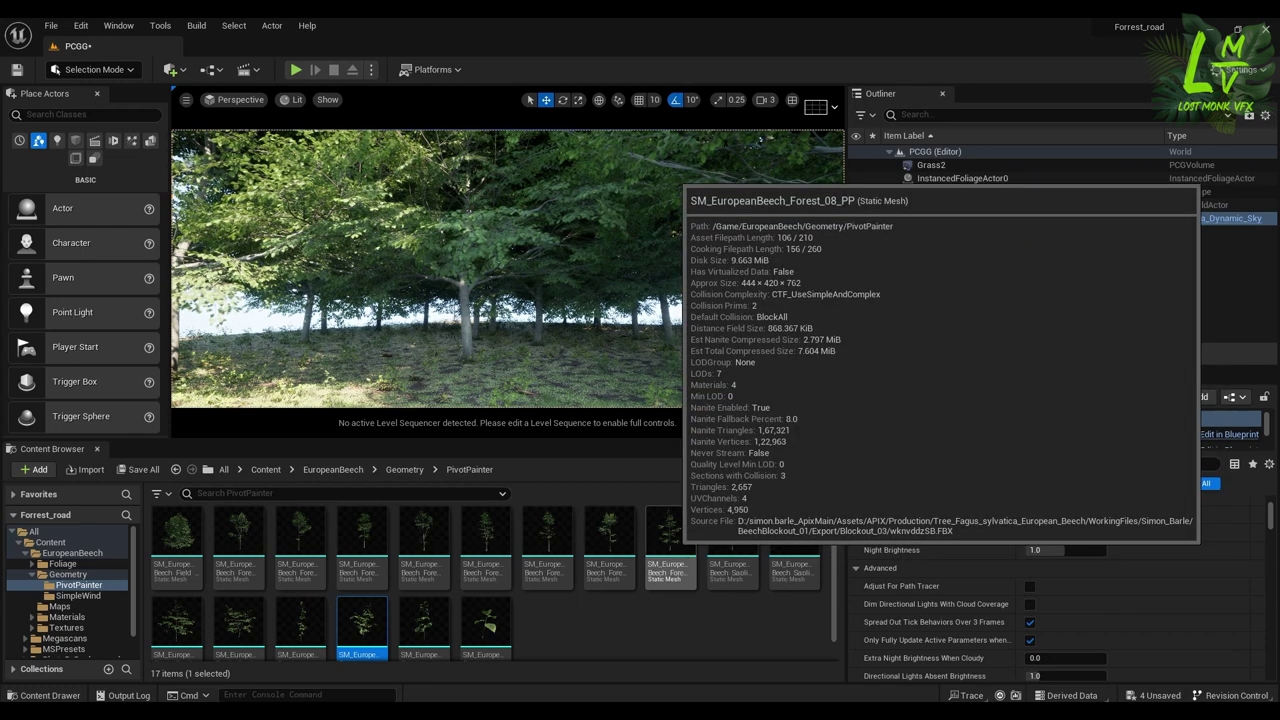
left_click(670, 545)
double_click(670, 545)
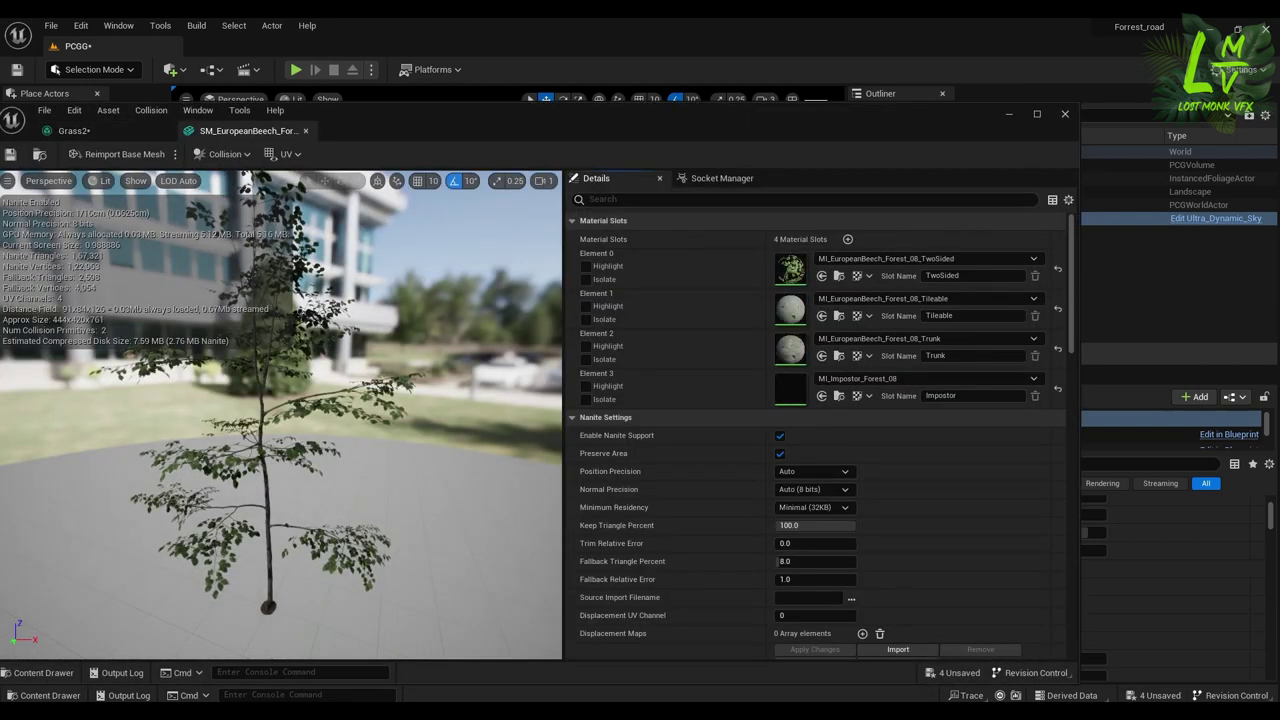
left_click(1065, 114)
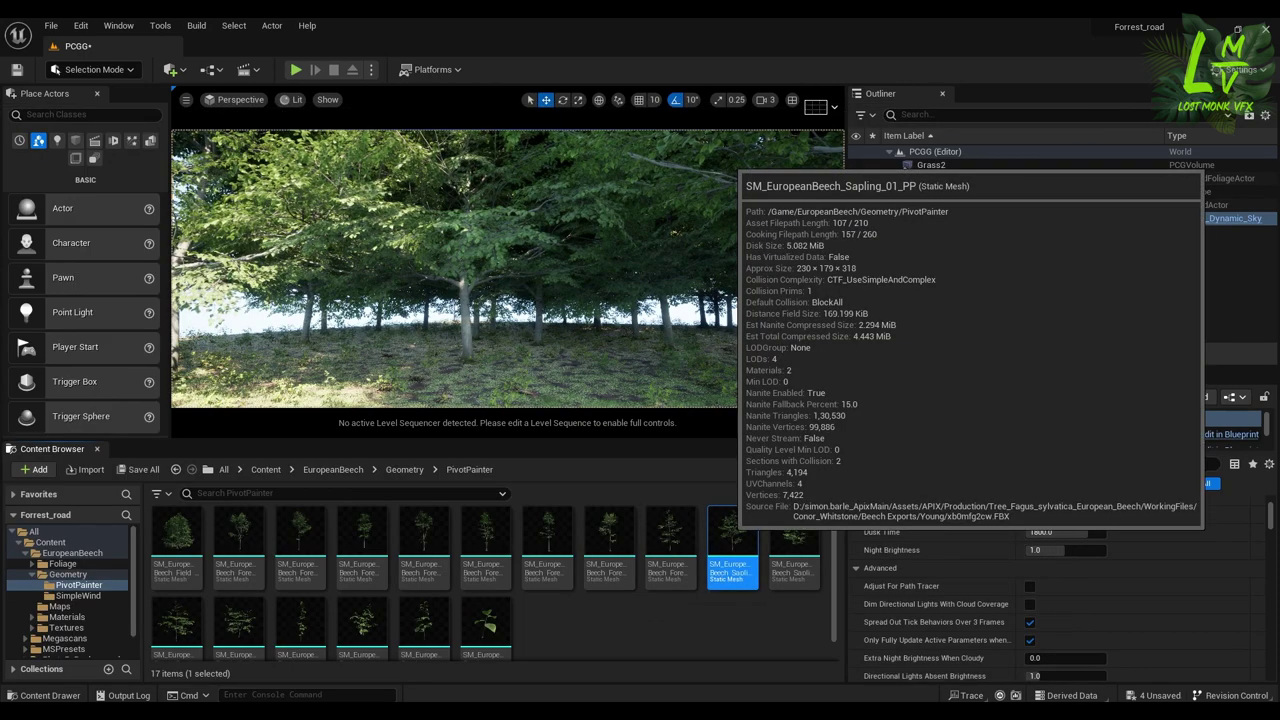
double_click(732, 540)
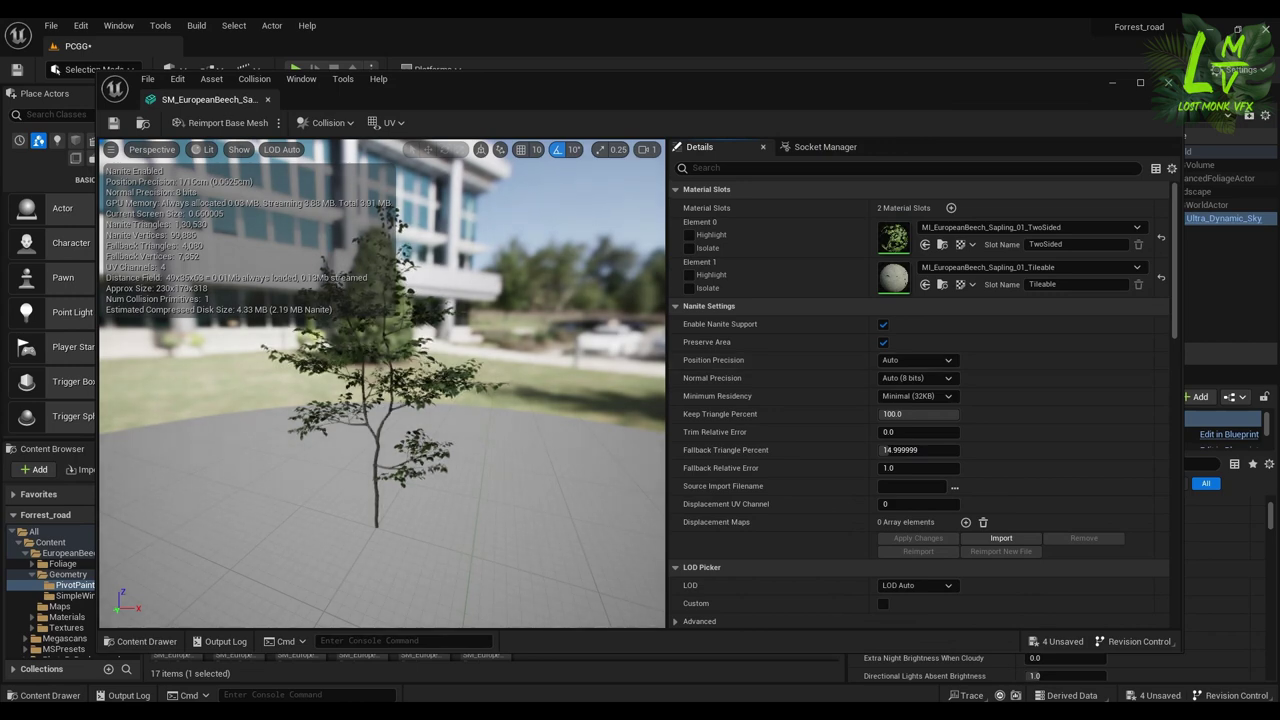
left_click(1168, 83)
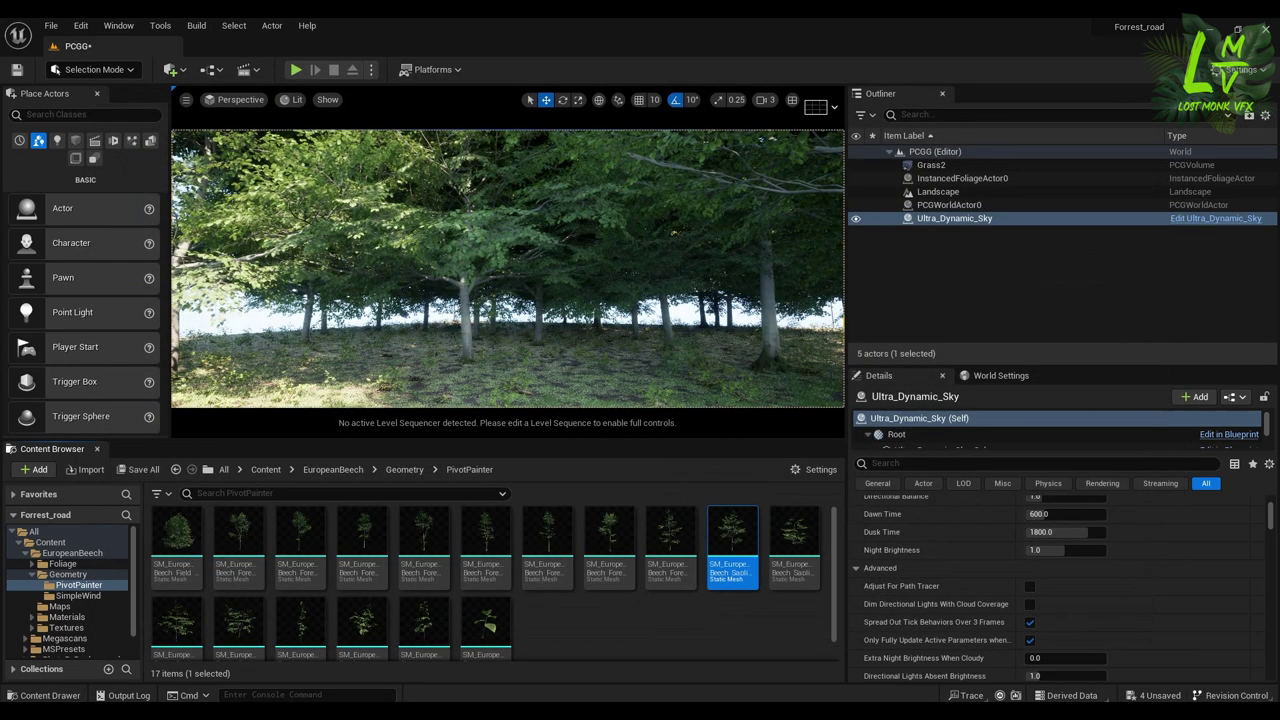
- Preview the SM_EuropeanBeech_Sapling_02_PP mesh from several angles in the static mesh editor and close it
mouse_move(794, 545)
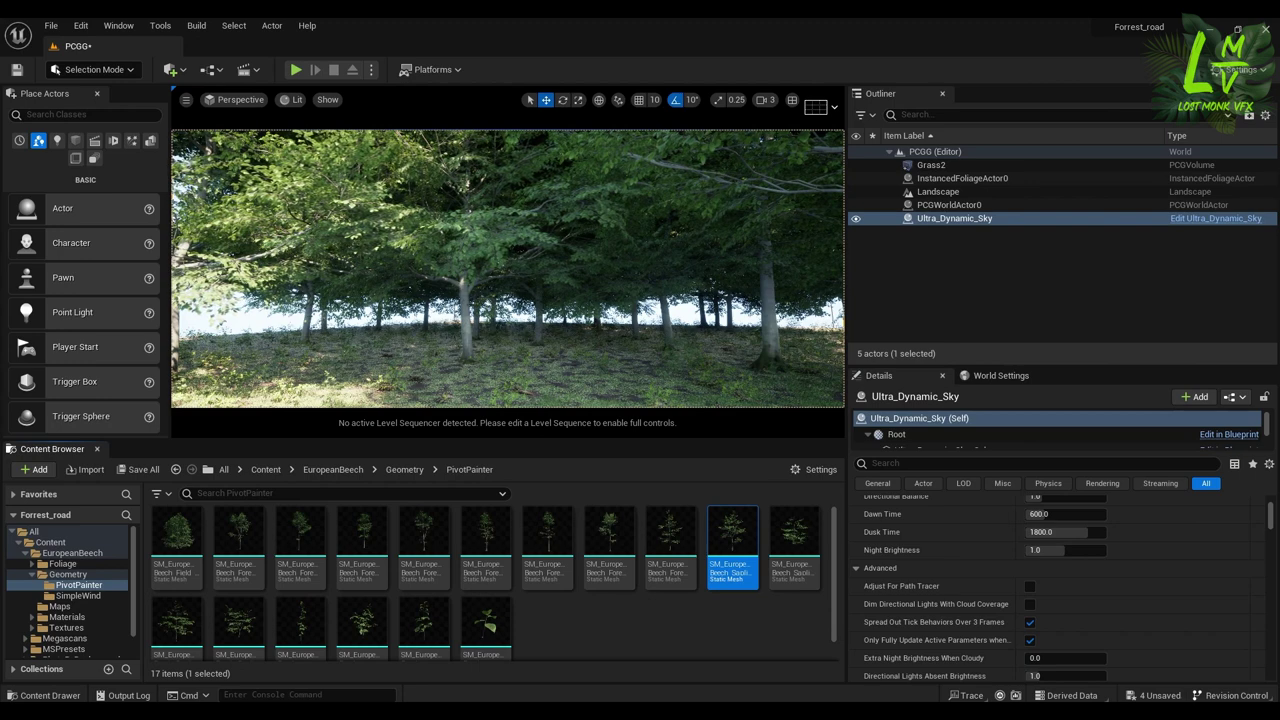
left_click(797, 543)
double_click(794, 545)
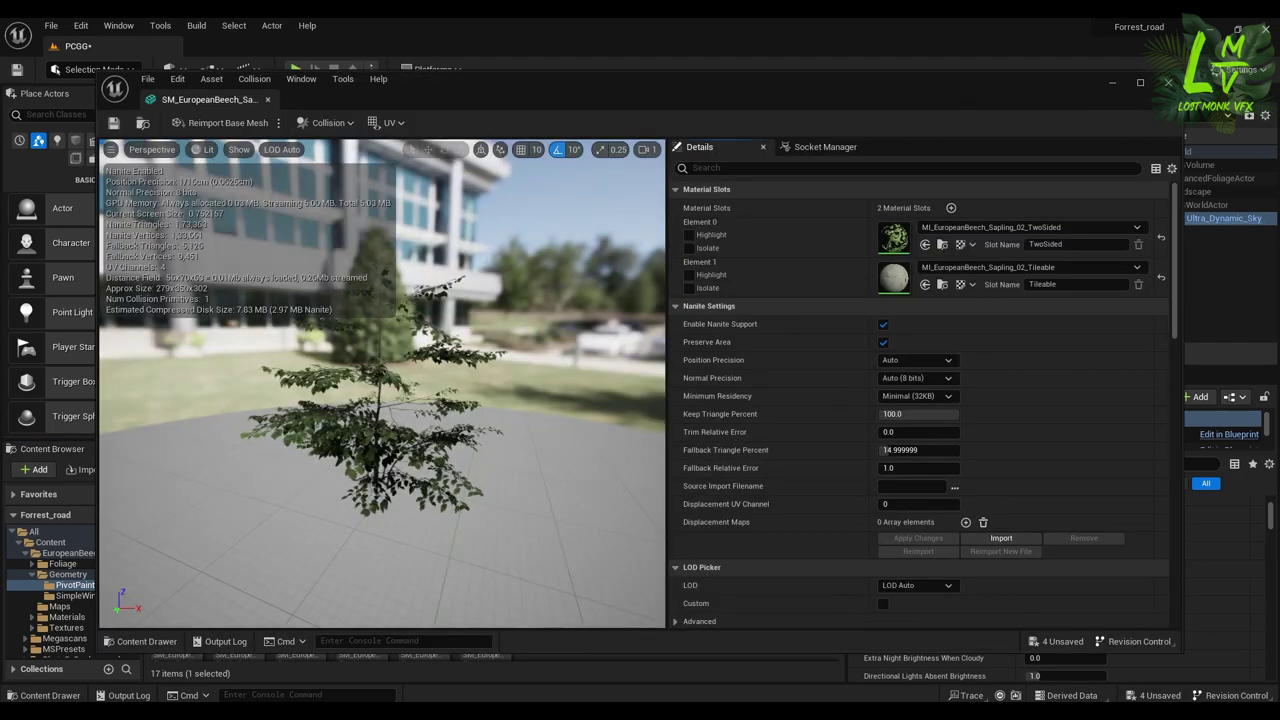
left_click_drag(380, 400, 615, 430)
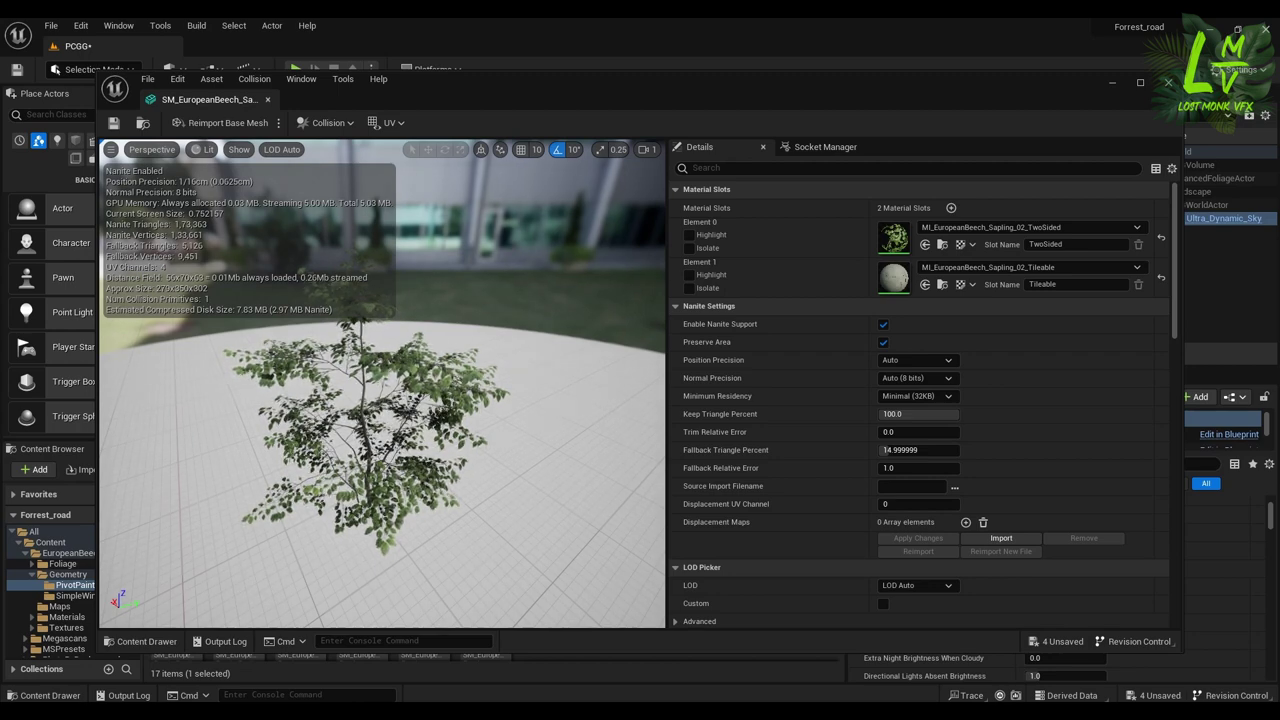
left_click(1168, 83)
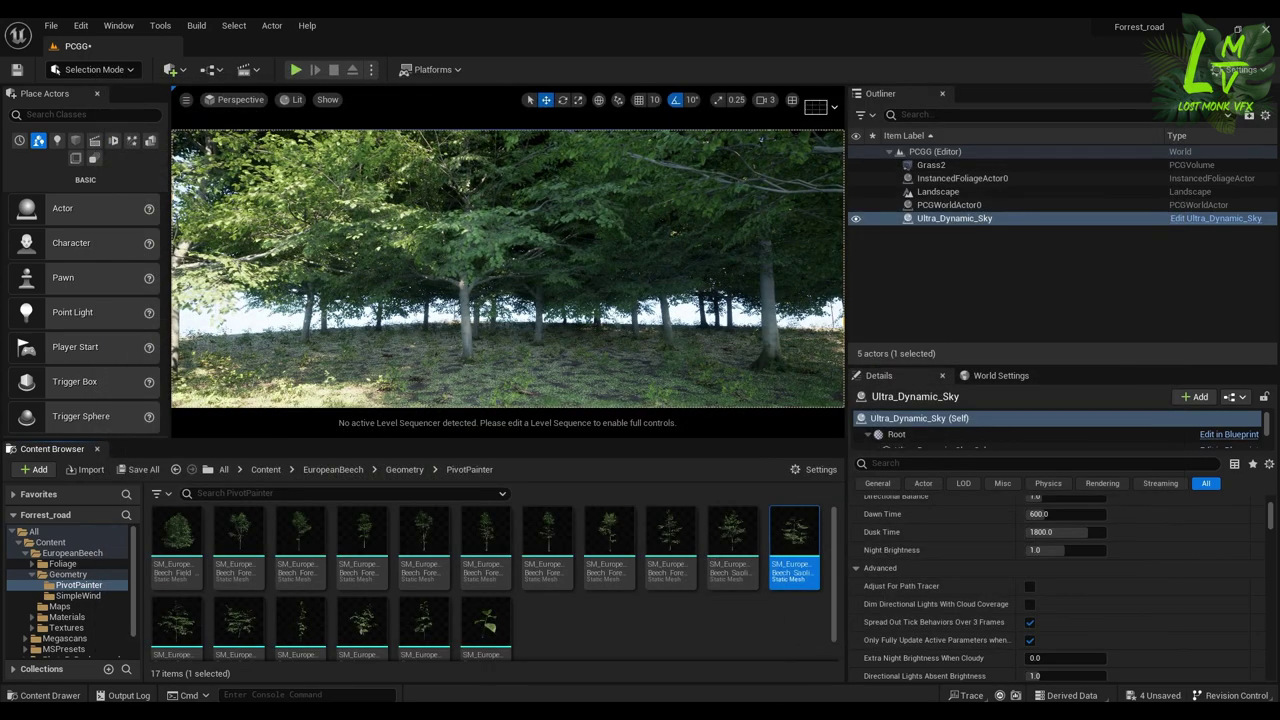
- Reopen the Grass2 PCG graph from the Content folder and return to the EuropeanBeech PivotPainter folder
mouse_move(637, 713)
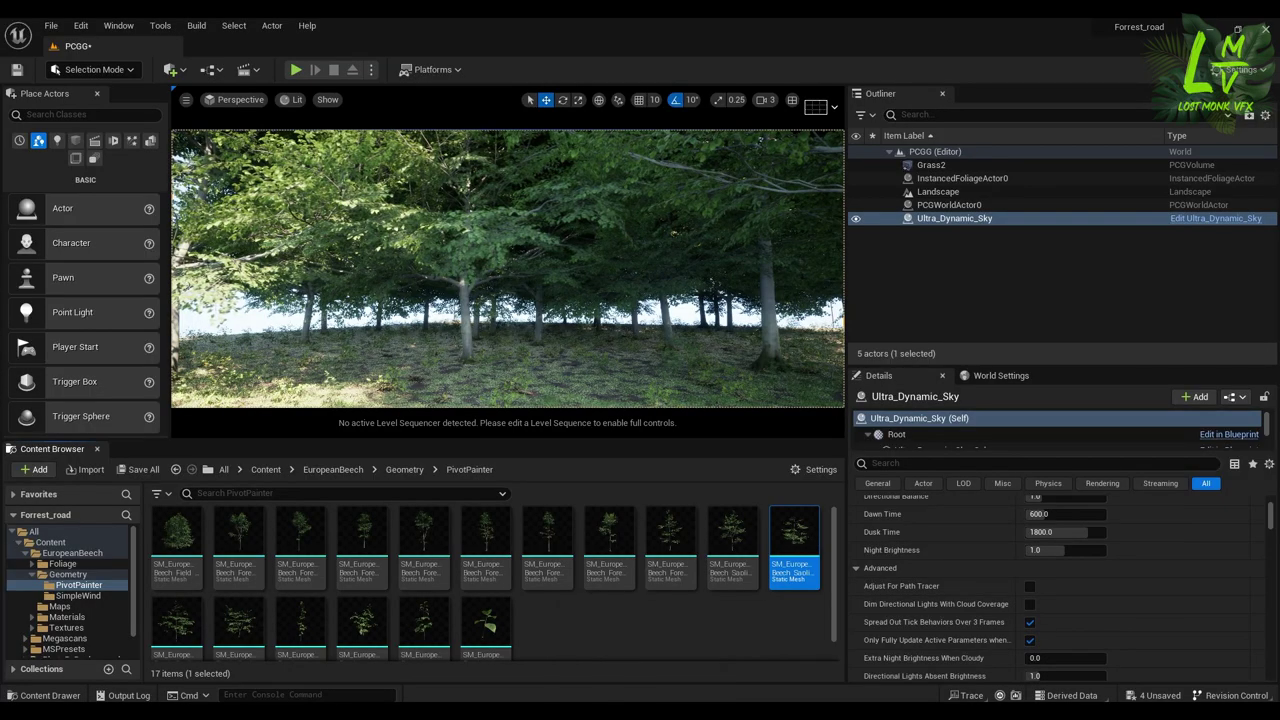
left_click(50, 542)
double_click(517, 532)
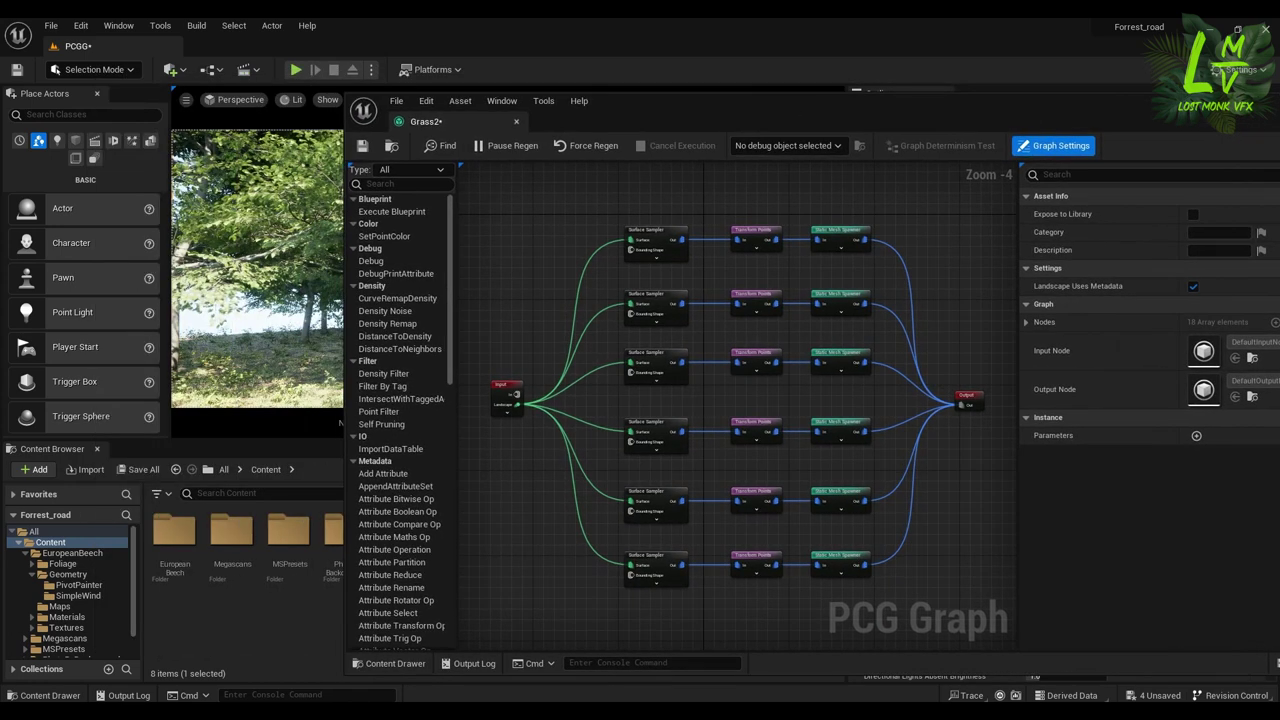
left_click(75, 596)
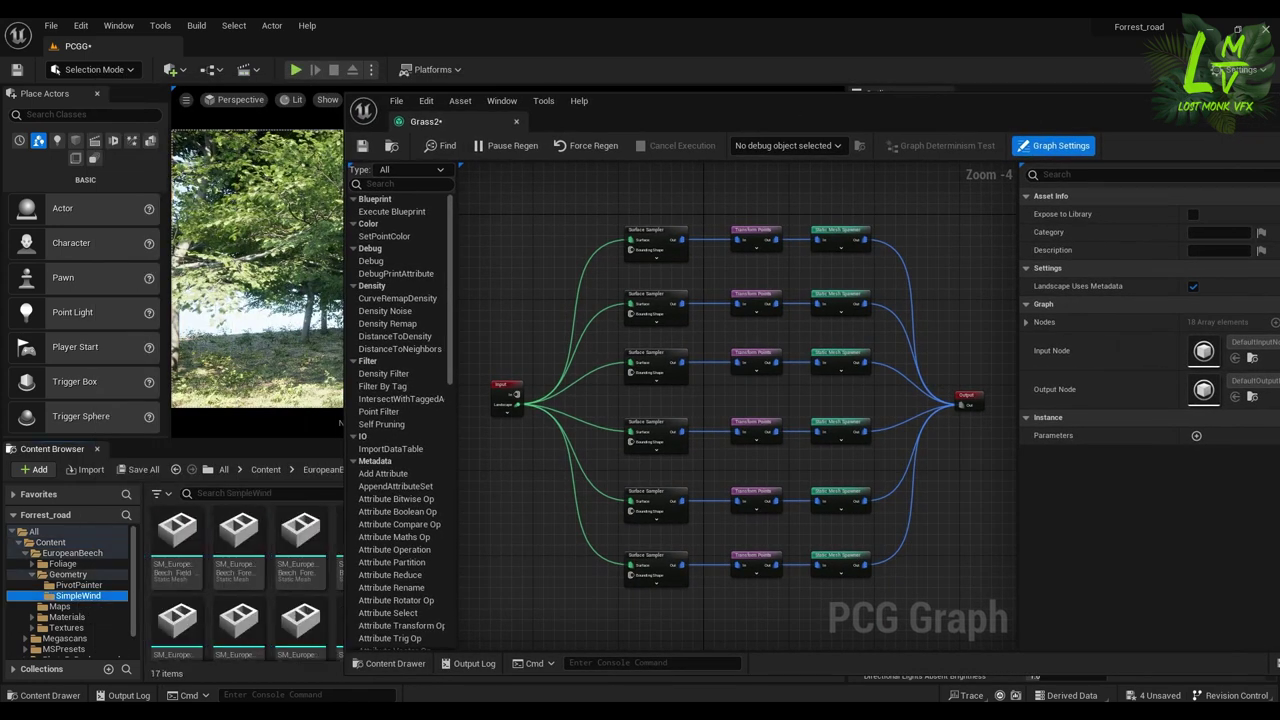
left_click(78, 585)
left_click(640, 104)
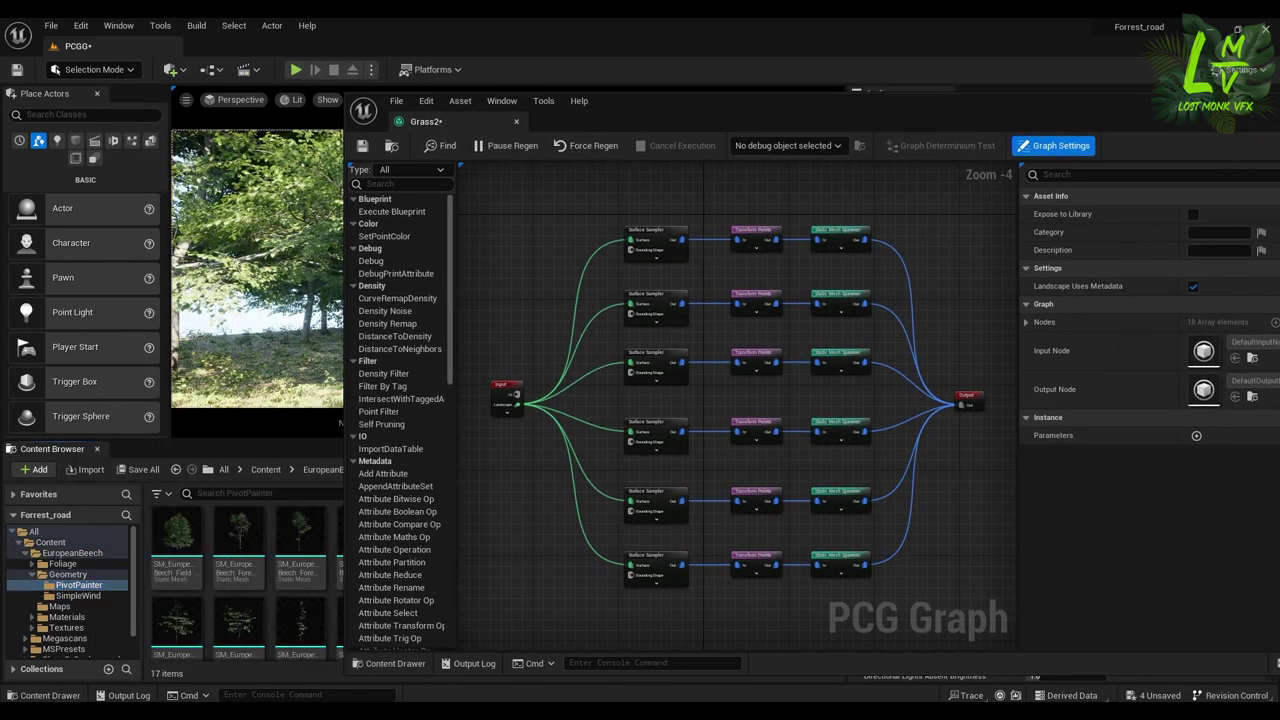
left_click_drag(1160, 113, 907, 113)
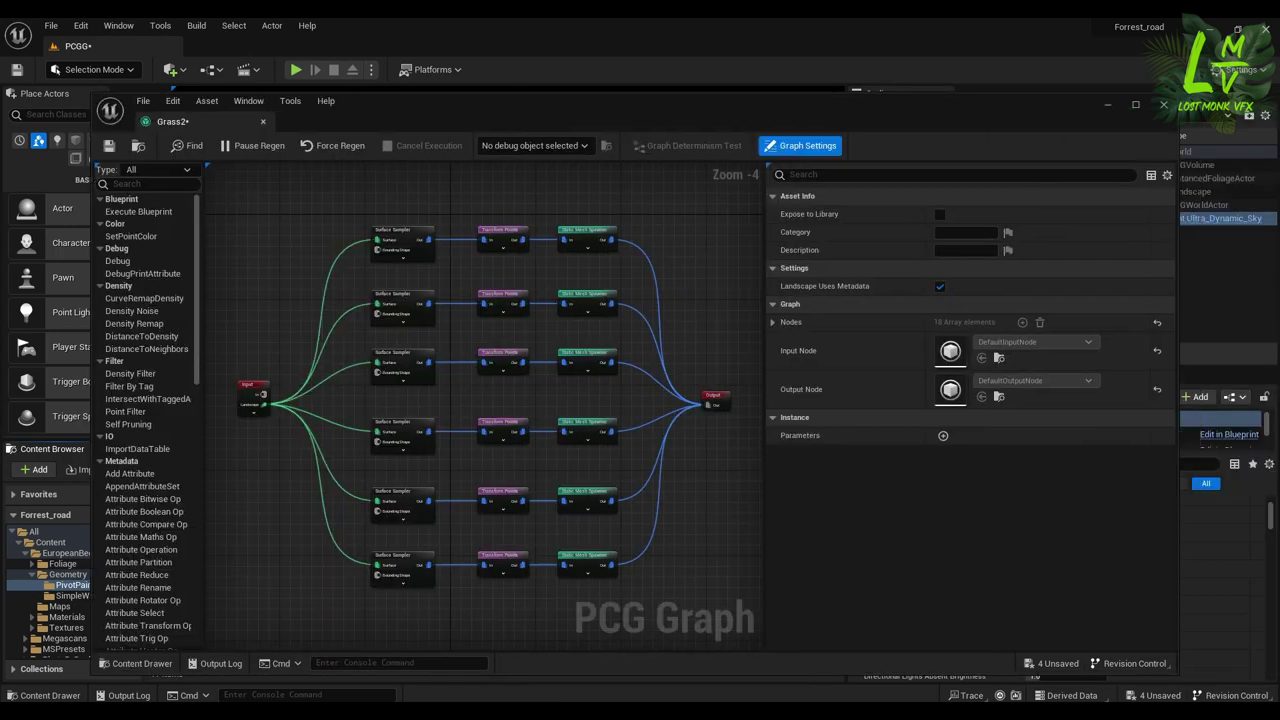
- Assign SM_EuropeanBeech_Sapling_02_PP as the third mesh entry of the fourth Static Mesh Spawner
left_click(1108, 105)
left_click(796, 548)
left_click(735, 655)
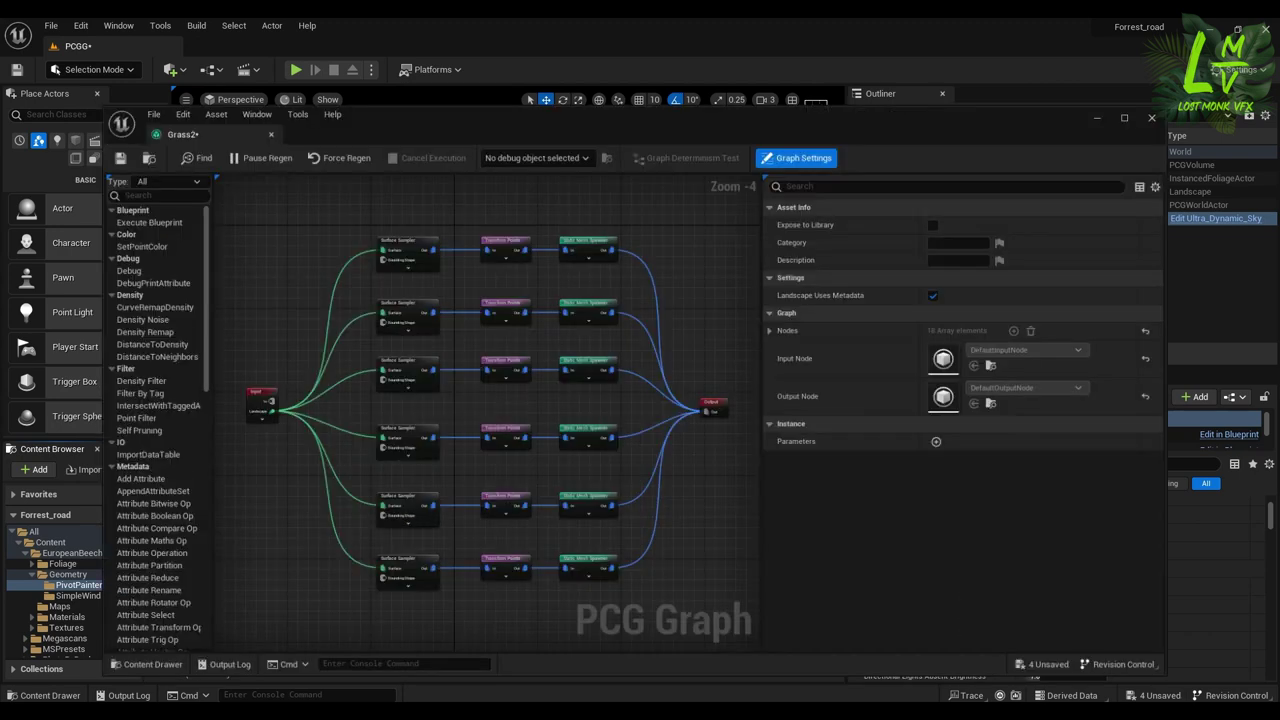
left_click(588, 430)
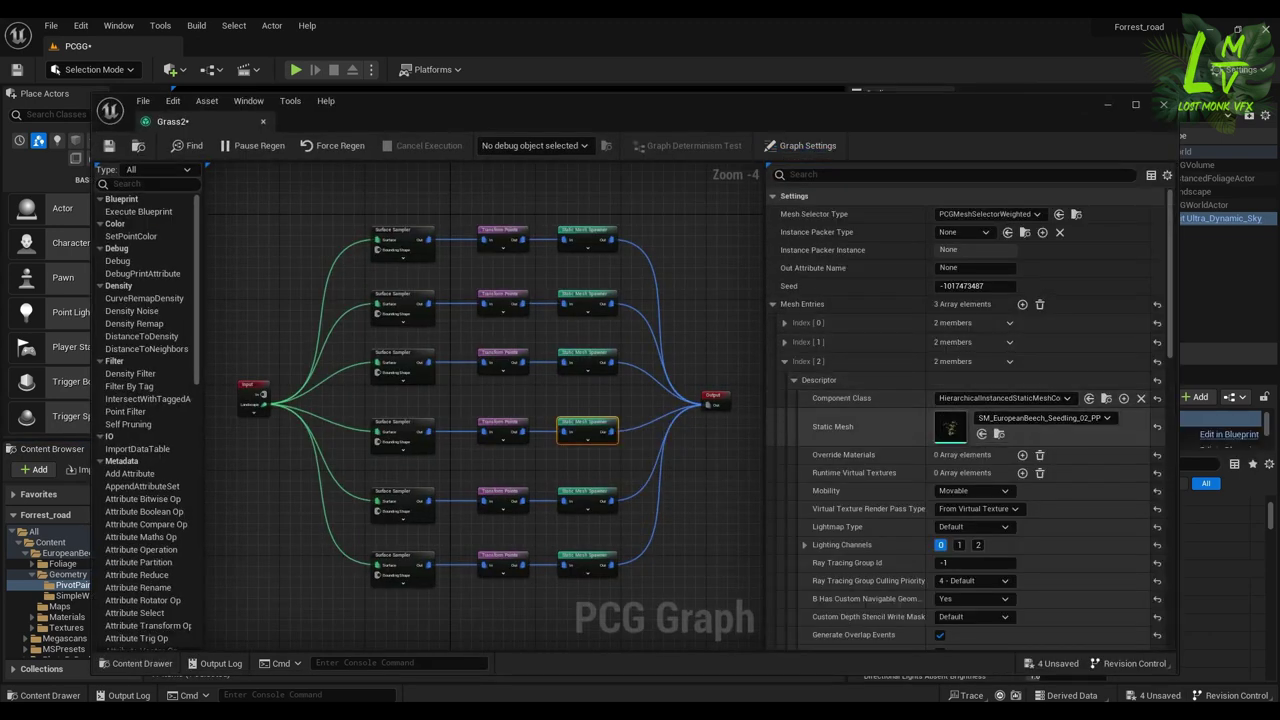
left_click(982, 434)
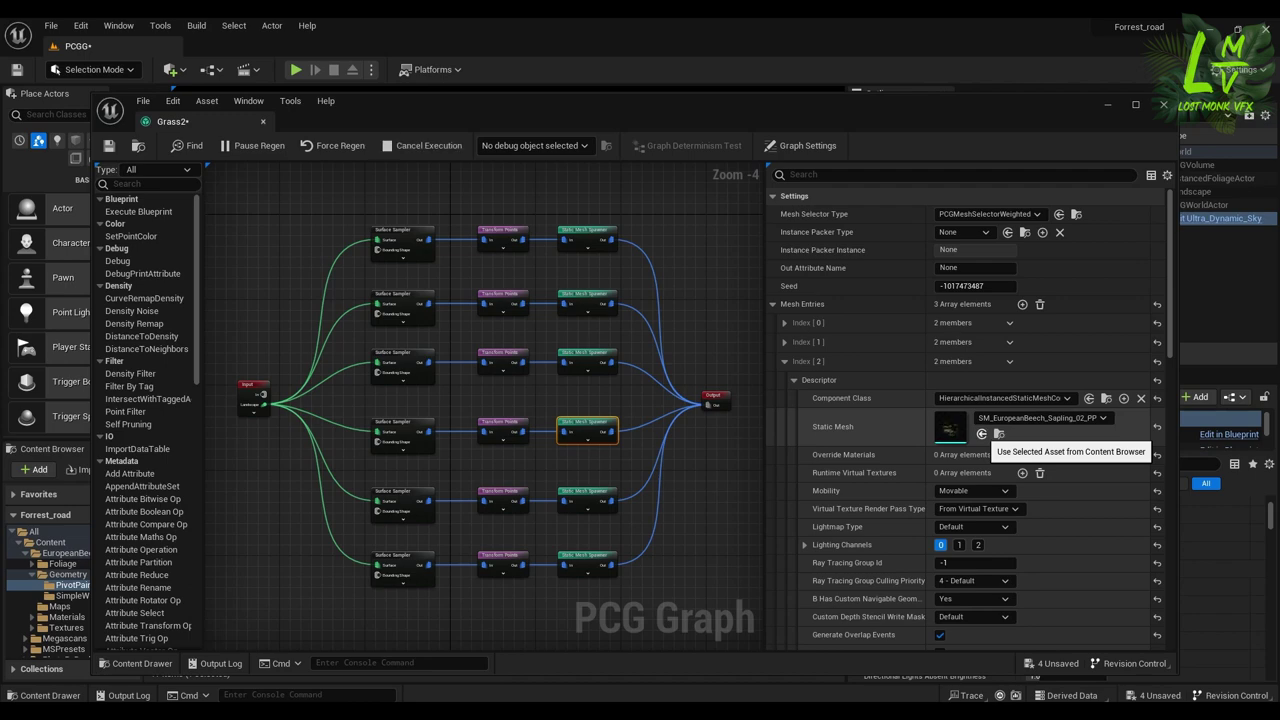
- Examine the forest undergrowth in the viewport, moving among the beech trees, saplings and grass
left_click(1108, 105)
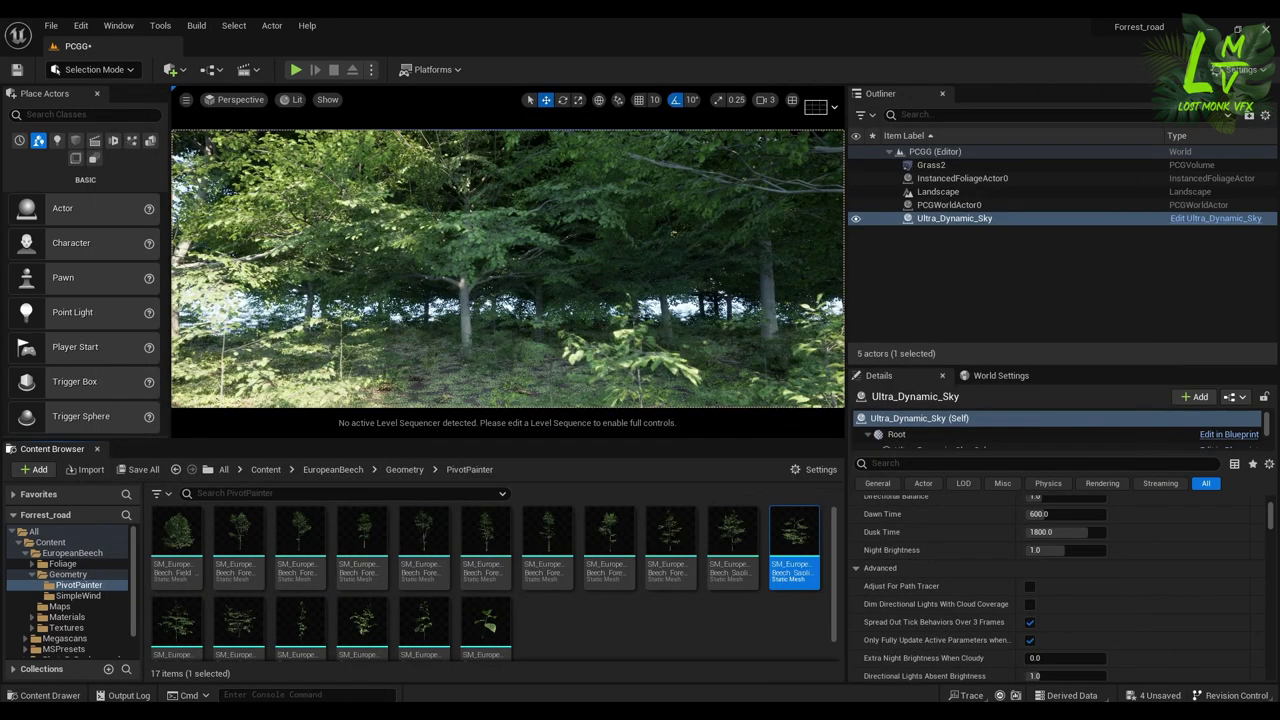
right_click_drag(508, 268, 557, 268)
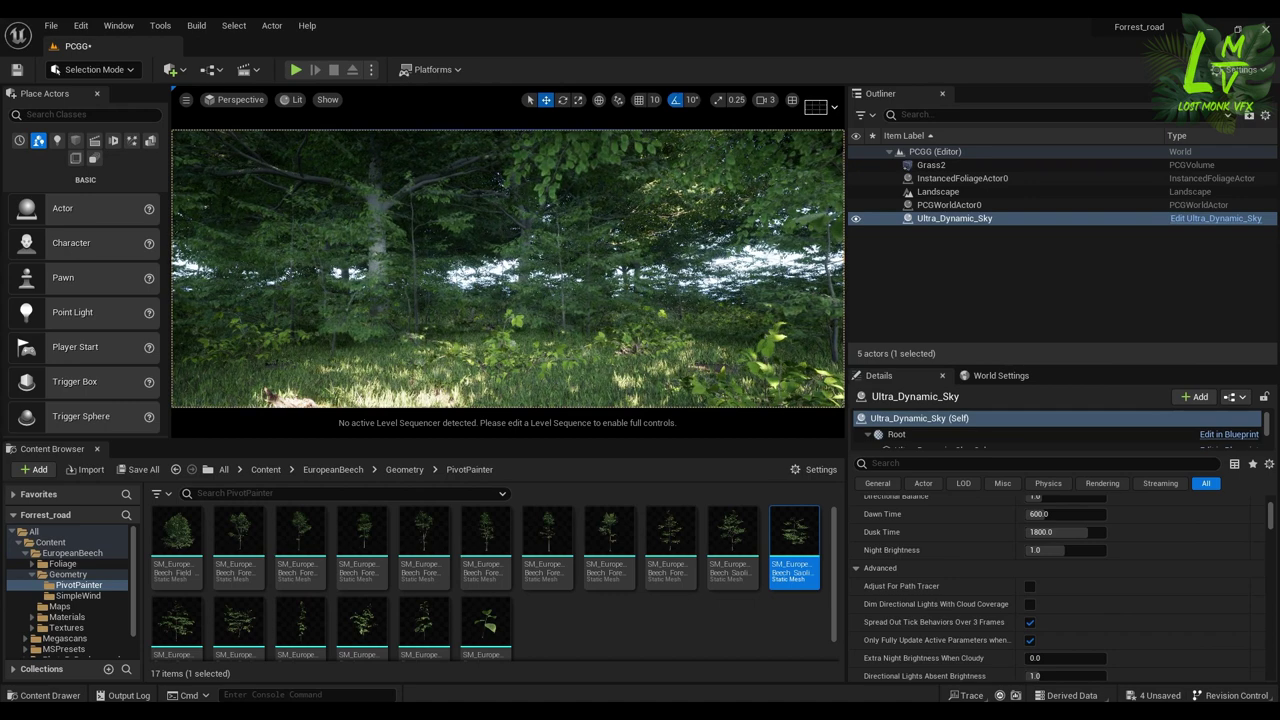
key("s")
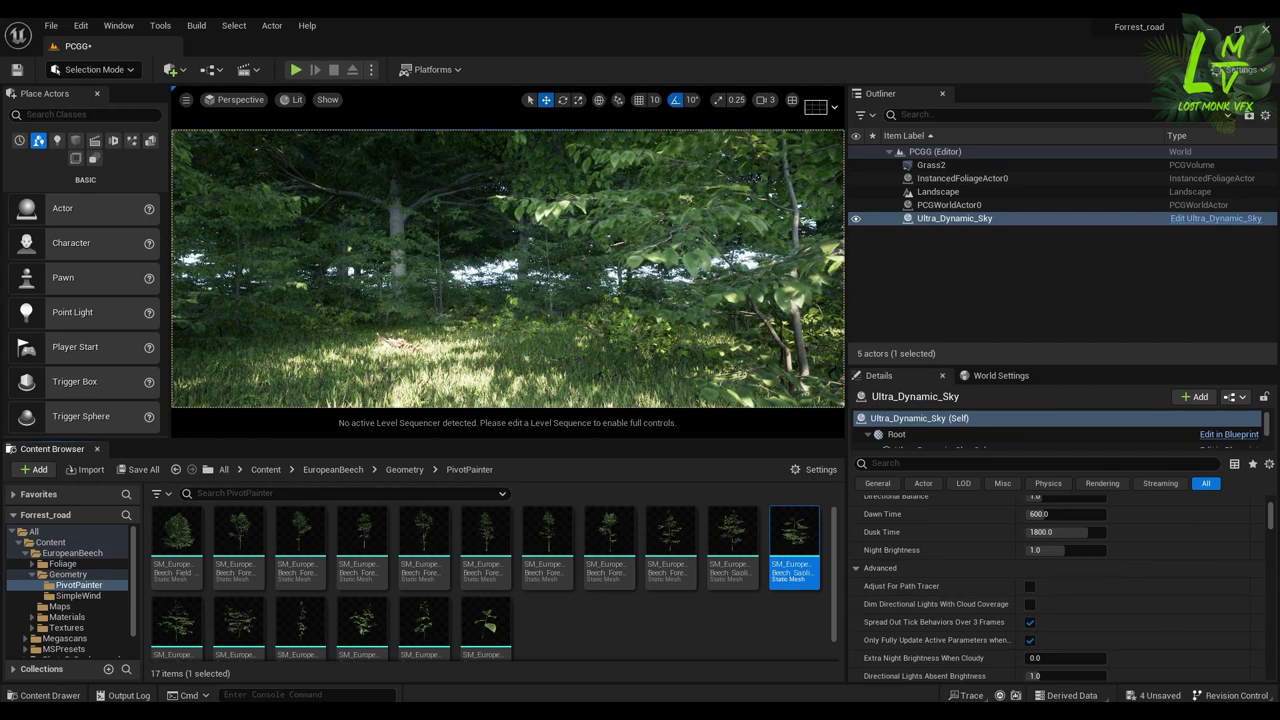
right_click_drag(508, 270, 330, 270)
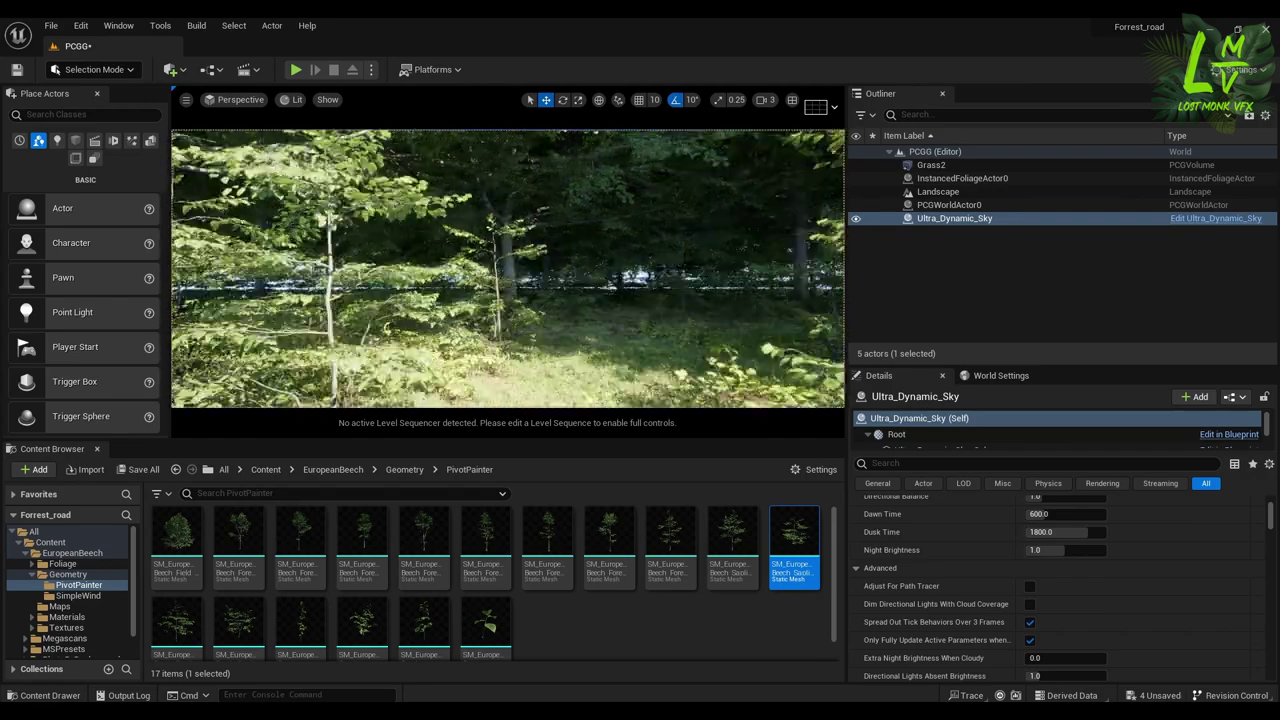
key("d")
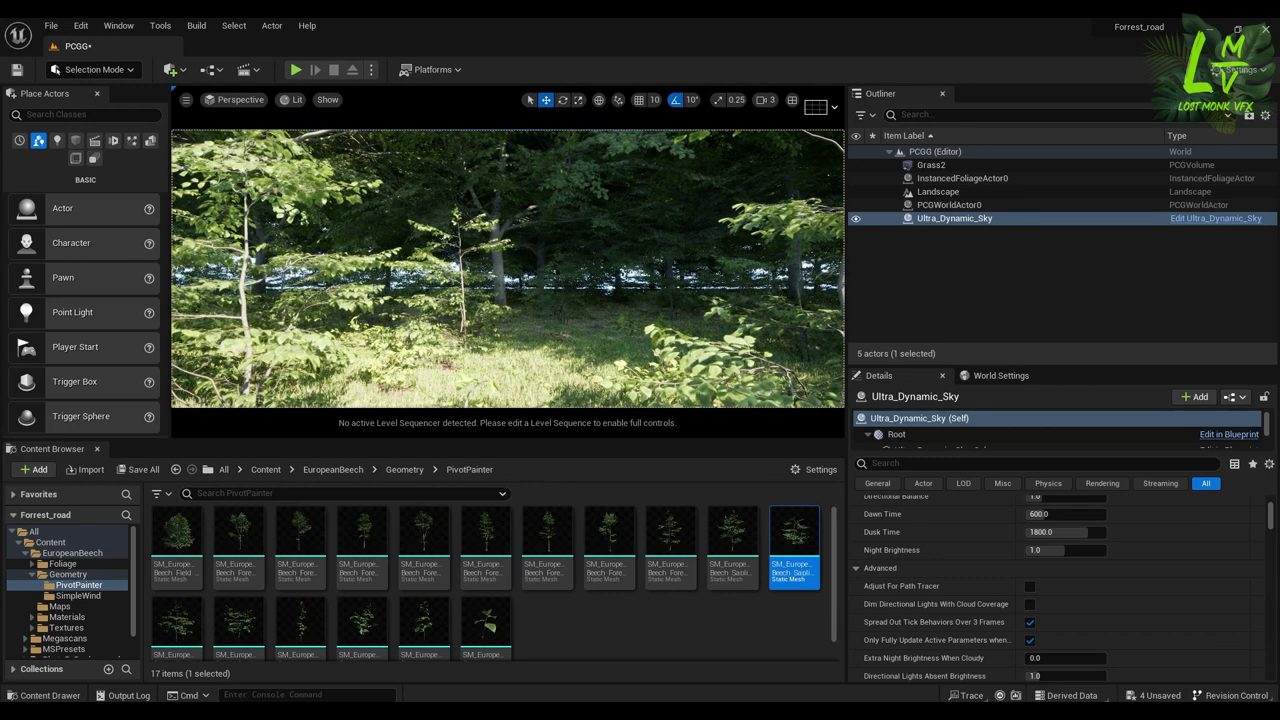